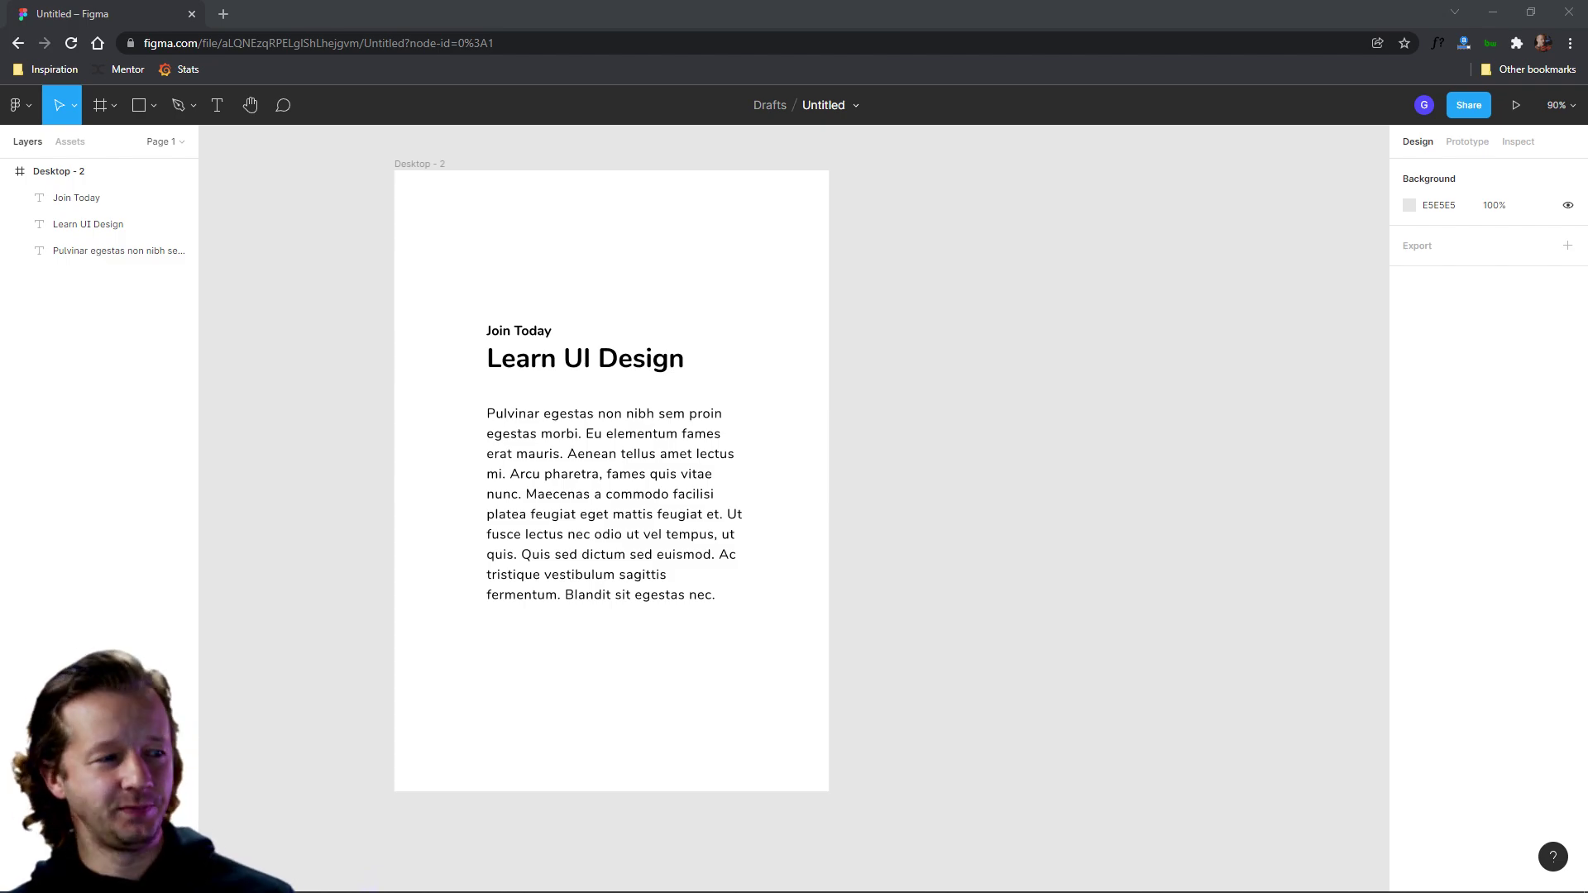
Duplicate the Desktop - 2 frame to the right as Desktop - 3.
click(644, 516)
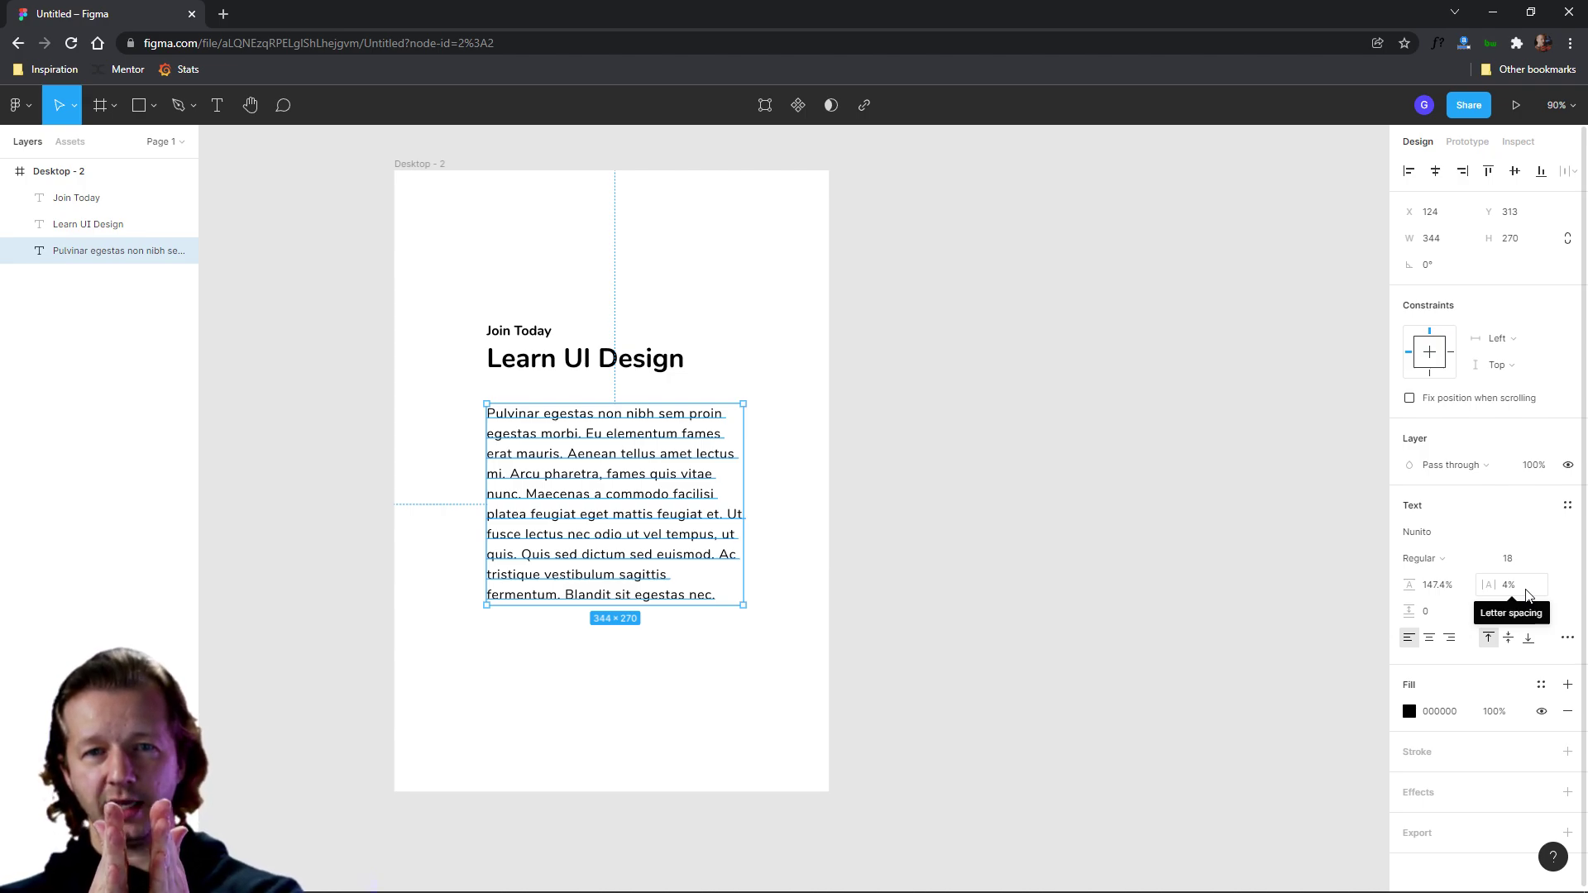
click(951, 594)
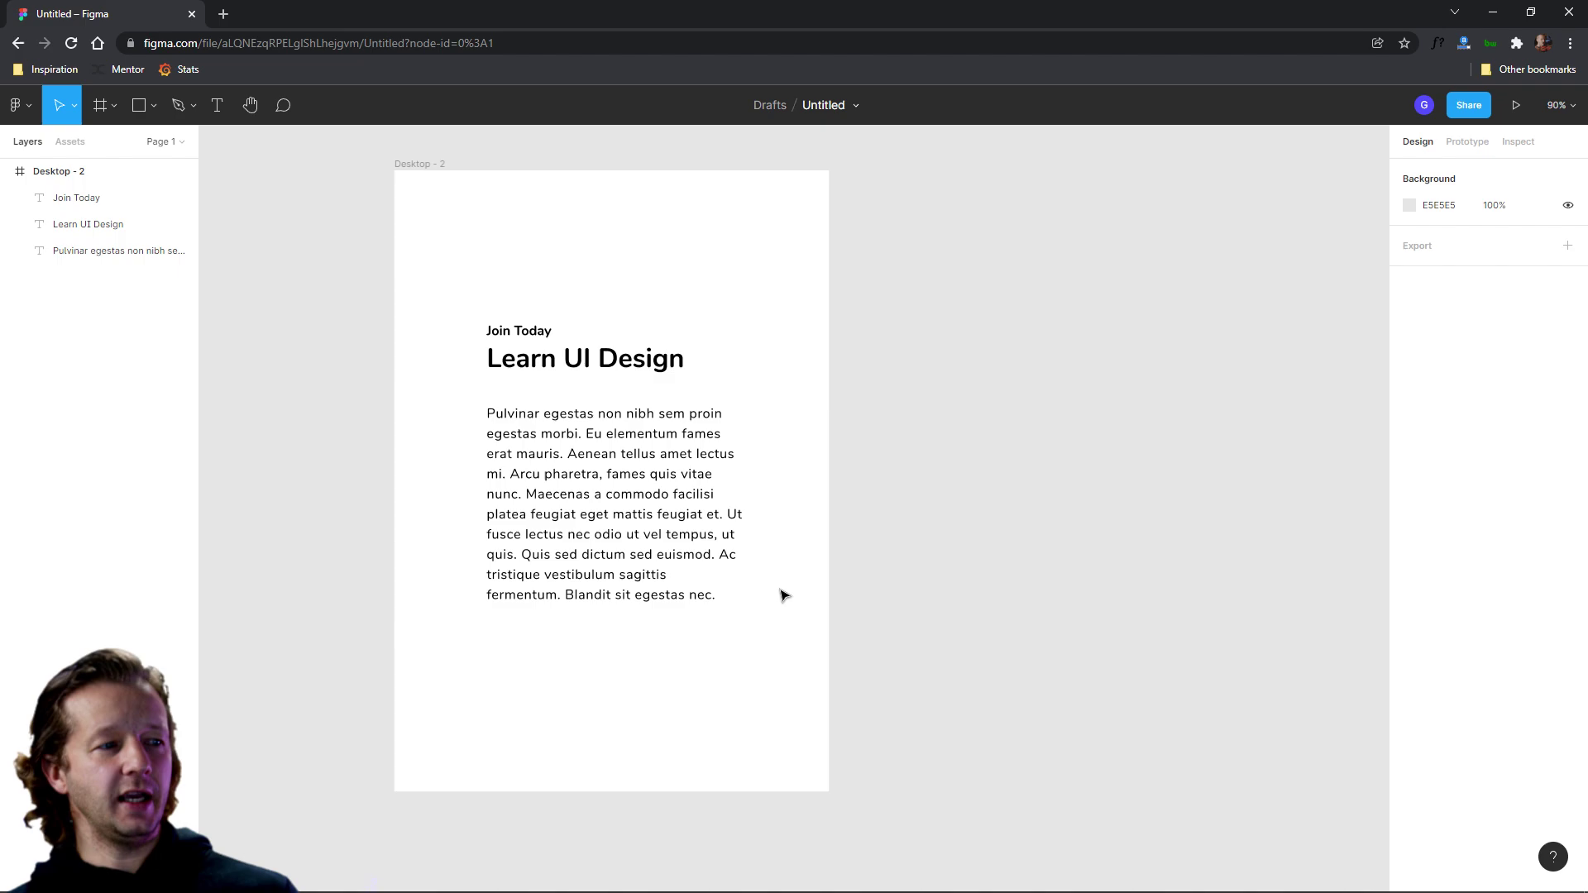
click(411, 163)
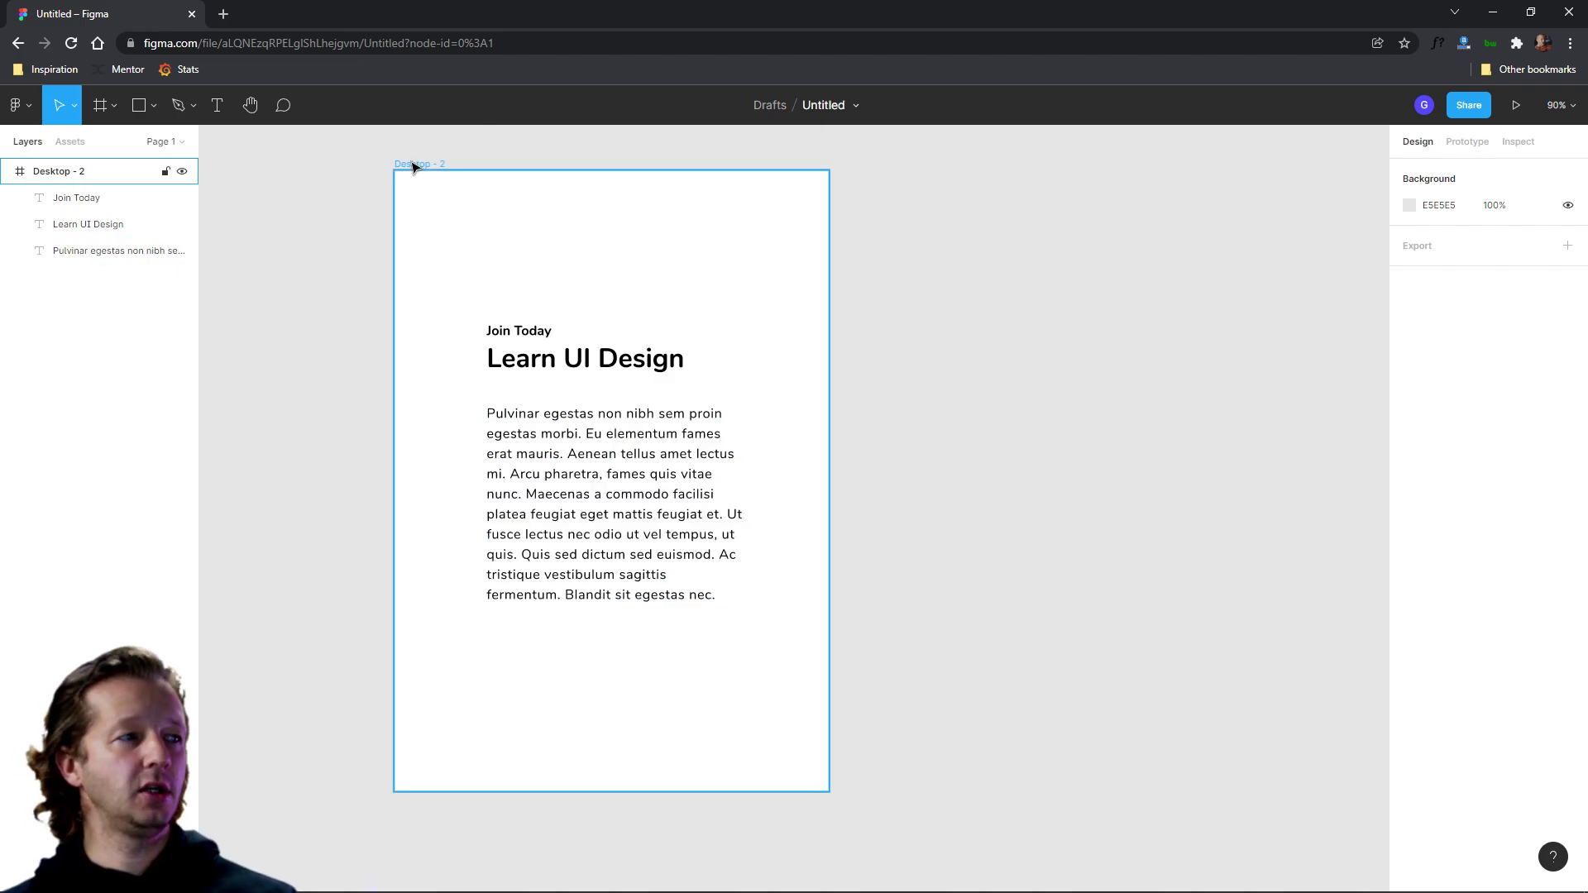
drag(411, 163, 930, 179)
key(Escape)
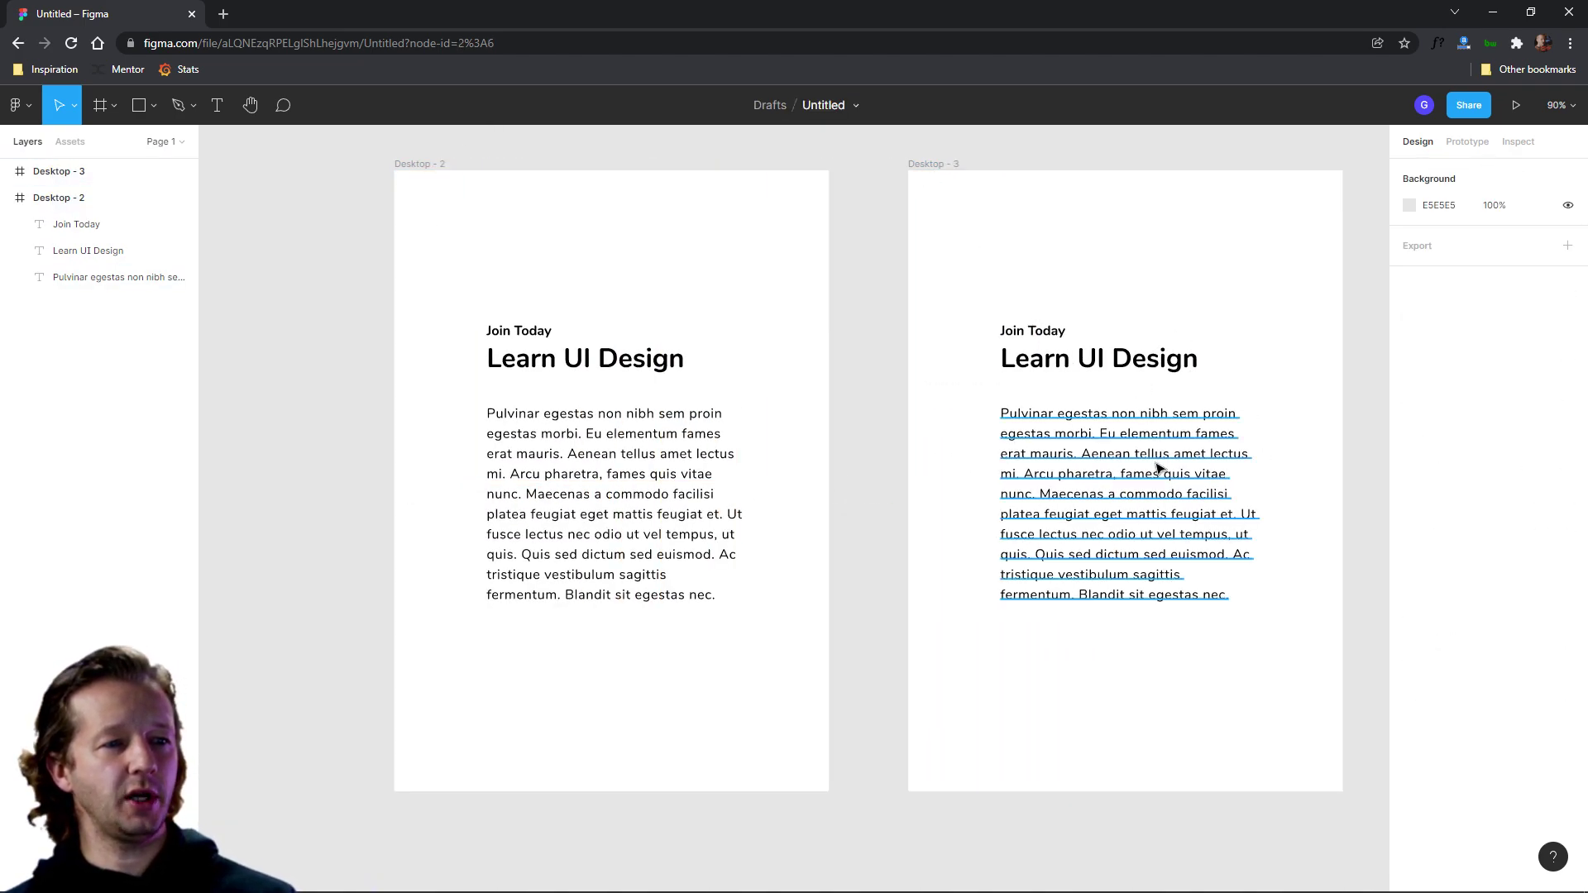
Set the Desktop - 3 body paragraph's letter spacing to 0%.
click(1057, 567)
click(1524, 586)
text(0)
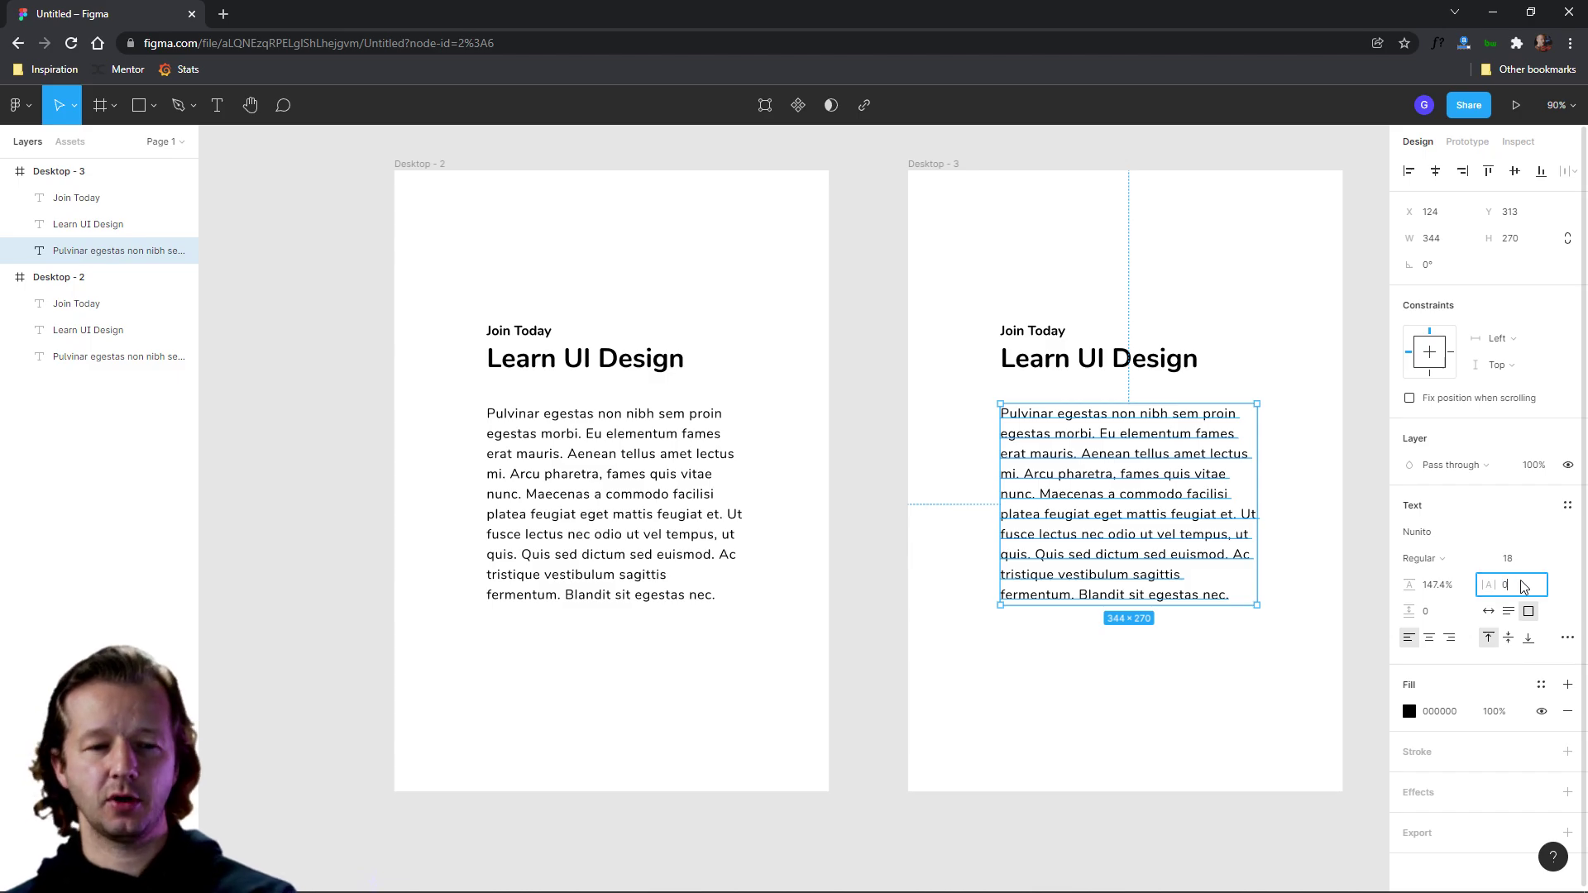
key(Return)
click(1330, 514)
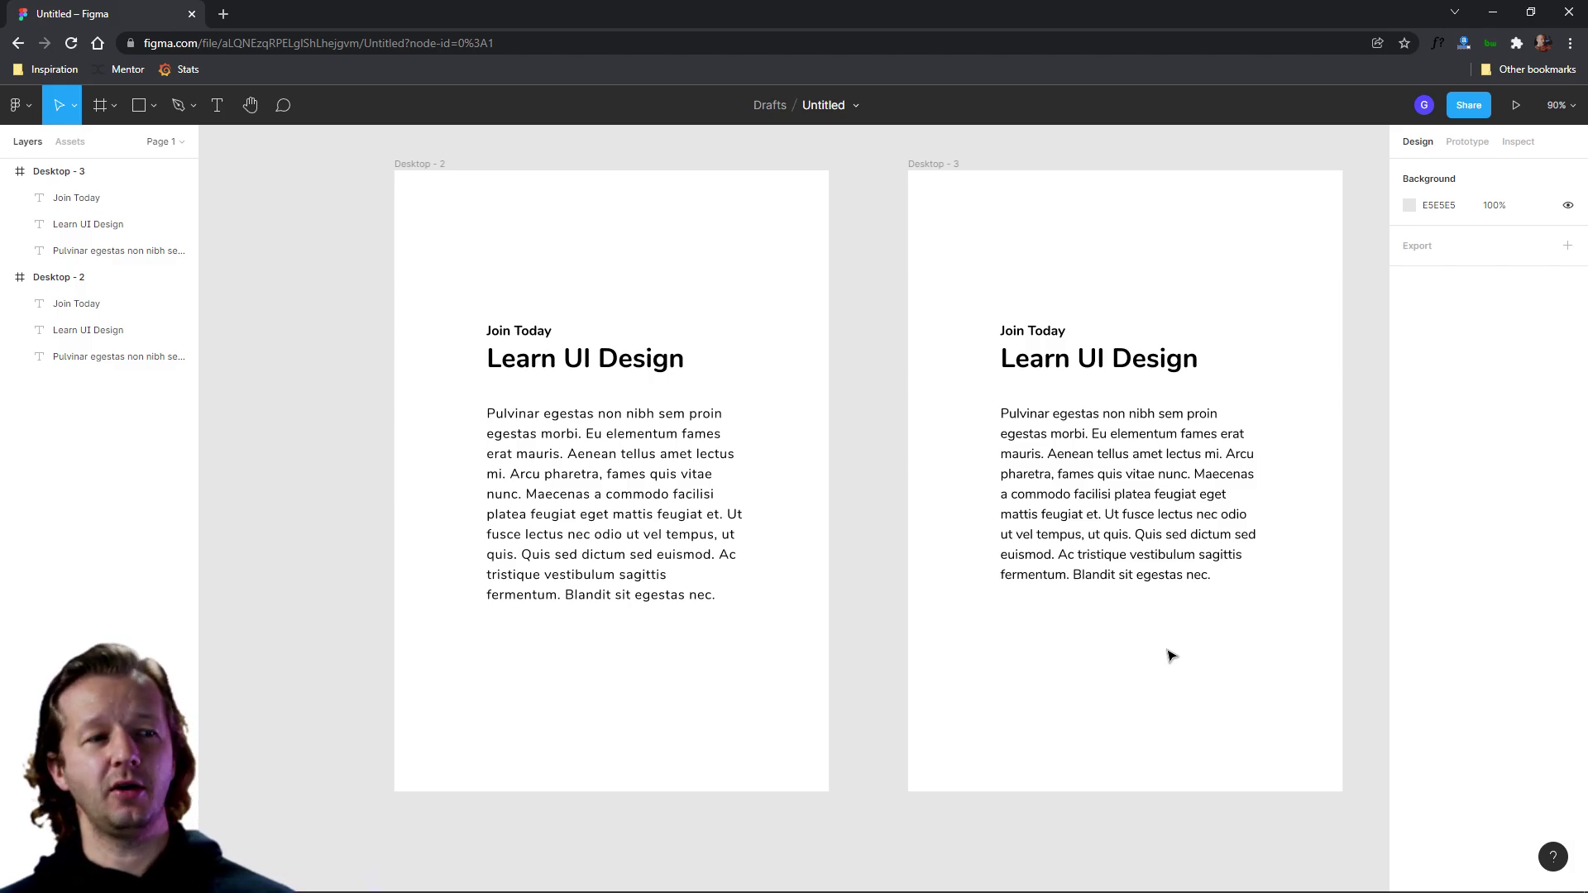
Compare the Desktop - 3 and Desktop - 2 paragraphs' letter spacing.
click(1148, 532)
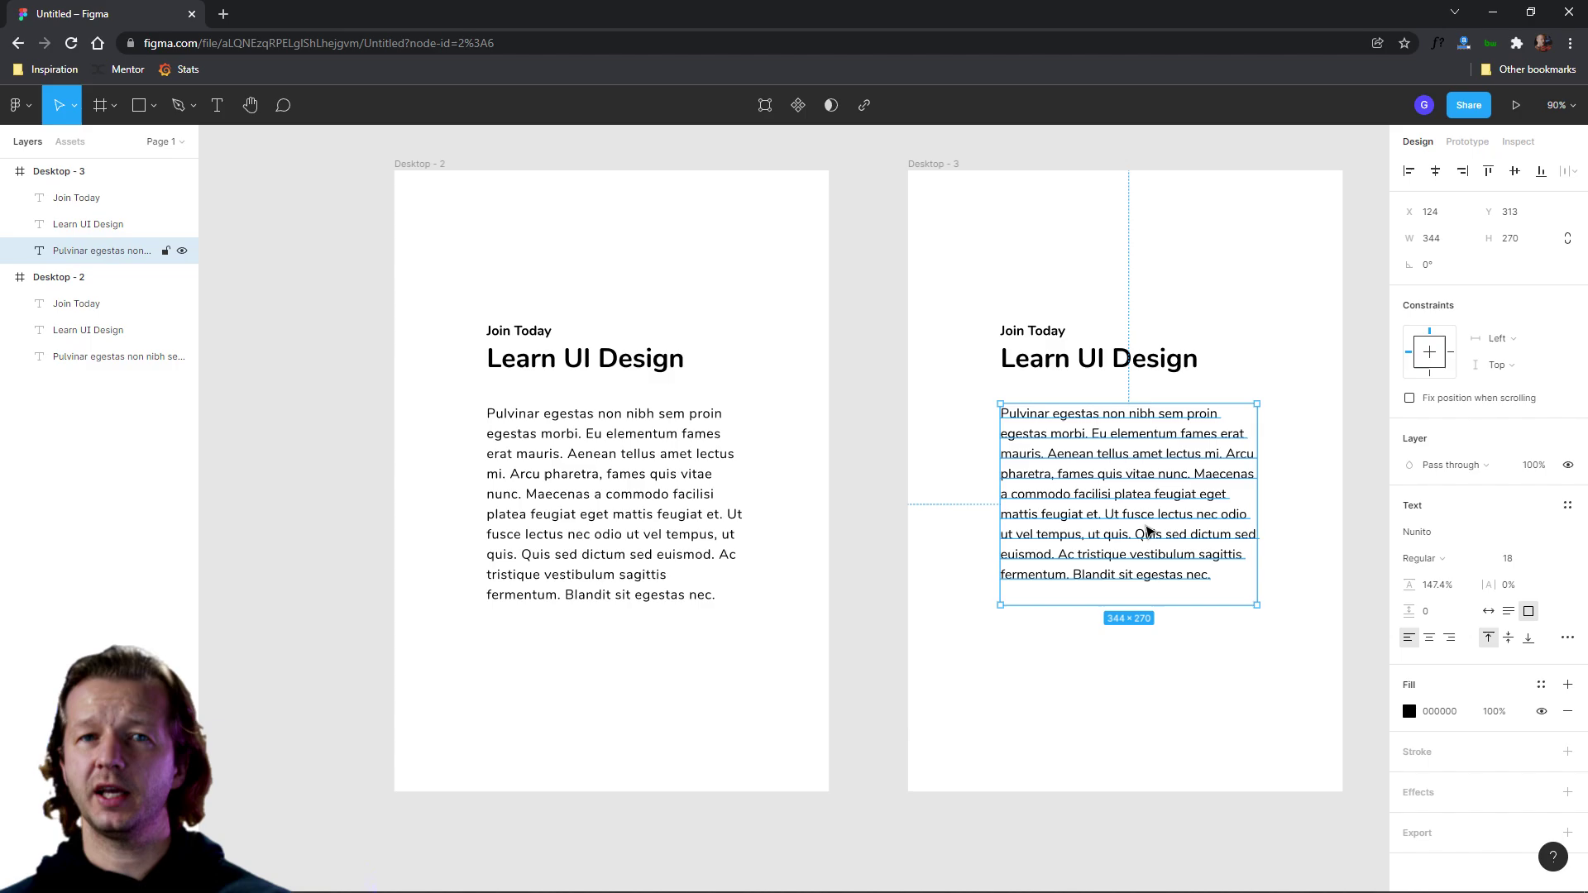
click(603, 505)
click(1128, 707)
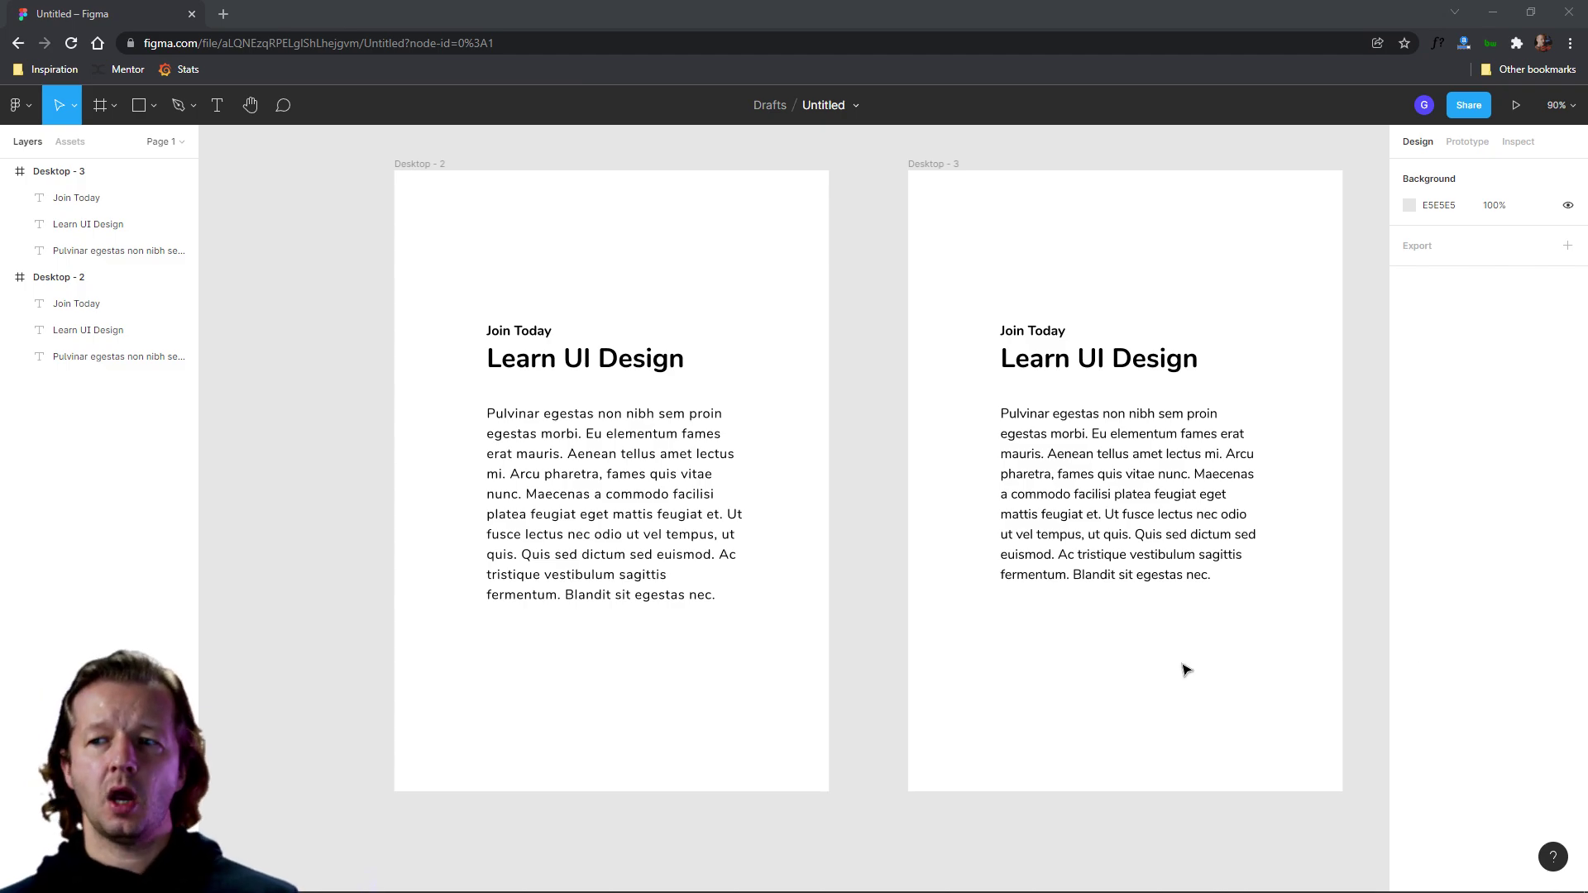
Duplicate Desktop - 2 with Ctrl+D and move the copy beside Desktop - 3.
scroll(951, 411, down, 1)
scroll(951, 411, down, 2)
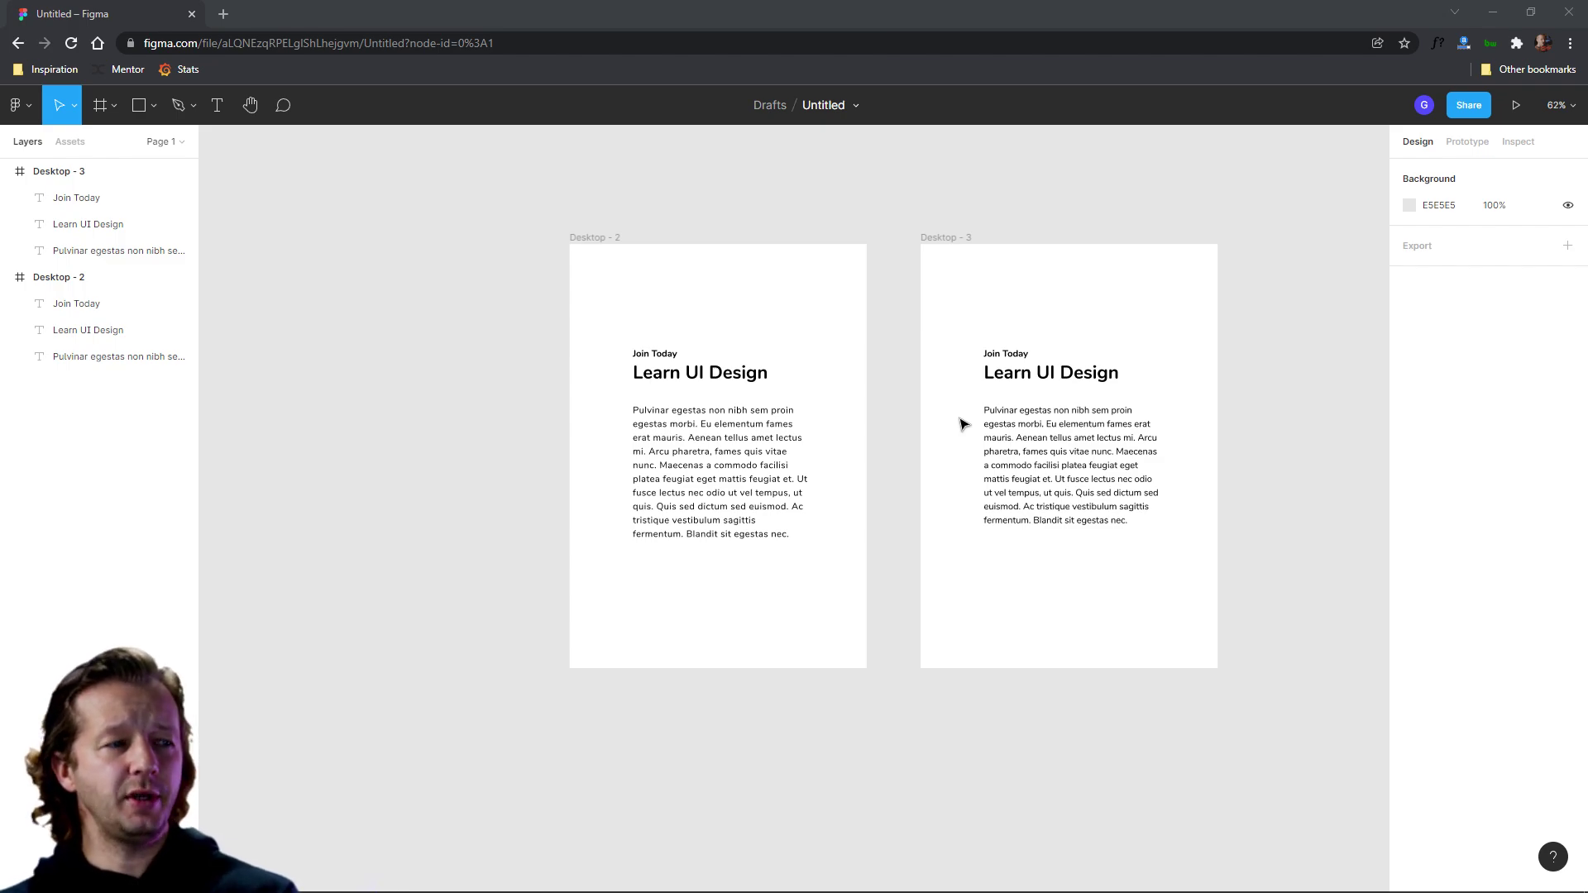
click(593, 239)
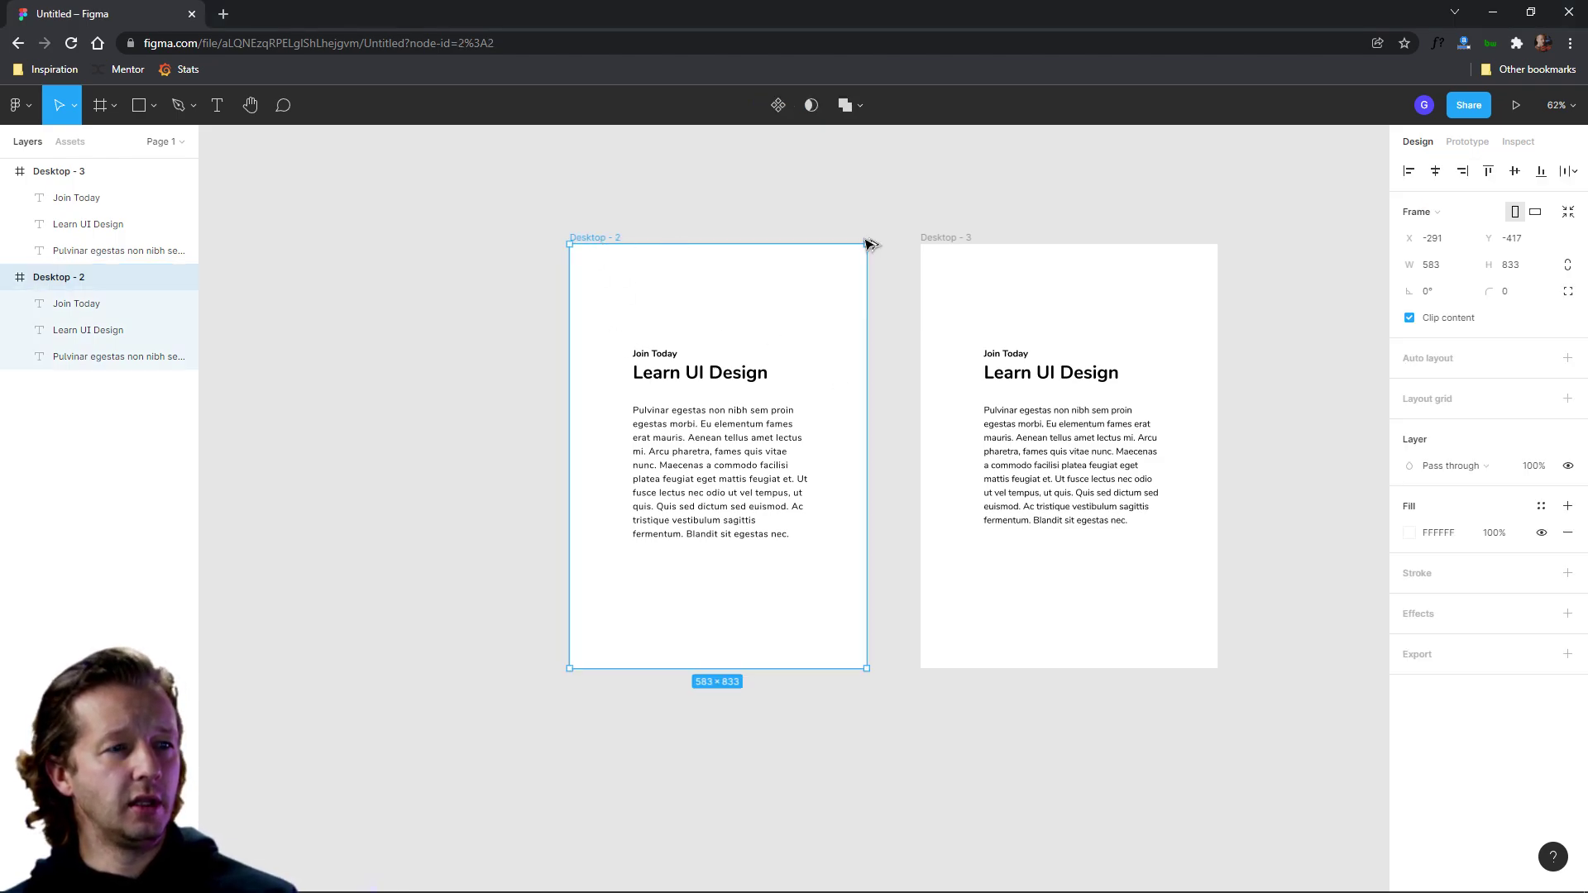
key(ctrl+d)
drag(1251, 206, 631, 206)
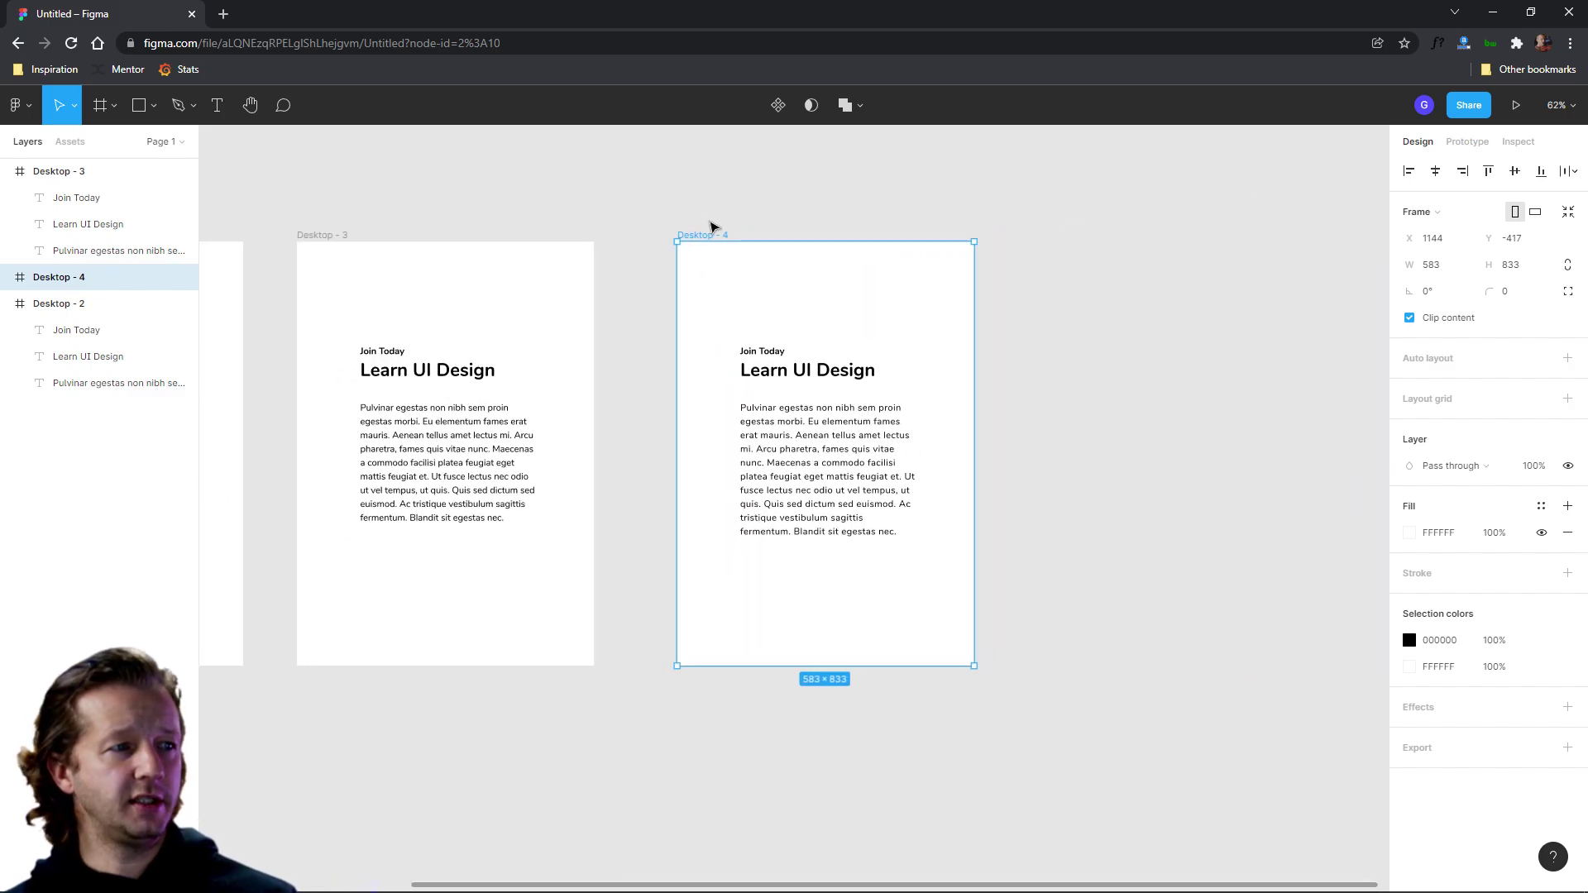
Delete the accidental extra copy and shift Desktop - 4 further right.
drag(716, 237, 954, 239)
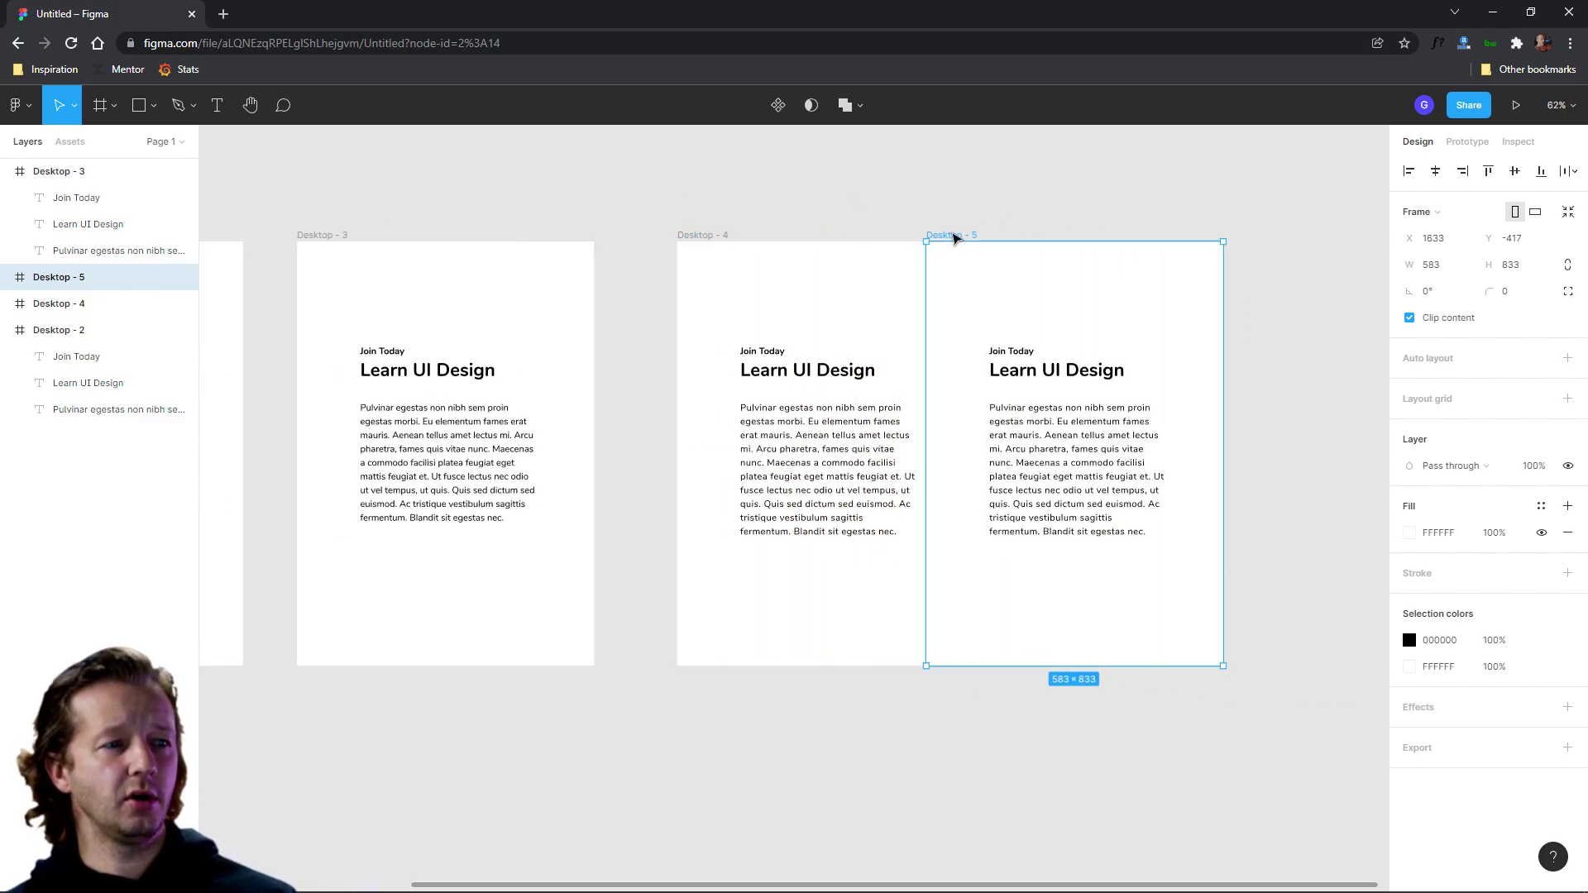
key(Delete)
drag(711, 238, 1056, 235)
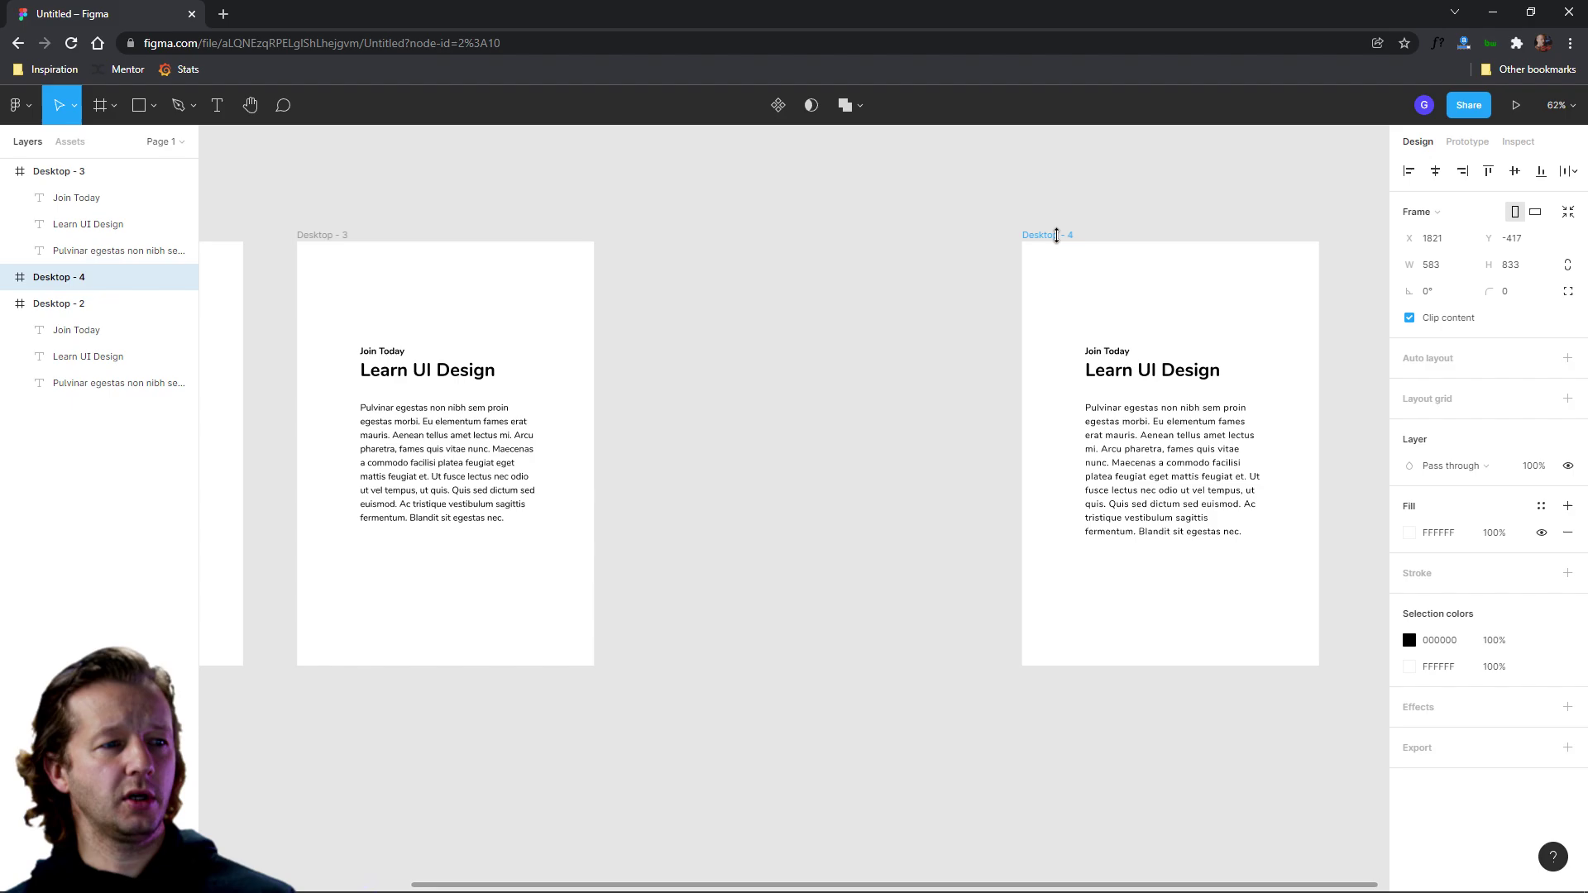
click(1305, 372)
scroll(1152, 358, up, 5)
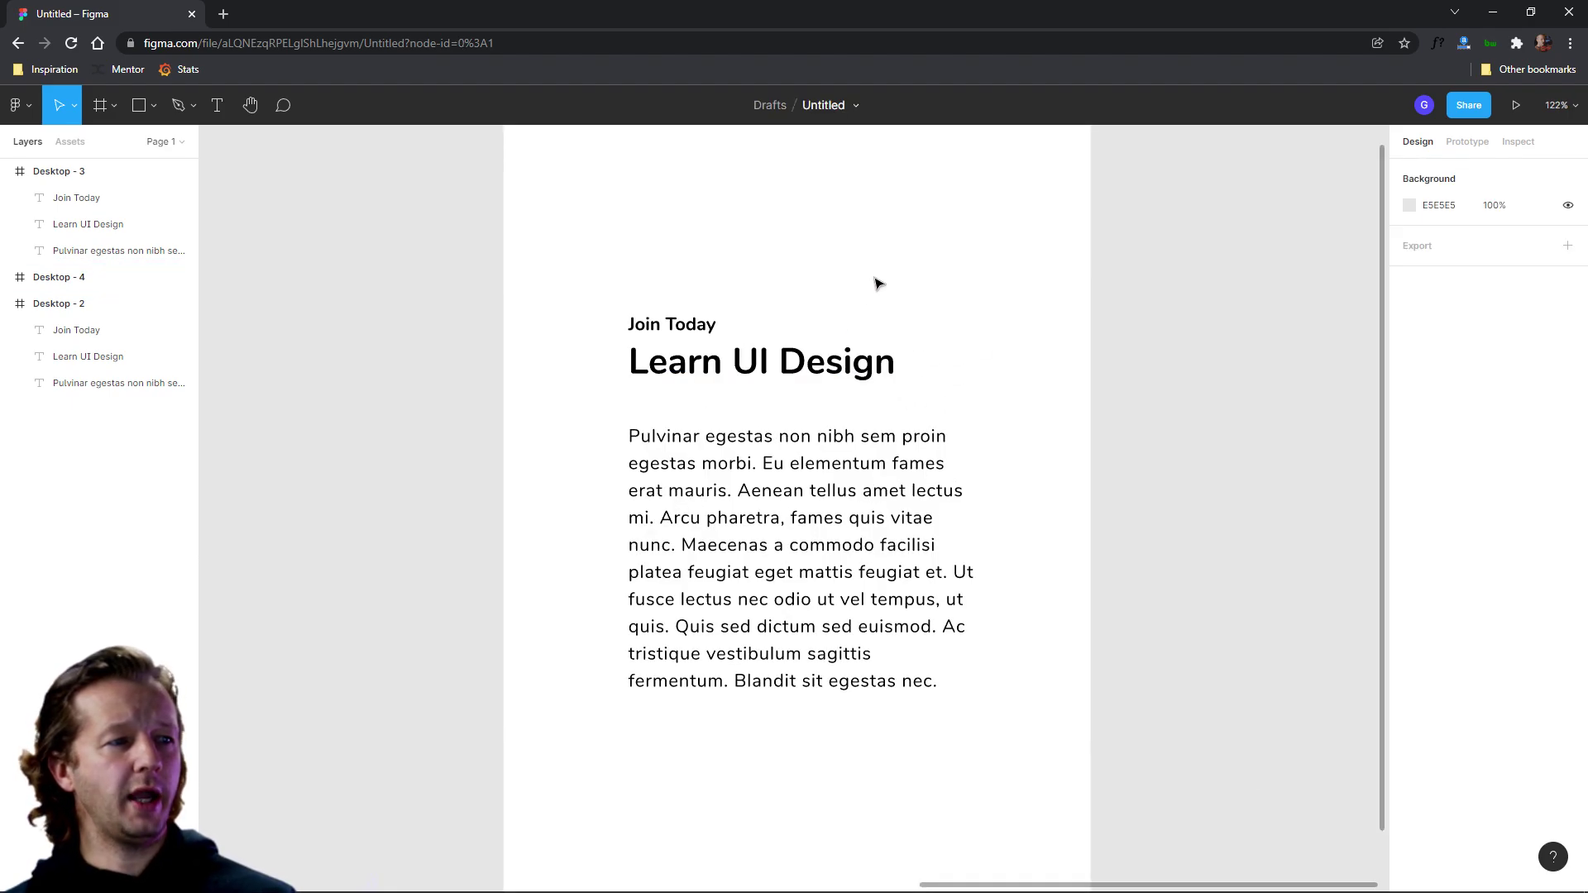
scroll(878, 284, down, 2)
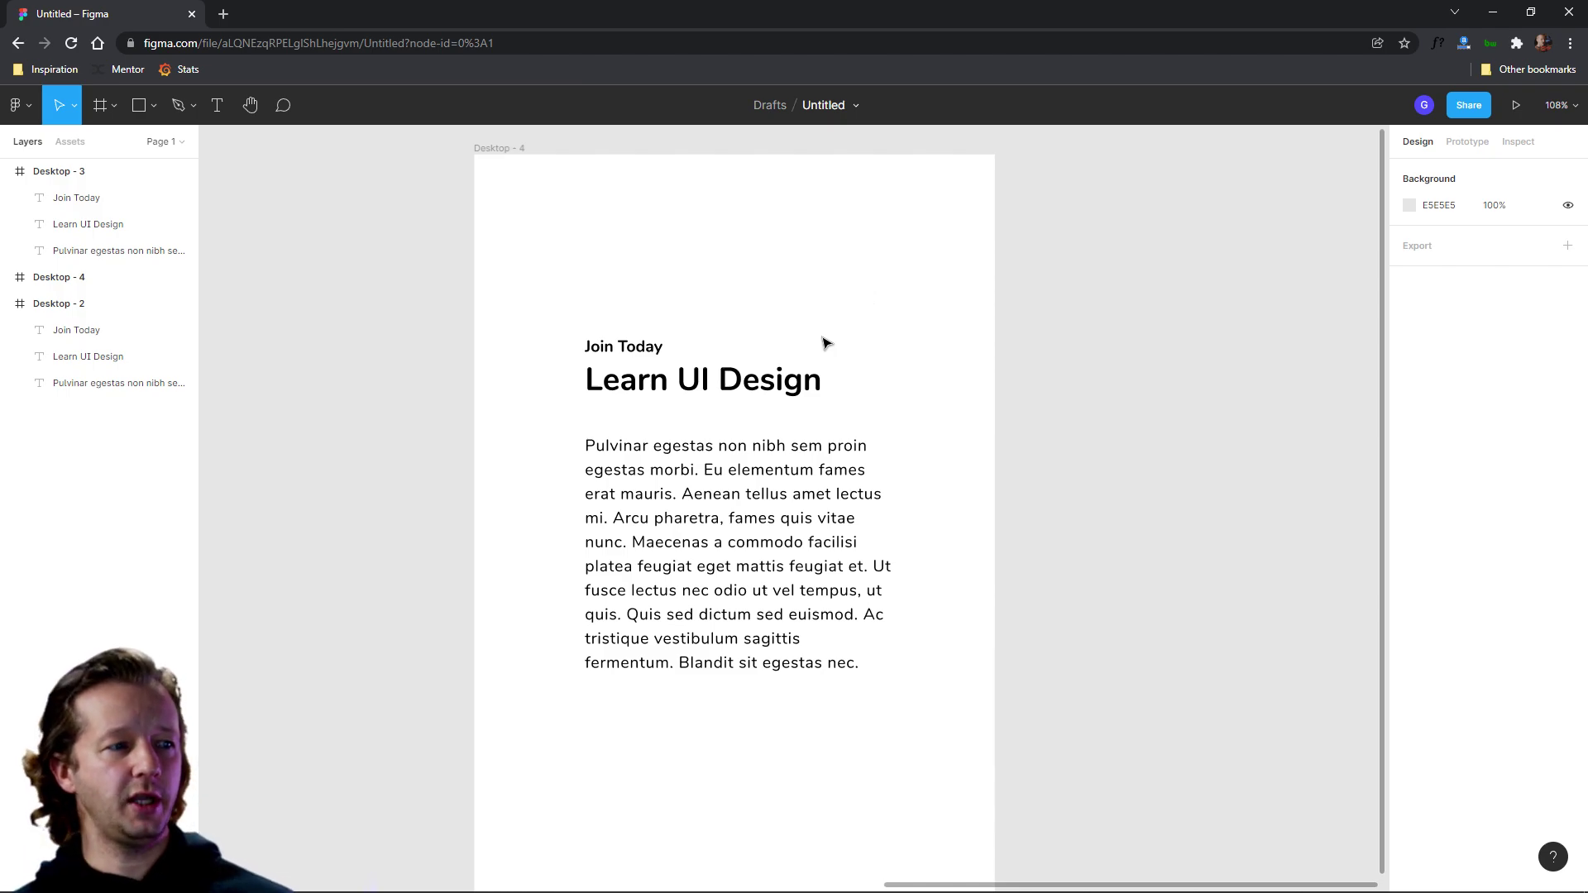
click(627, 352)
click(750, 390)
click(1038, 374)
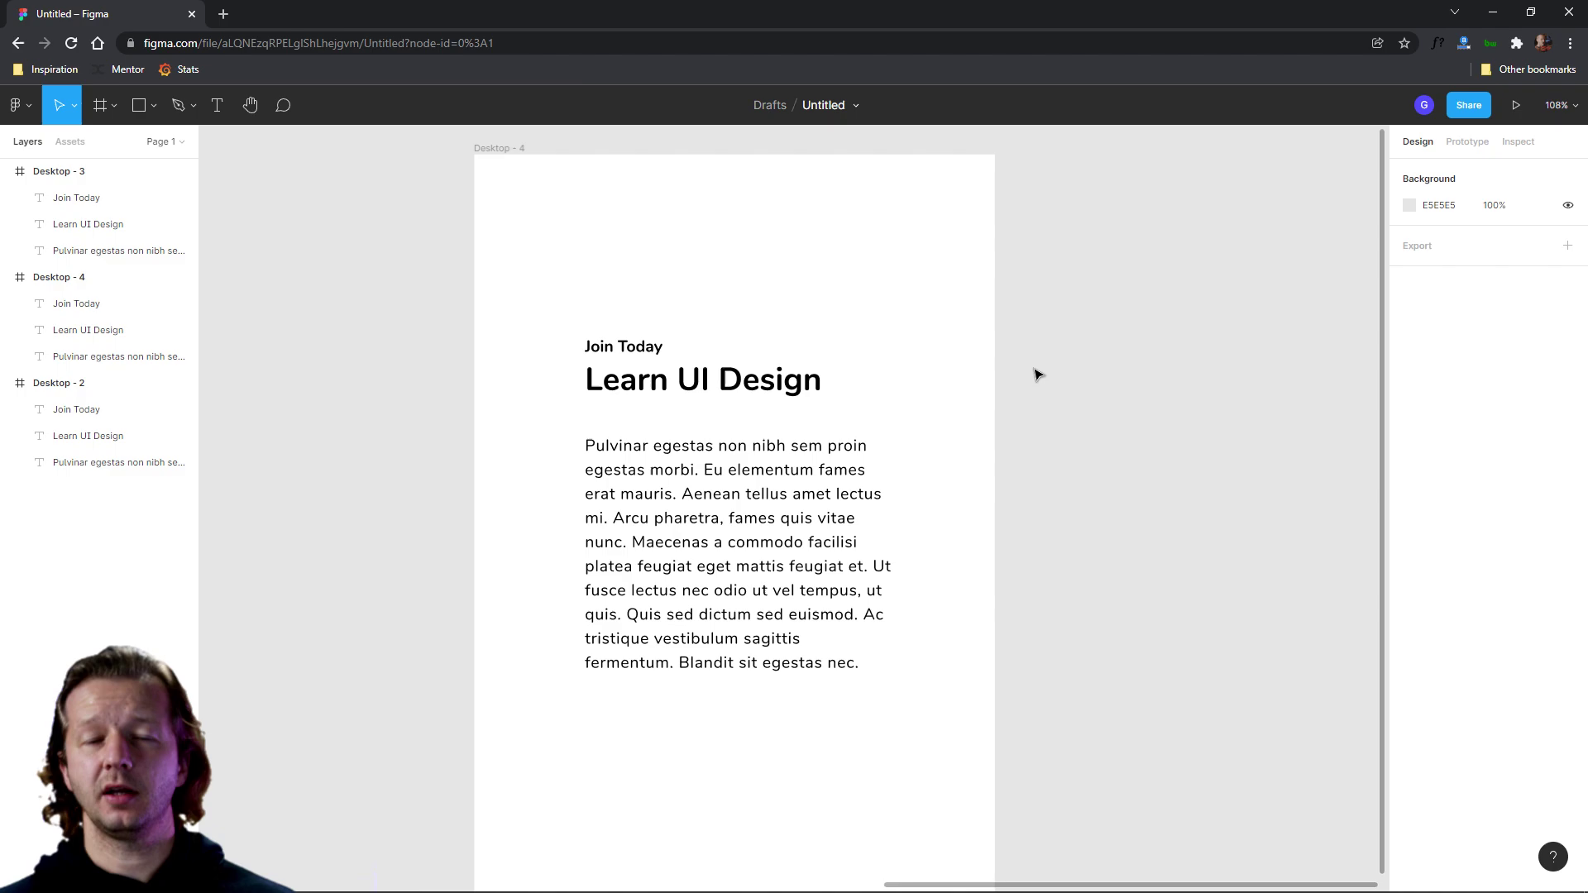
click(614, 353)
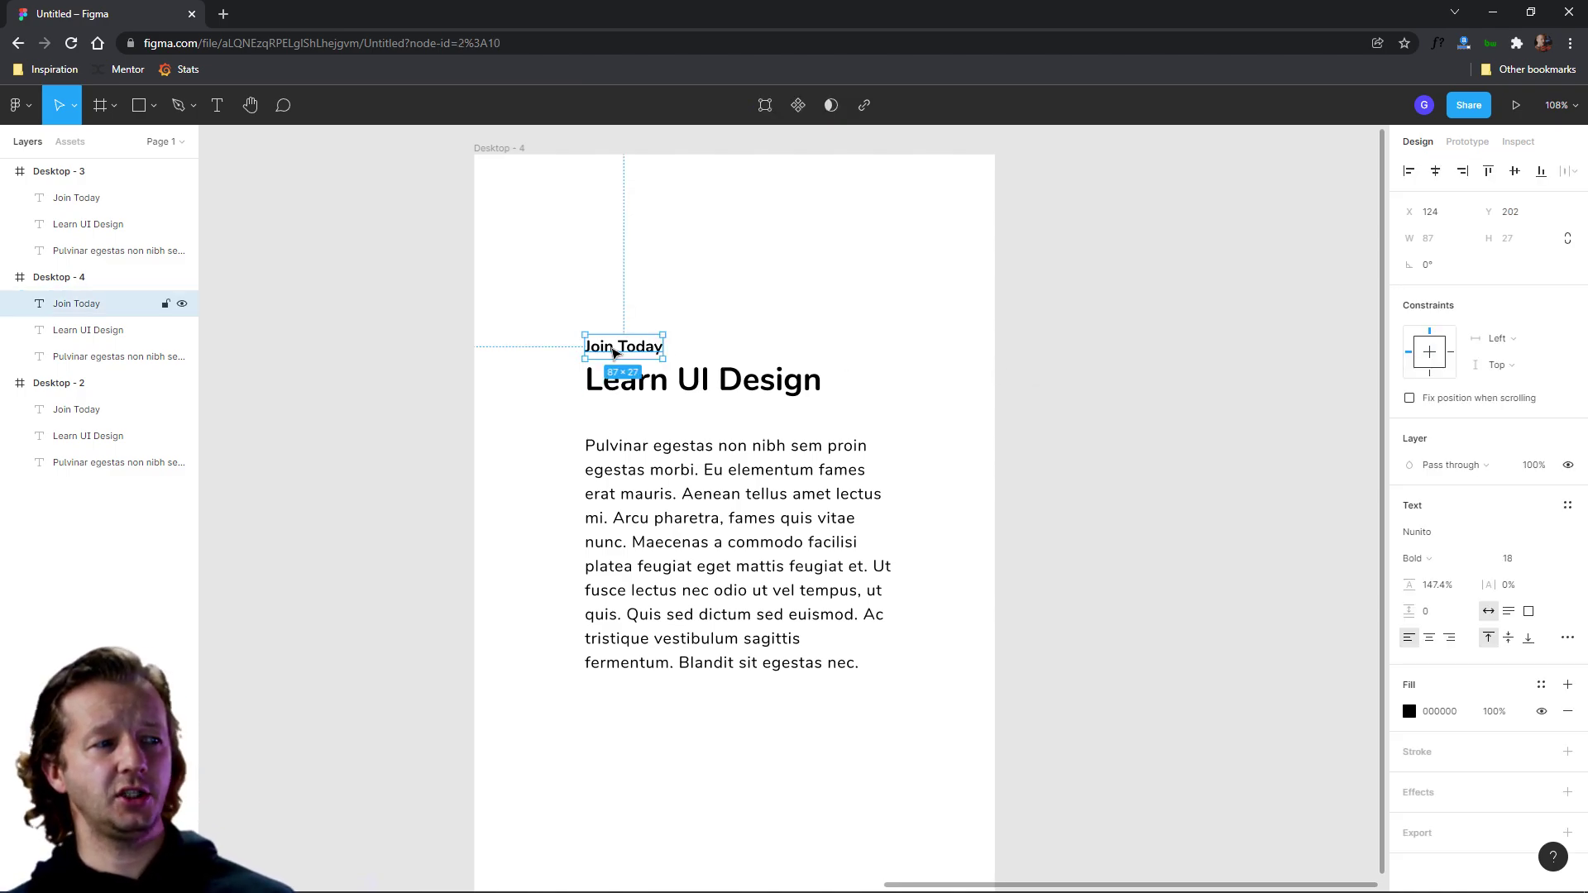
click(622, 378)
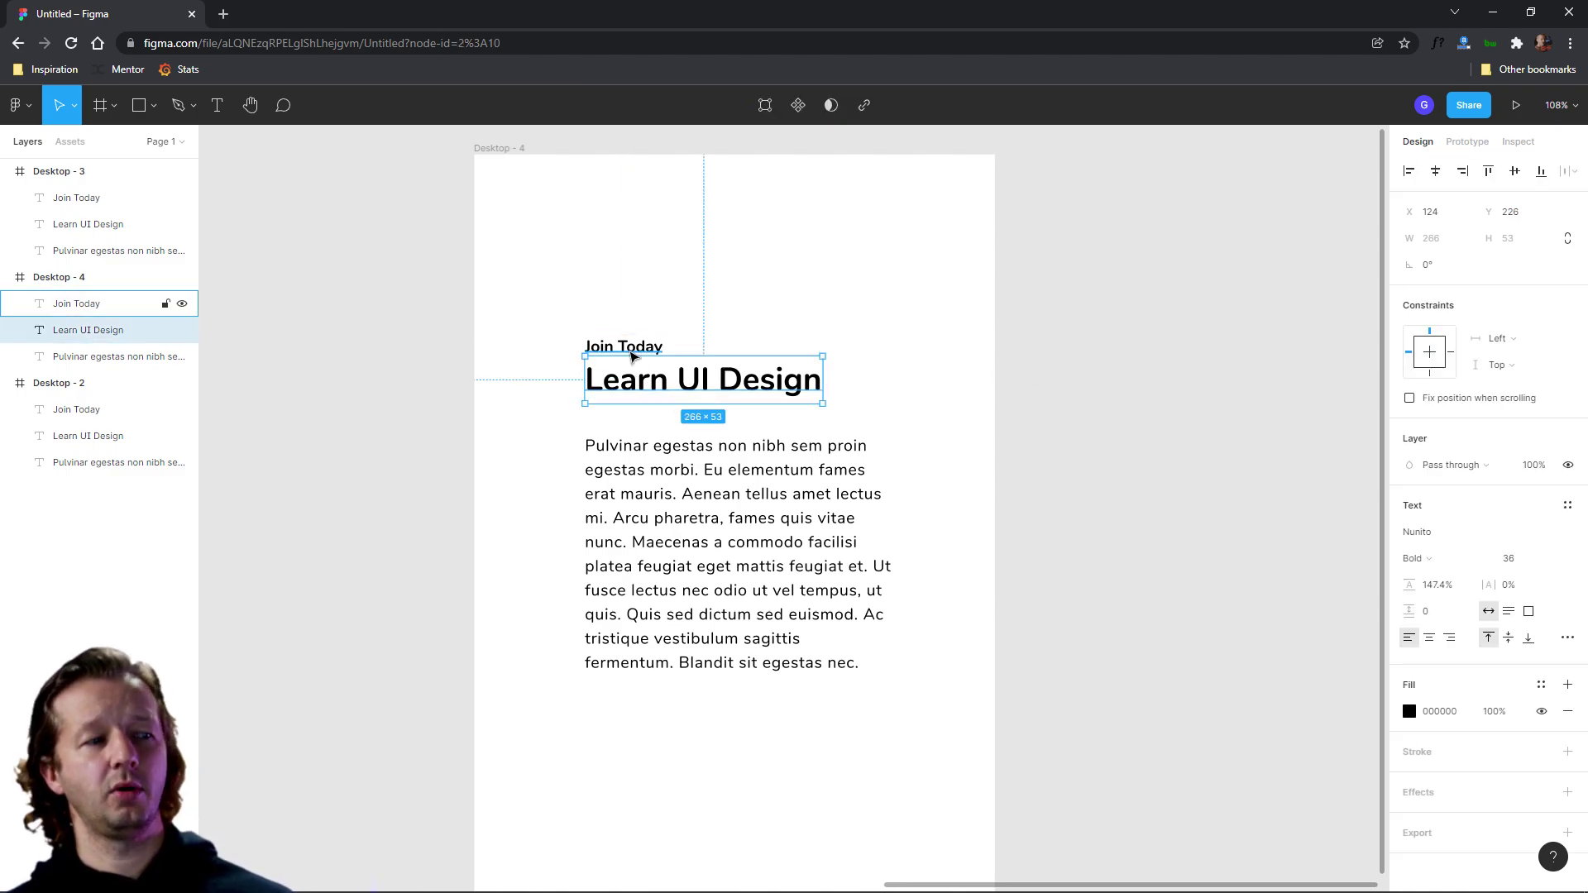
click(630, 354)
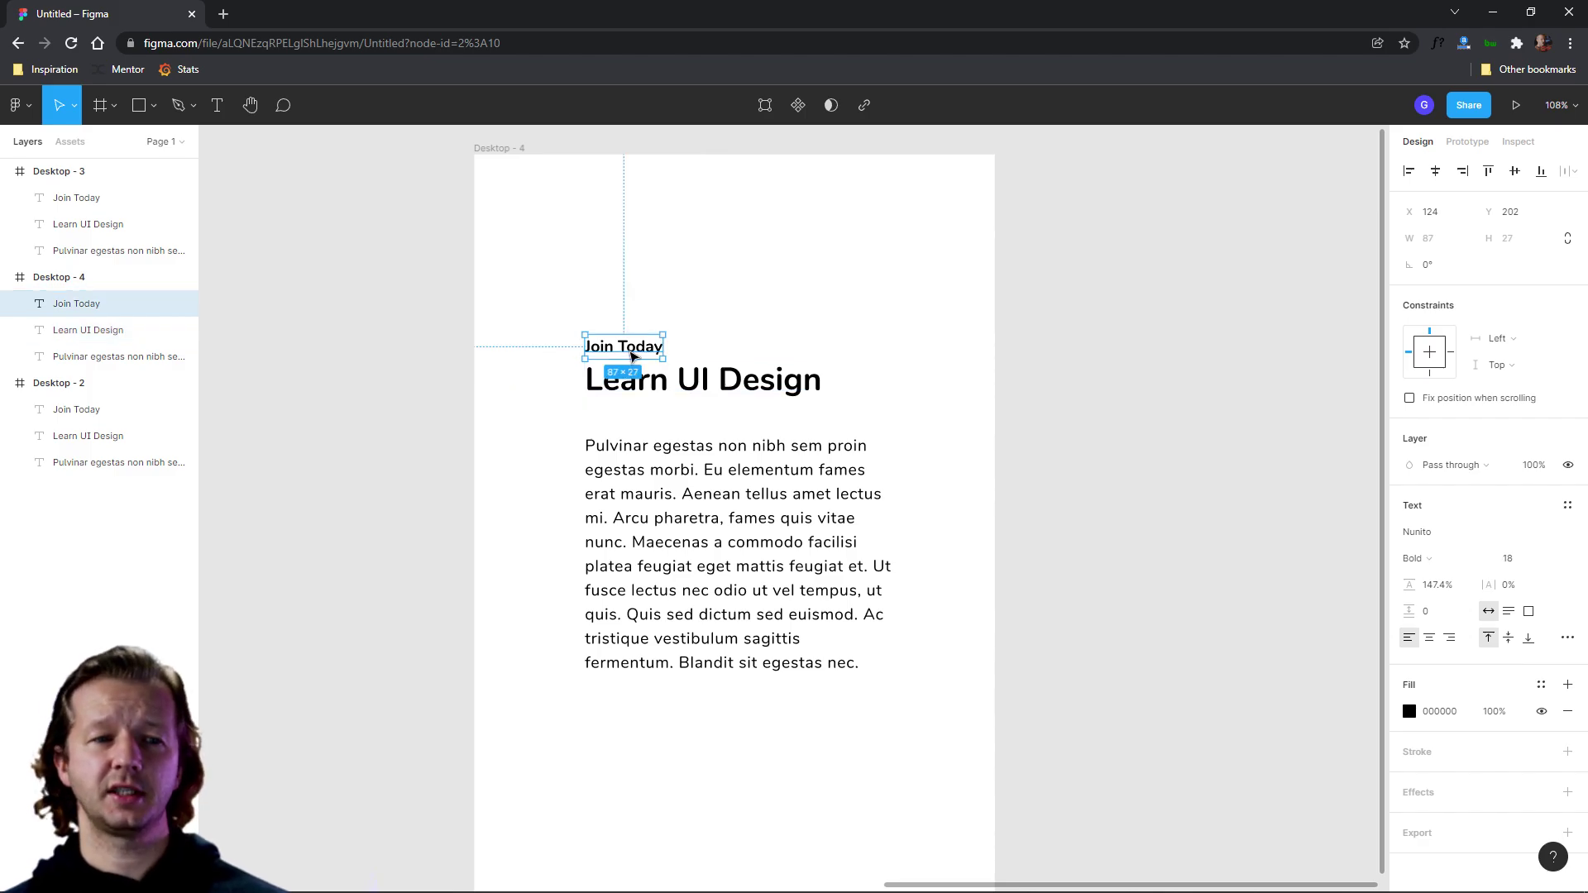
click(654, 380)
click(699, 335)
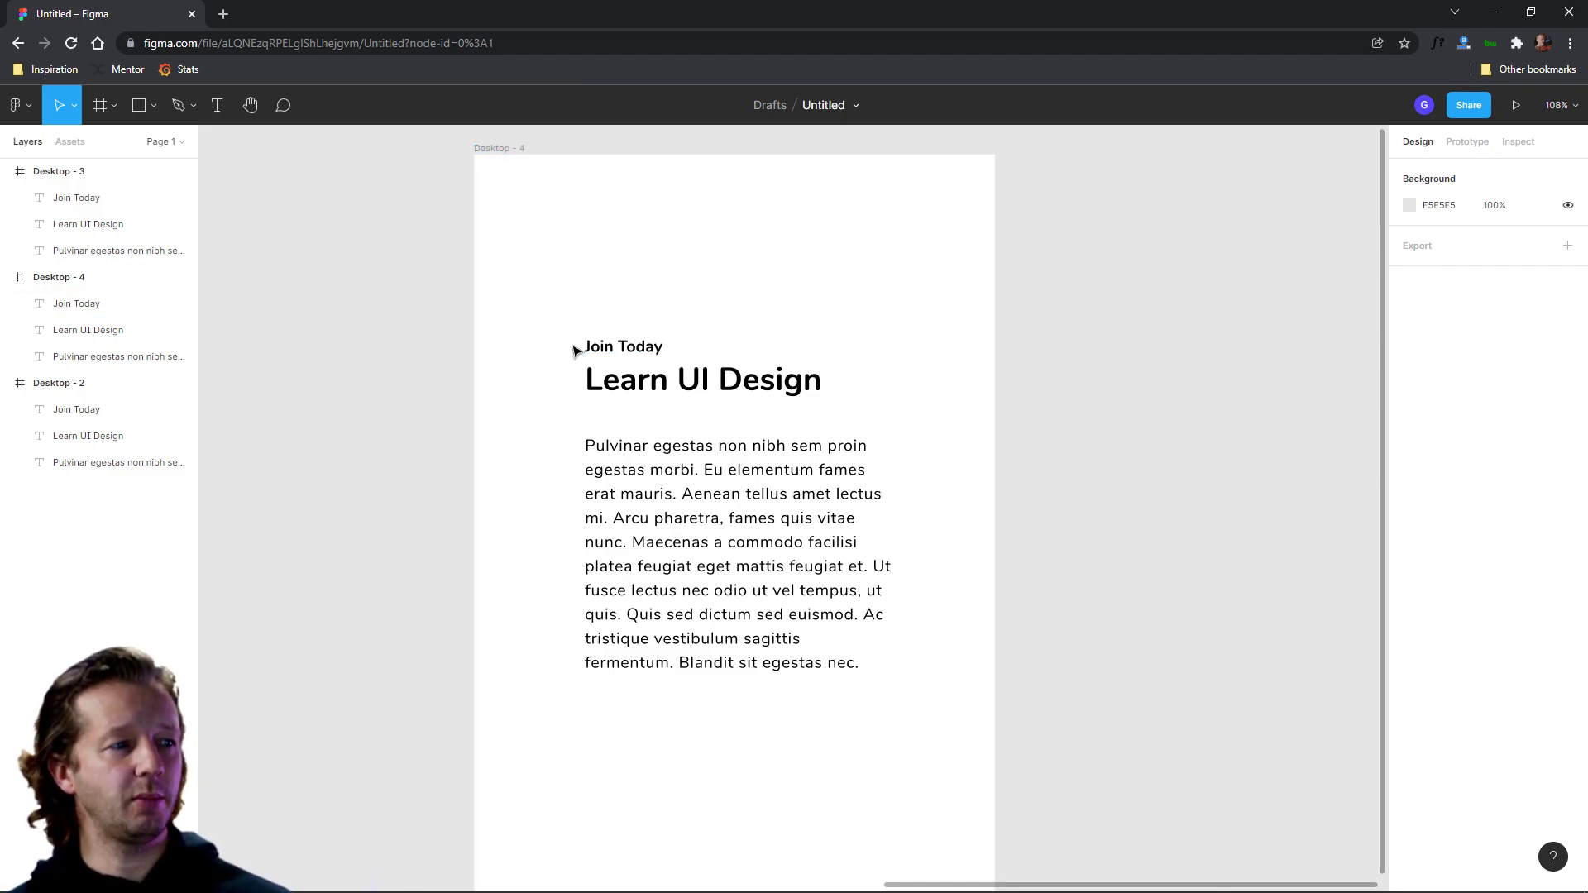
click(602, 348)
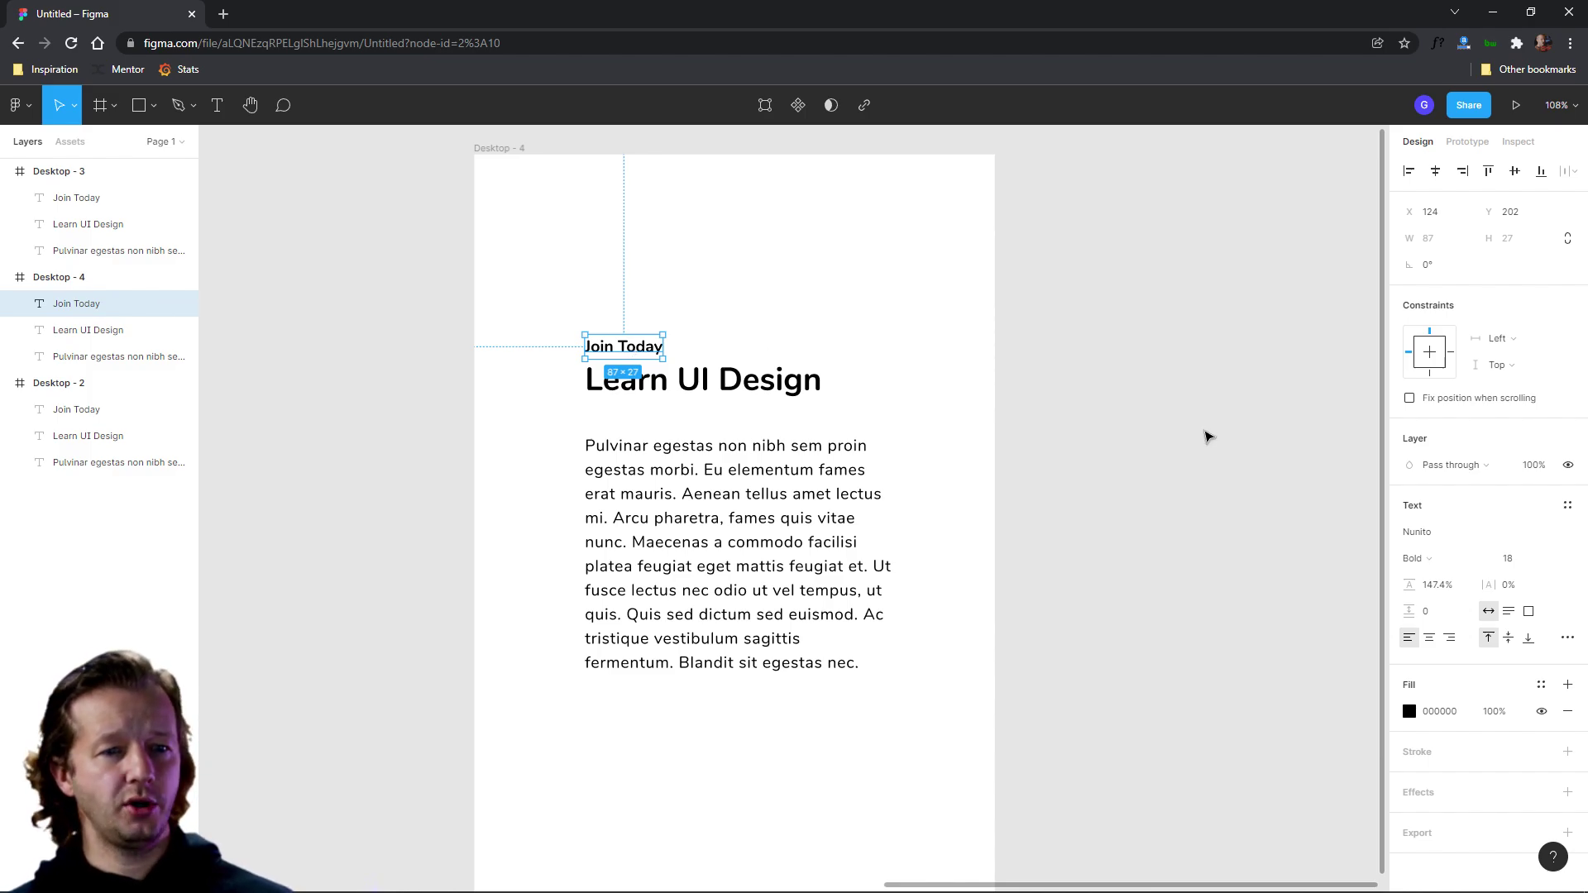
Widen the Join Today label's letter spacing and make it all uppercase.
drag(1488, 584, 1512, 584)
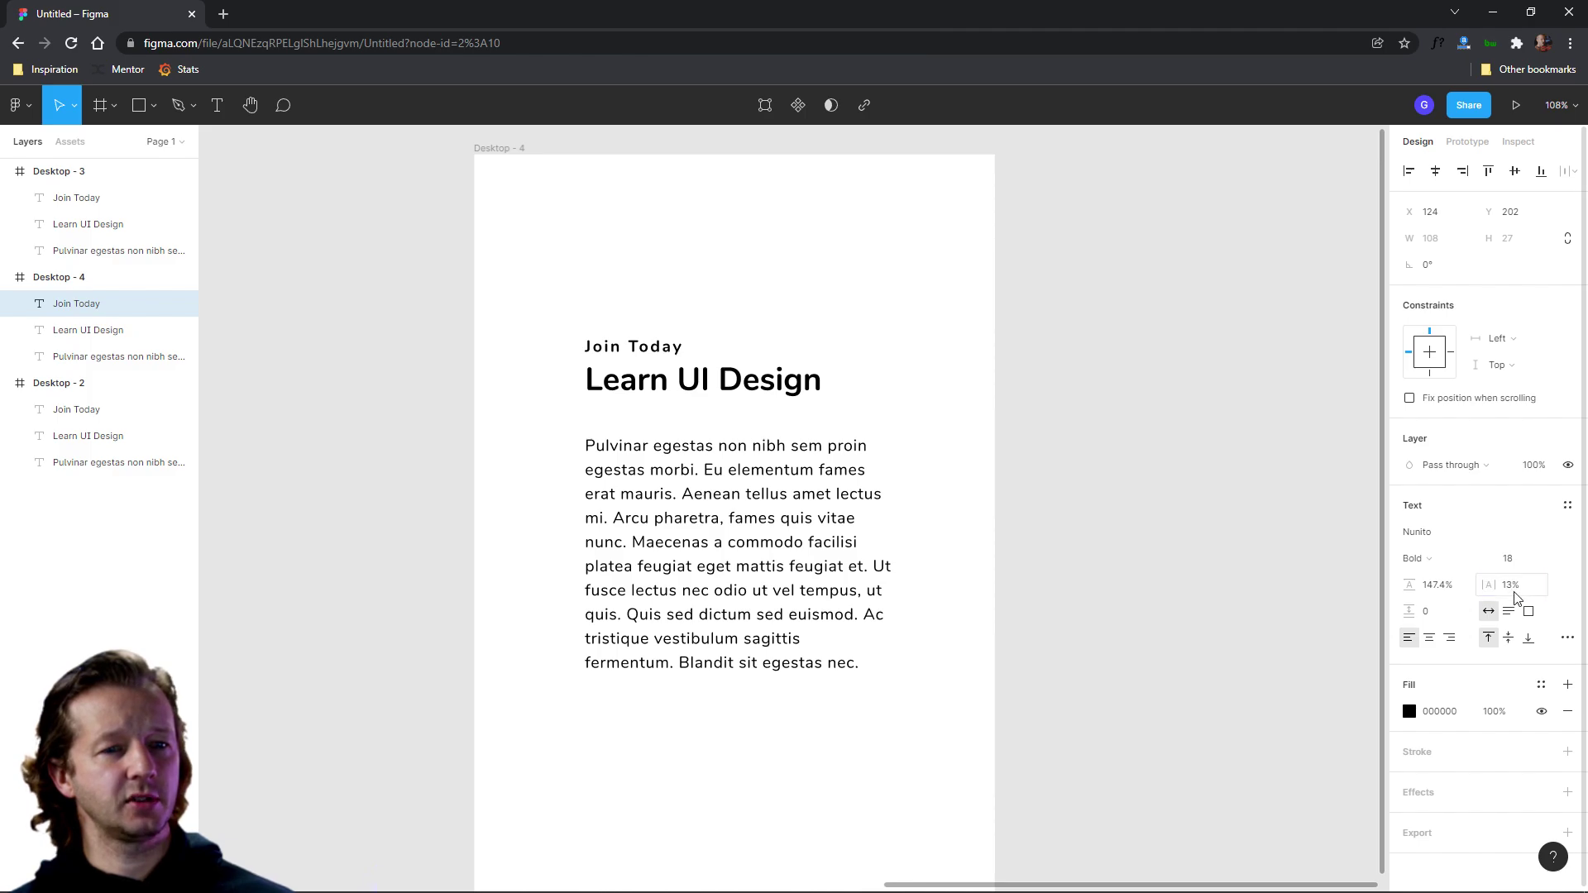
click(688, 306)
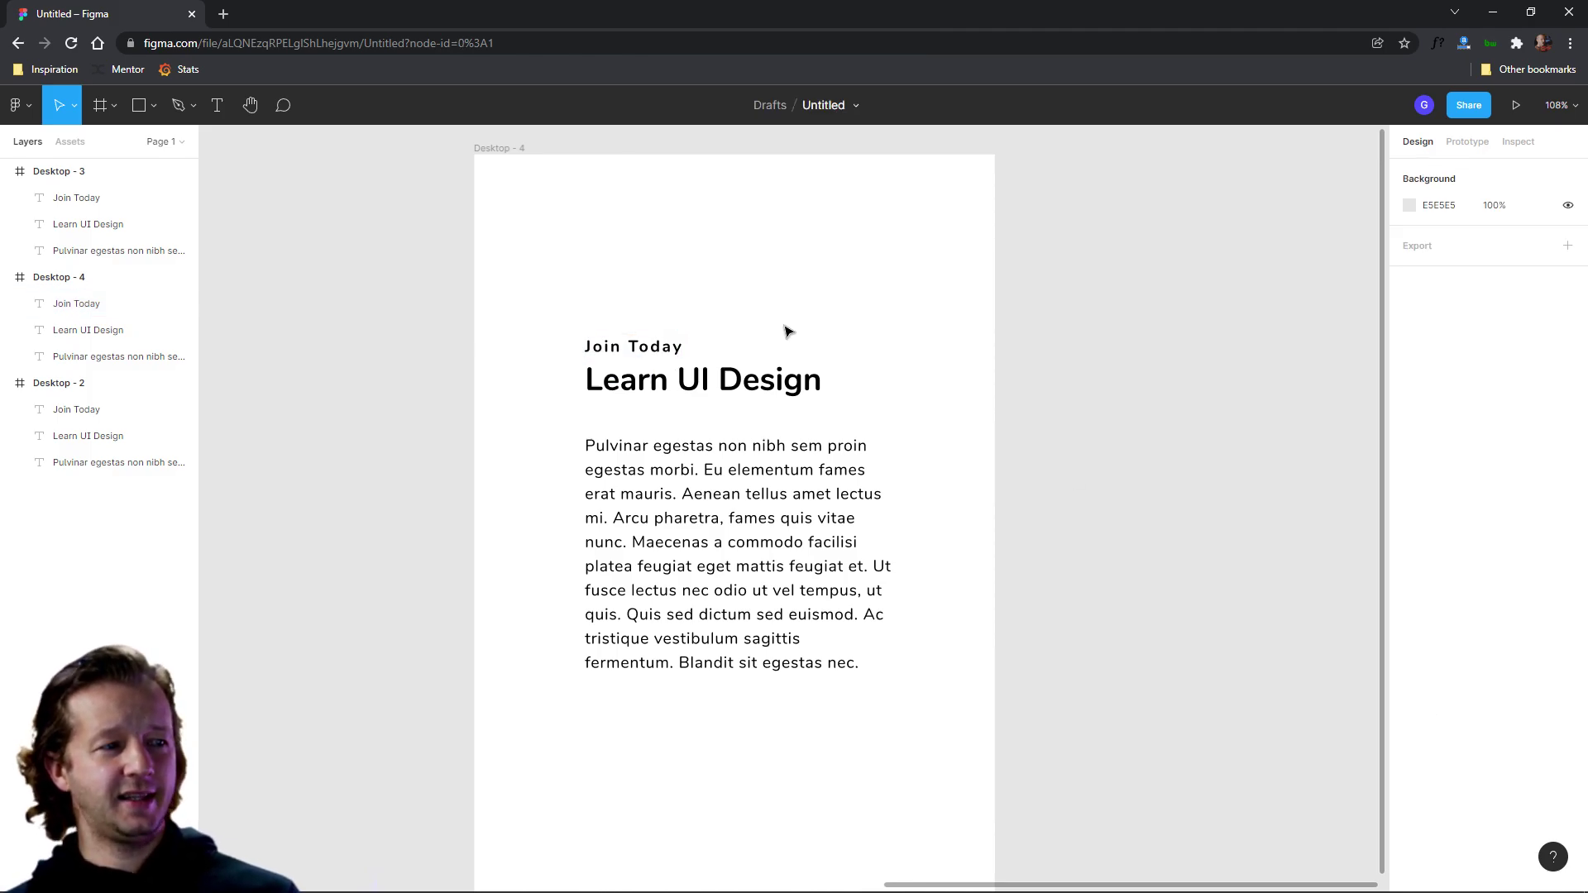
click(664, 352)
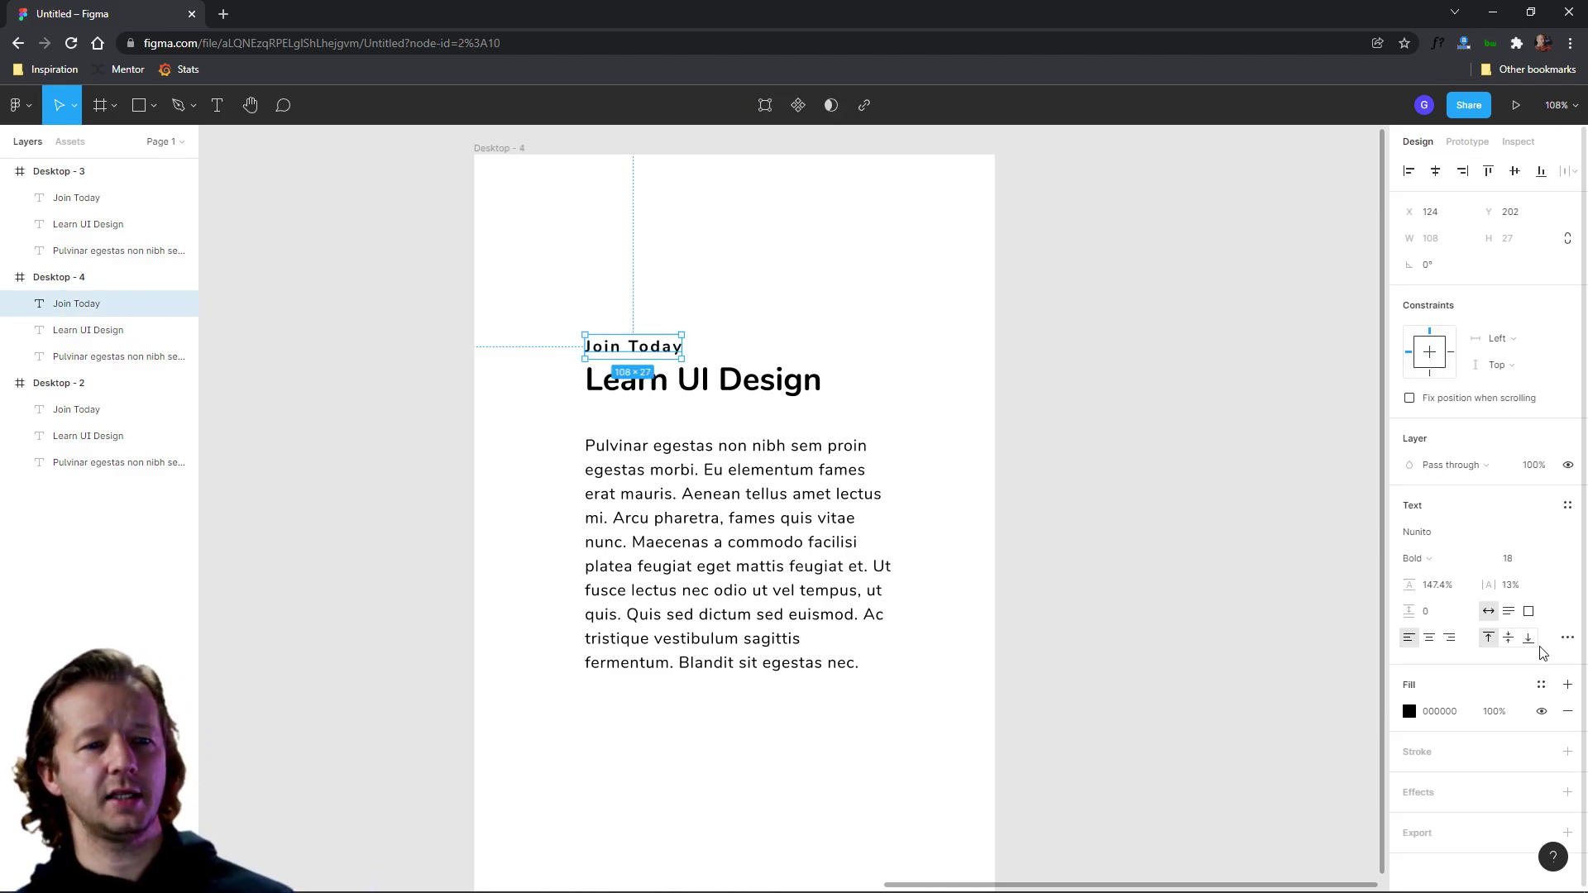
click(1568, 638)
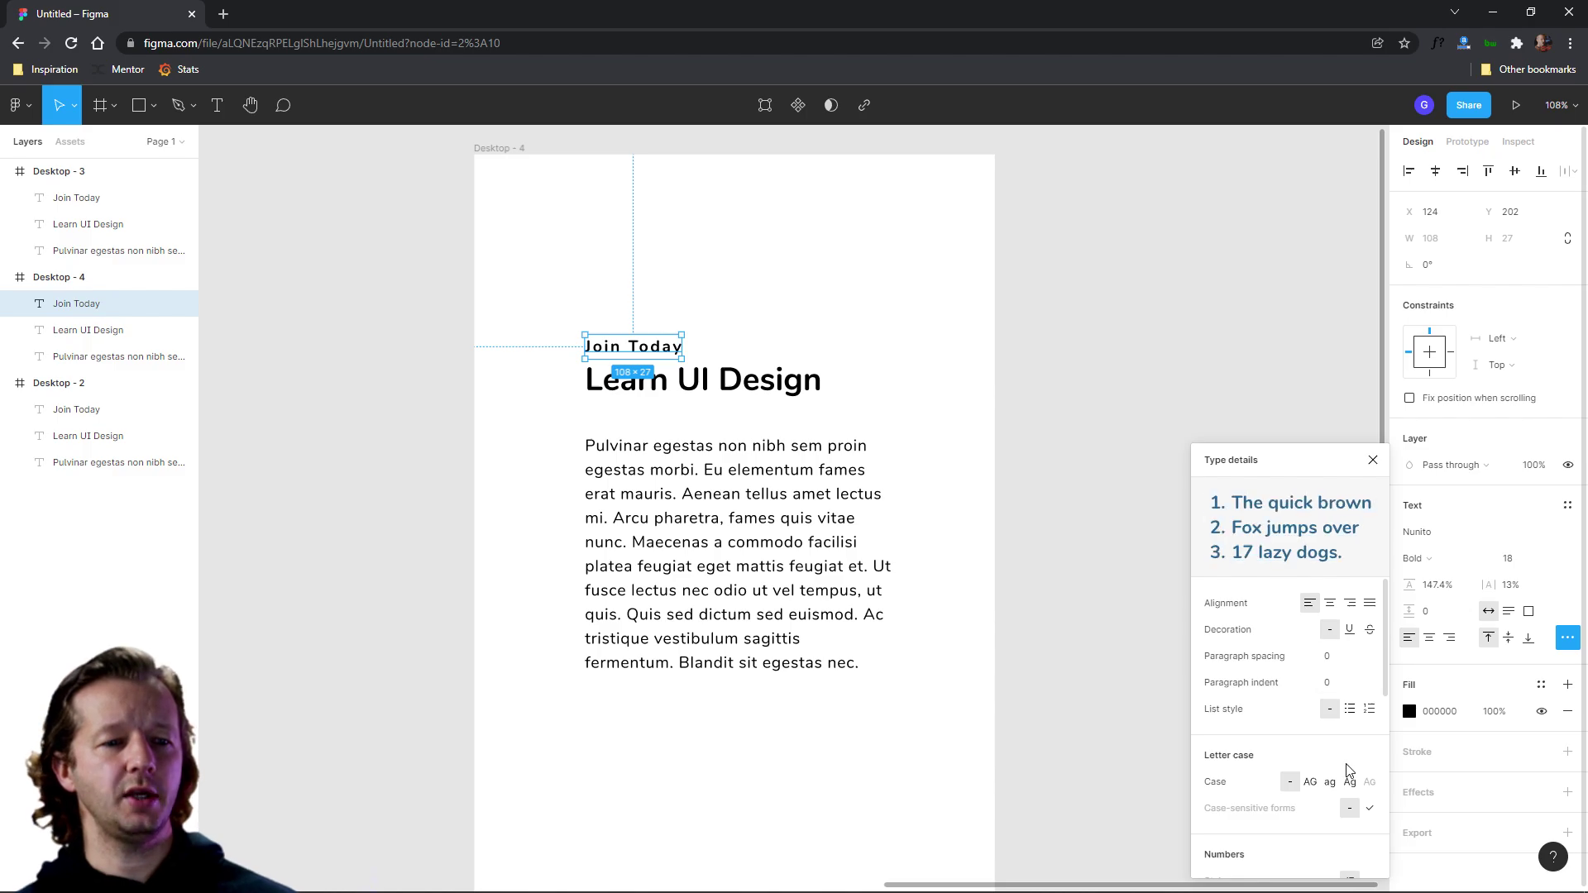
click(1307, 784)
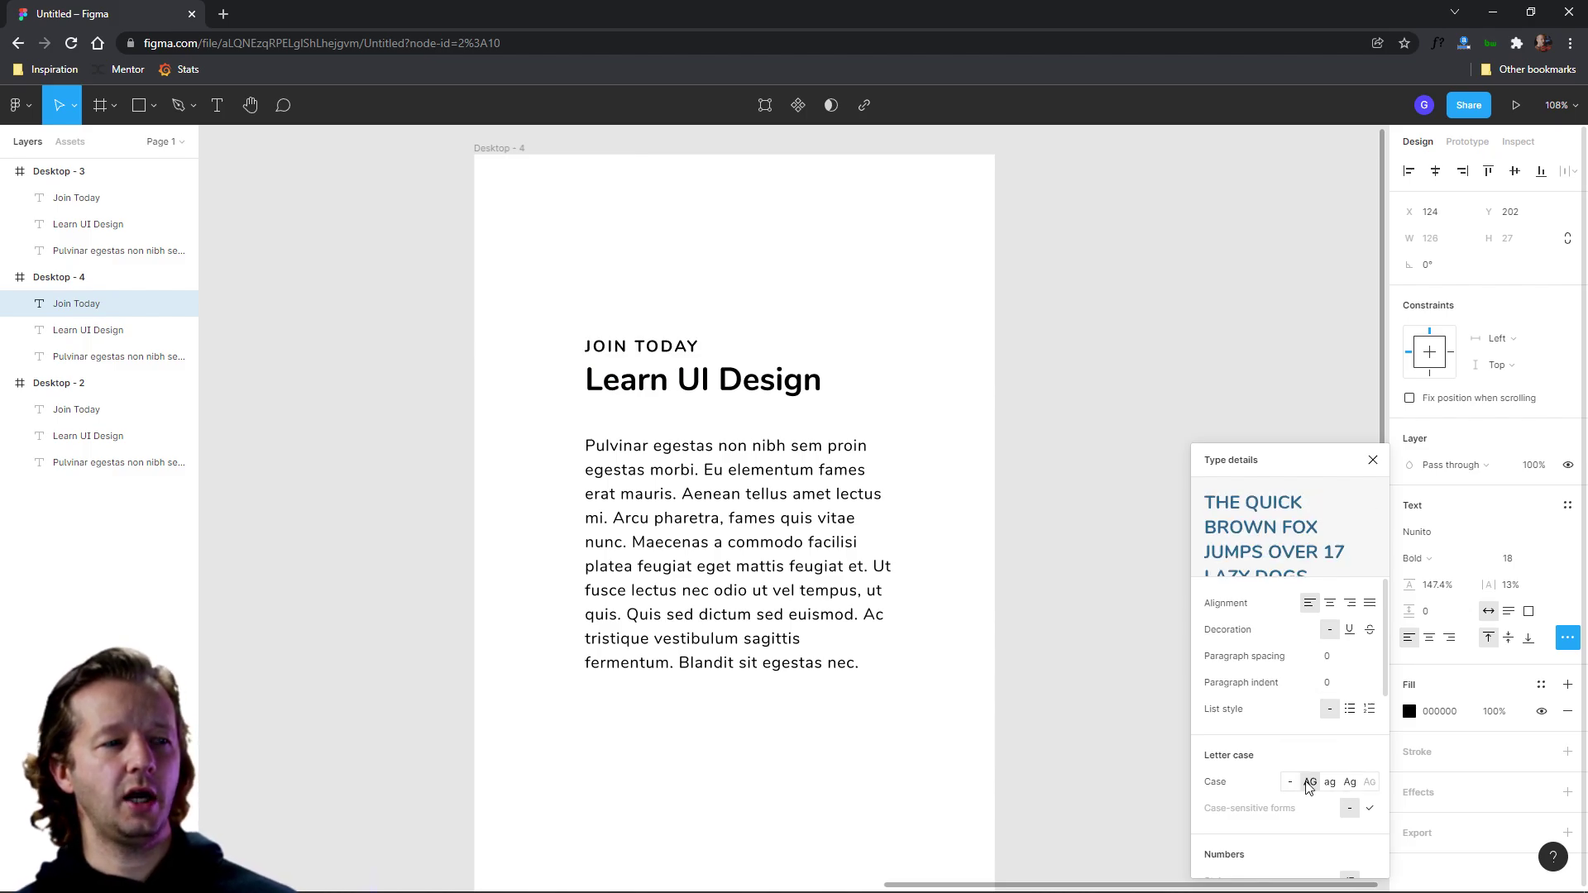
click(1093, 321)
Reduce the JOIN TODAY label's font size from 18 to 16.
scroll(1021, 467, down, 5)
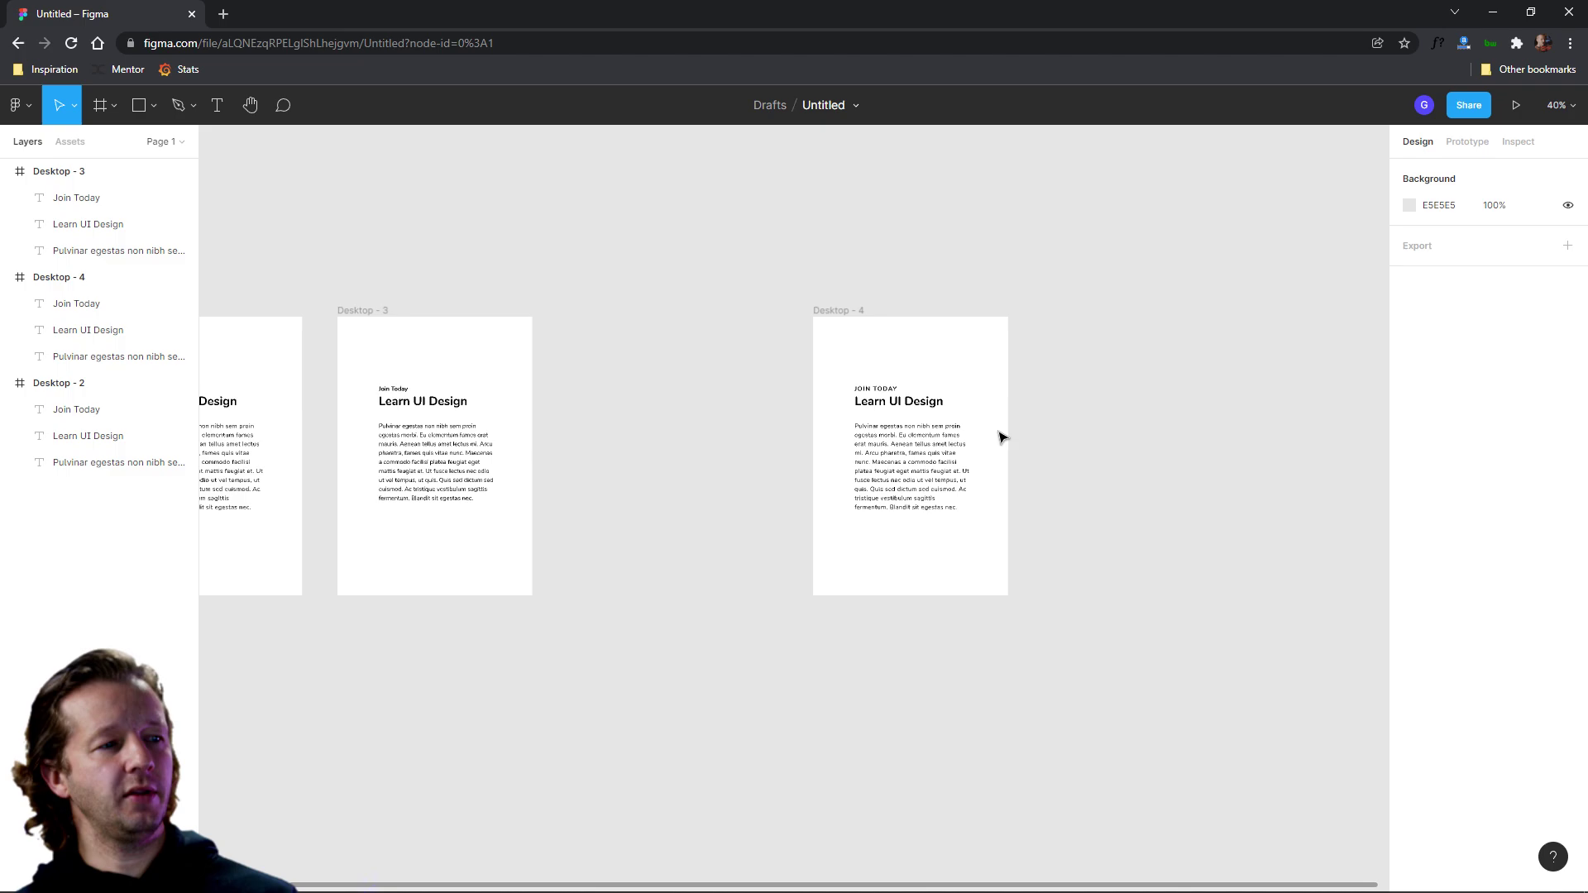
scroll(801, 459, up, 5)
scroll(905, 355, down, 1)
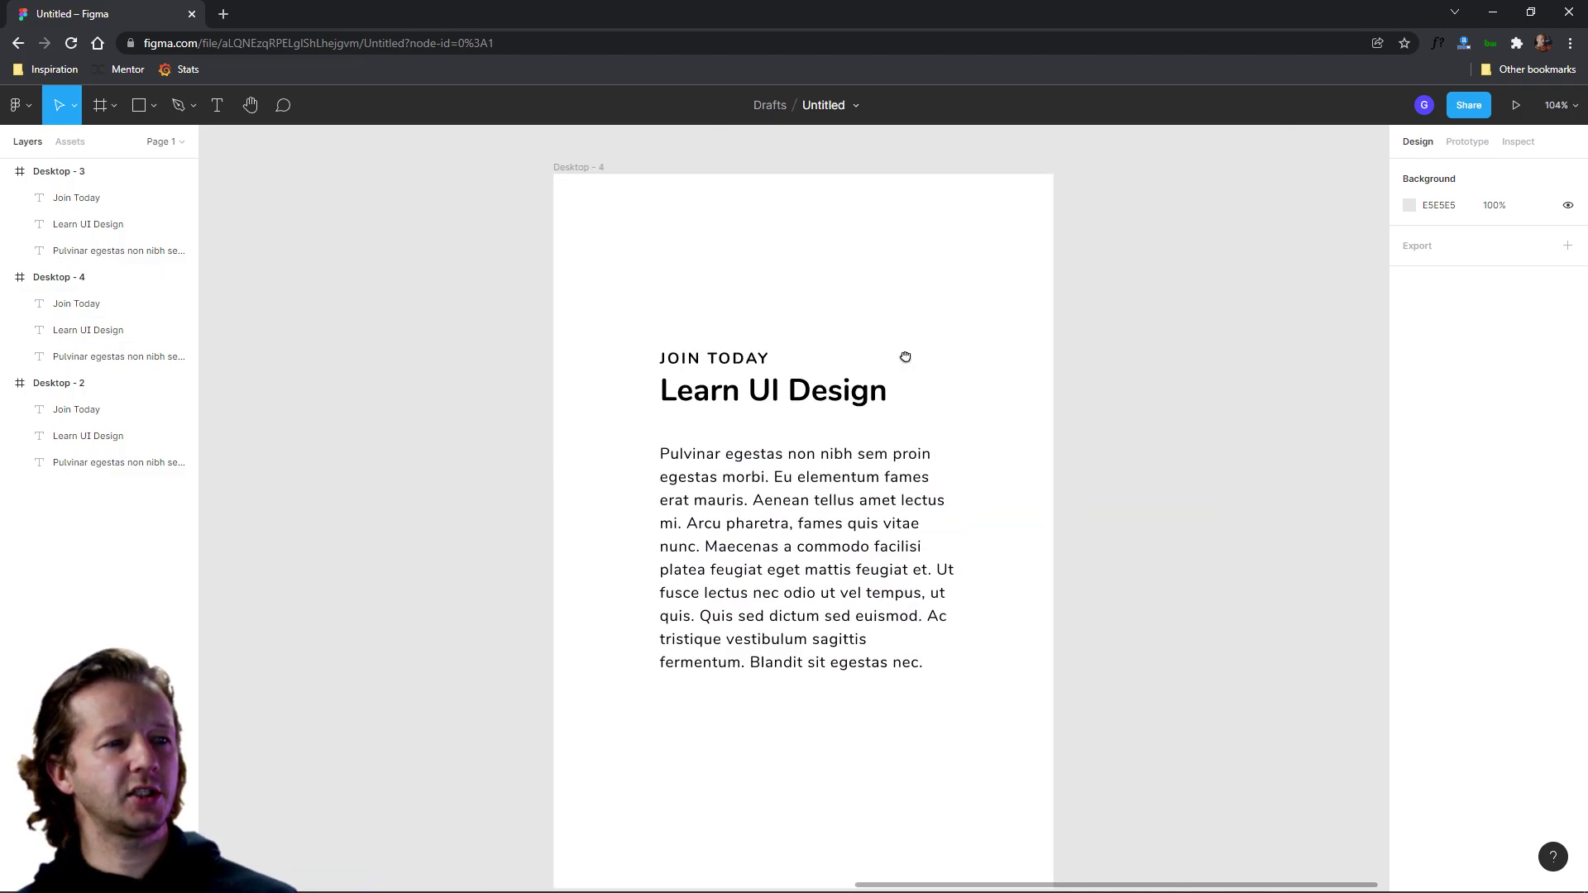
scroll(827, 364, right, 1)
click(695, 379)
click(1520, 561)
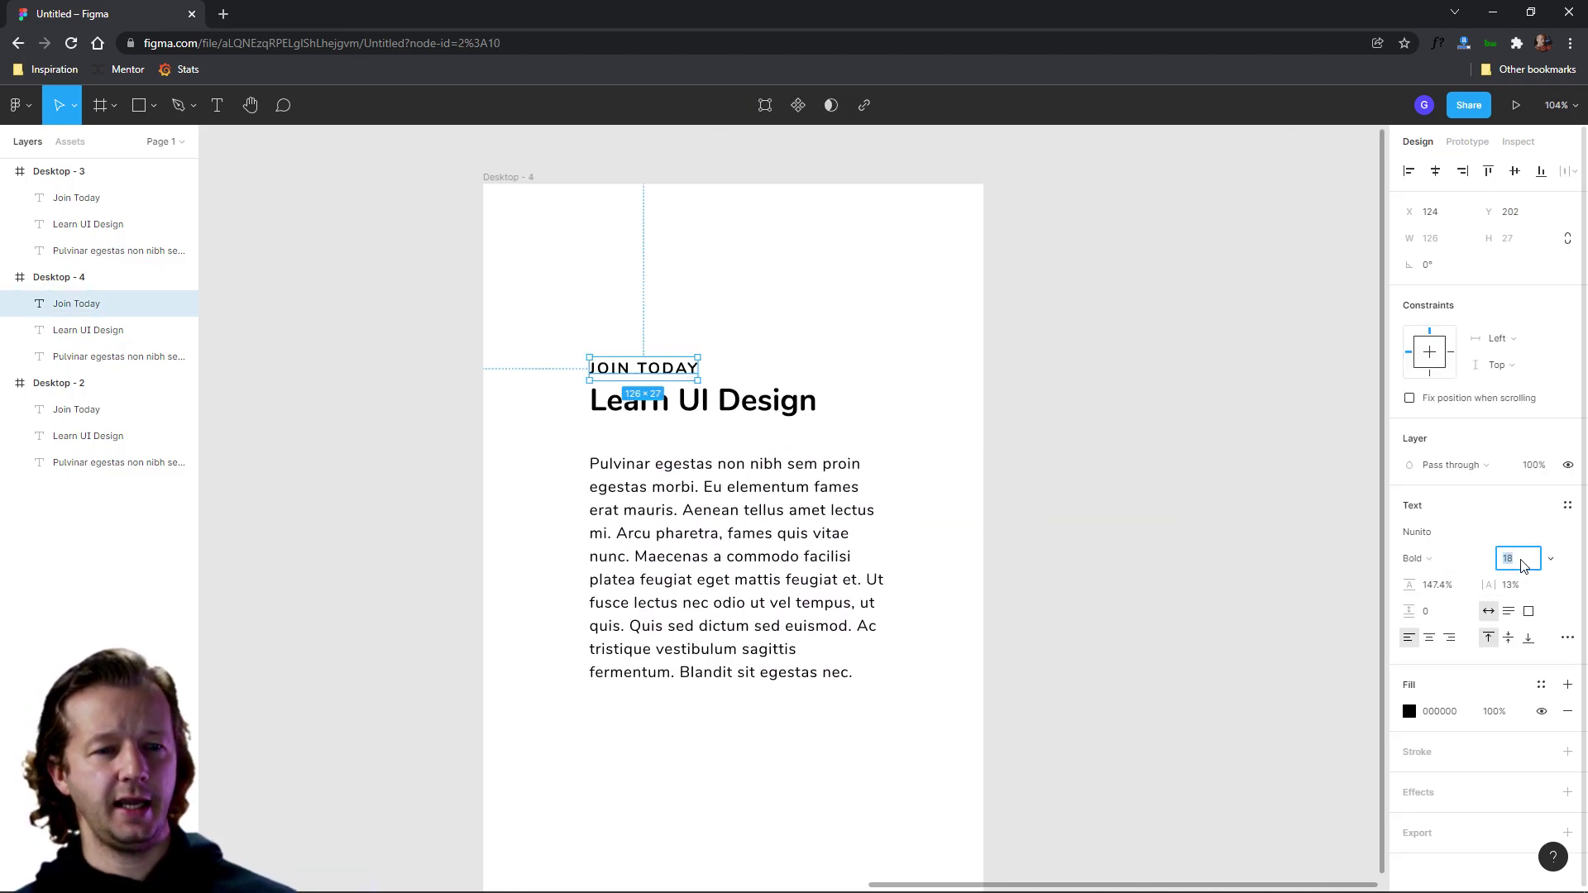
text(16)
key(Return)
click(965, 421)
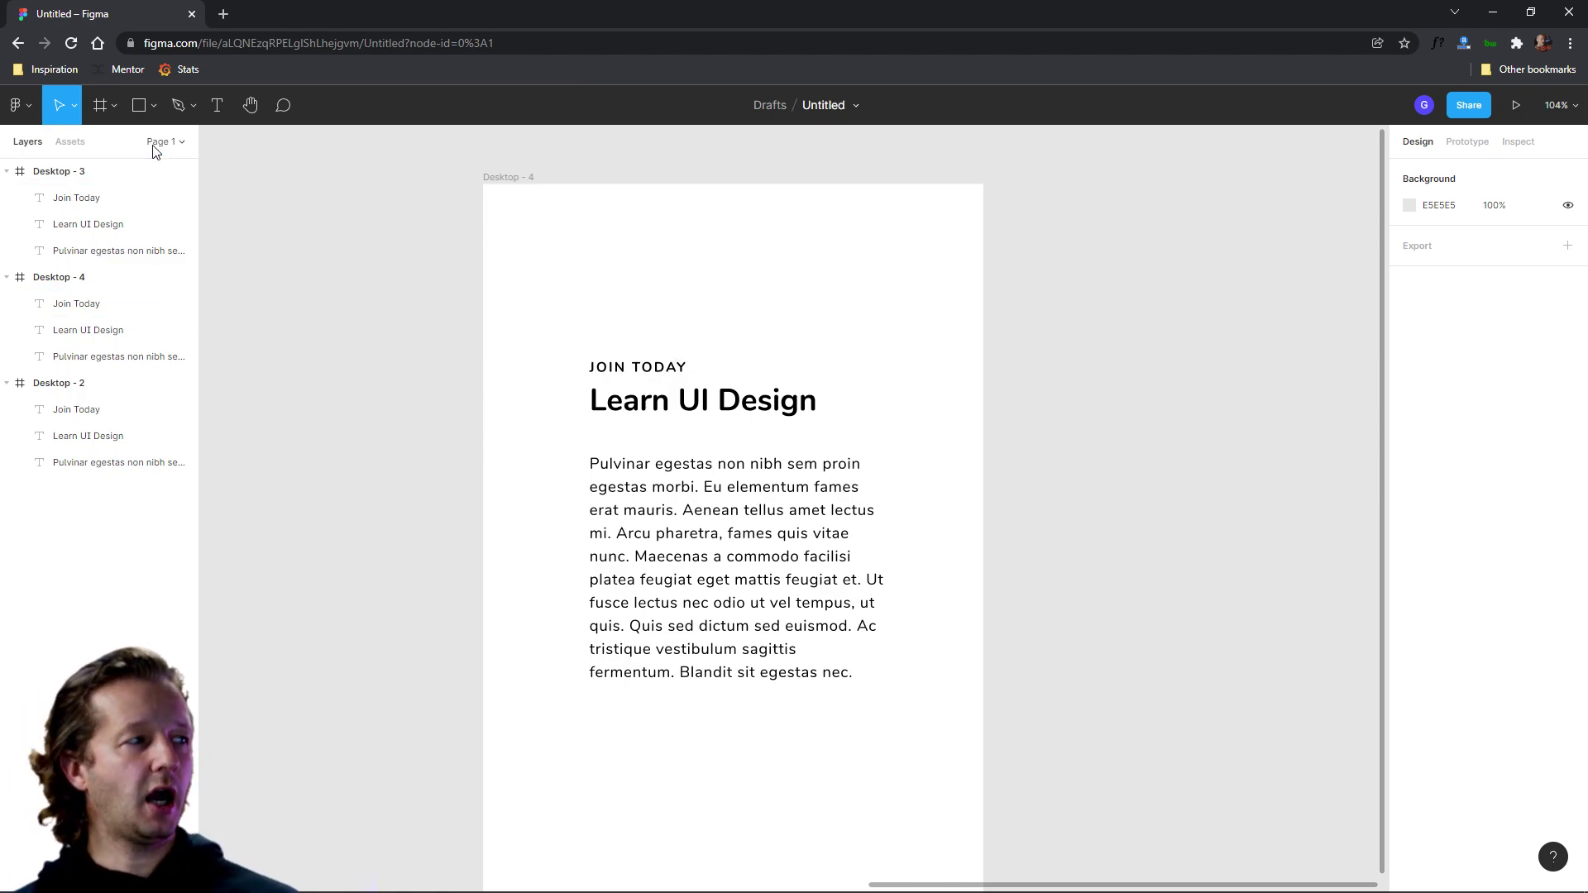
Draw a rectangle over the JOIN TODAY label and send it behind the text.
click(146, 111)
ctrl+scroll(655, 388, up, 5)
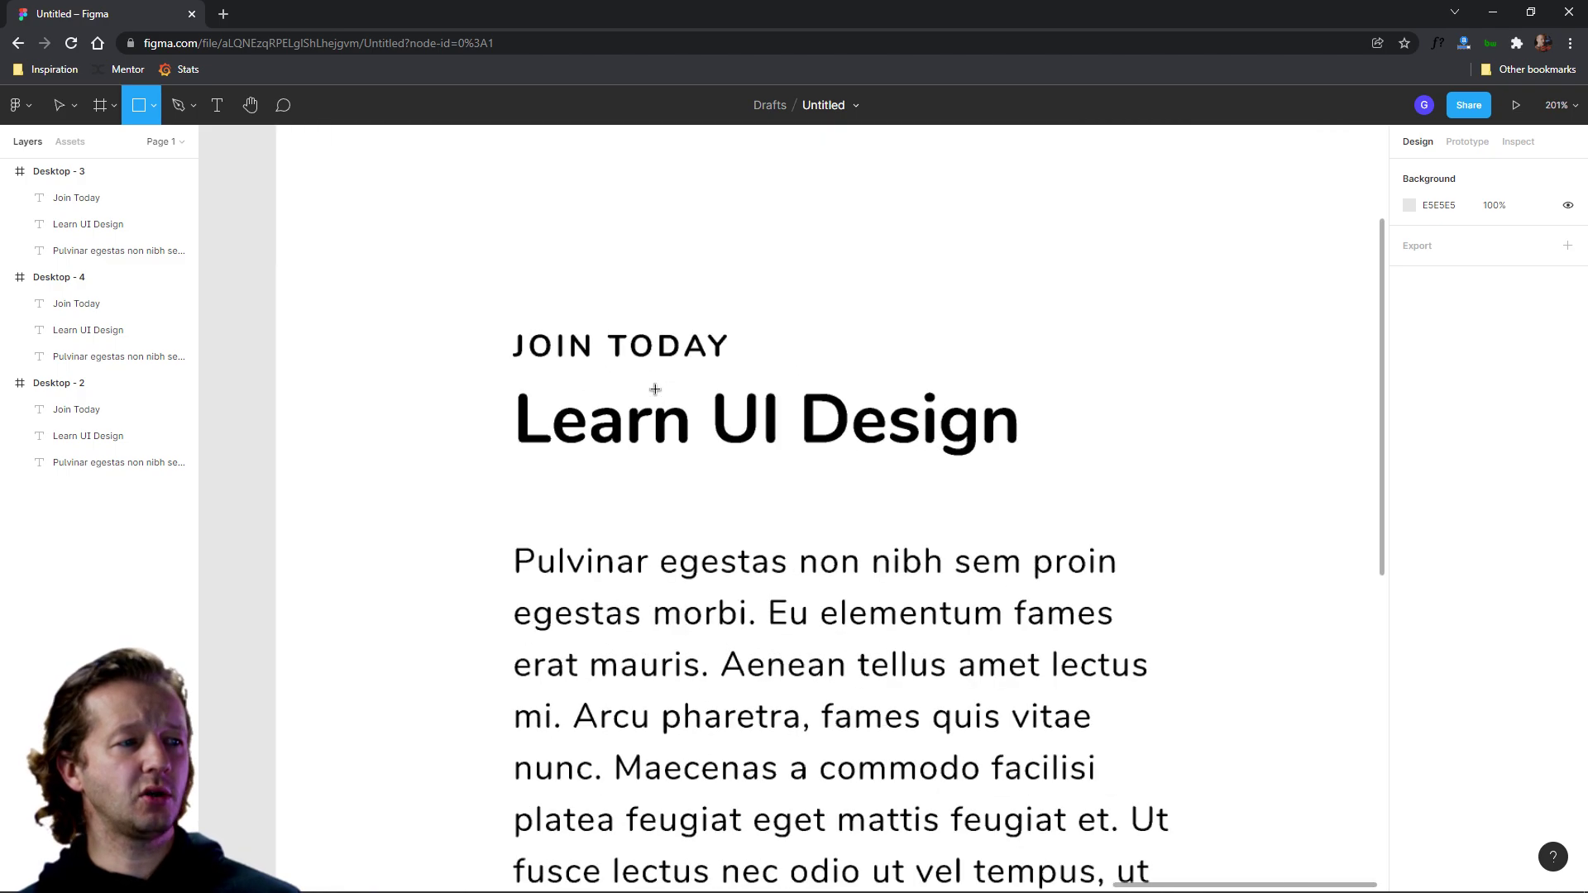
drag(508, 329, 745, 369)
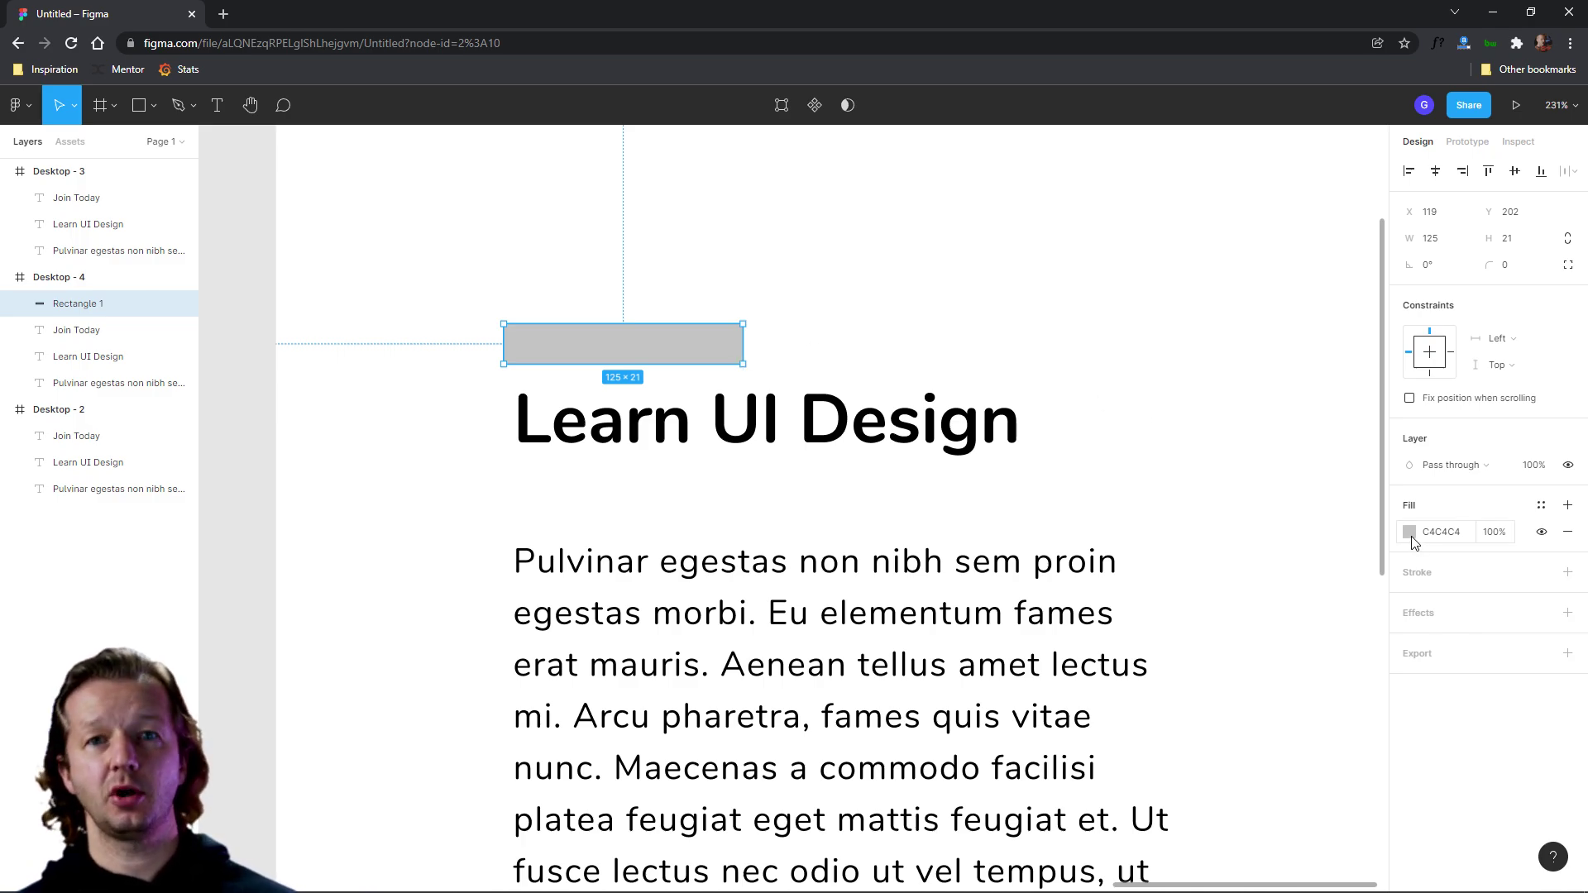
right_click(646, 364)
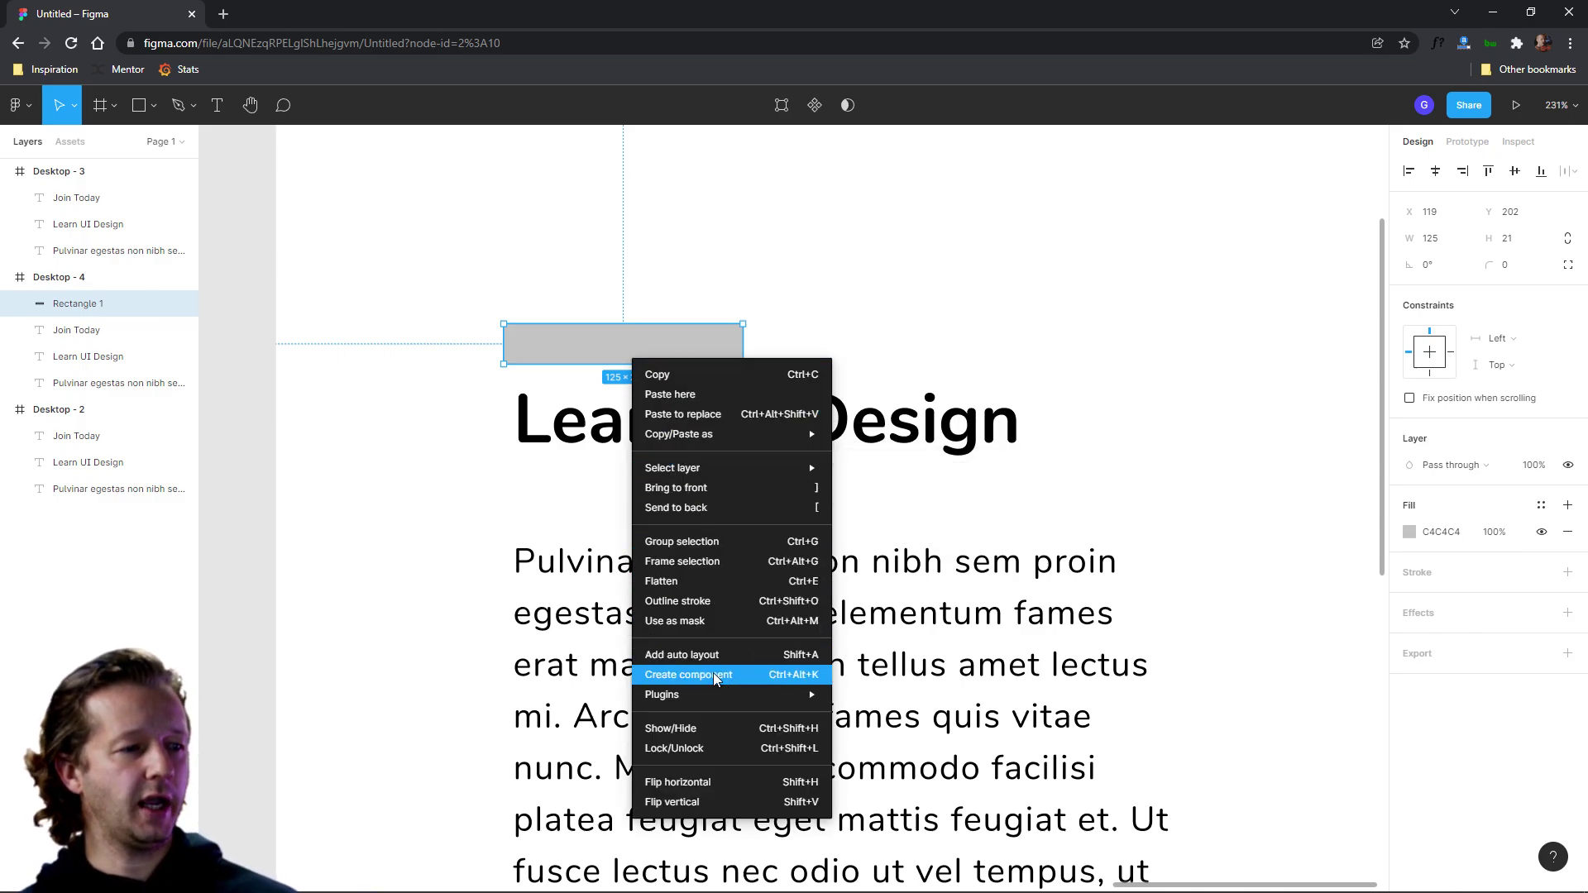
click(703, 508)
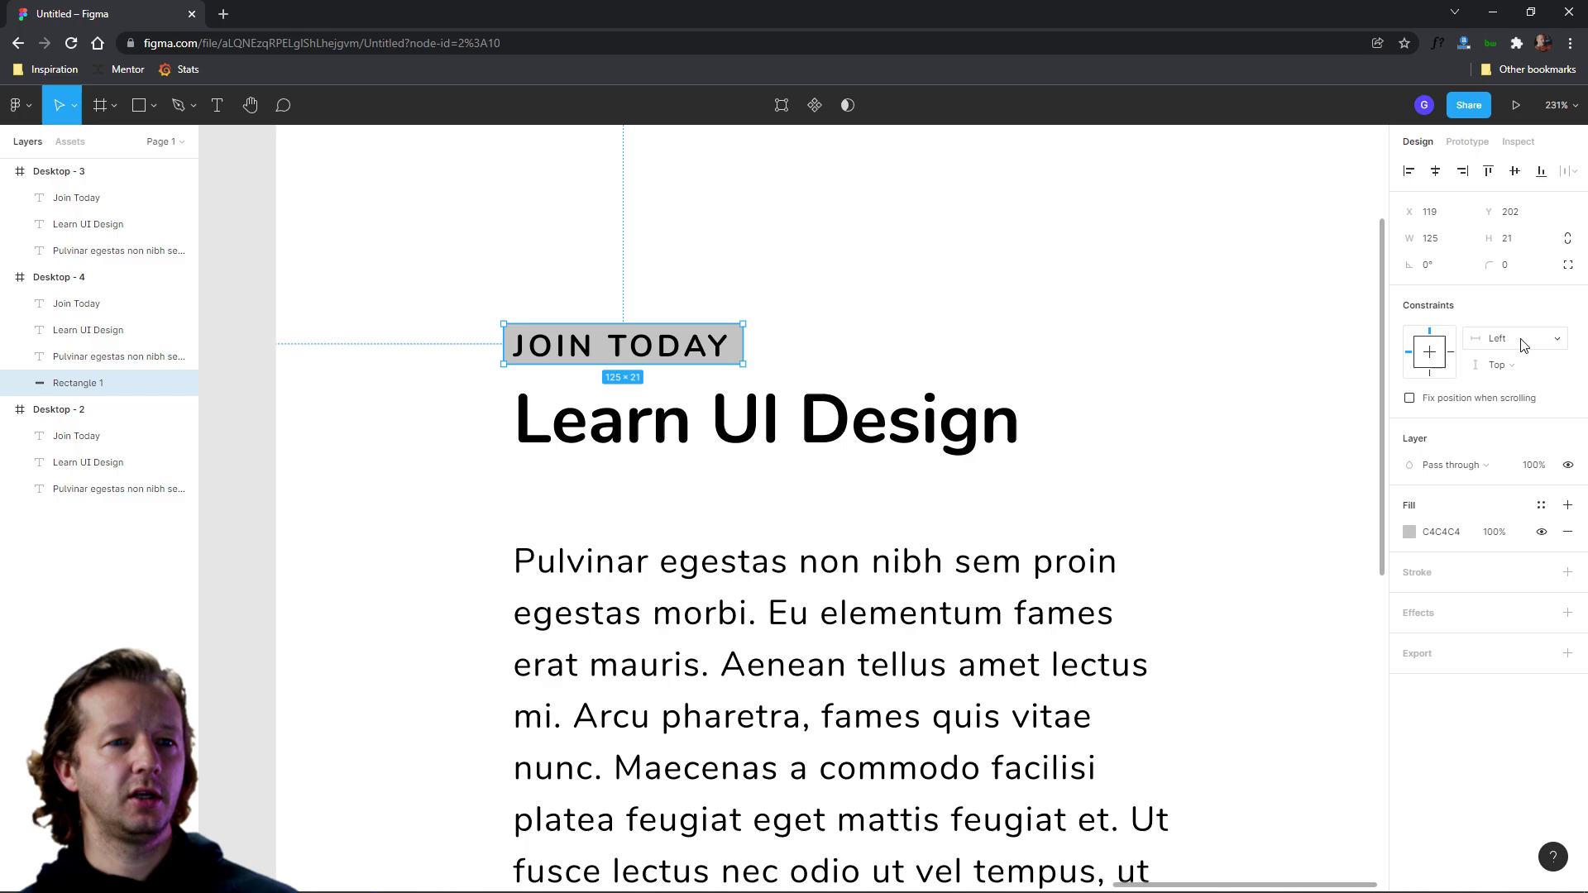
Round the rectangle's corners to radius 2, make it taller, and shift it with the label.
drag(1489, 266, 1530, 278)
drag(719, 365, 718, 372)
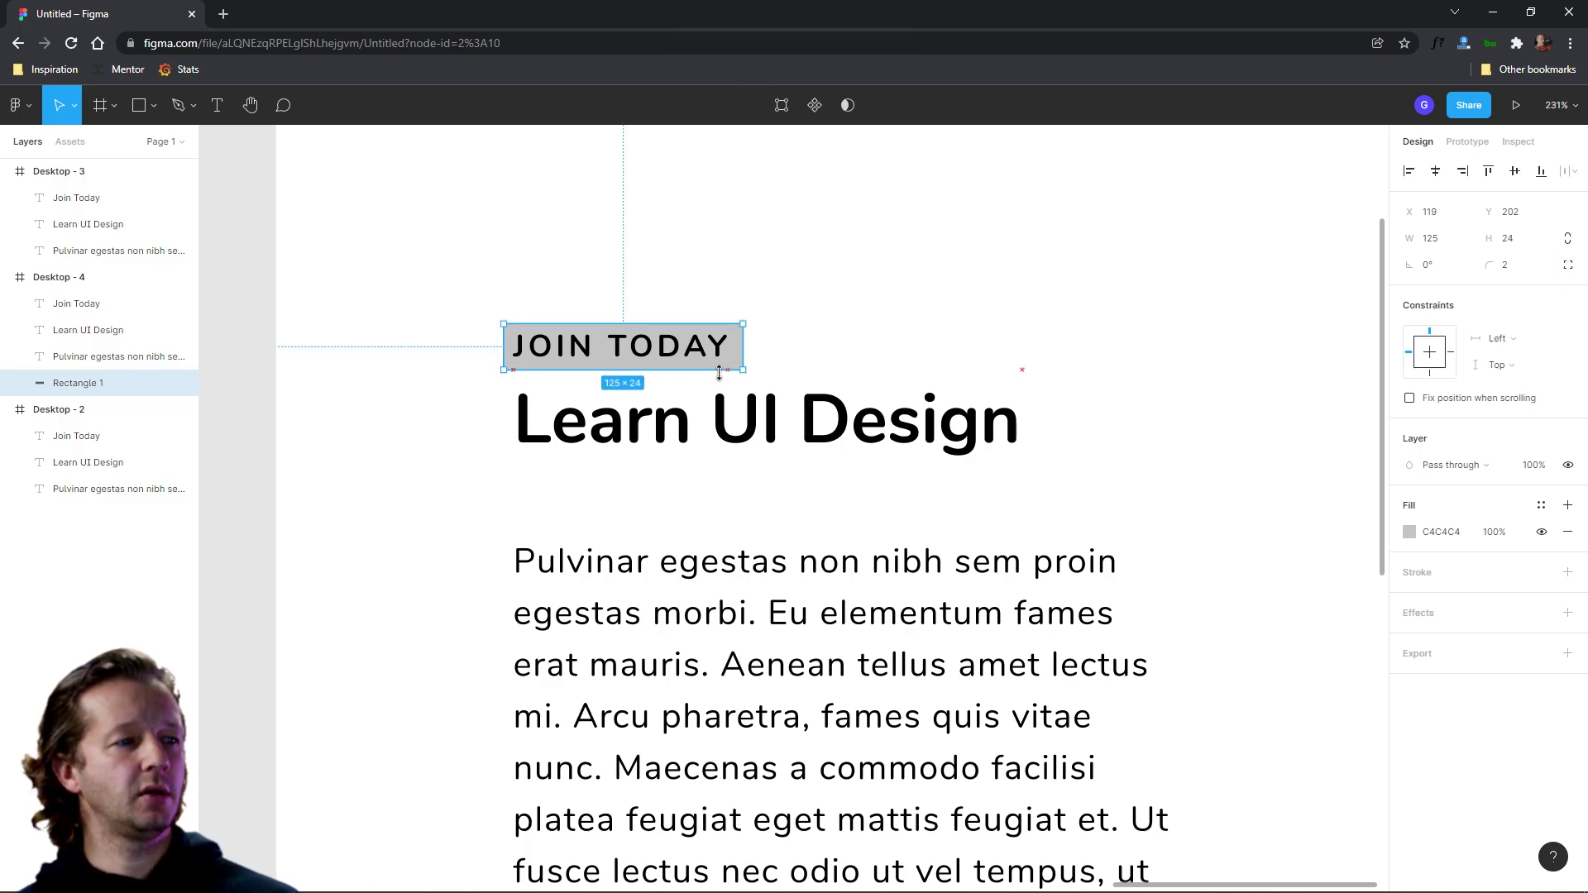
drag(454, 283, 747, 374)
drag(617, 341, 571, 352)
click(554, 302)
Extend the rectangle's top edge so the badge is 26 tall around the text.
click(652, 343)
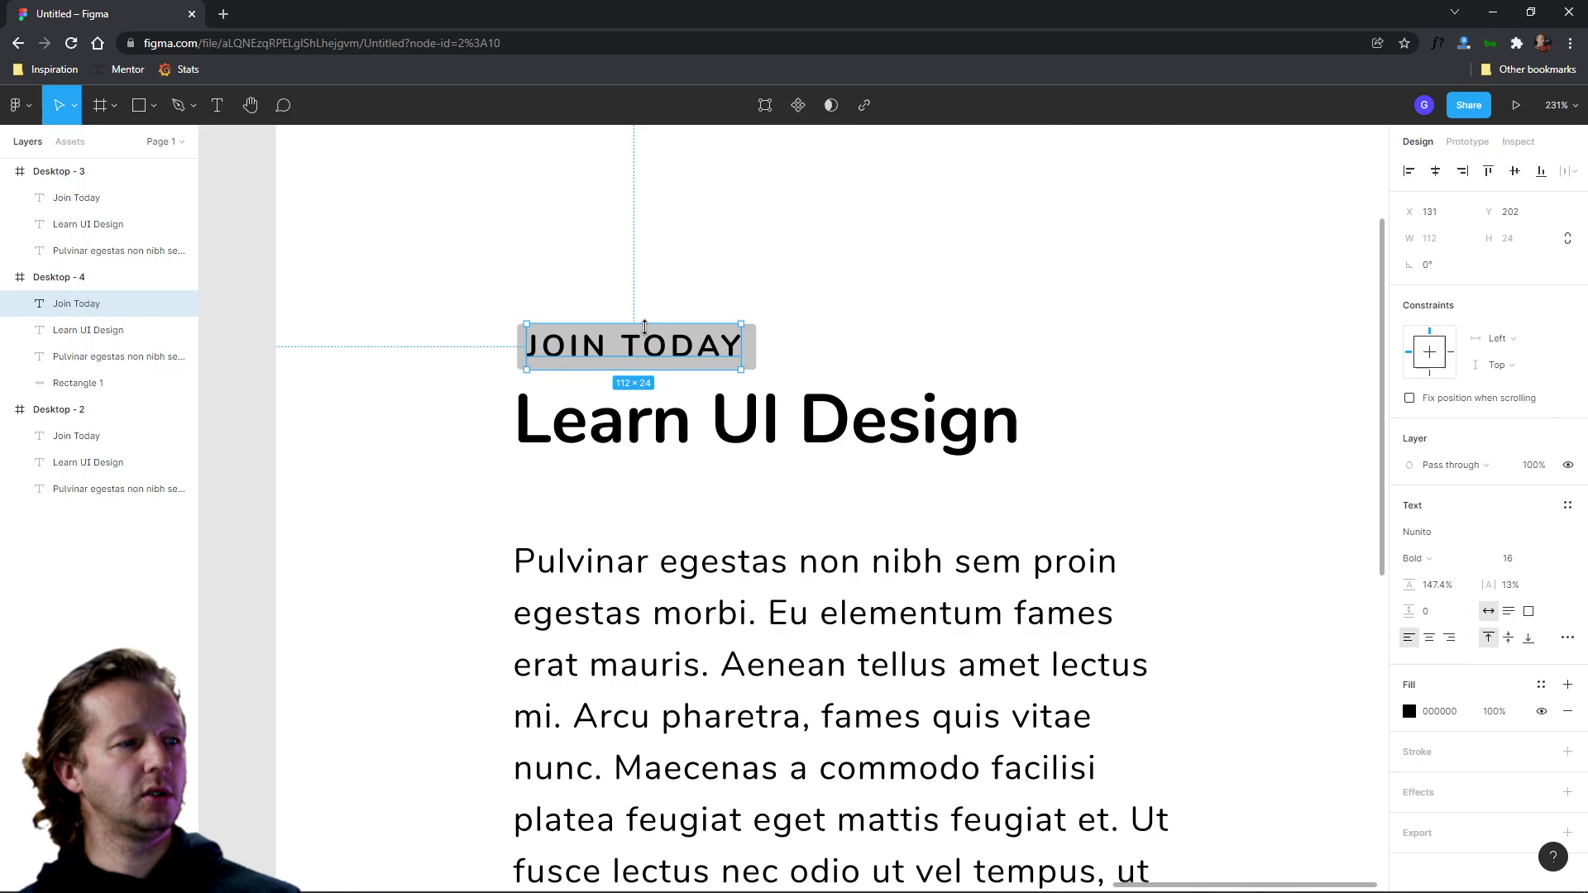
click(713, 329)
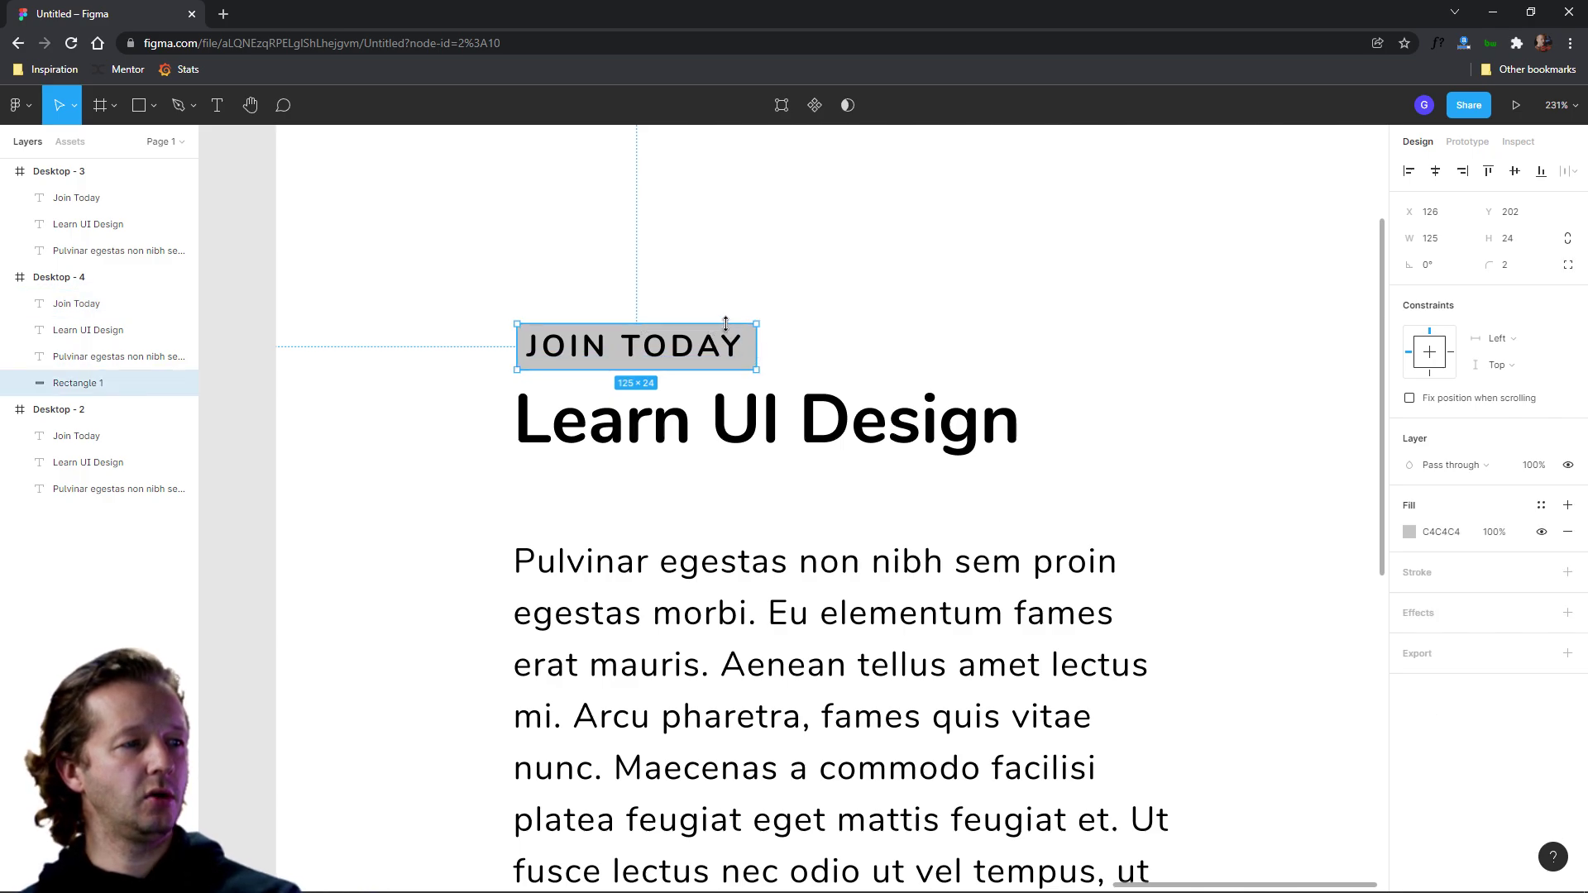
drag(726, 323, 724, 323)
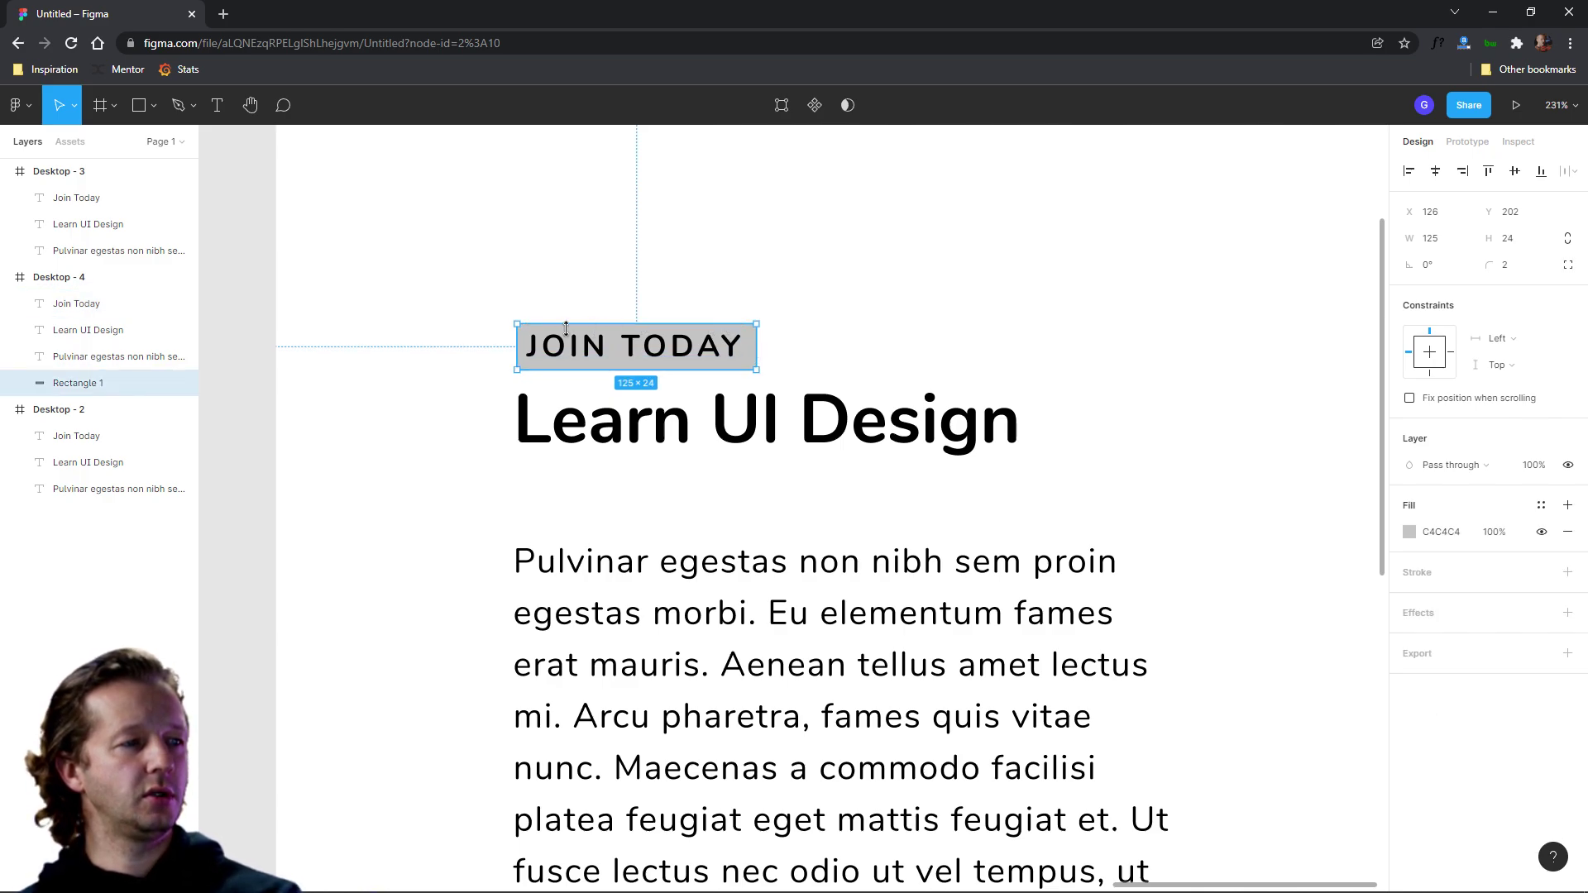
scroll(541, 326, up, 5)
drag(542, 326, 684, 317)
scroll(848, 298, down, 8)
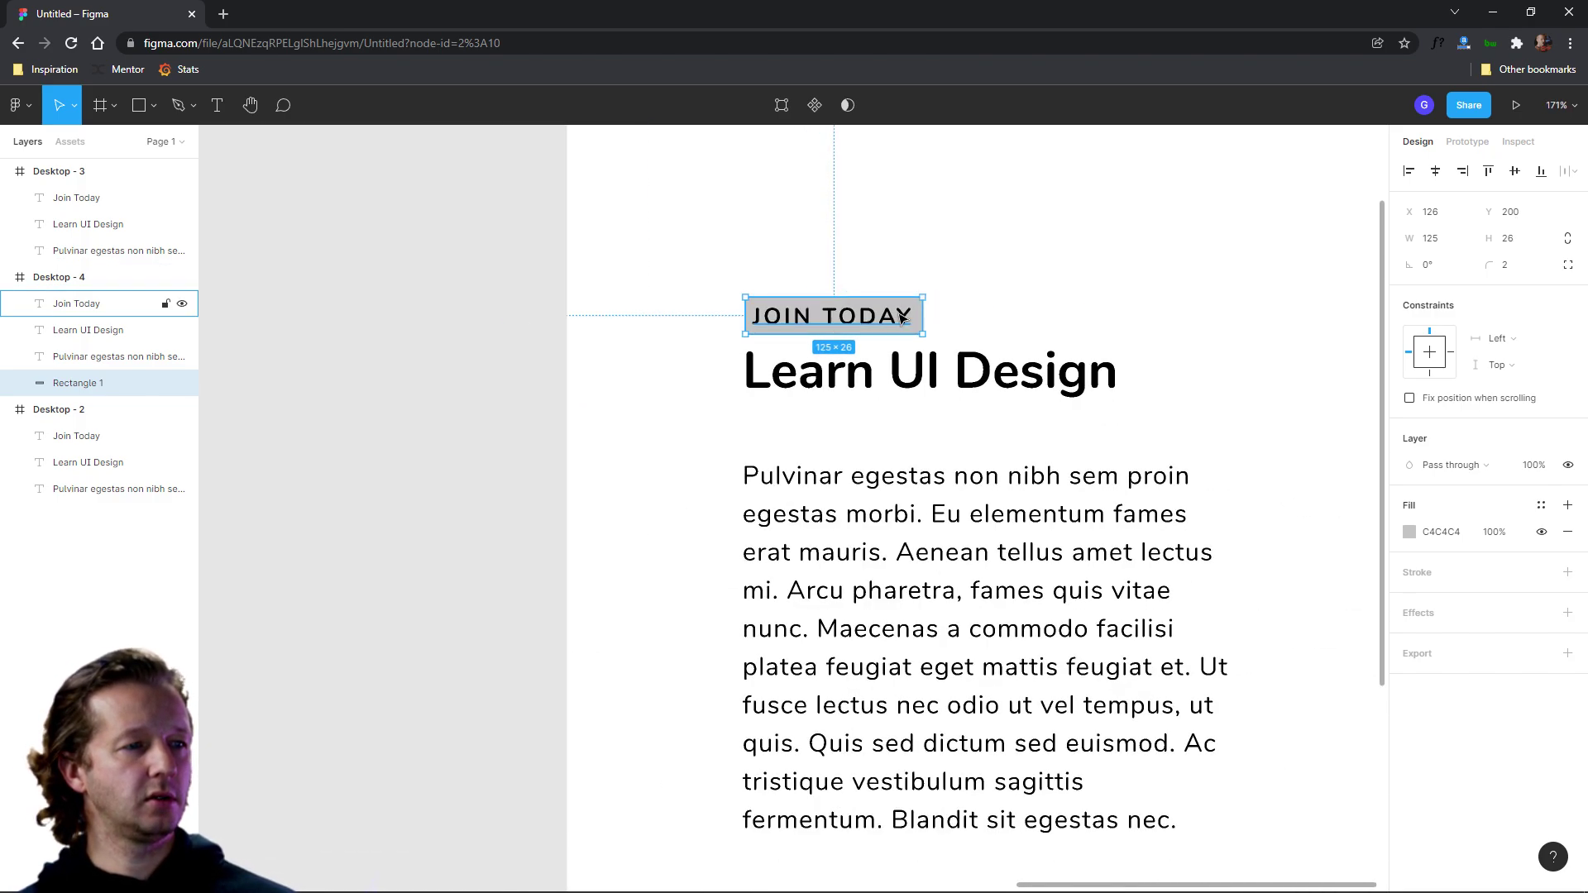
click(823, 314)
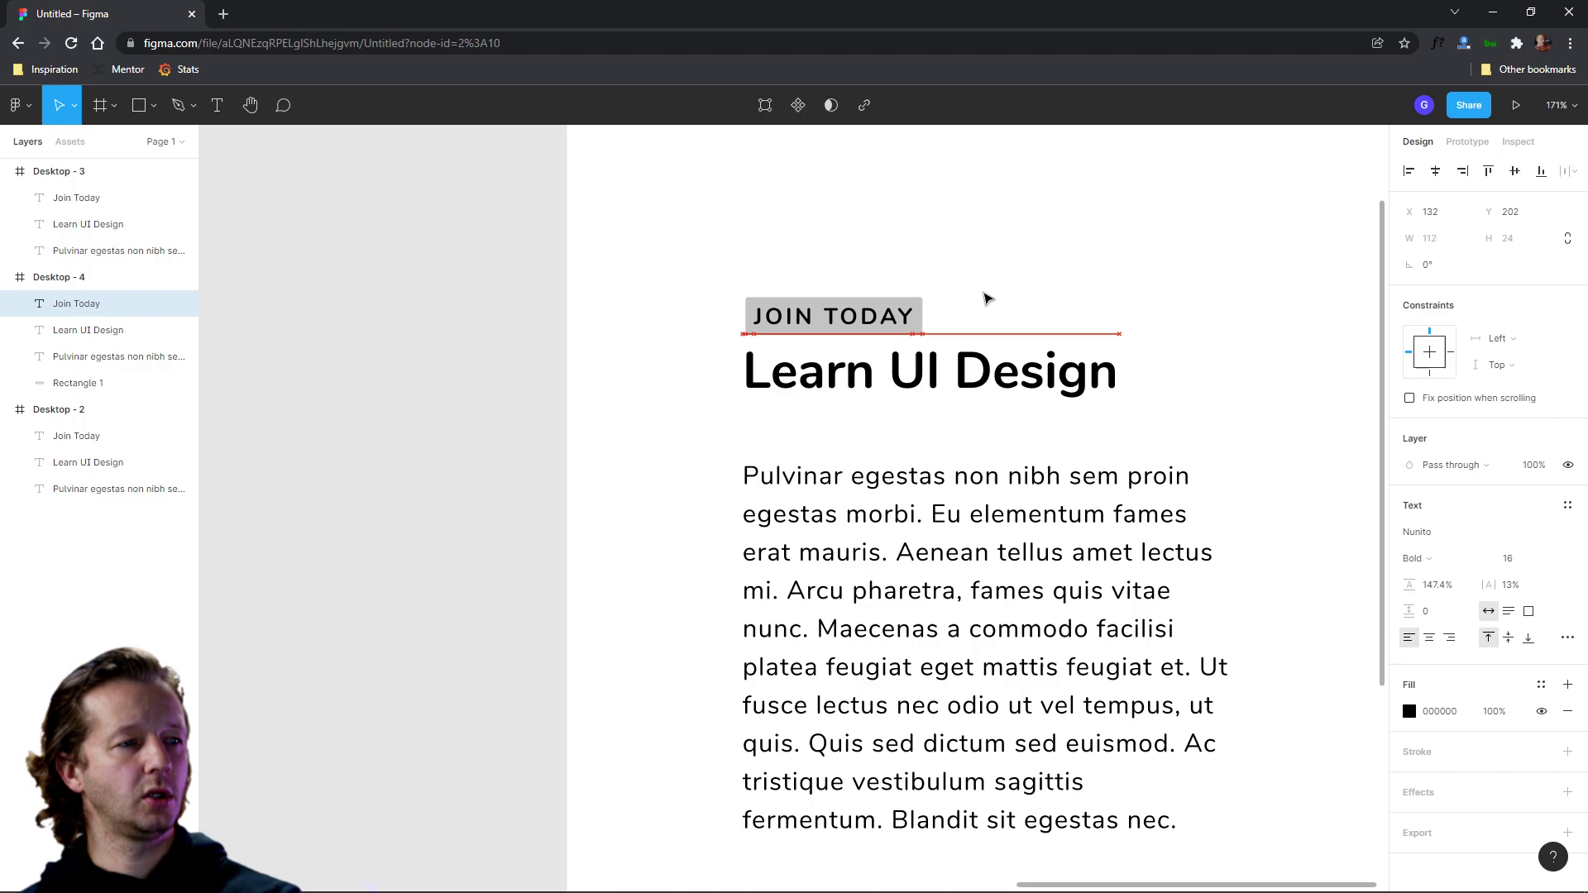
click(985, 298)
click(922, 317)
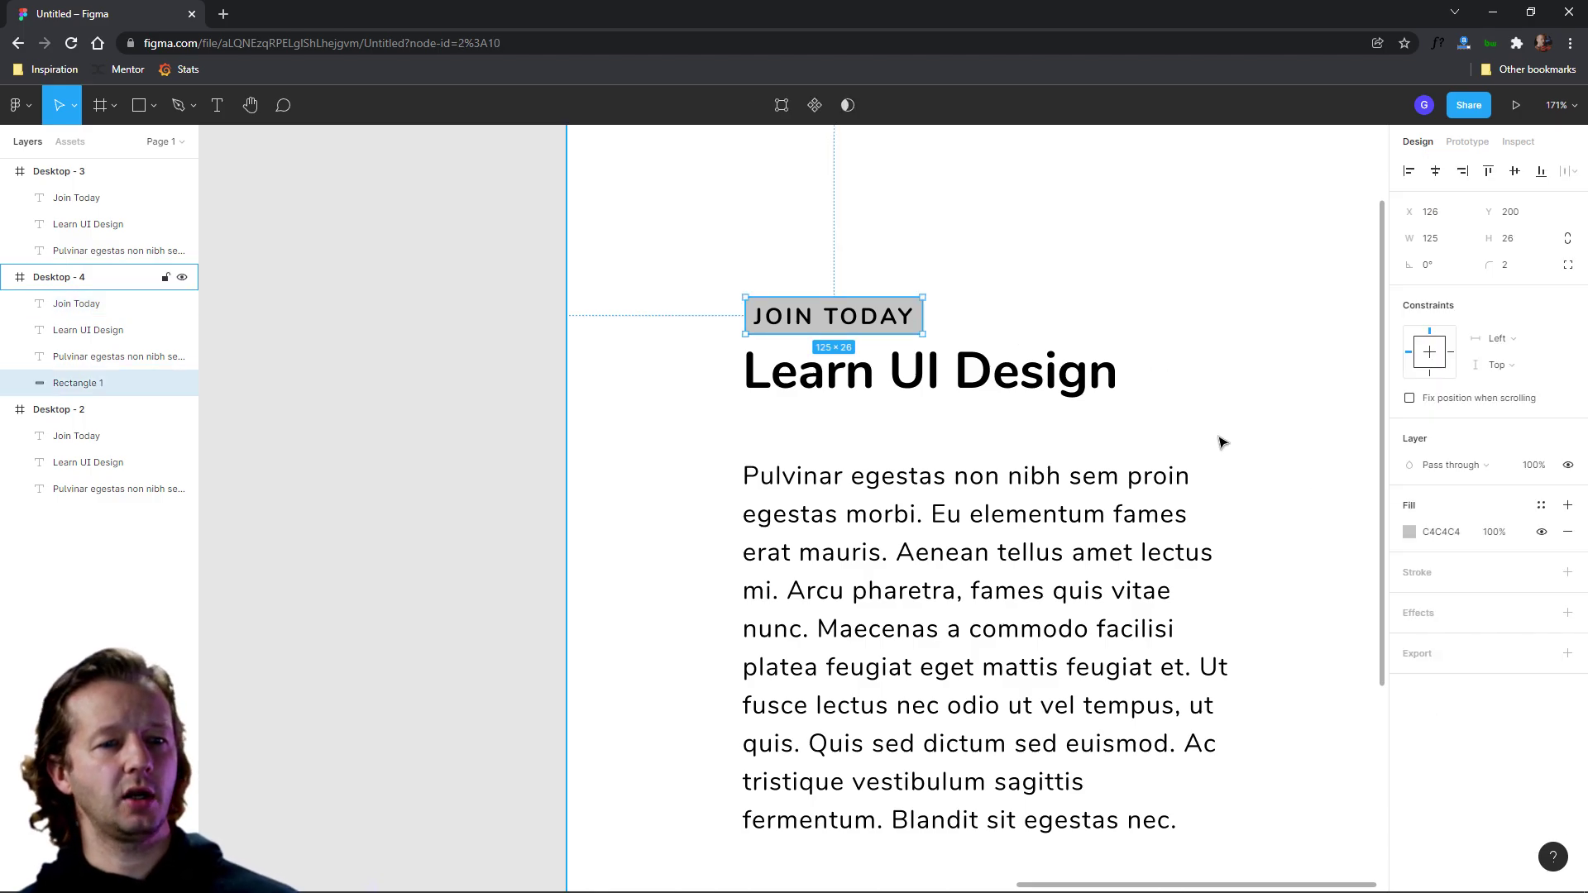
scroll(946, 418, down, 5)
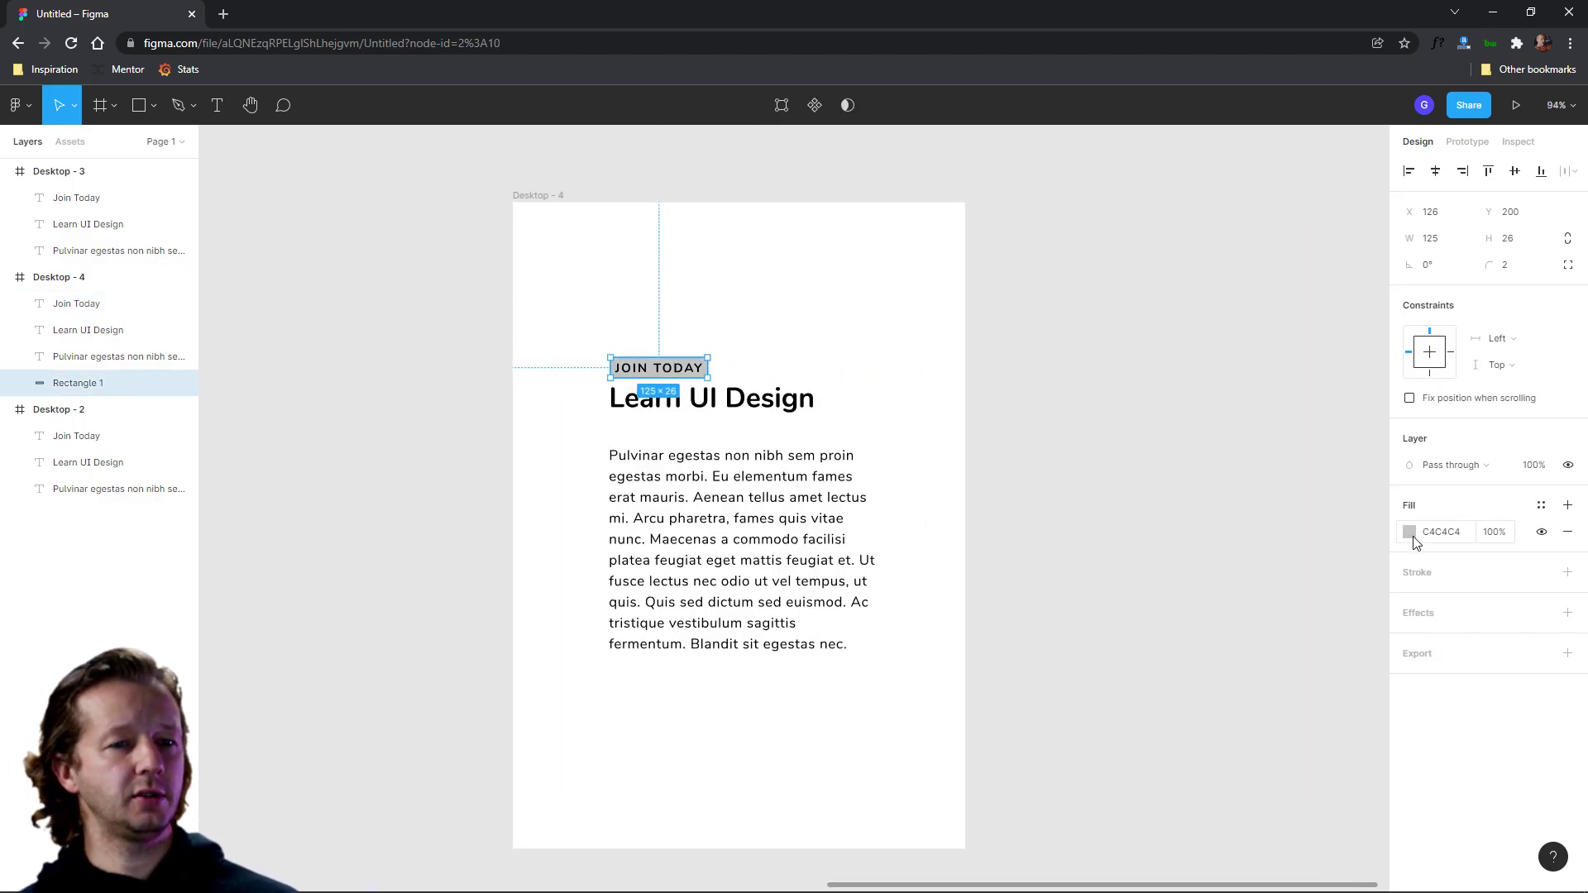
Lighten the badge rectangle's fill to a pale grey.
click(1408, 532)
drag(1191, 506, 1150, 513)
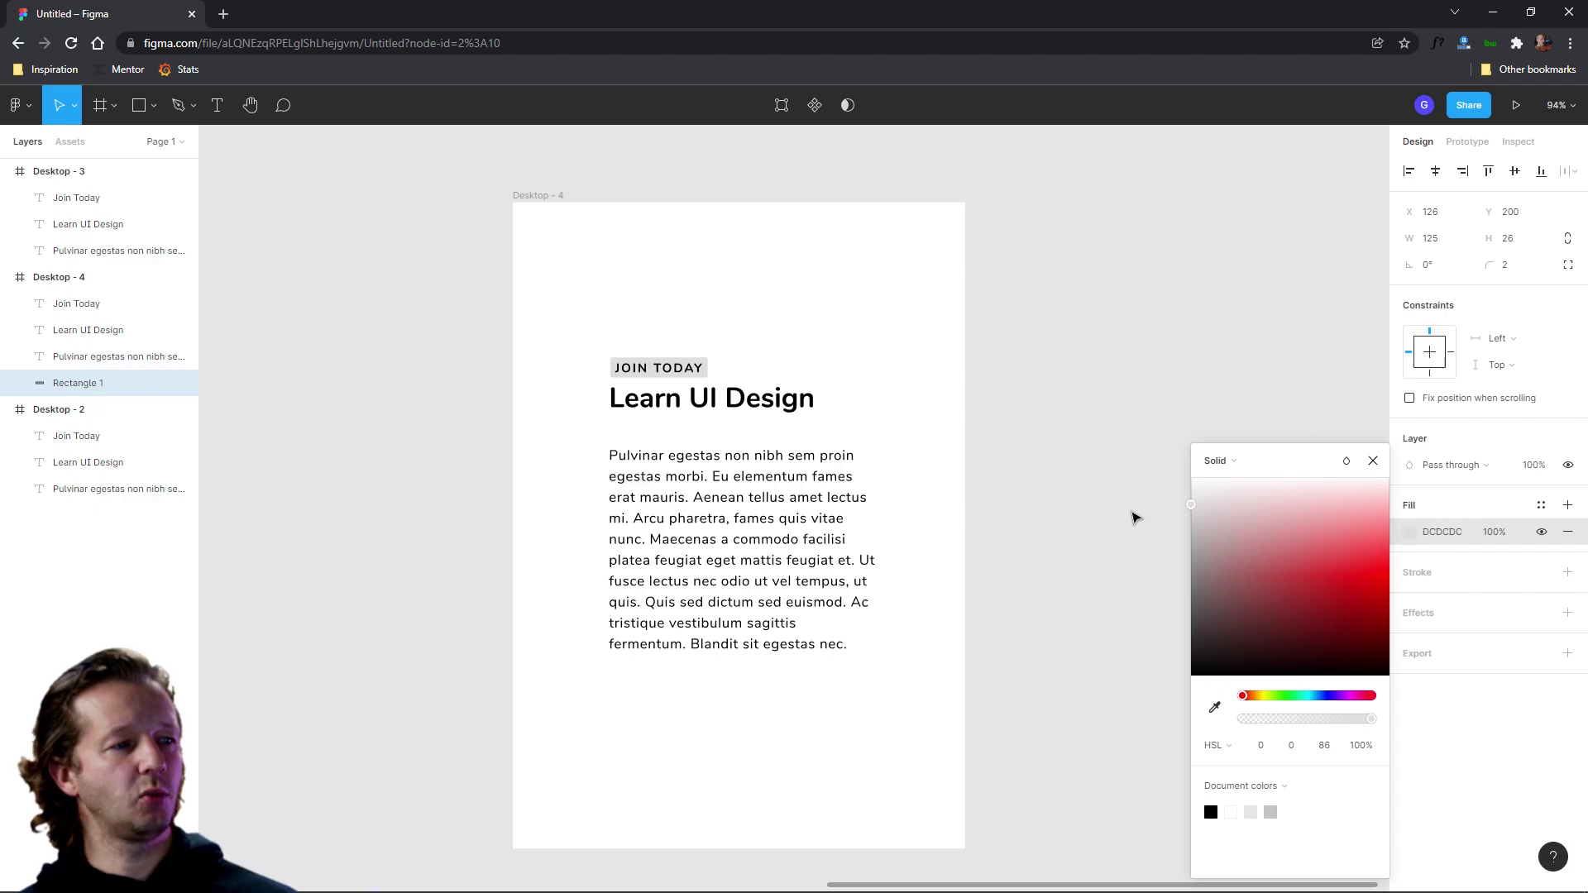
click(738, 295)
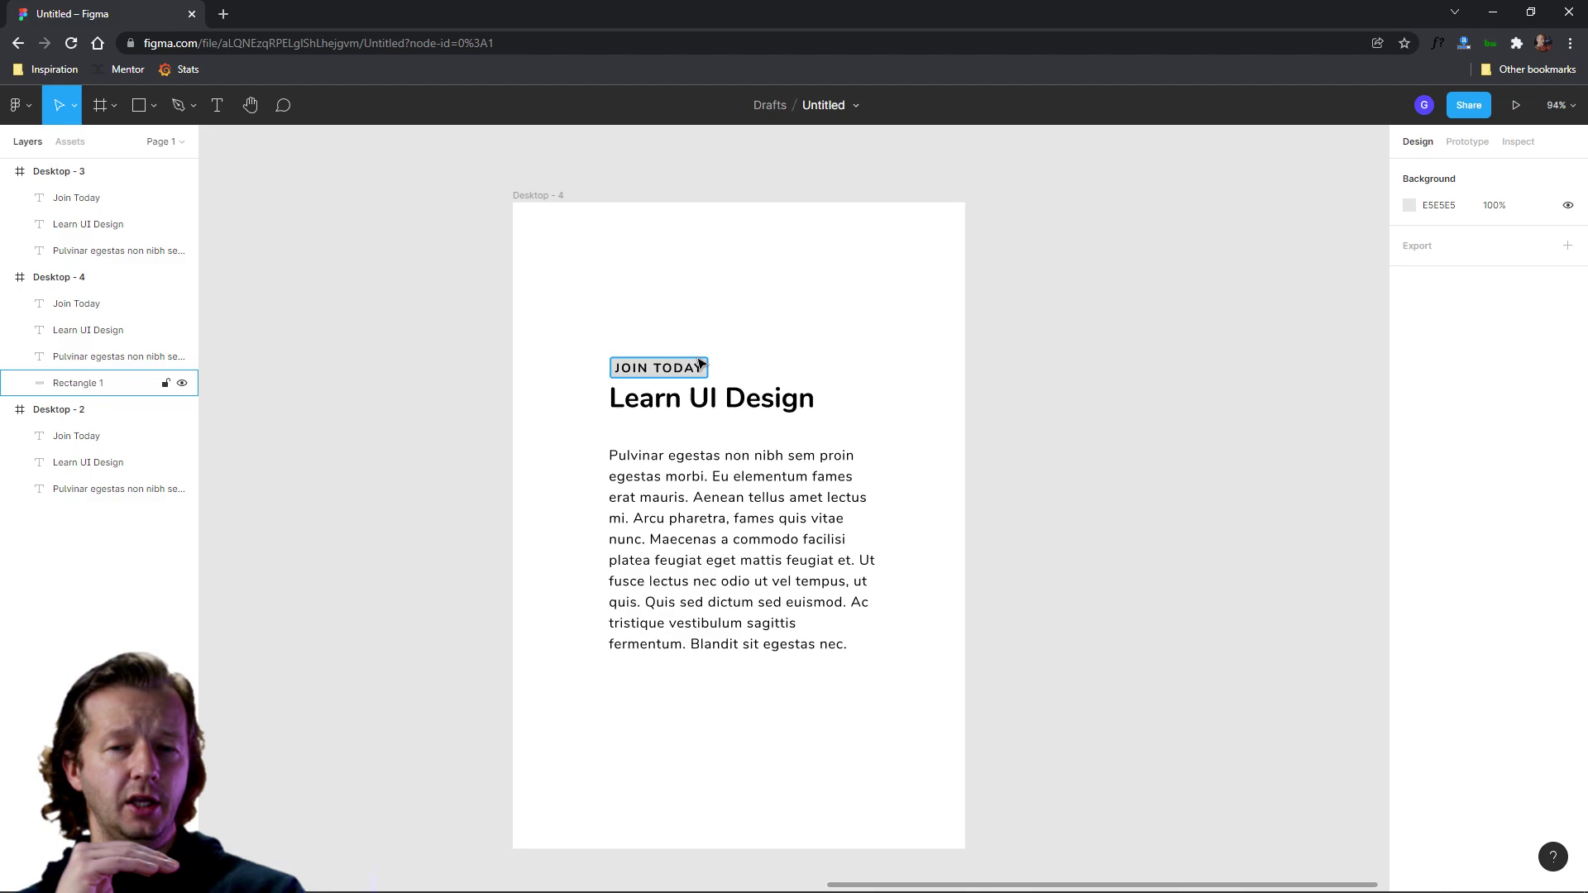
Recolour the JOIN TODAY badge fill to light pink F0D7D7.
drag(579, 330, 708, 376)
click(826, 362)
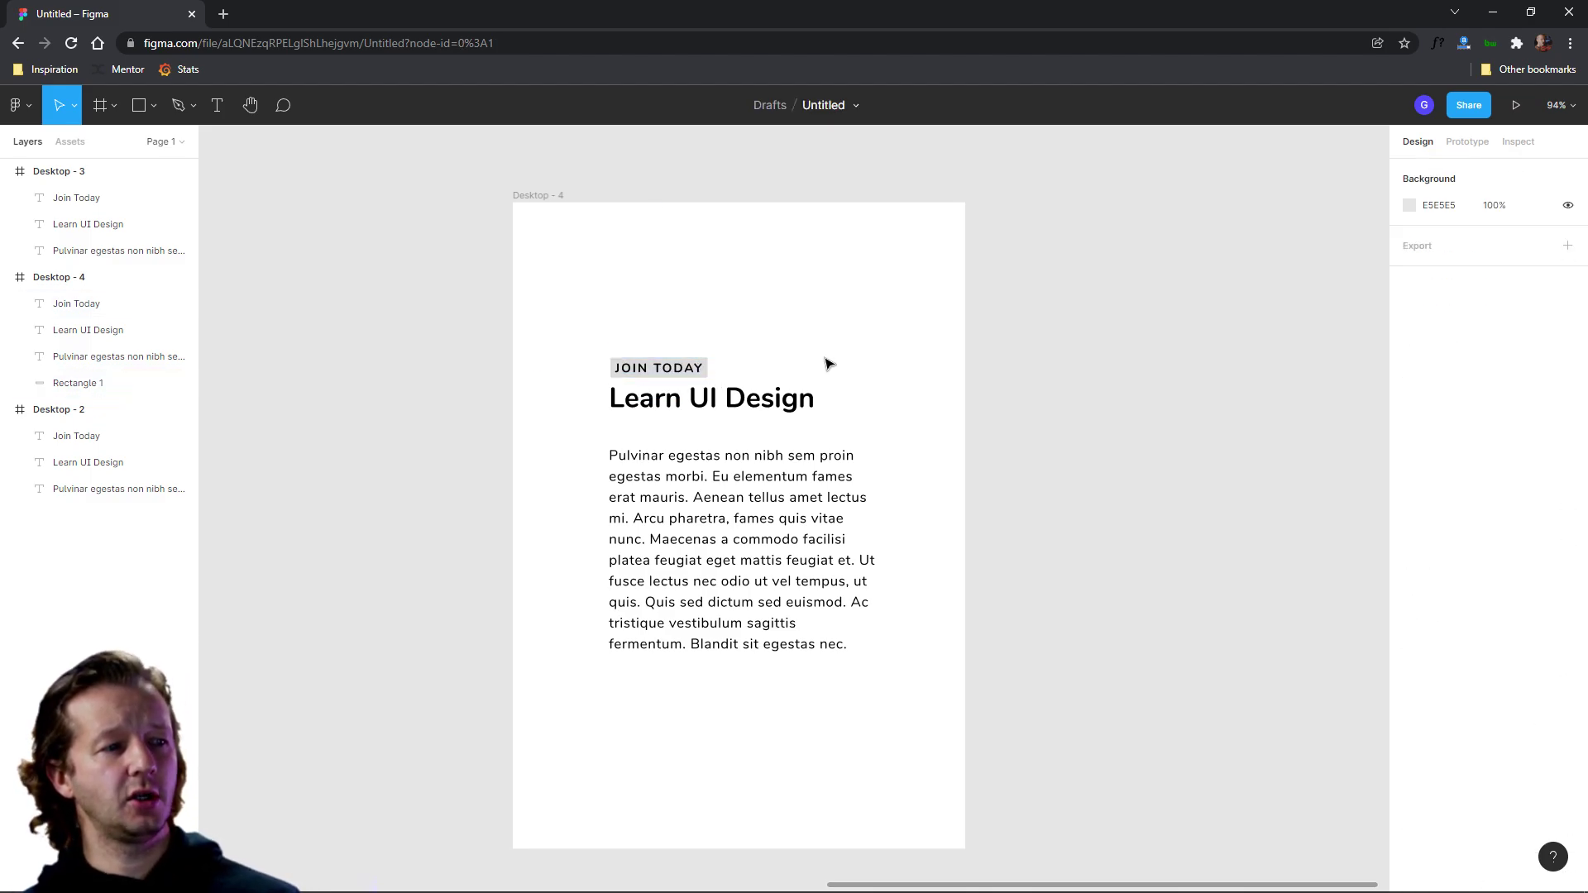
drag(858, 384, 752, 419)
click(723, 312)
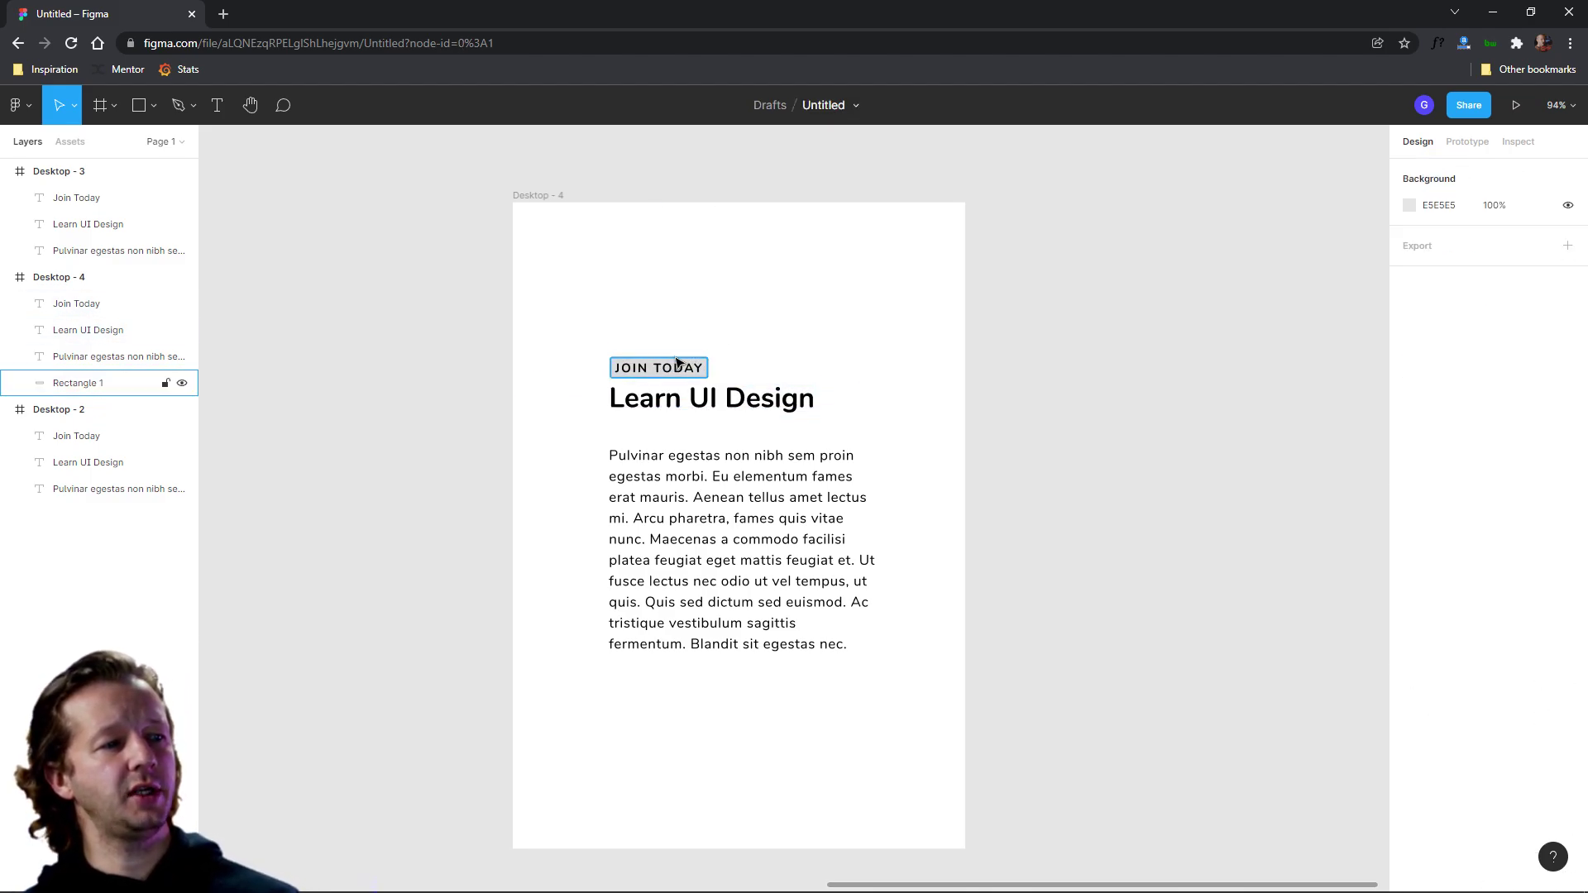
click(678, 363)
click(1408, 534)
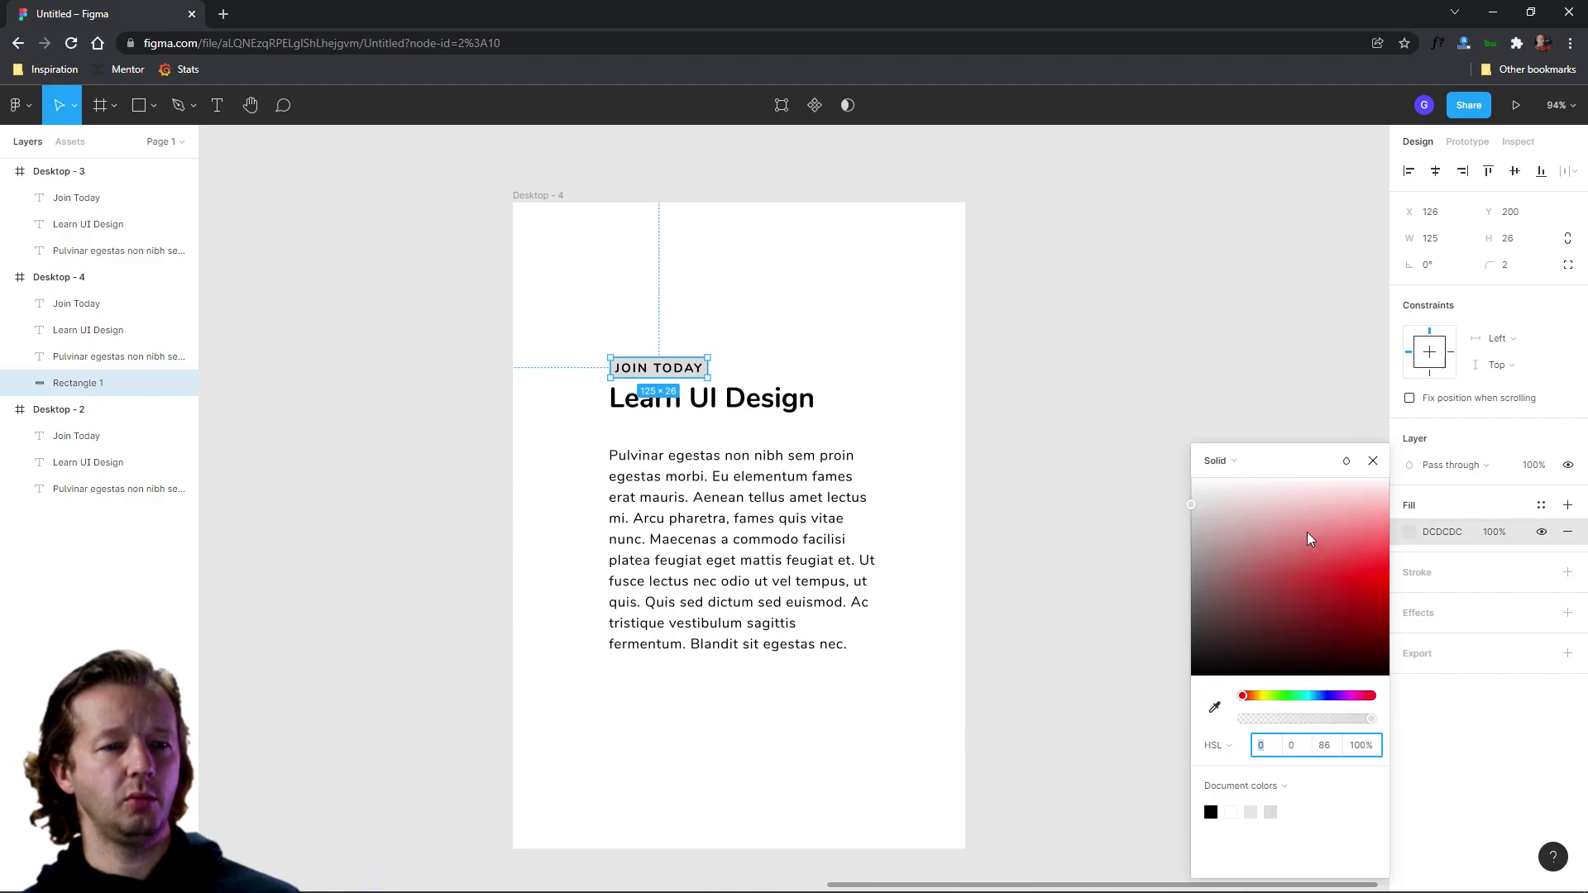
drag(1308, 538, 1284, 503)
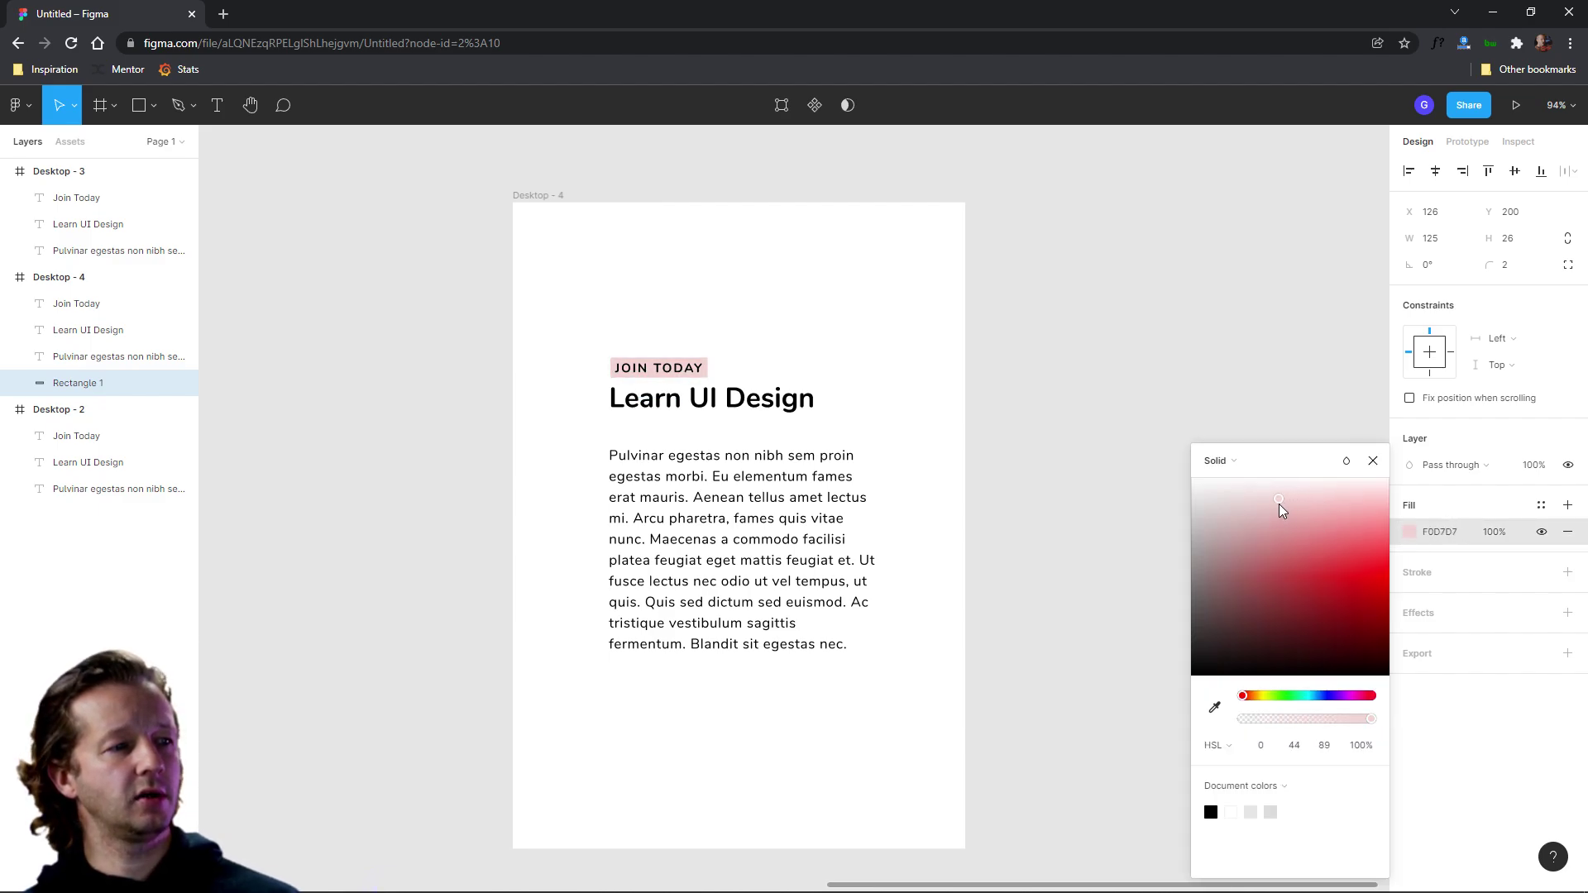
click(928, 415)
Move Desktop - 3 below Desktop - 2 and place Desktop - 4 beside Desktop - 2.
scroll(794, 447, down, 5)
drag(791, 408, 1023, 382)
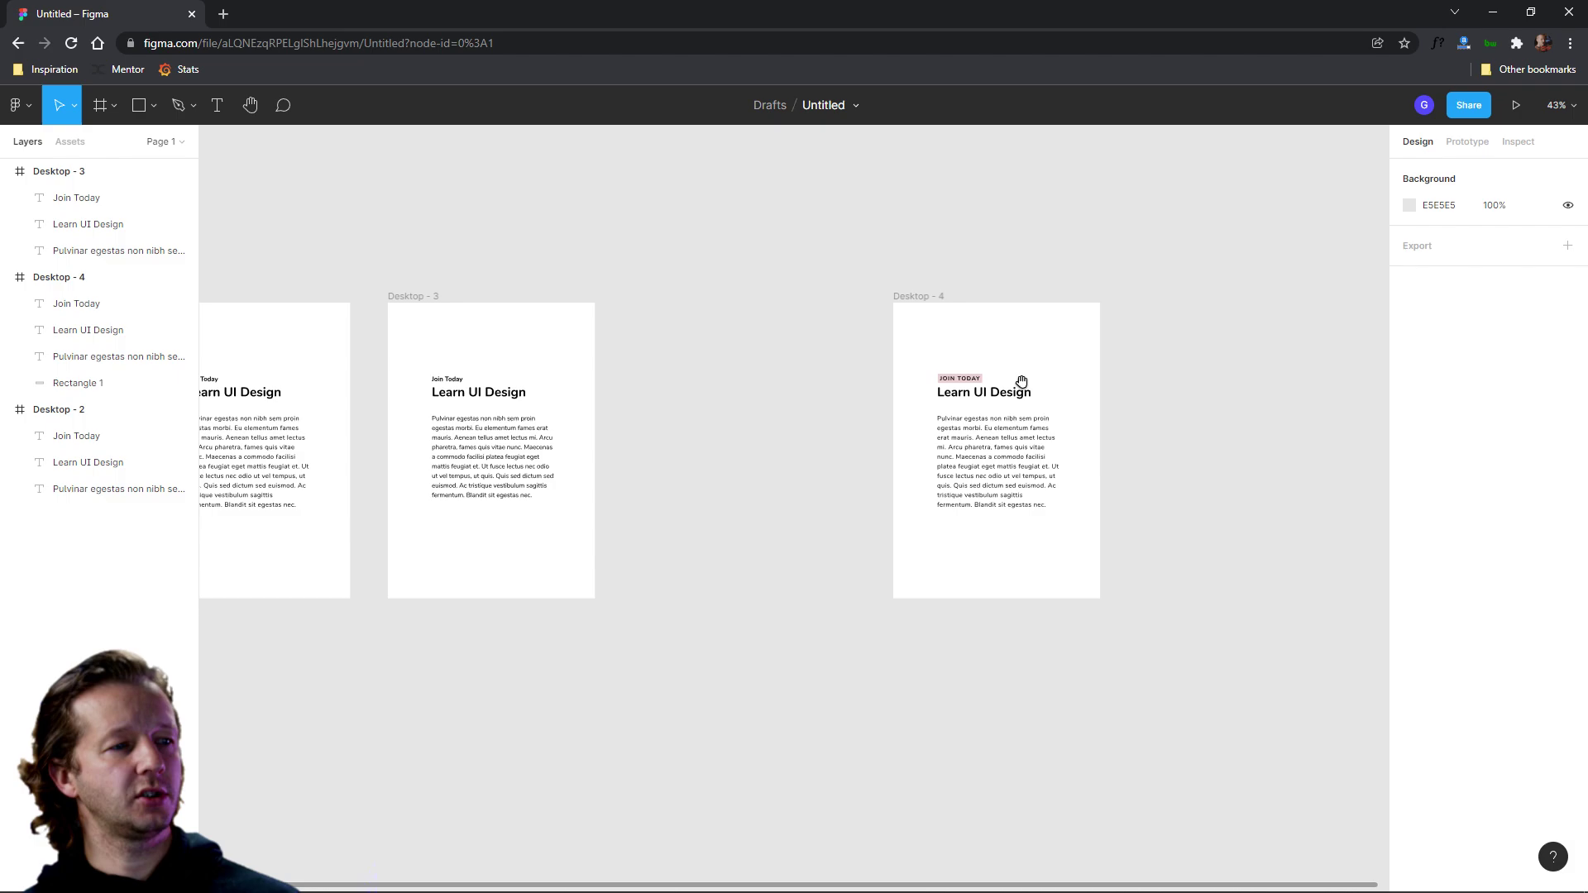
drag(787, 358, 910, 356)
click(529, 294)
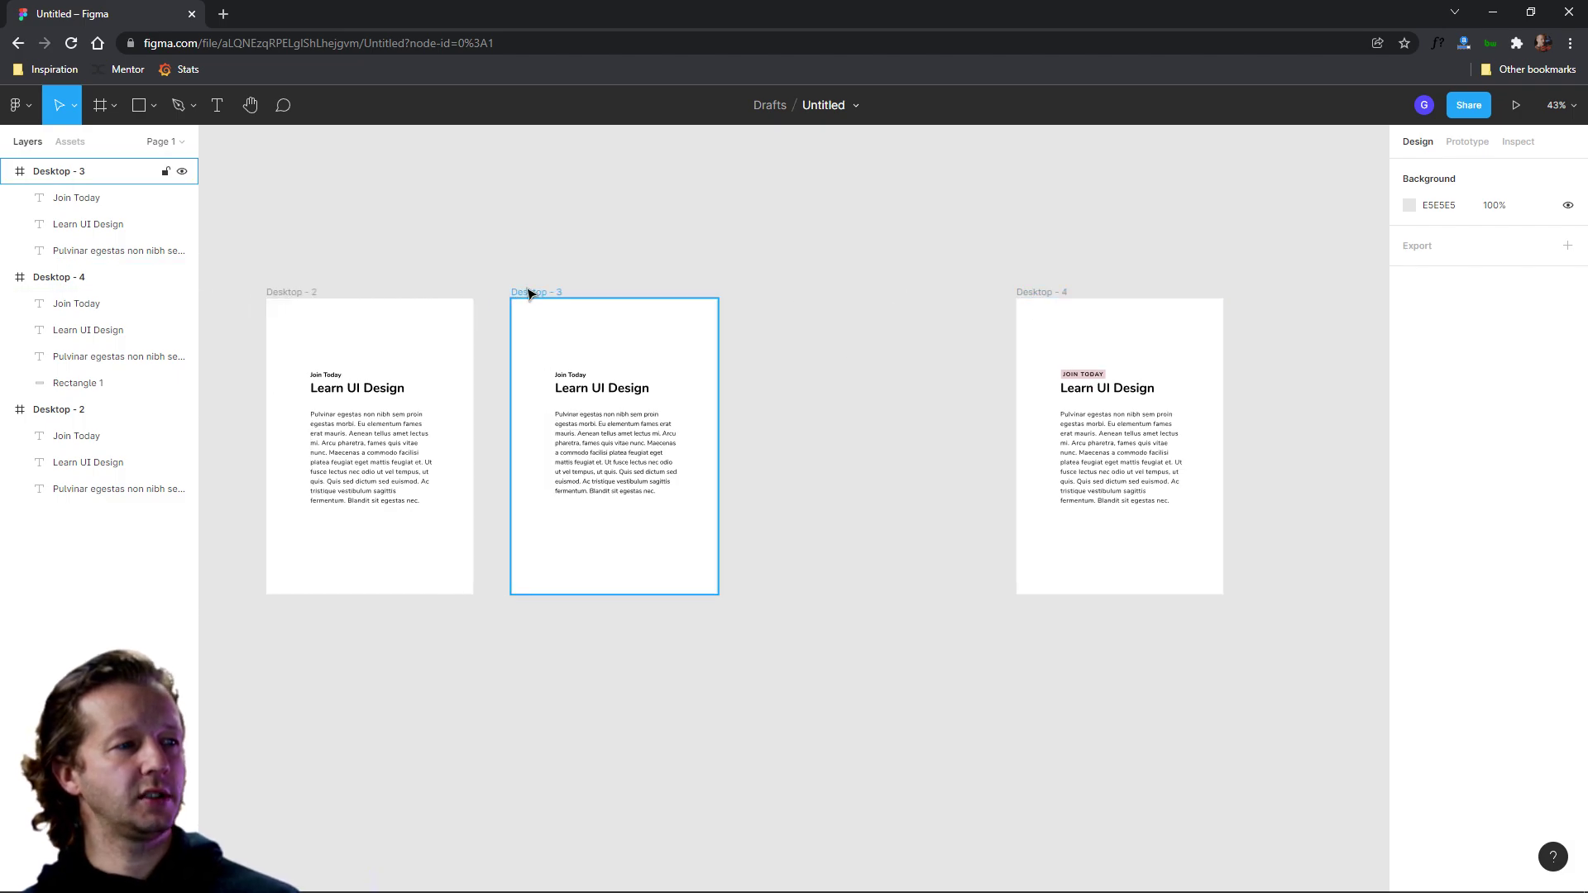
drag(529, 294, 288, 695)
drag(1050, 293, 461, 296)
click(450, 226)
scroll(579, 265, left, 3)
scroll(671, 362, up, 5)
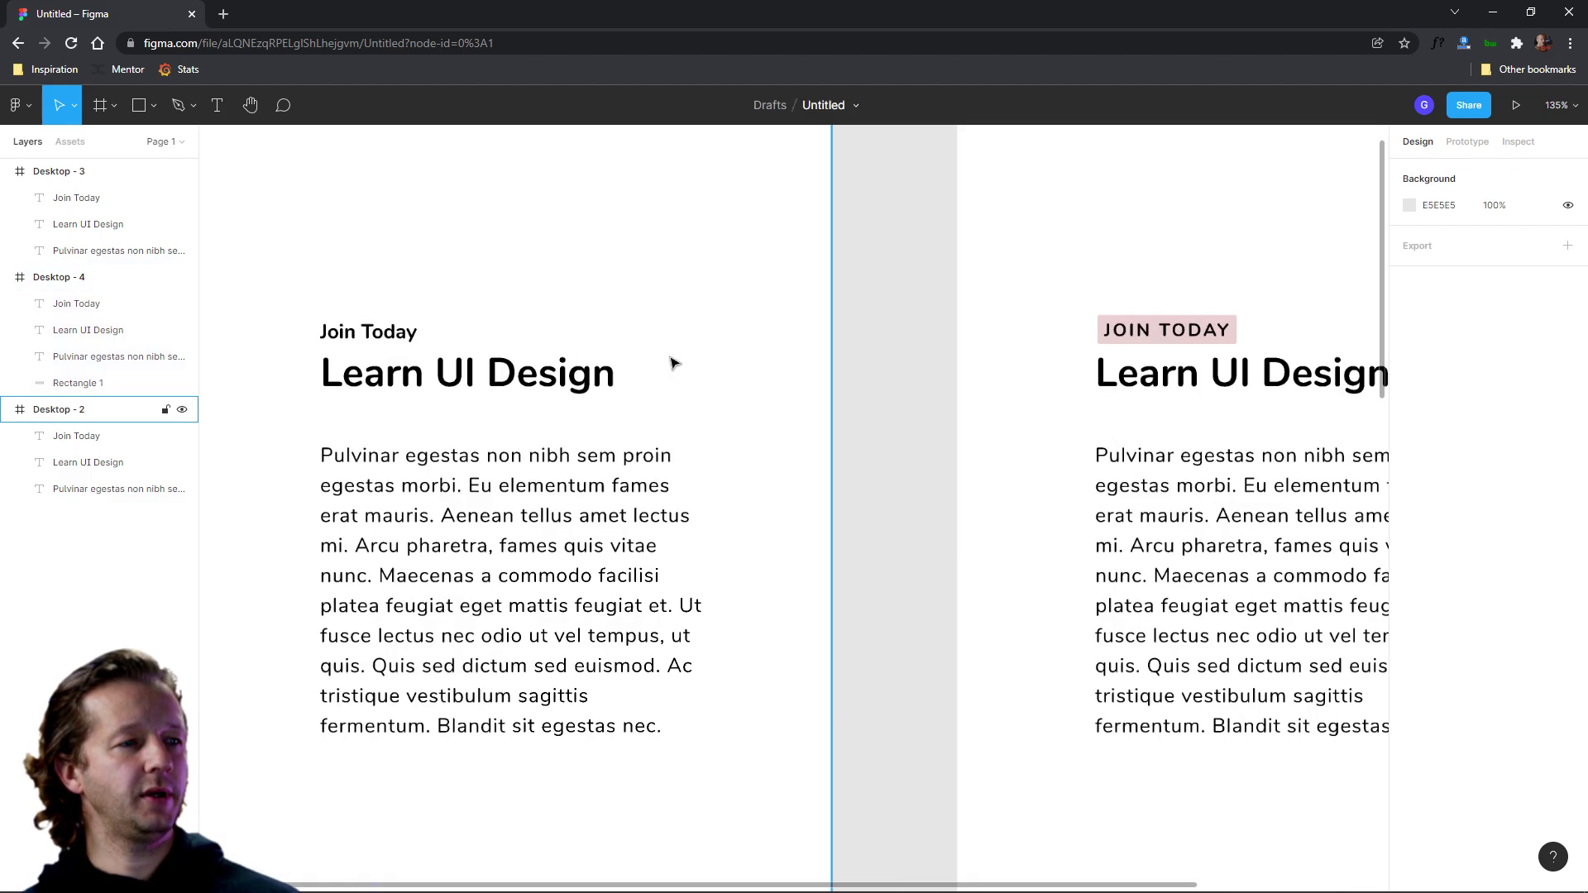
scroll(762, 340, down, 3)
Compare the Desktop - 2 and Desktop - 4 headings side by side.
drag(761, 340, 624, 340)
drag(282, 283, 535, 389)
drag(854, 301, 1110, 376)
click(1152, 361)
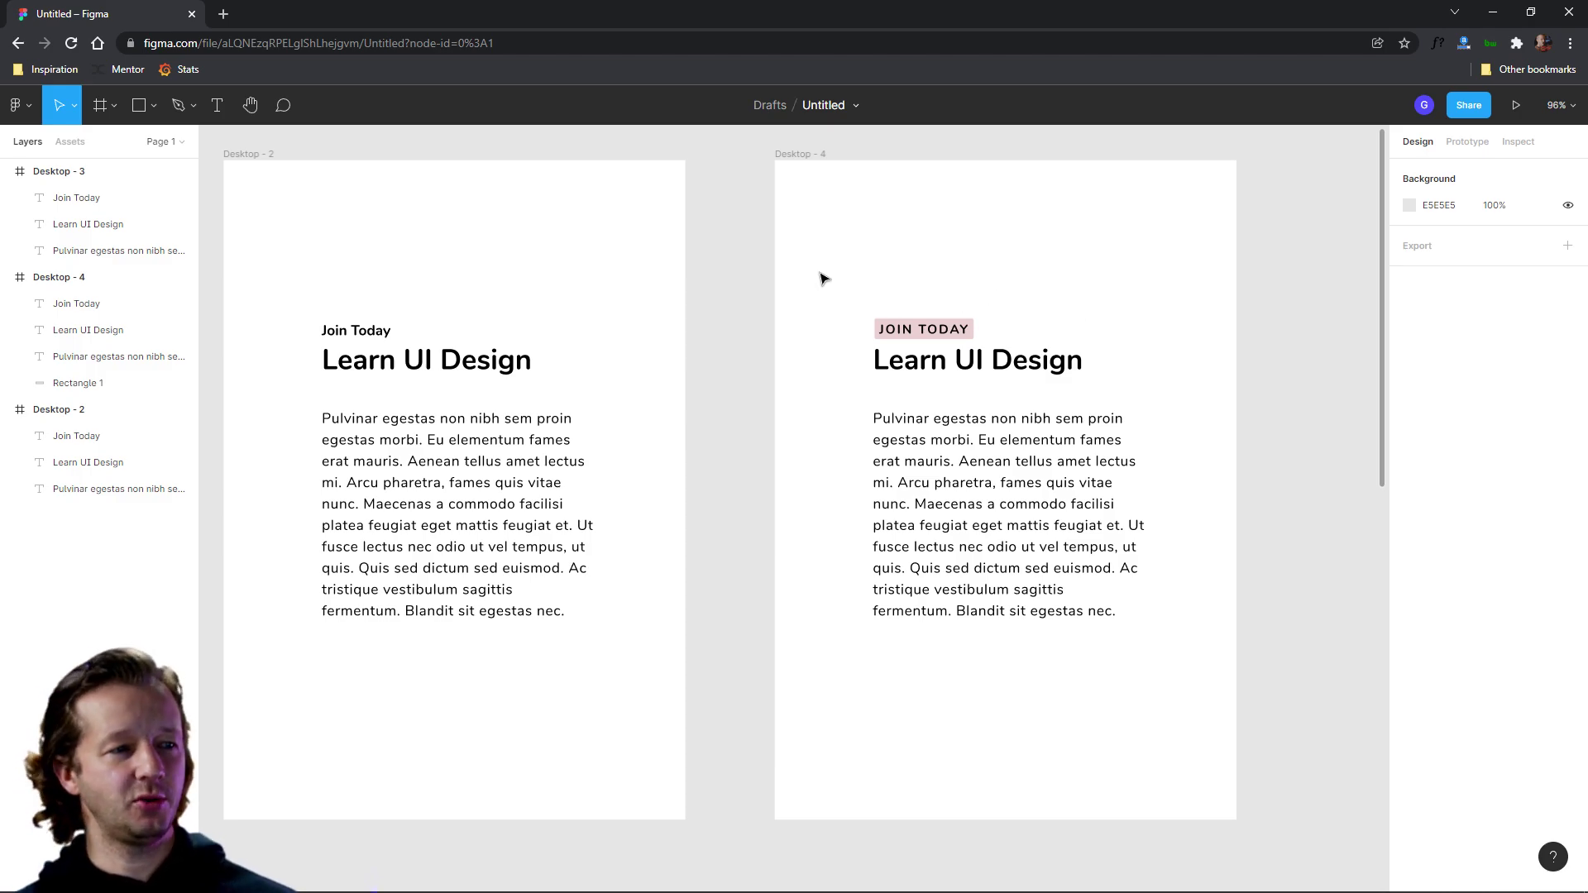
drag(270, 298, 594, 387)
drag(826, 292, 727, 413)
scroll(1196, 426, down, 5)
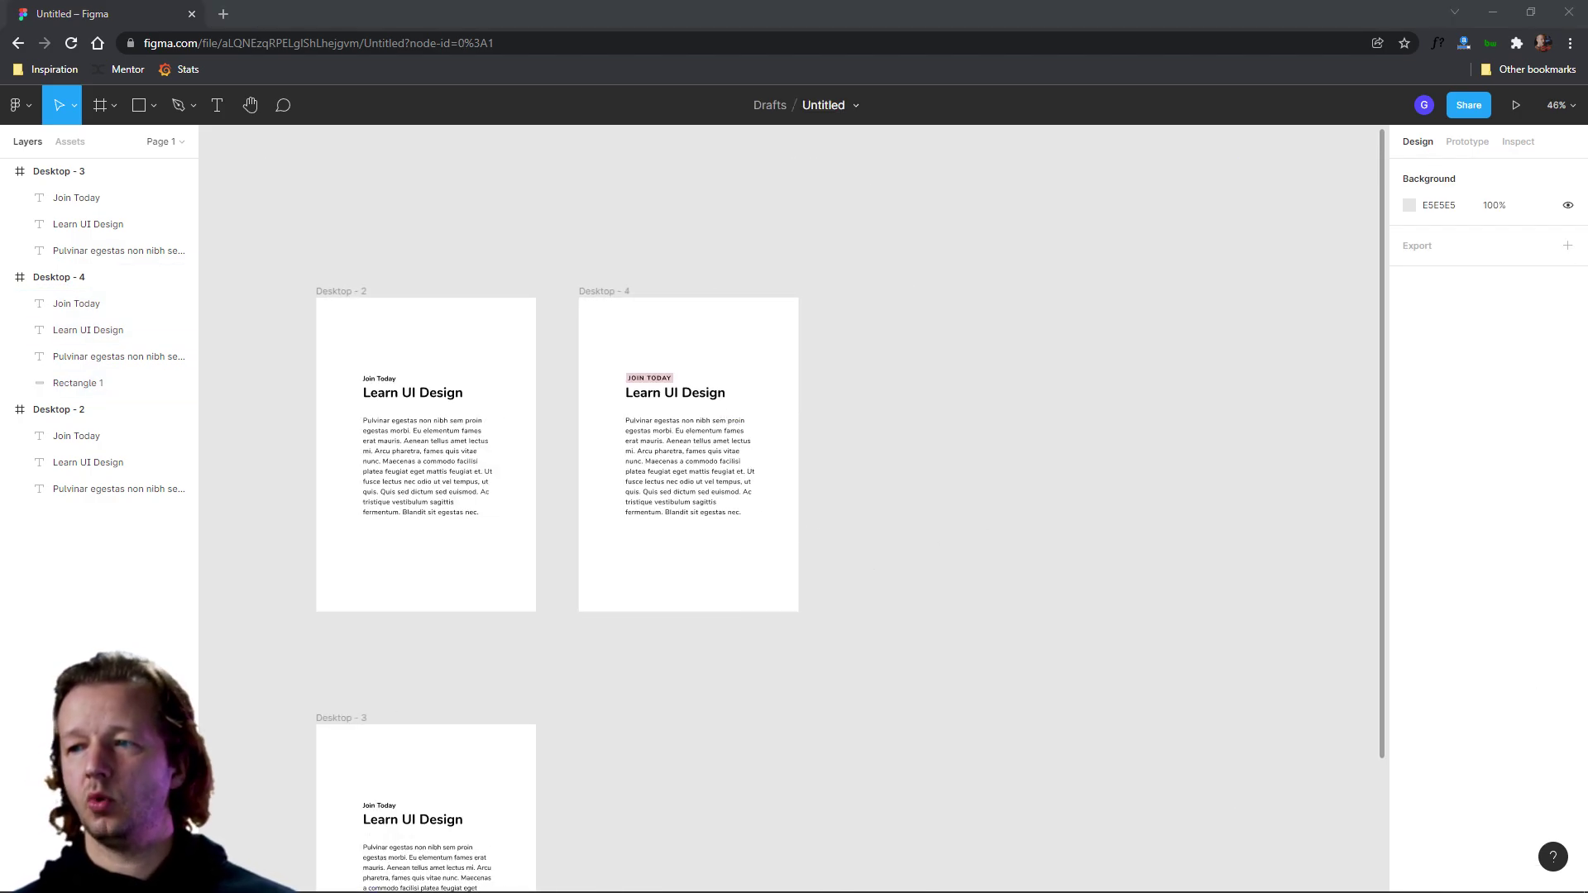
drag(1003, 458, 906, 469)
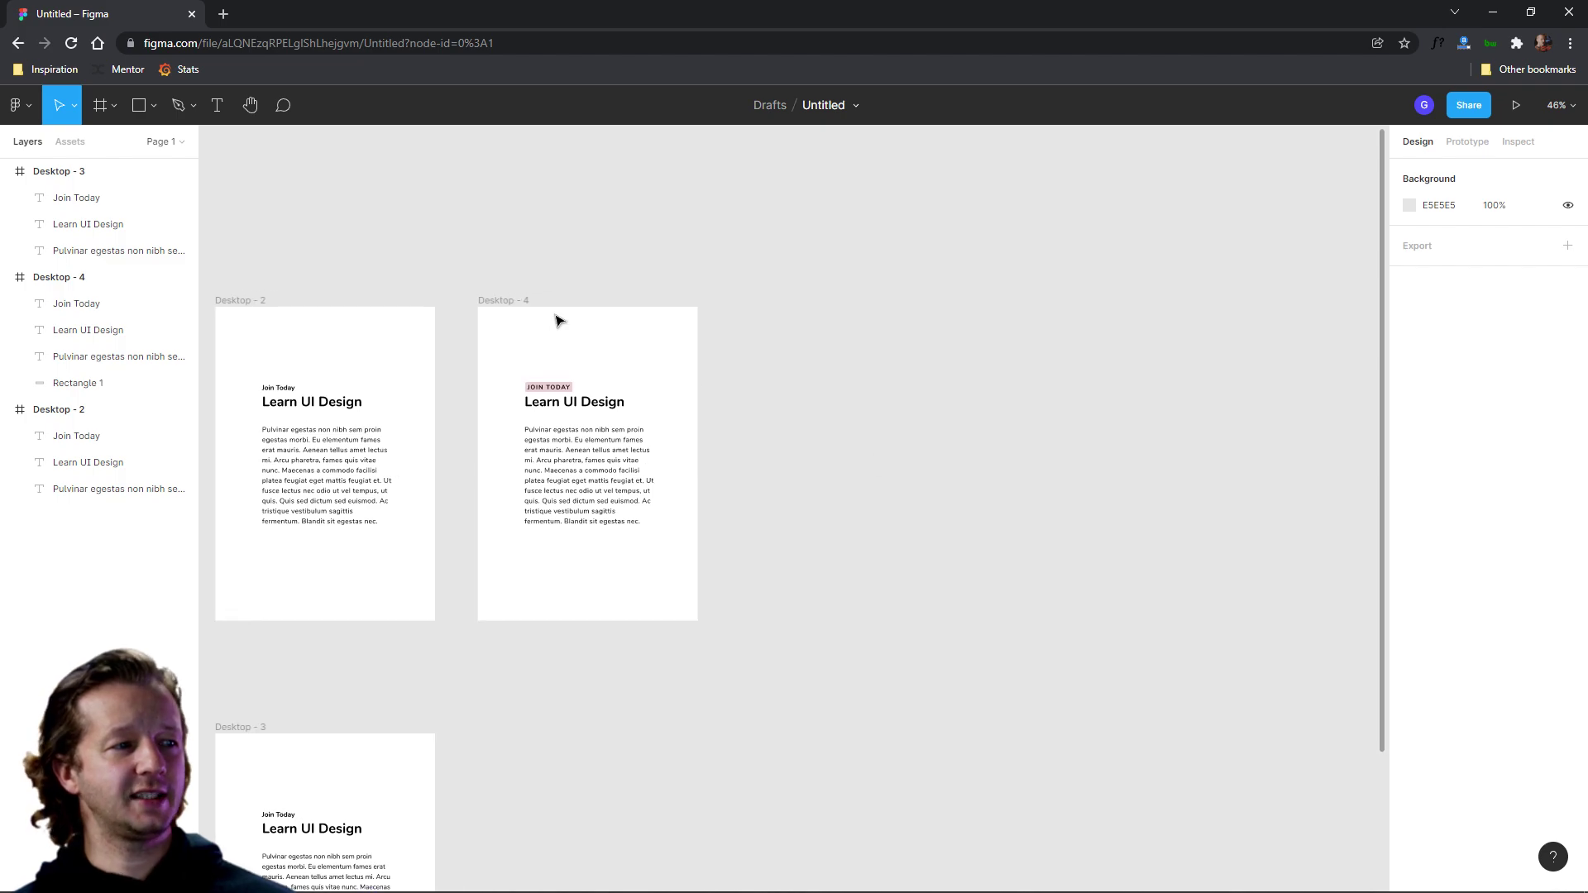
click(502, 306)
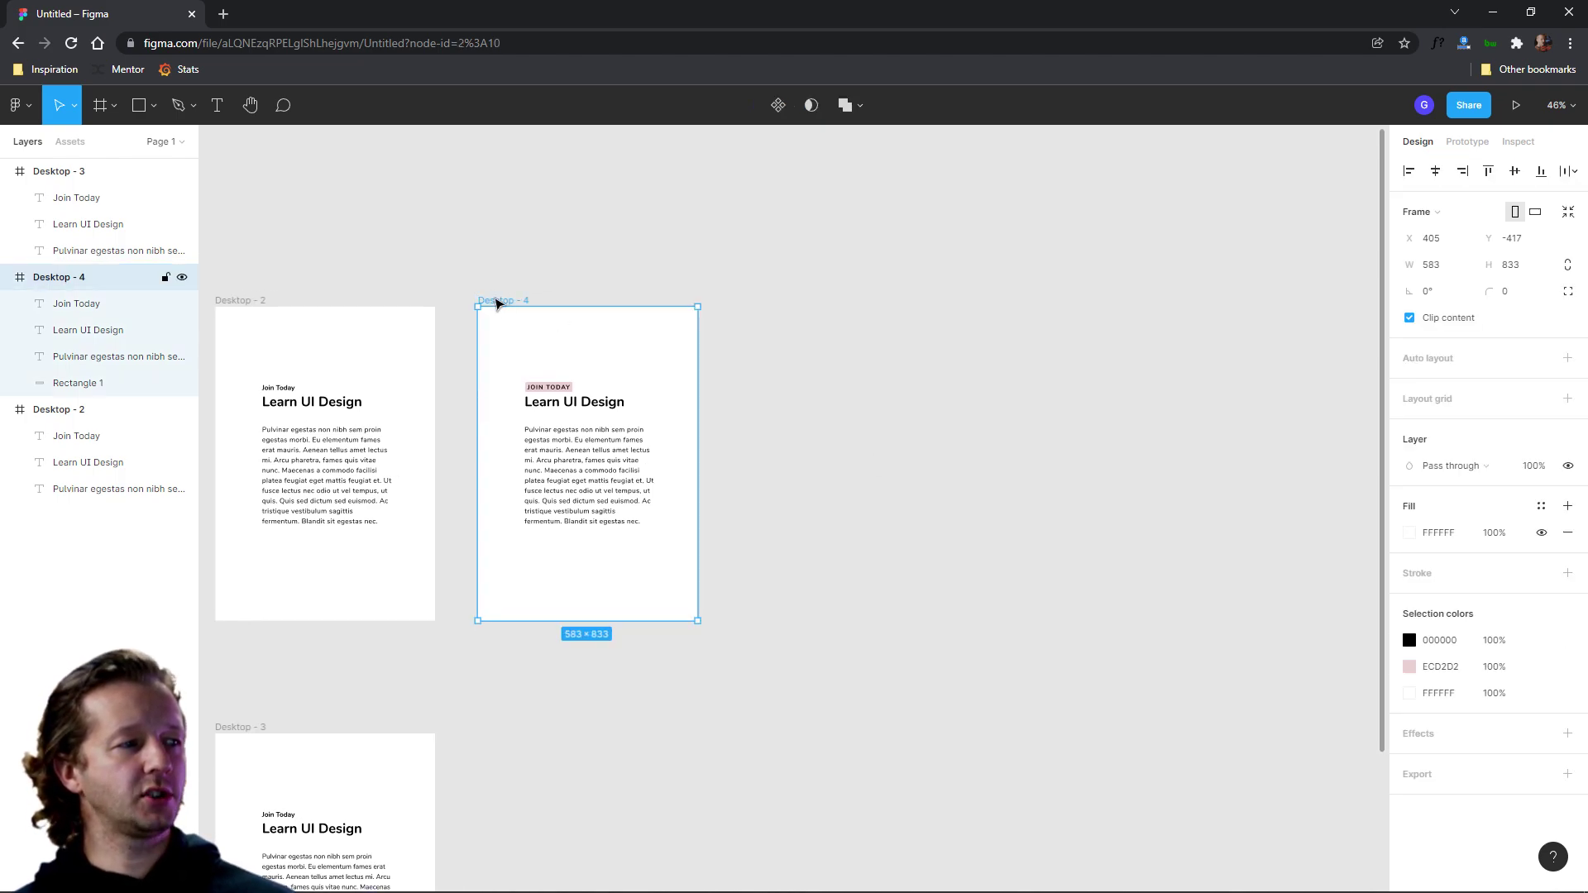
Duplicate Desktop - 2 as a new, wider frame, Desktop - 5.
click(244, 300)
drag(319, 311, 1111, 389)
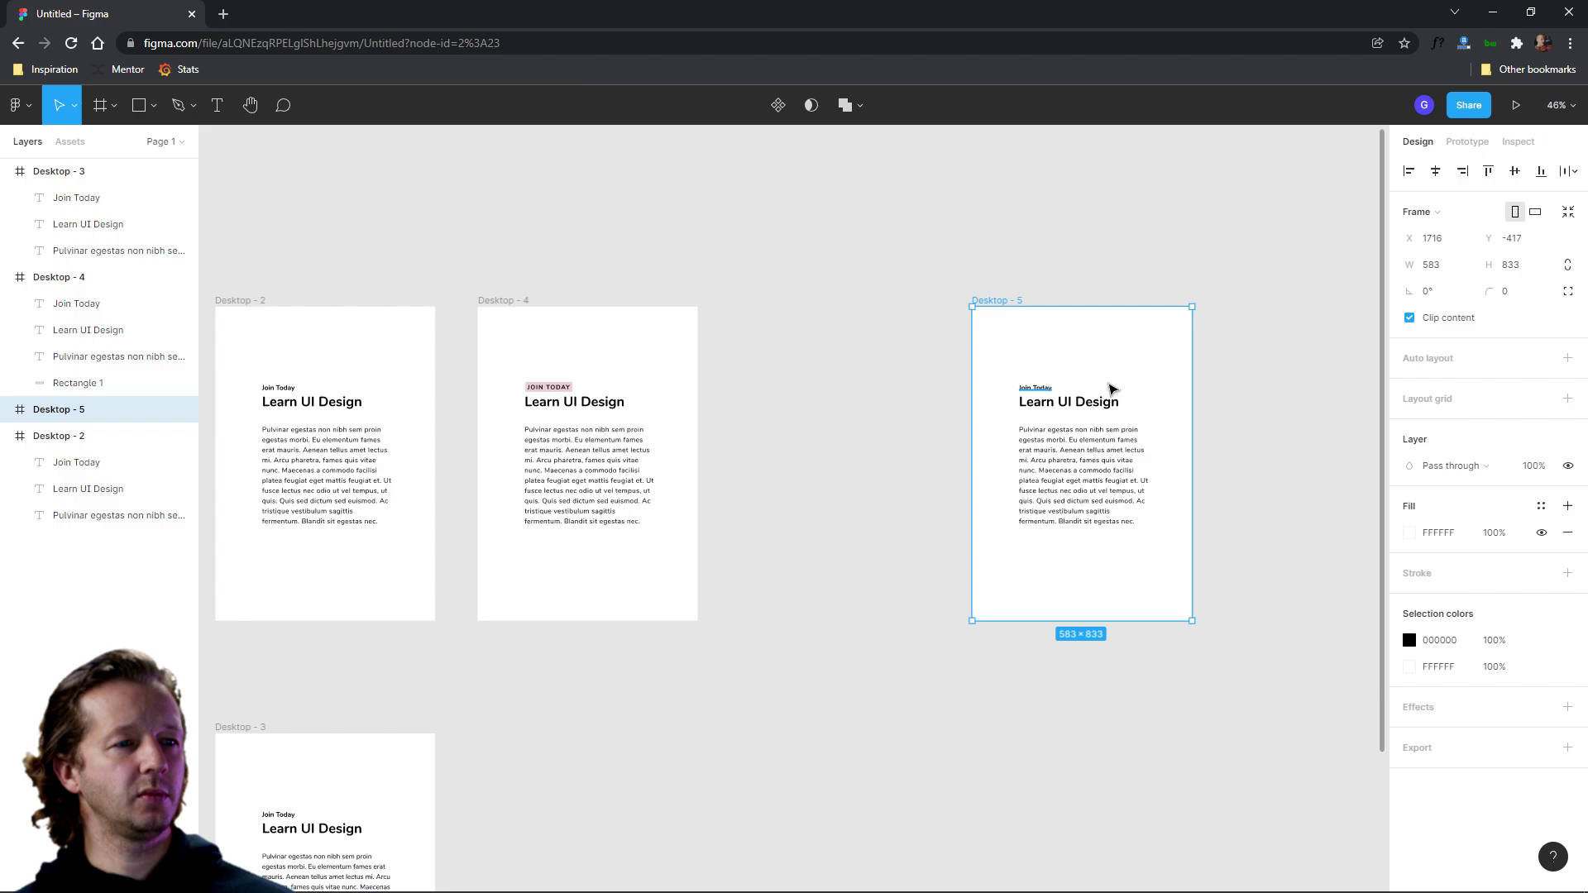
scroll(1111, 389, right, 7)
drag(645, 382, 883, 390)
click(989, 422)
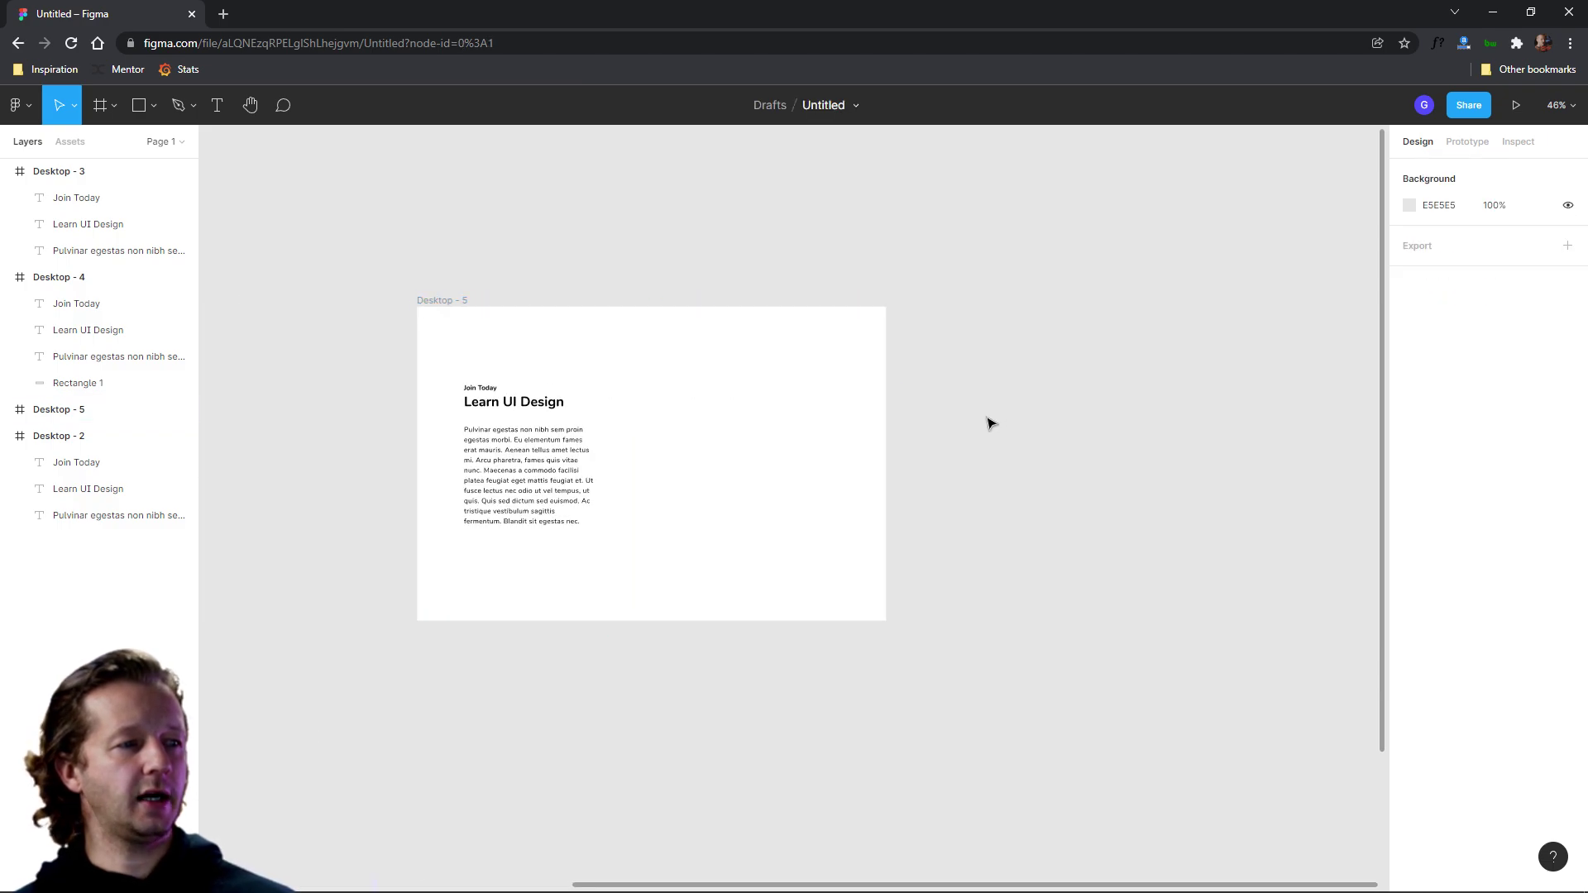
scroll(623, 464, up, 3)
scroll(680, 469, left, 1)
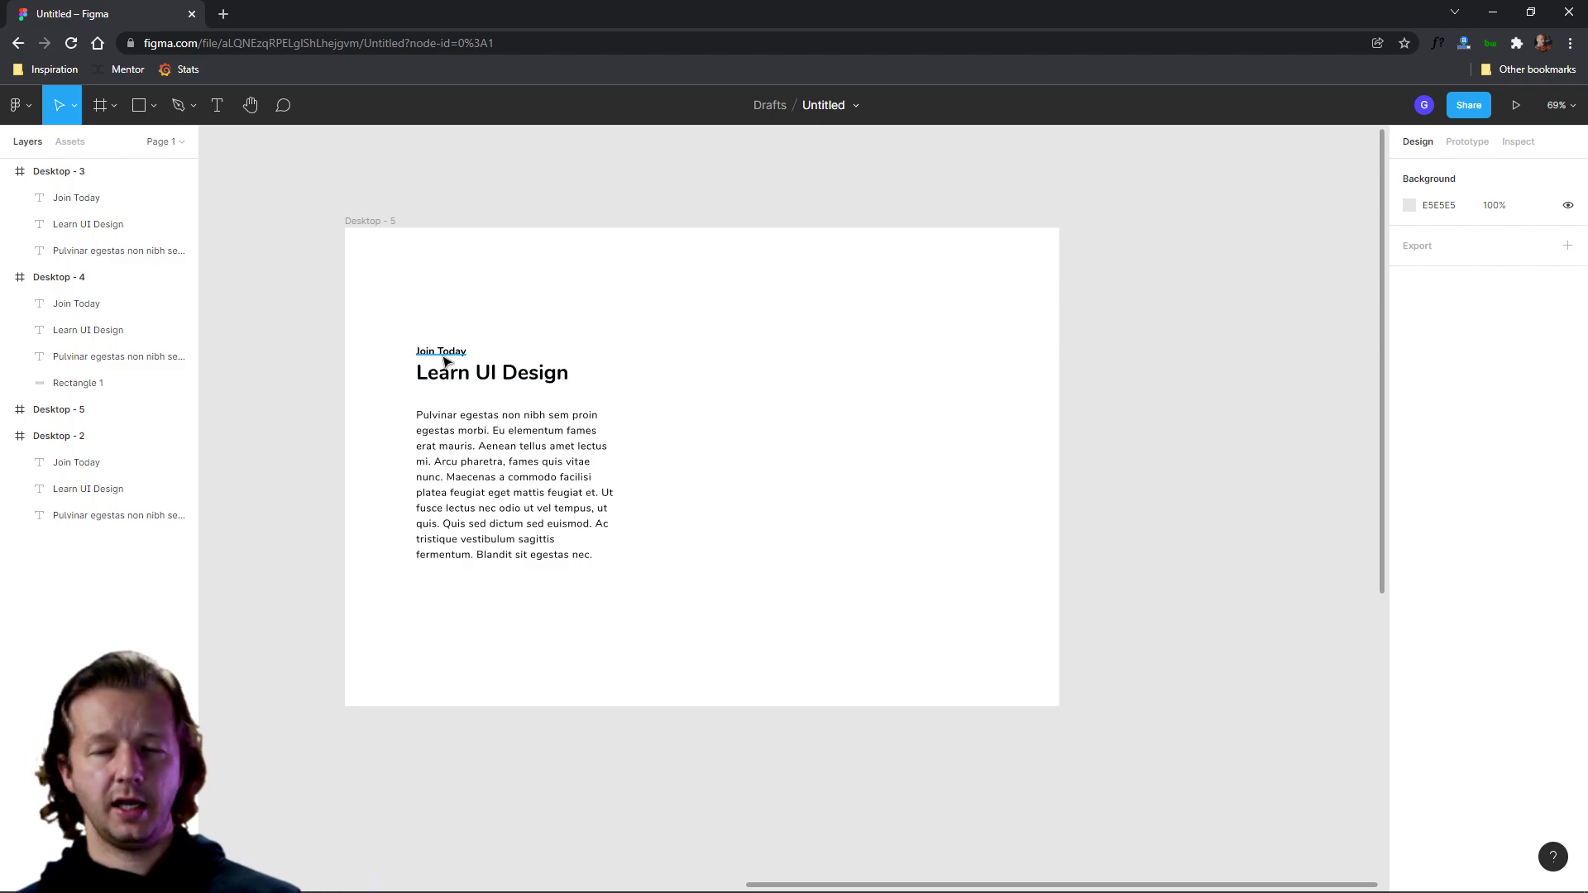
Set the Learn UI Design heading in Playfair Display SC with centred text.
click(508, 381)
click(1471, 536)
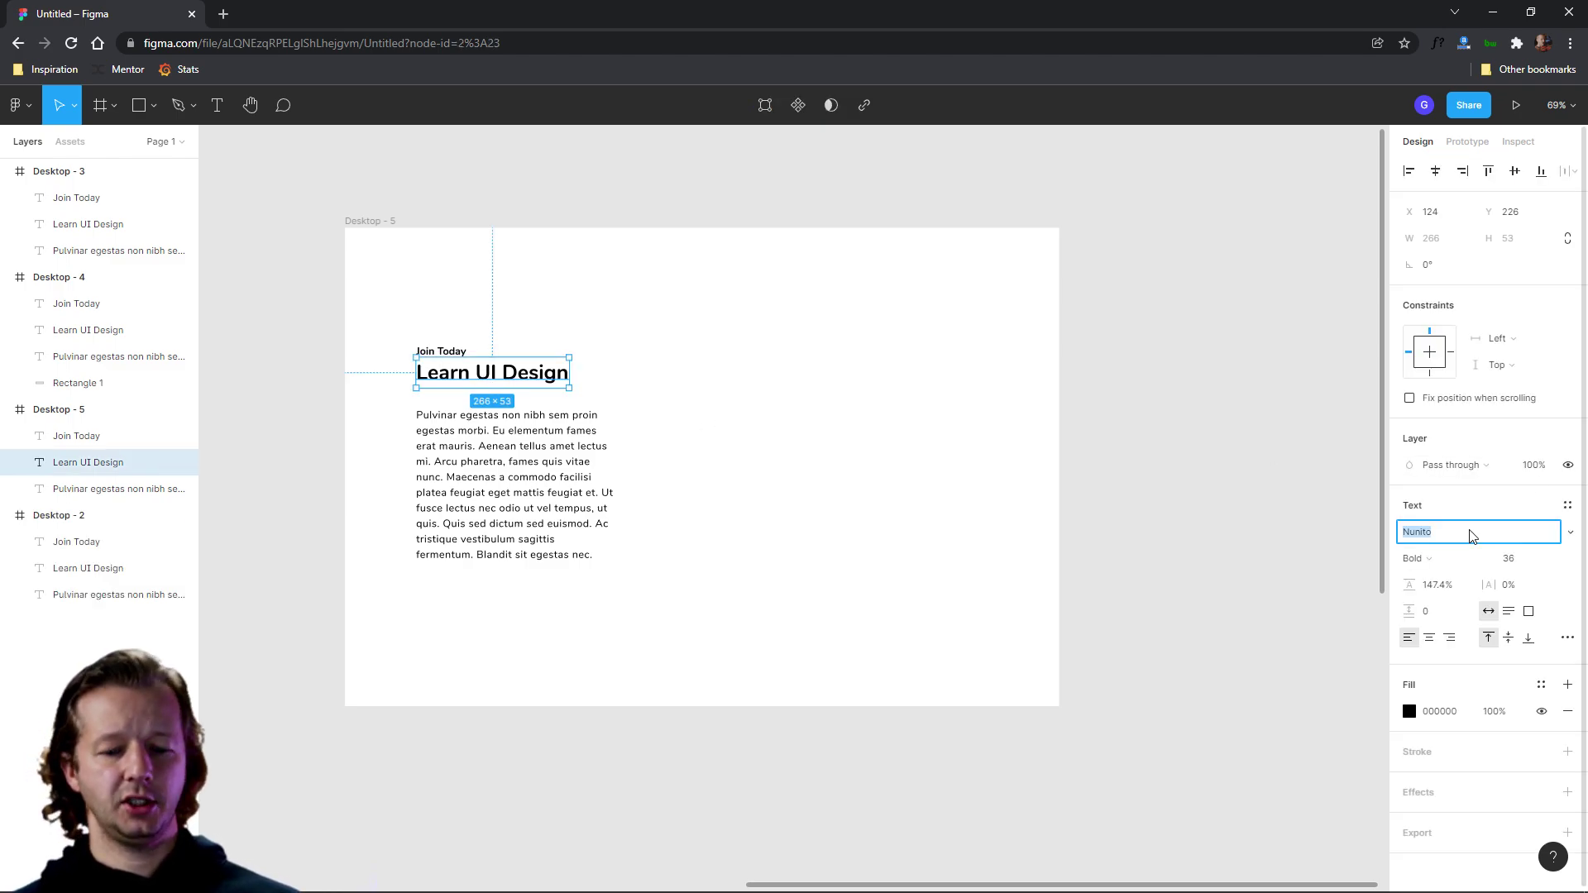
text(Playfair Display)
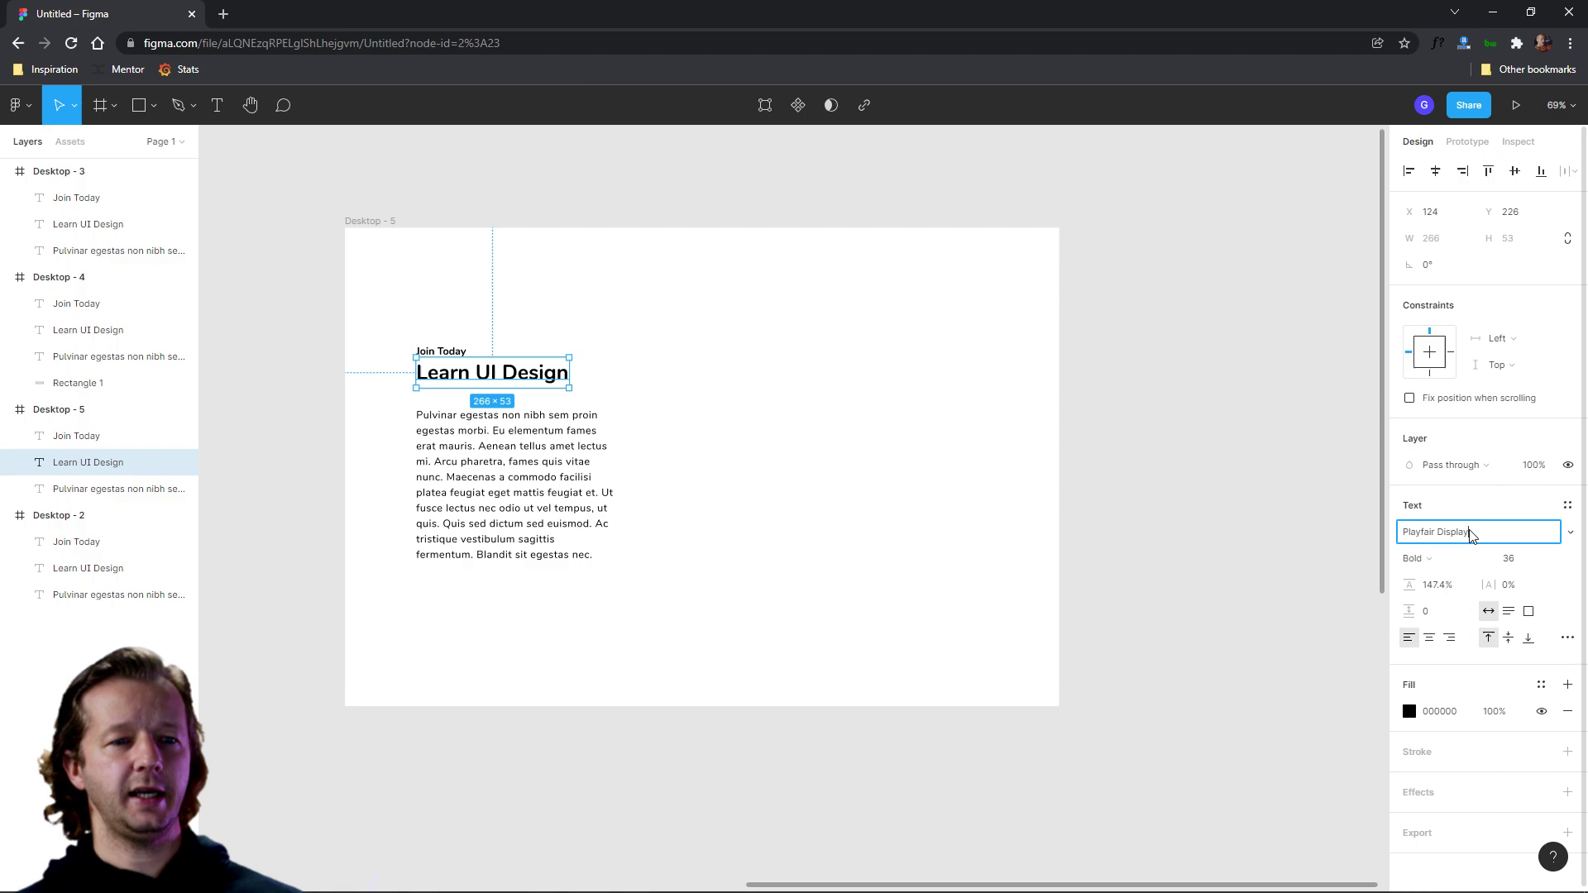
text( SC)
key(Return)
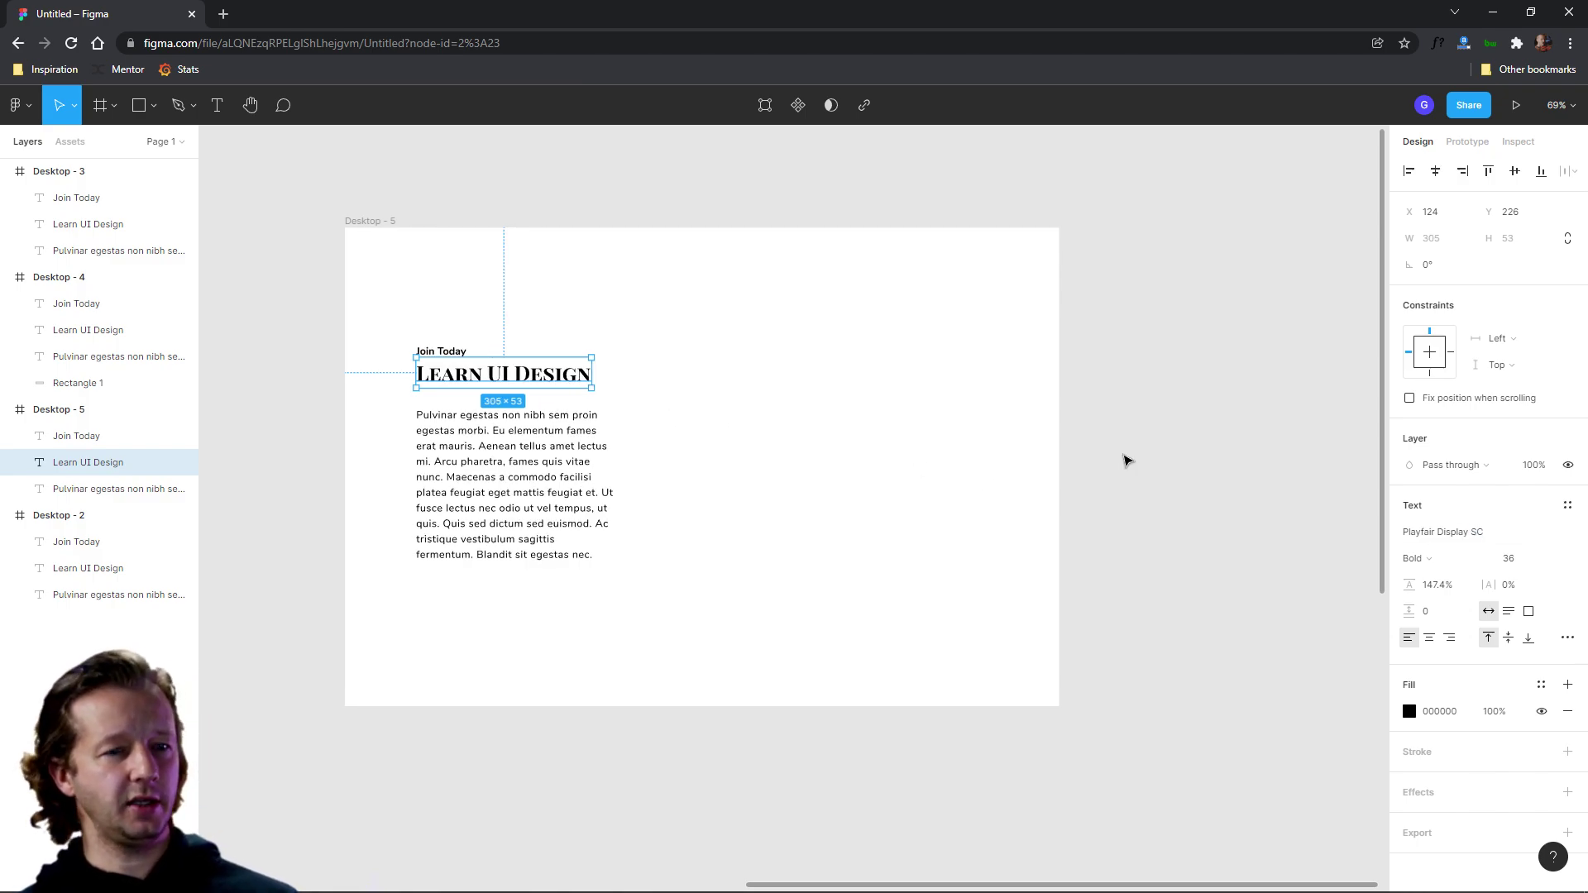
click(1429, 637)
click(756, 386)
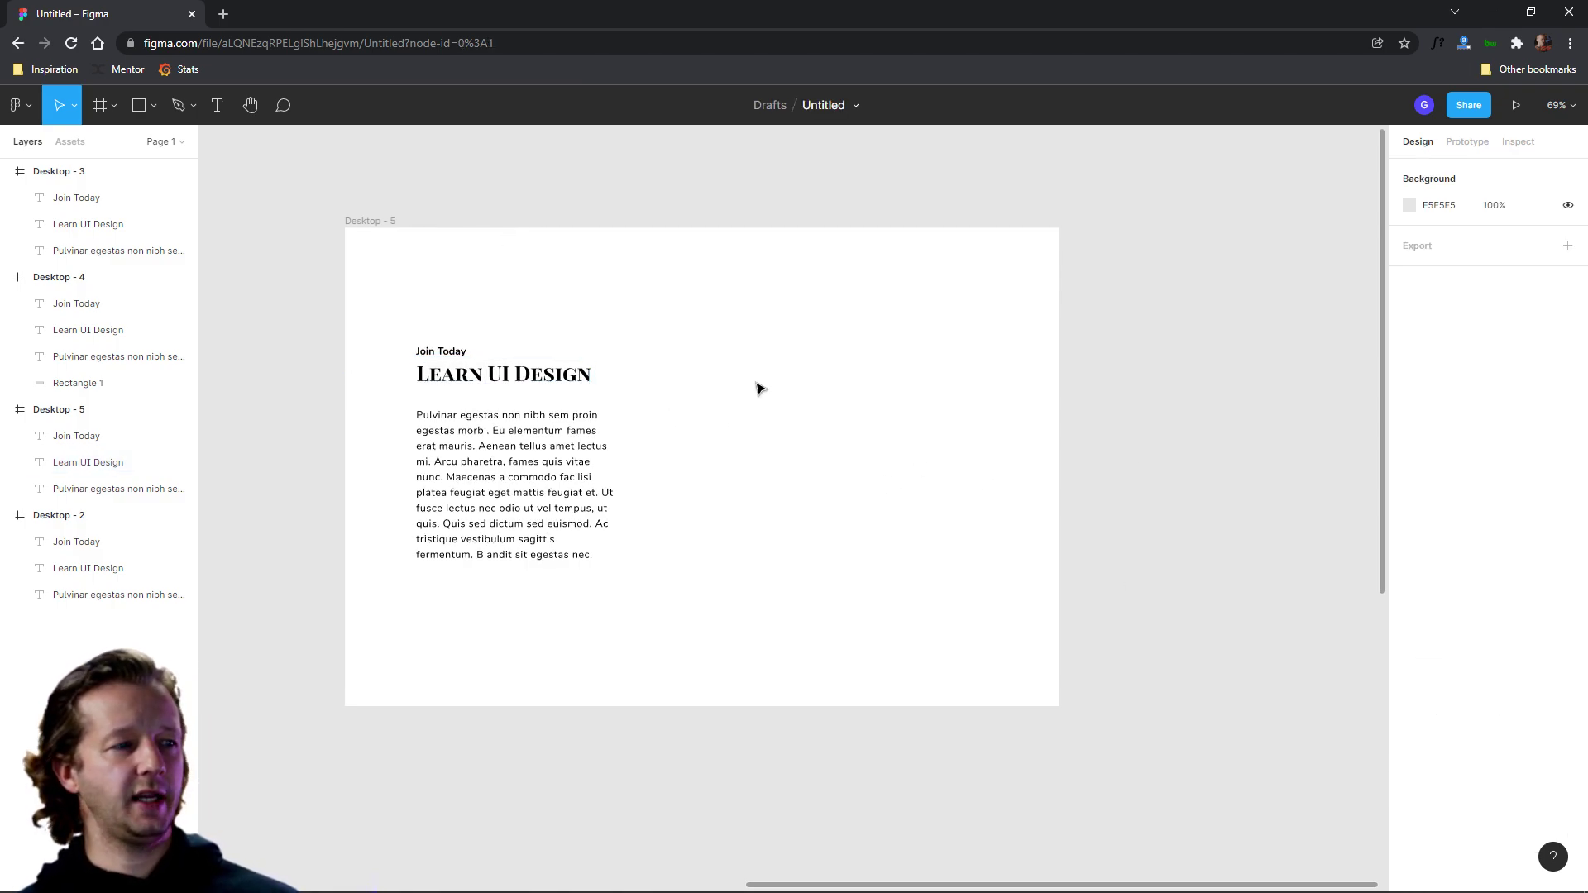
click(124, 462)
Centre the heading in the frame and place the paragraph beneath it, centre-aligned and widened.
click(1435, 170)
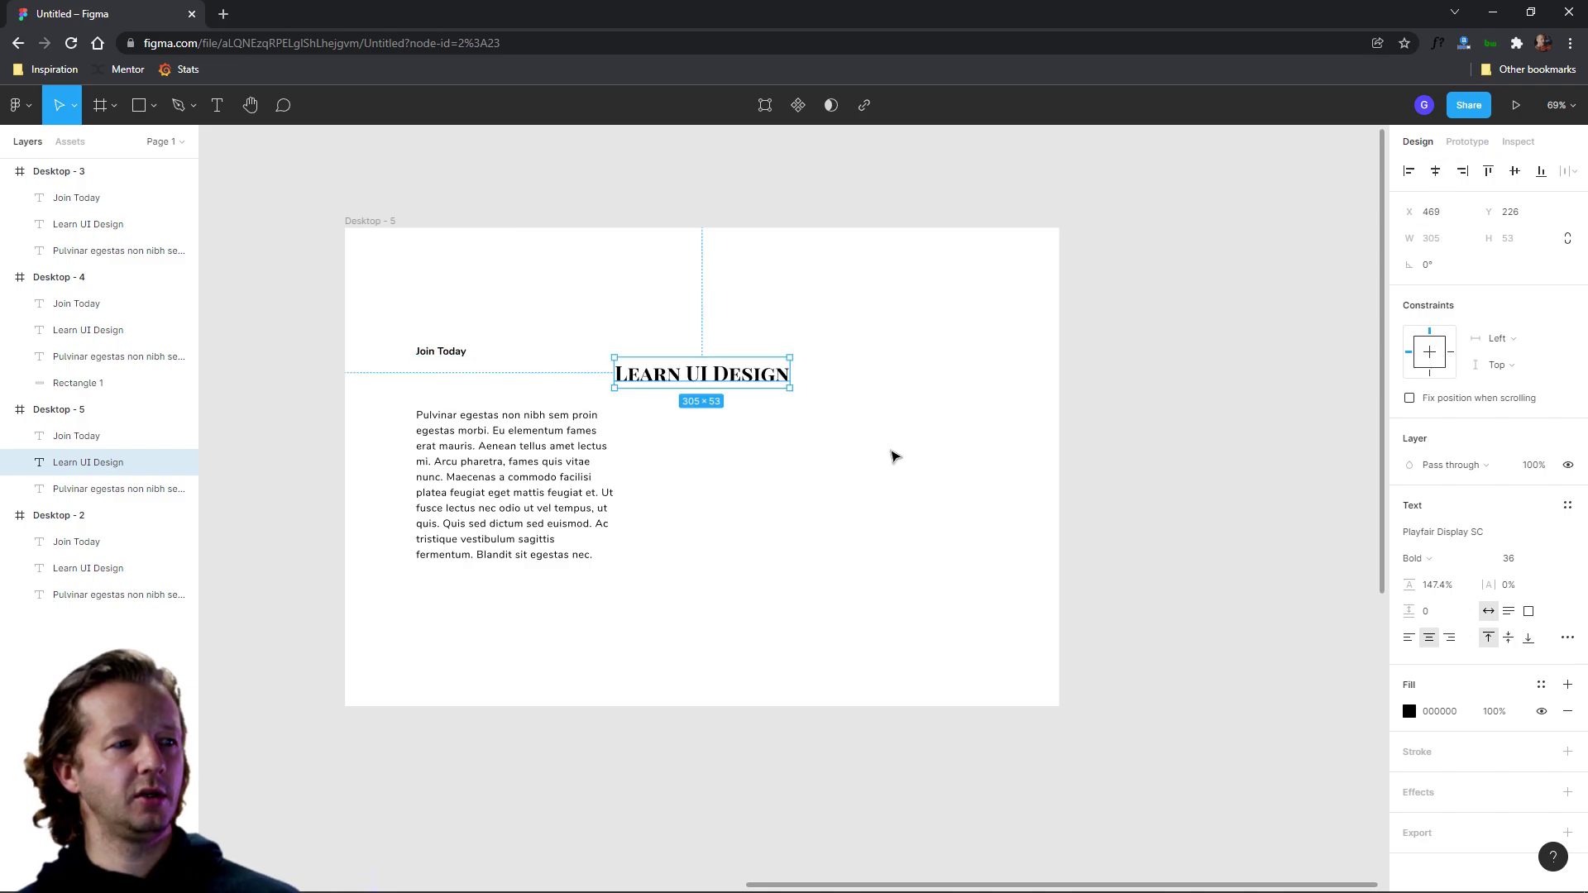
click(894, 454)
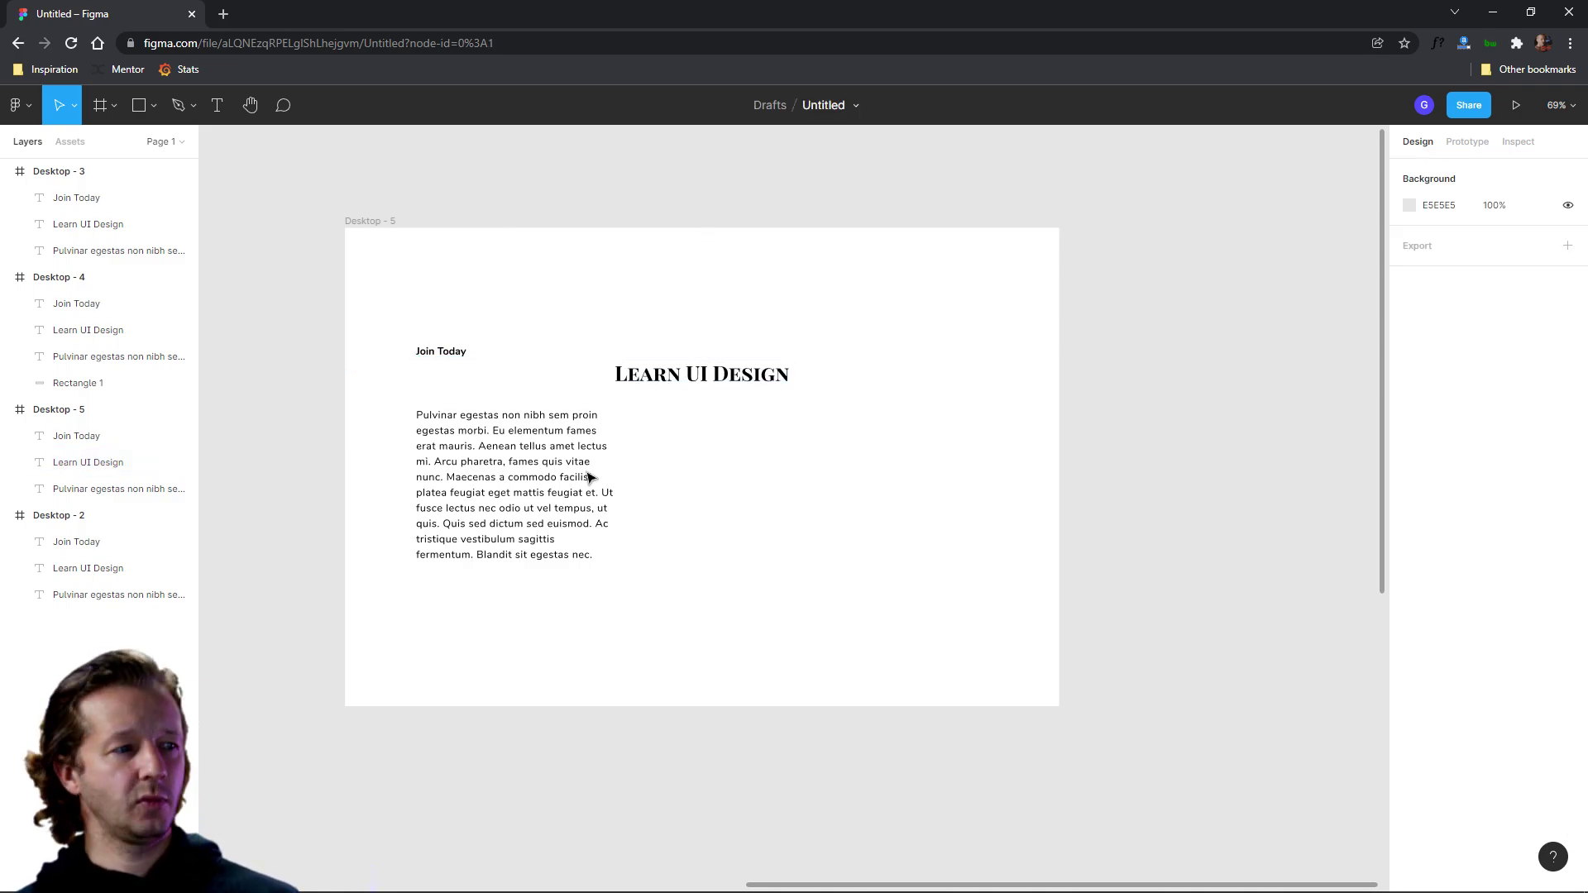
click(519, 486)
drag(519, 485, 707, 559)
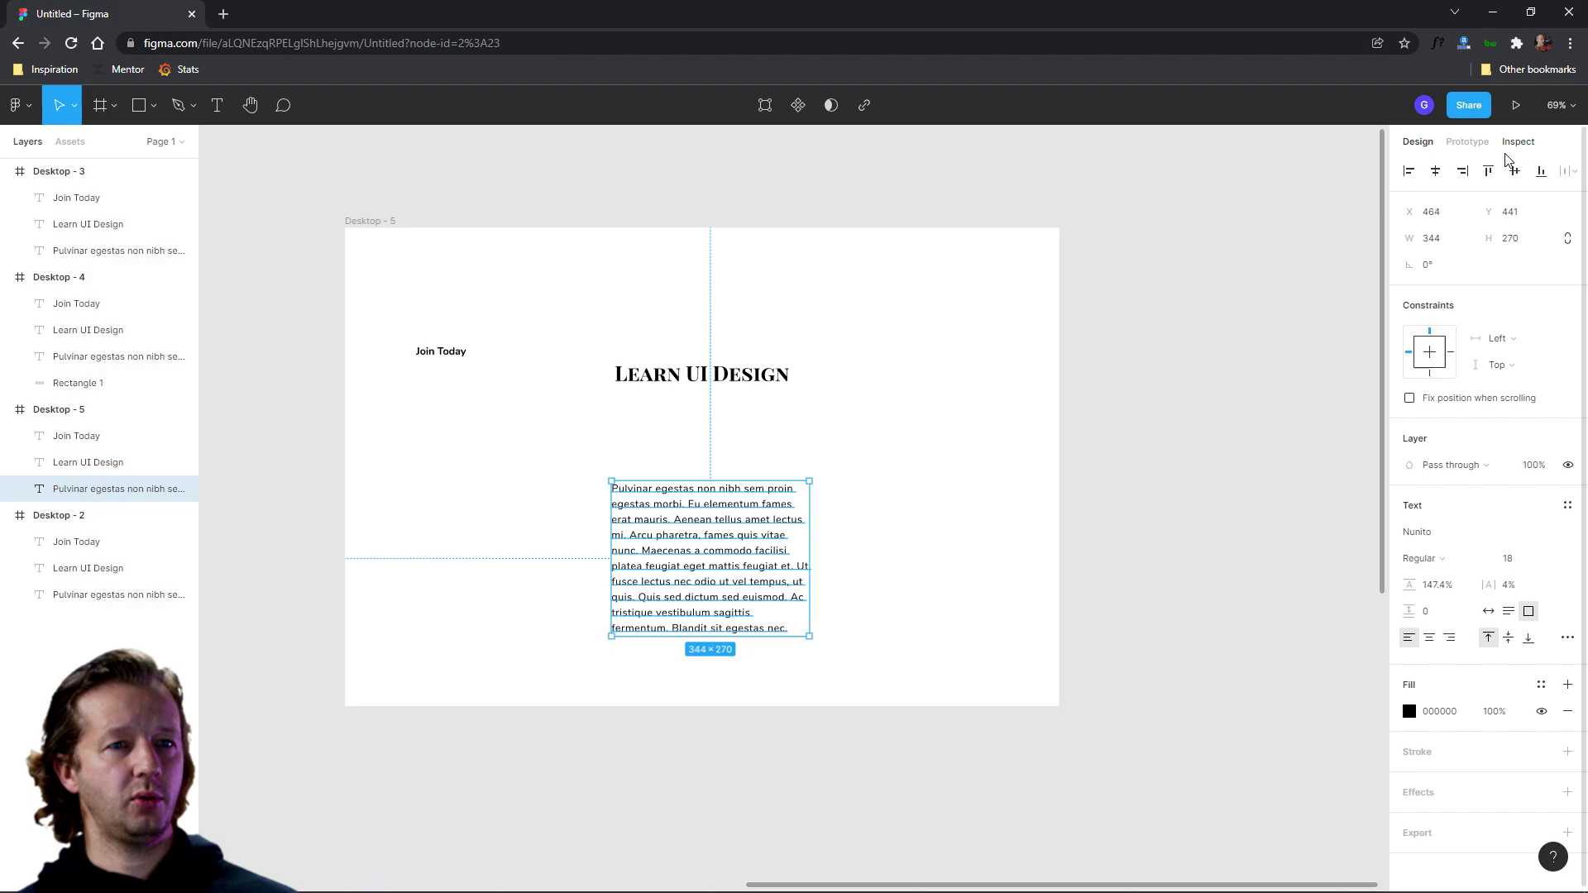
click(1428, 638)
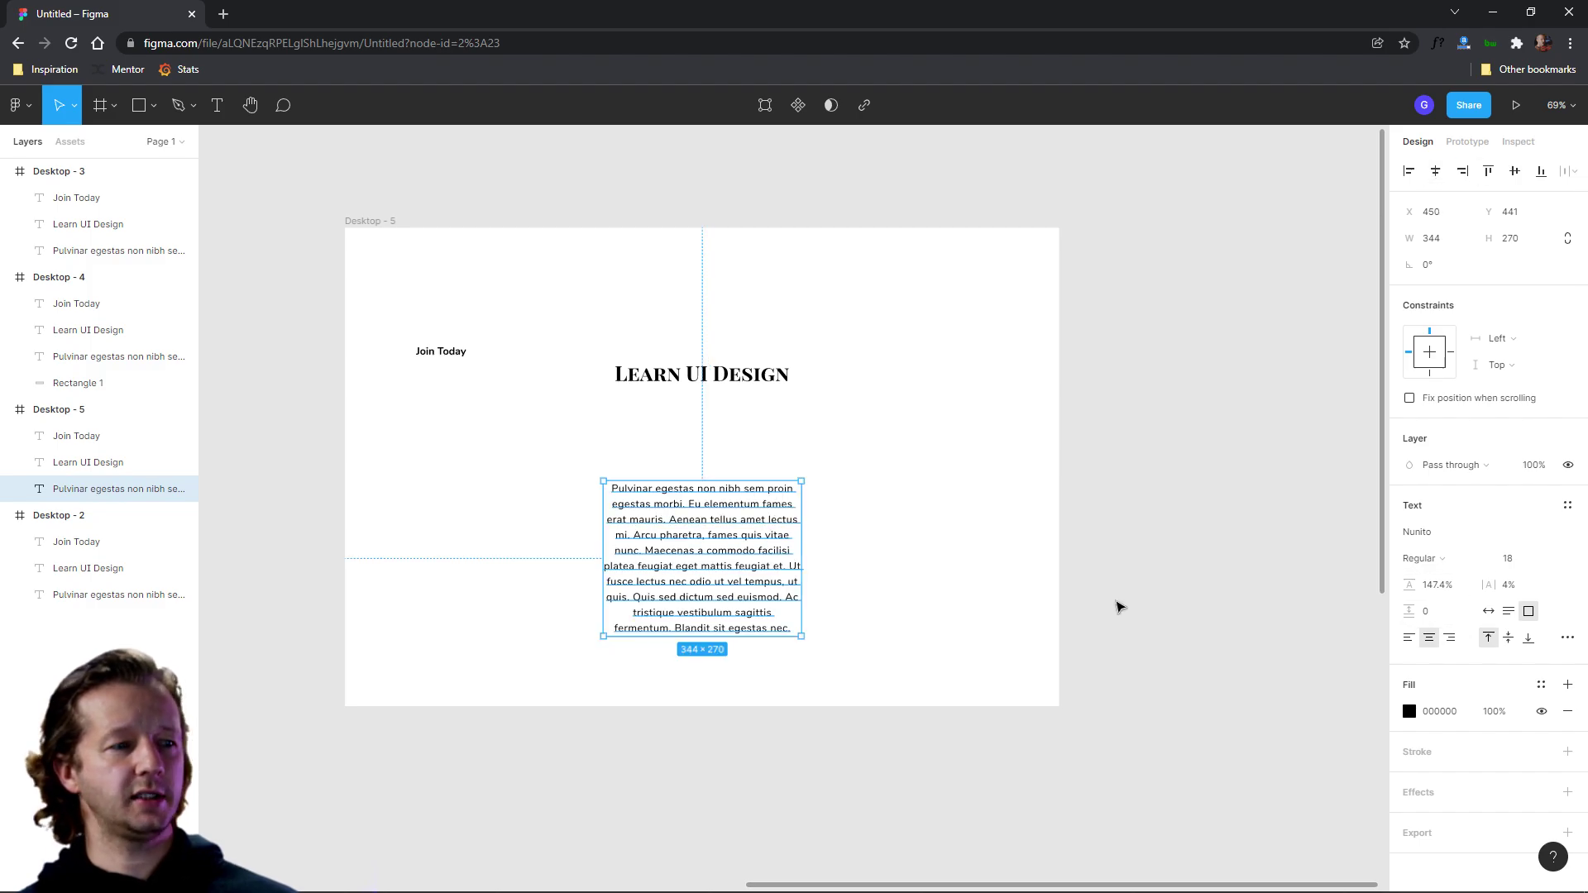
drag(804, 549, 880, 547)
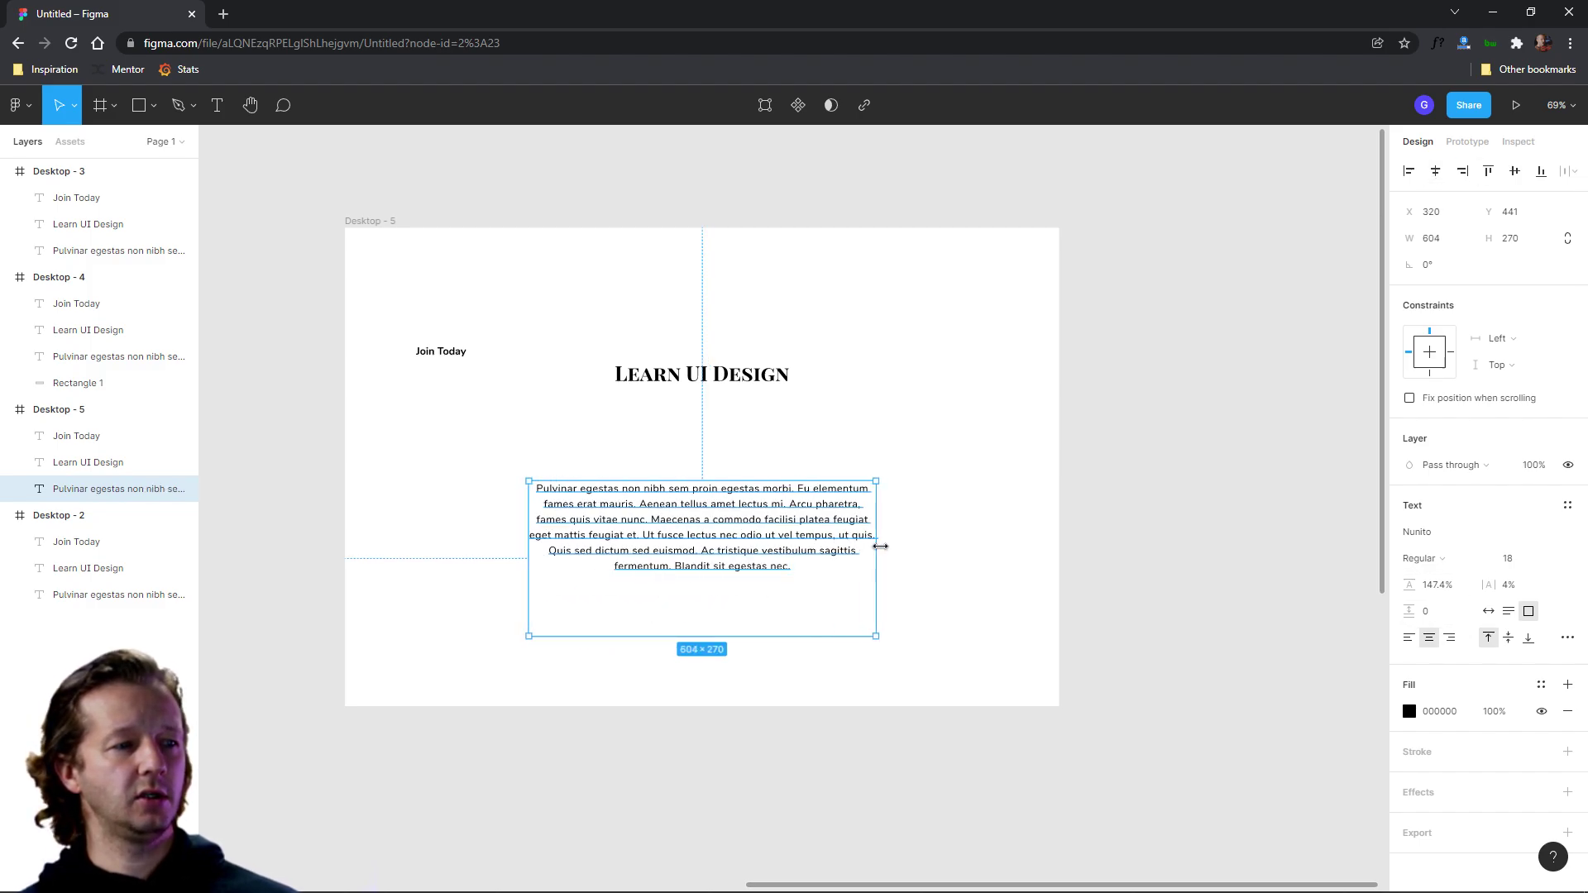
Restyle the paragraph in Poppins 16 with 0% letter spacing and looser line height.
click(1464, 541)
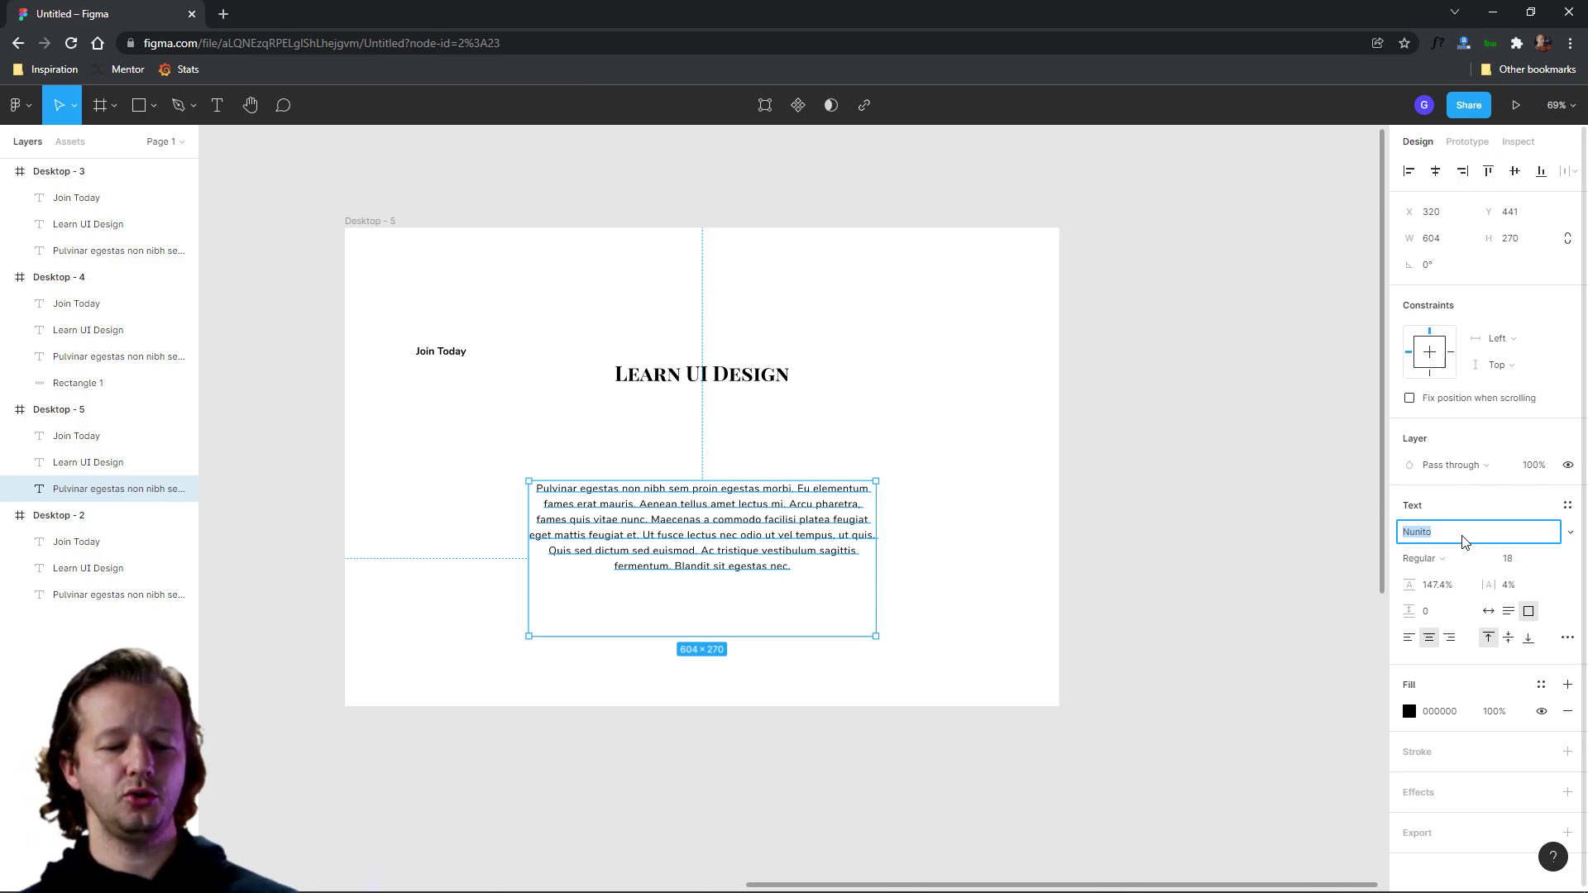
text(Poppins)
key(Return)
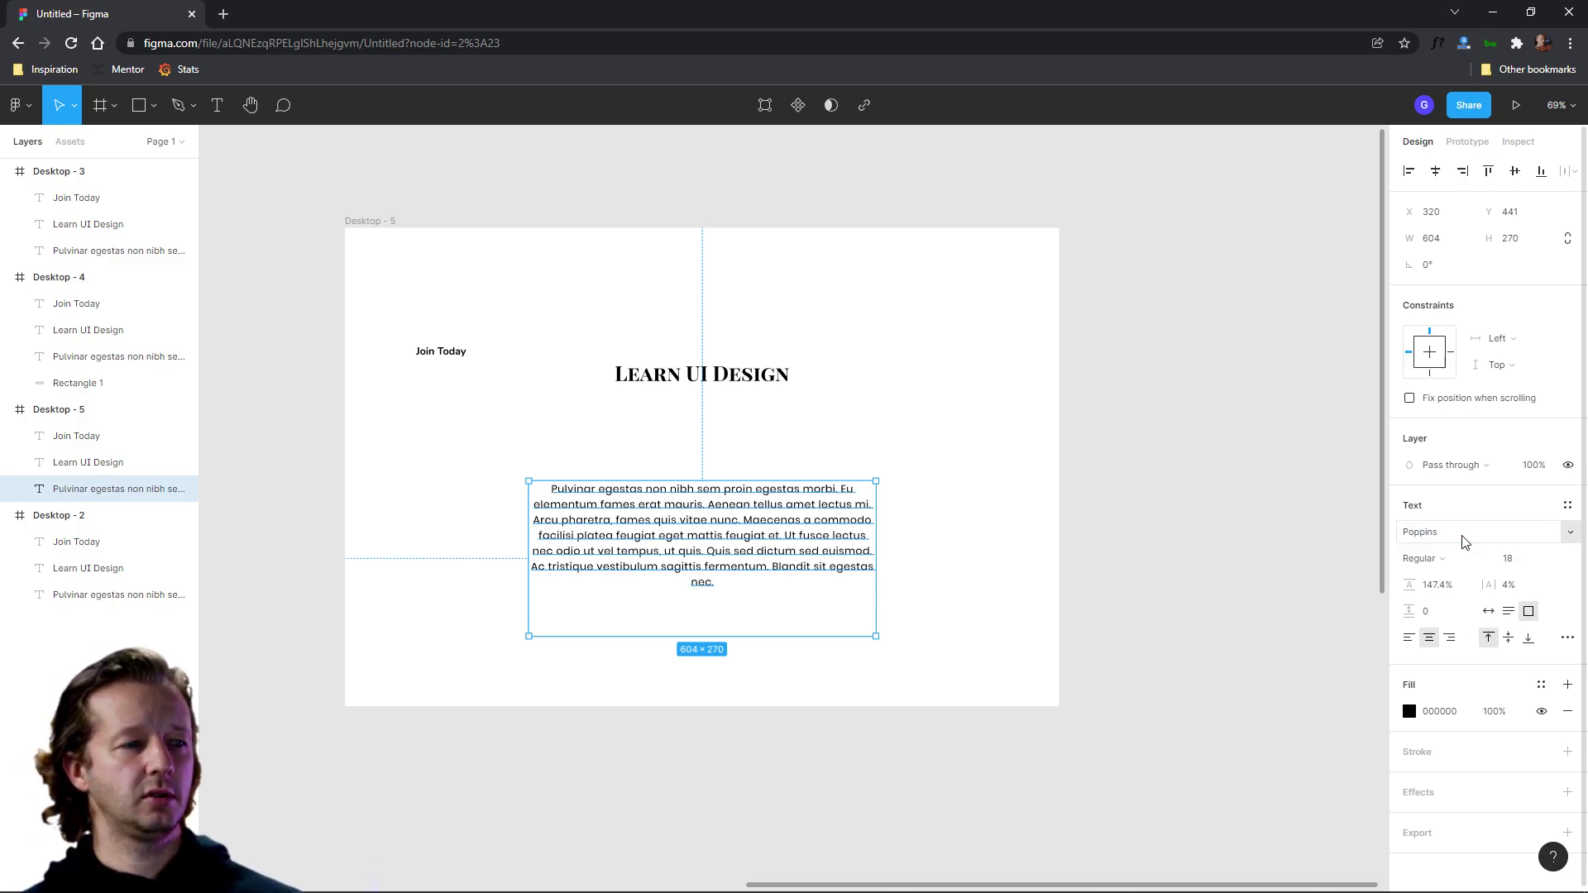
click(1509, 558)
text(16)
key(Return)
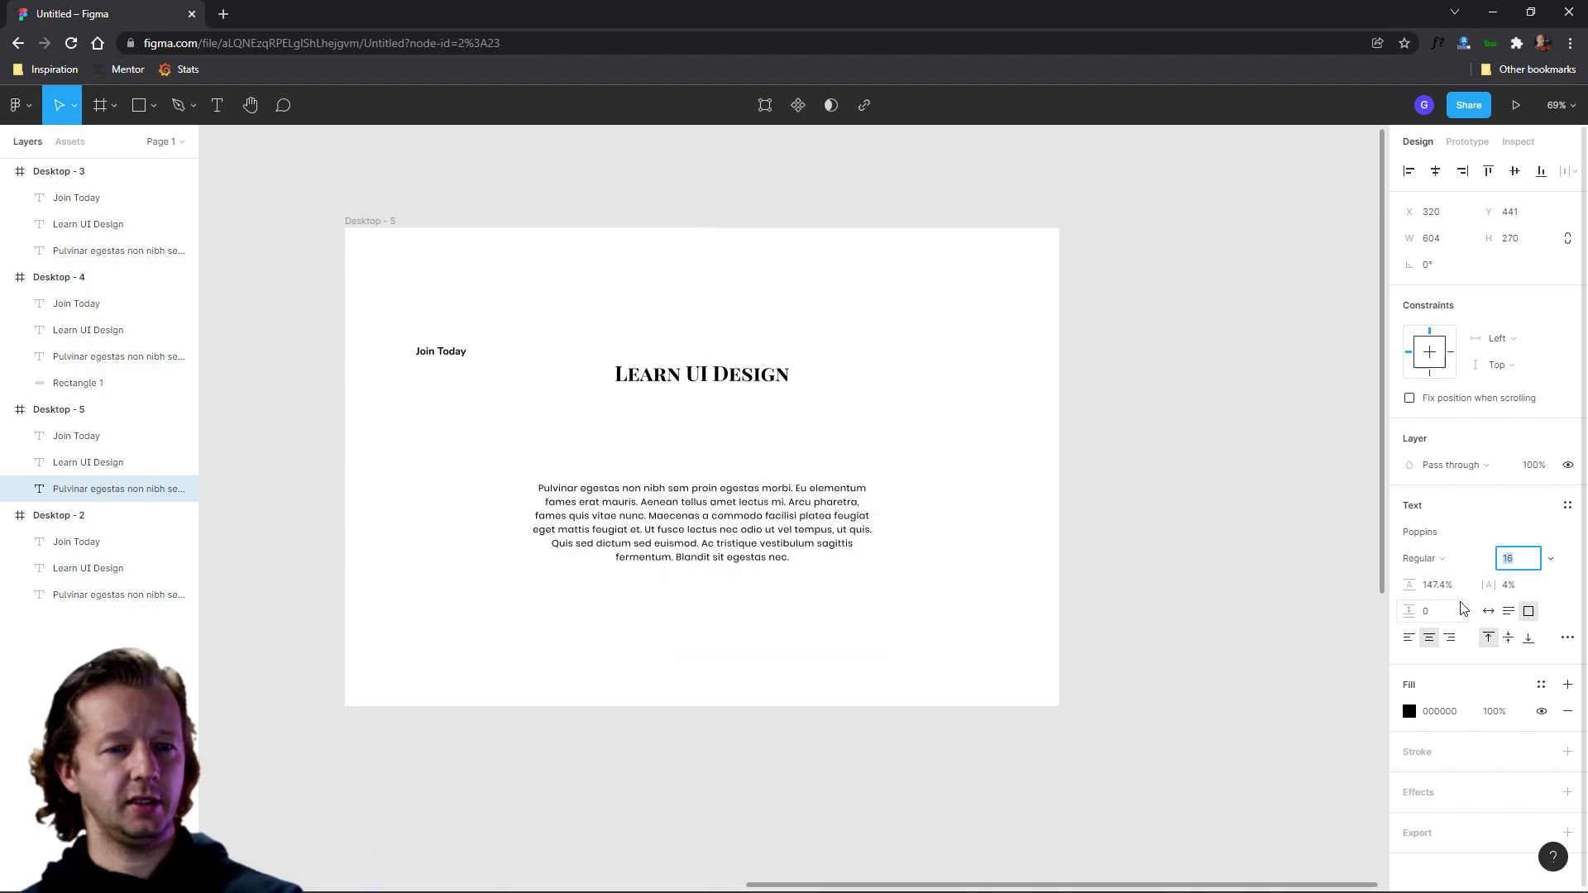
click(1524, 587)
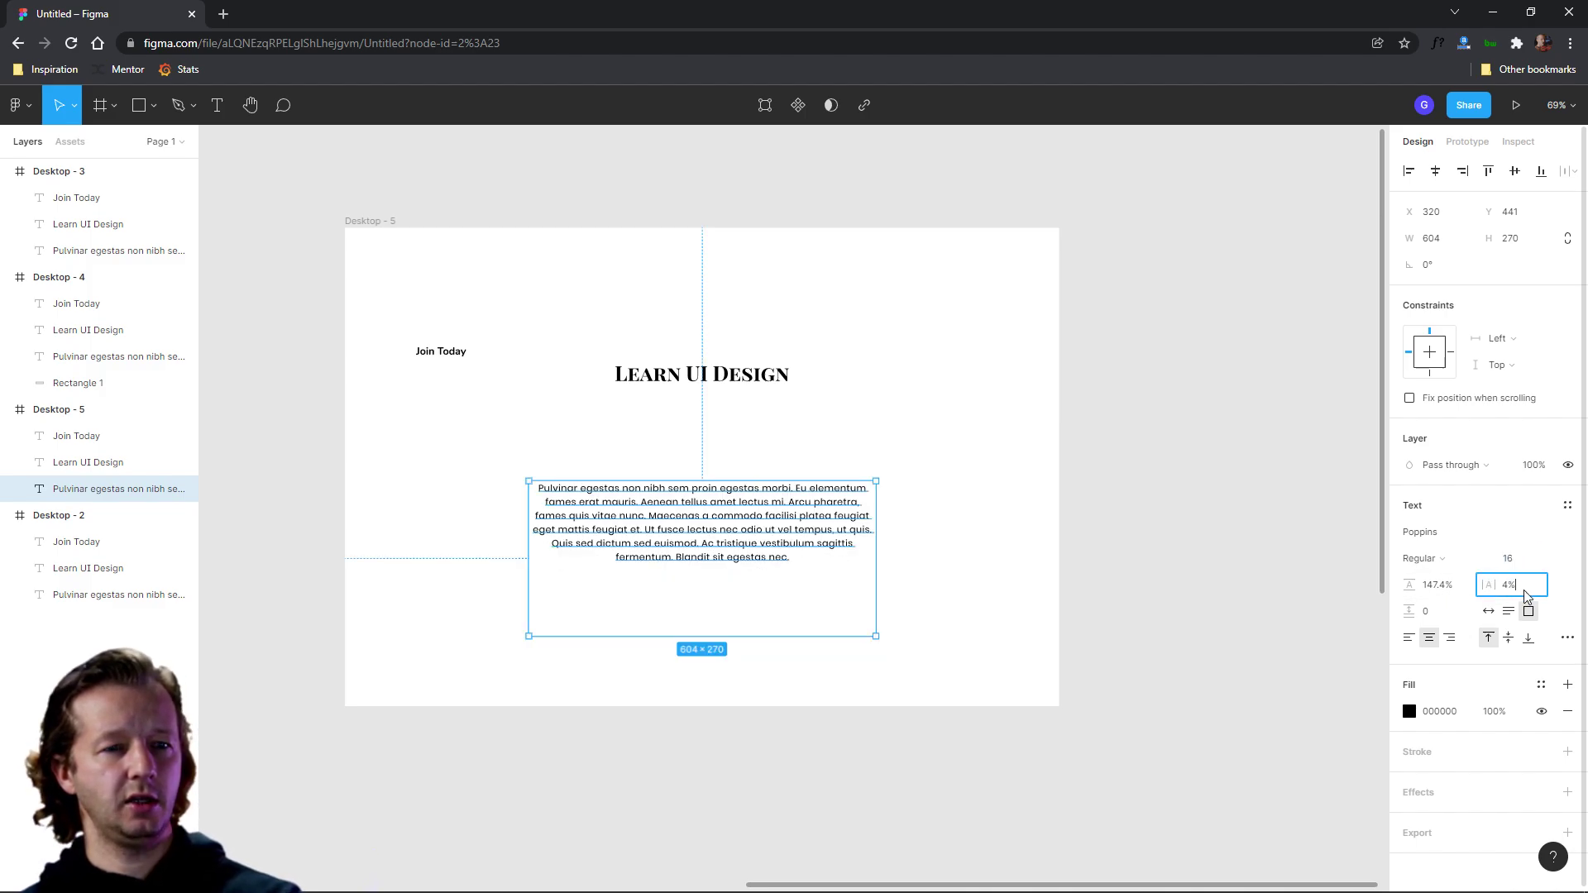
key(Return)
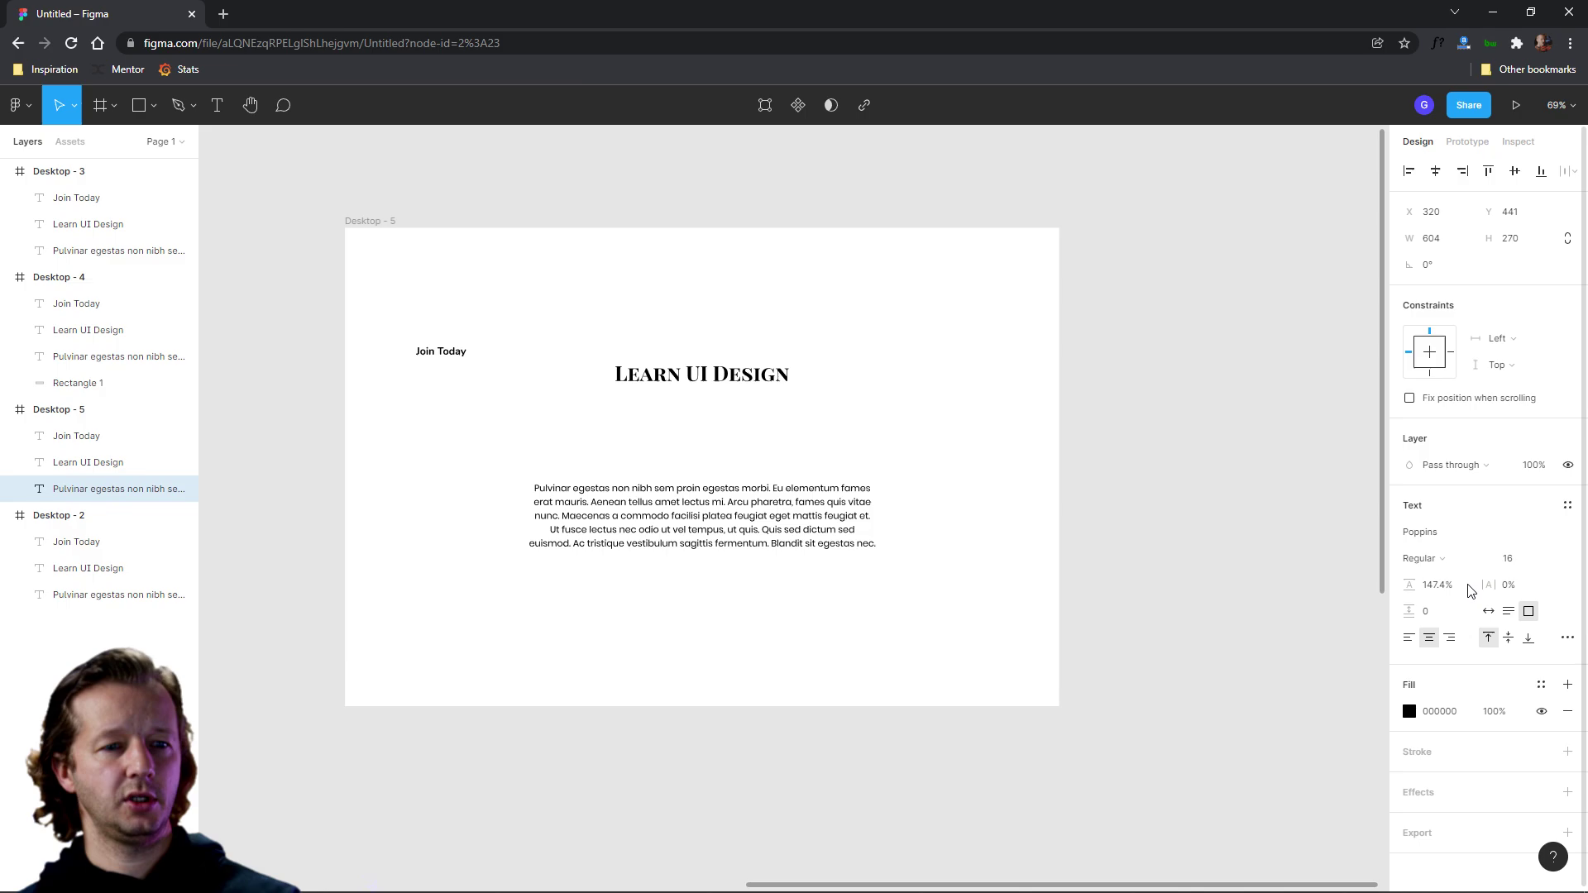
drag(1409, 585, 1432, 584)
Narrow the paragraph box so the text wraps to six lines.
click(944, 557)
click(880, 571)
drag(879, 557, 865, 556)
click(990, 567)
Enlarge the Learn UI Design heading to size 60, raise it, and delete the Join Today label.
scroll(716, 447, up, 3)
click(697, 346)
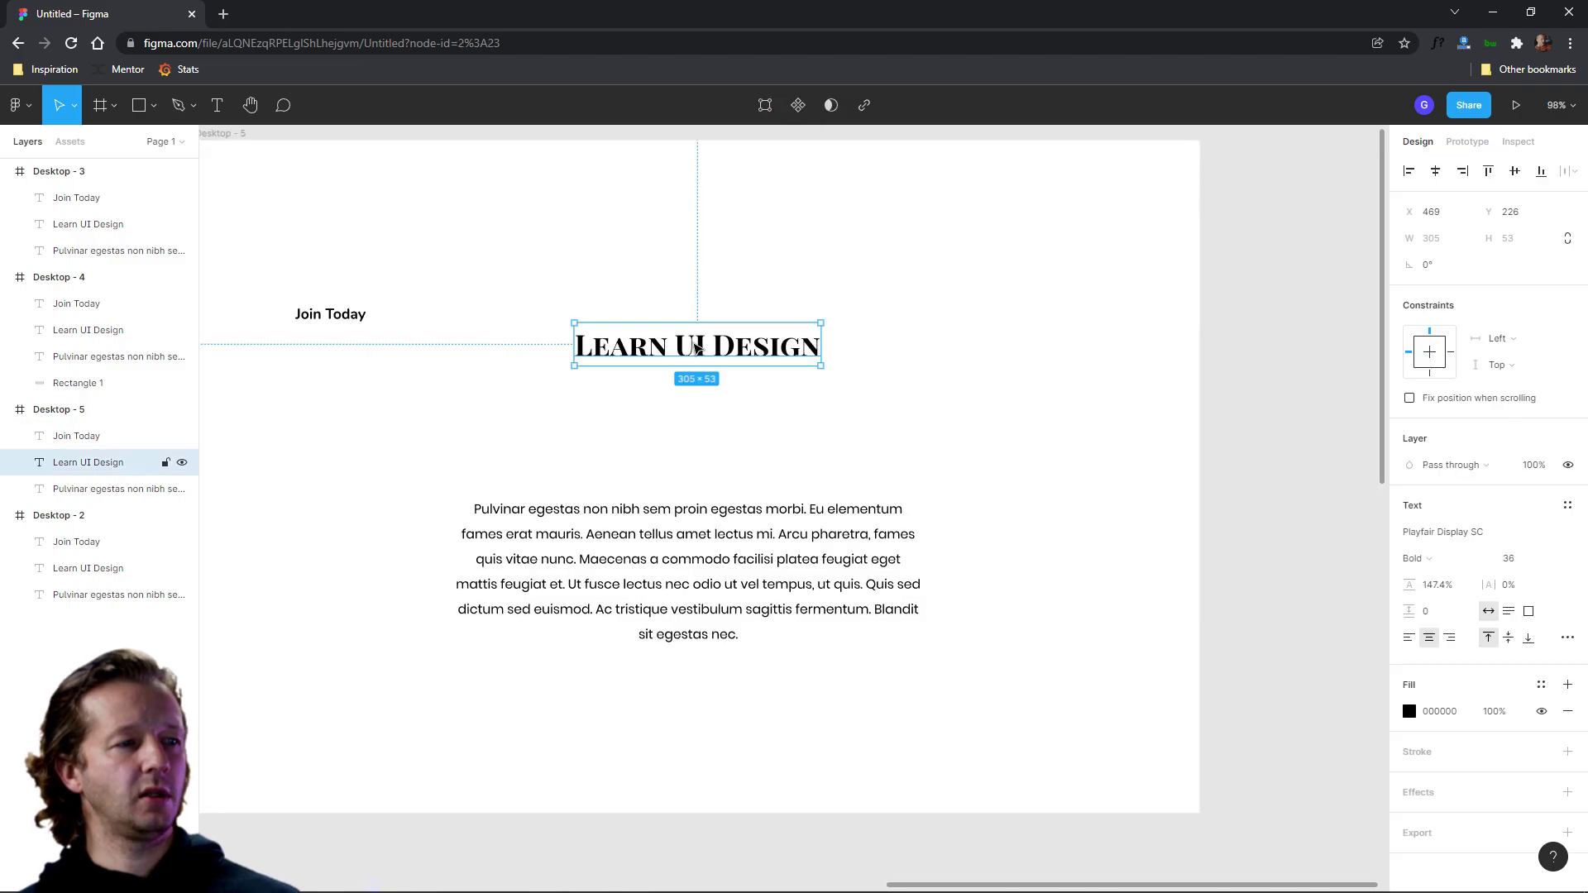
click(1532, 566)
text(6)
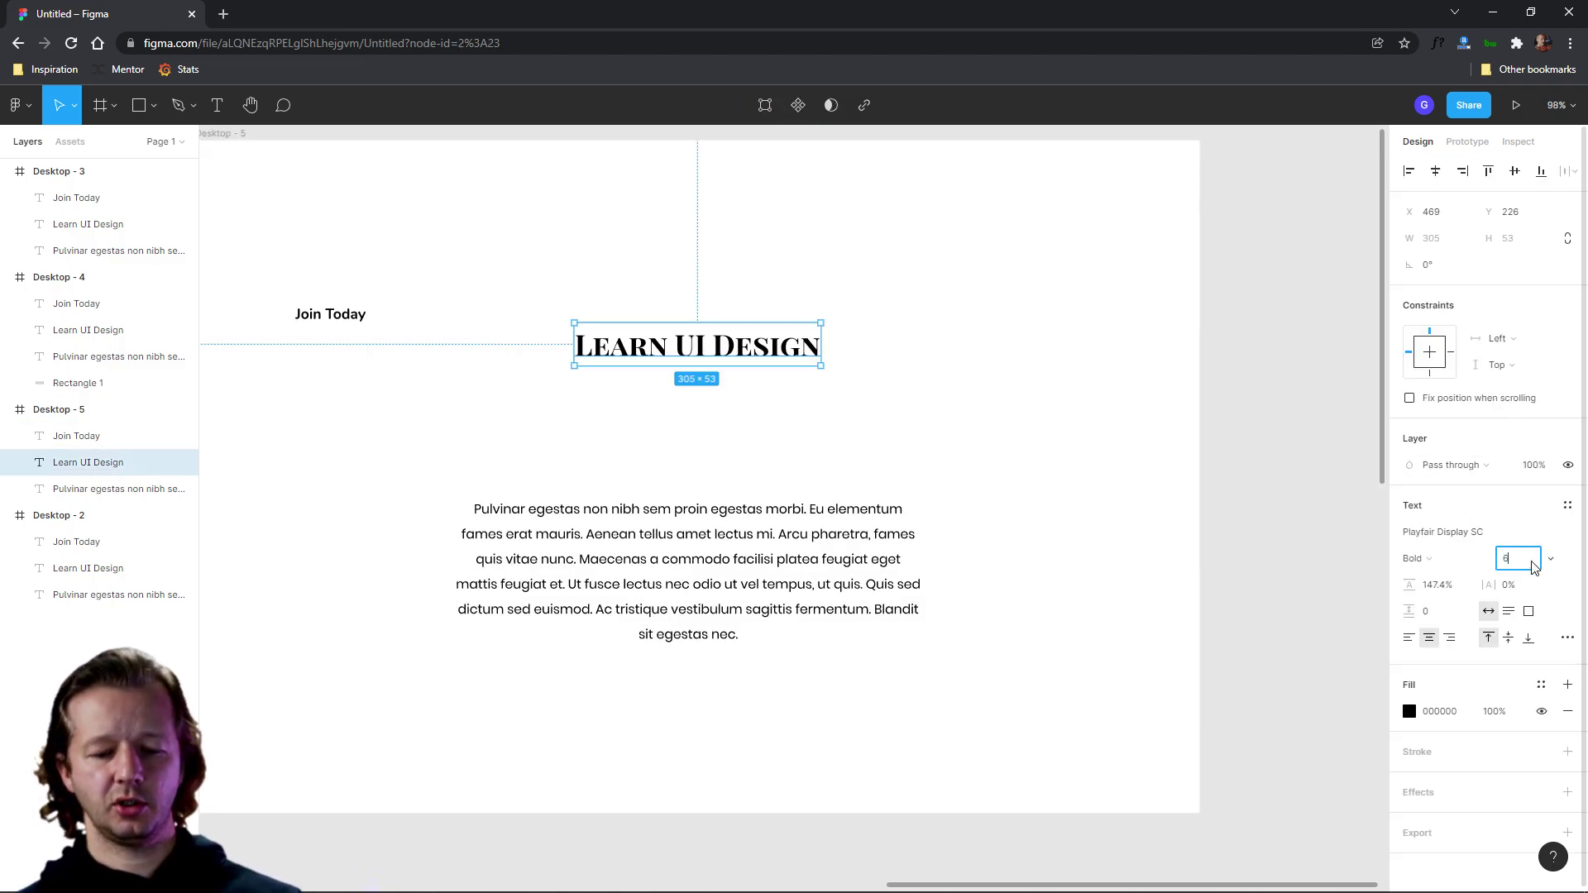
text(0)
key(Return)
drag(711, 374, 716, 341)
key(Escape)
drag(348, 316, 912, 444)
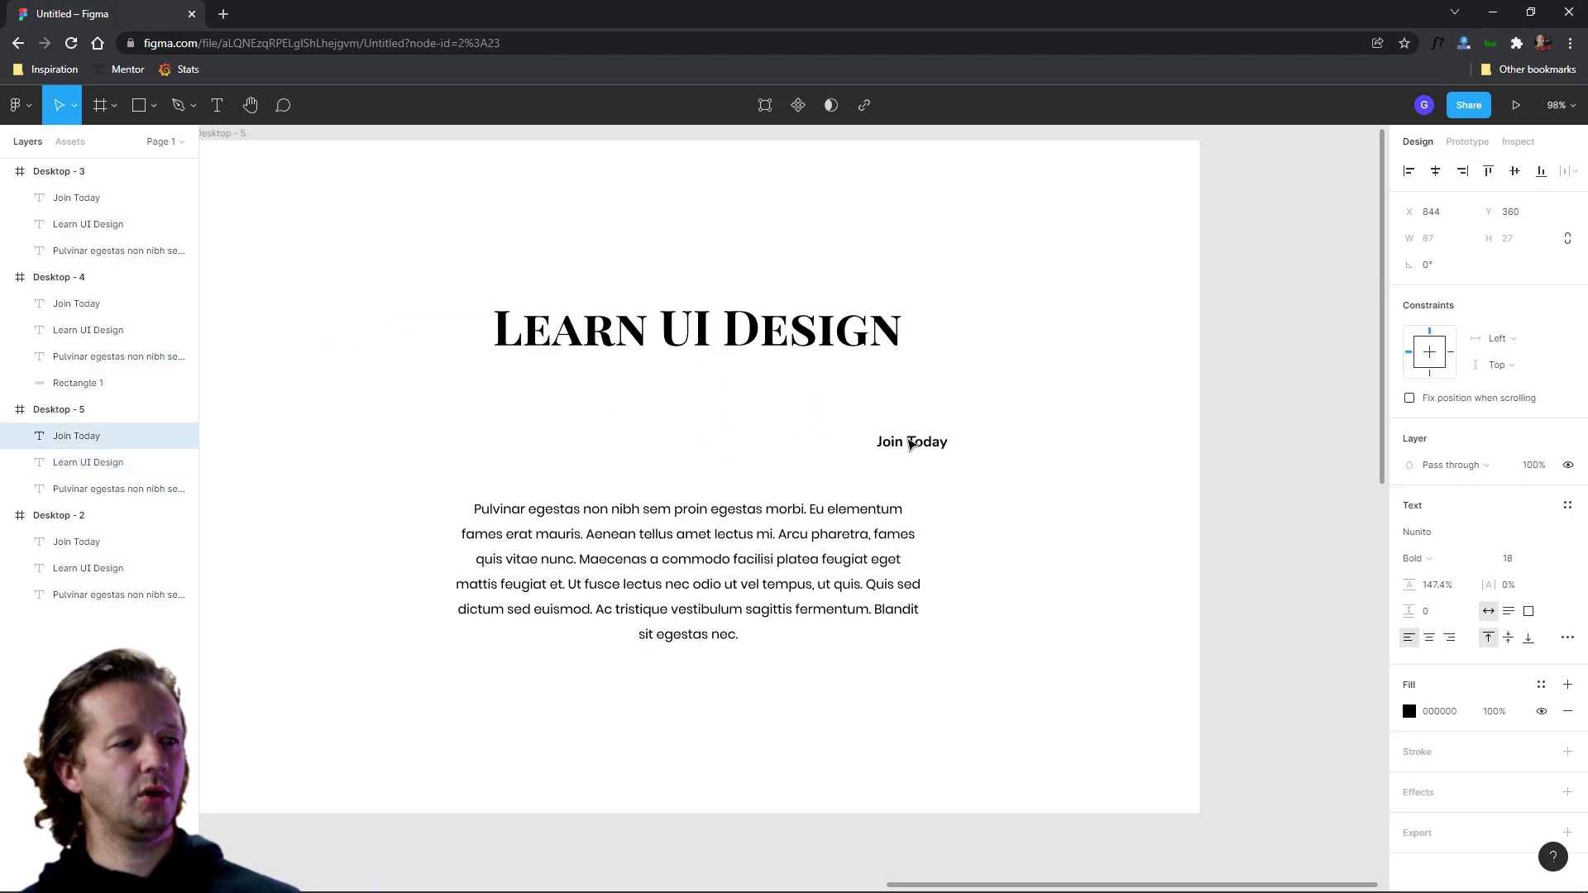
key(Delete)
Duplicate the heading below itself as a 'MASTERFUL DESIGN' subheading at size 24.
click(686, 348)
key(ctrl+d)
drag(748, 337, 754, 407)
double_click(751, 405)
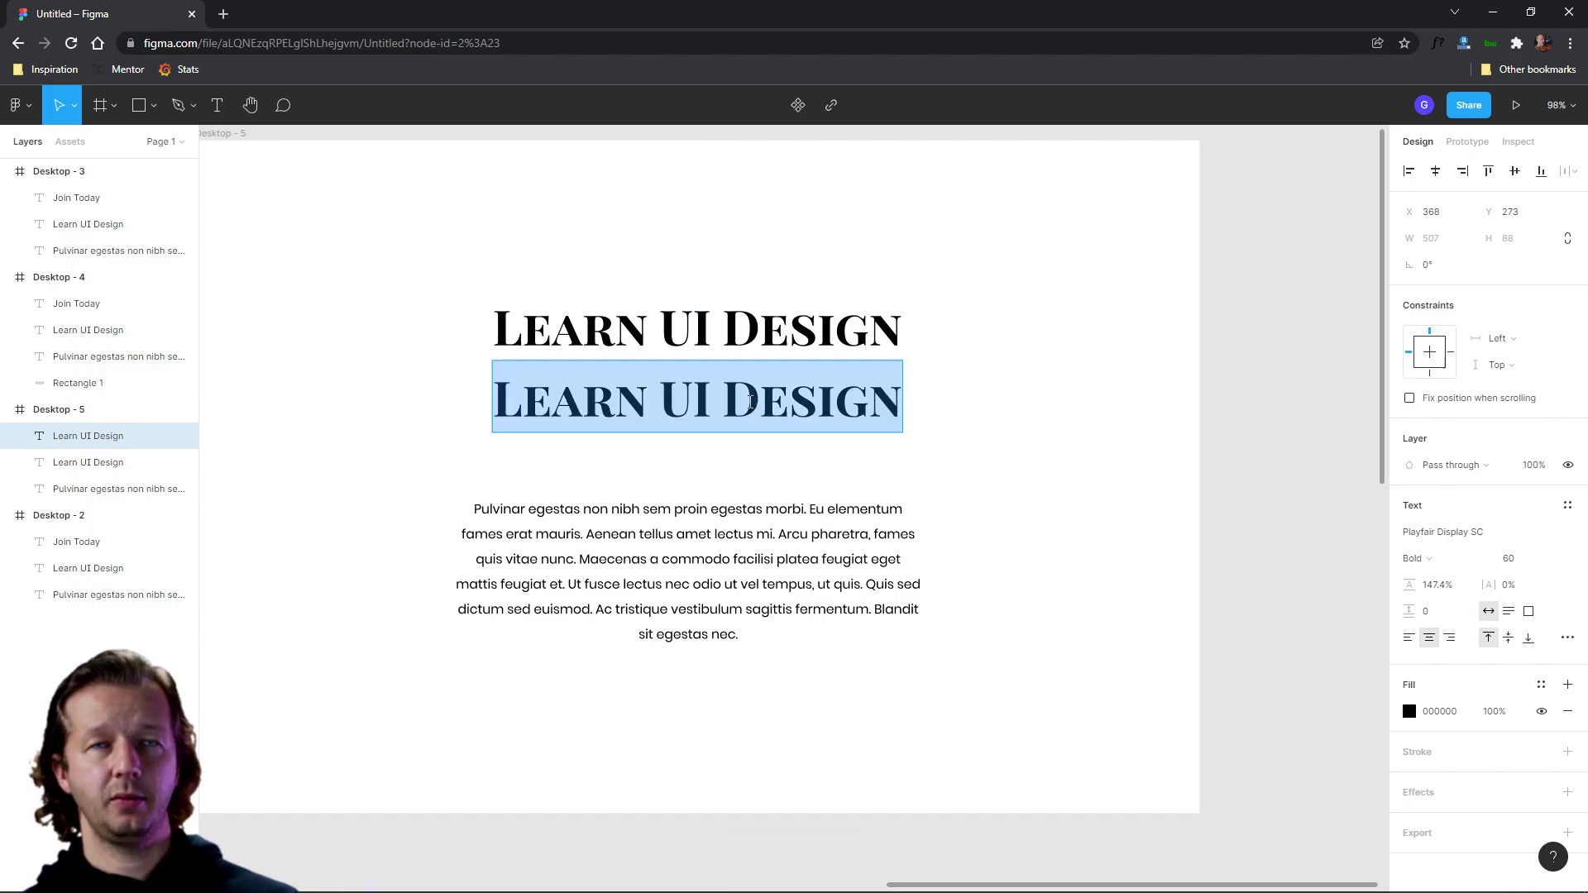
text(MASTERFUL DESIGN)
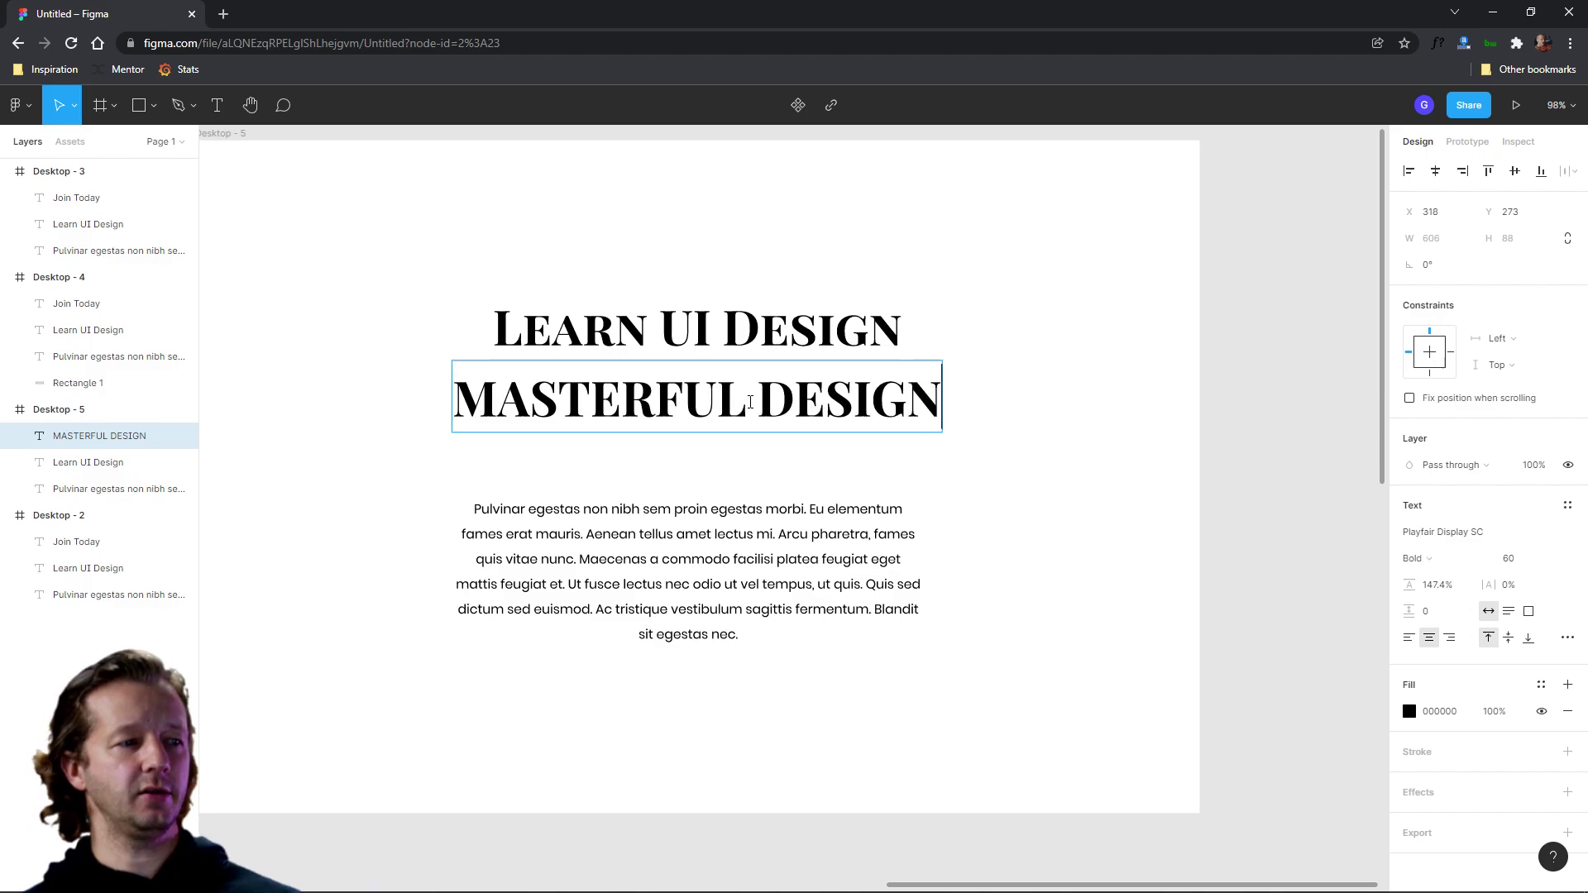
key(Escape)
click(1513, 559)
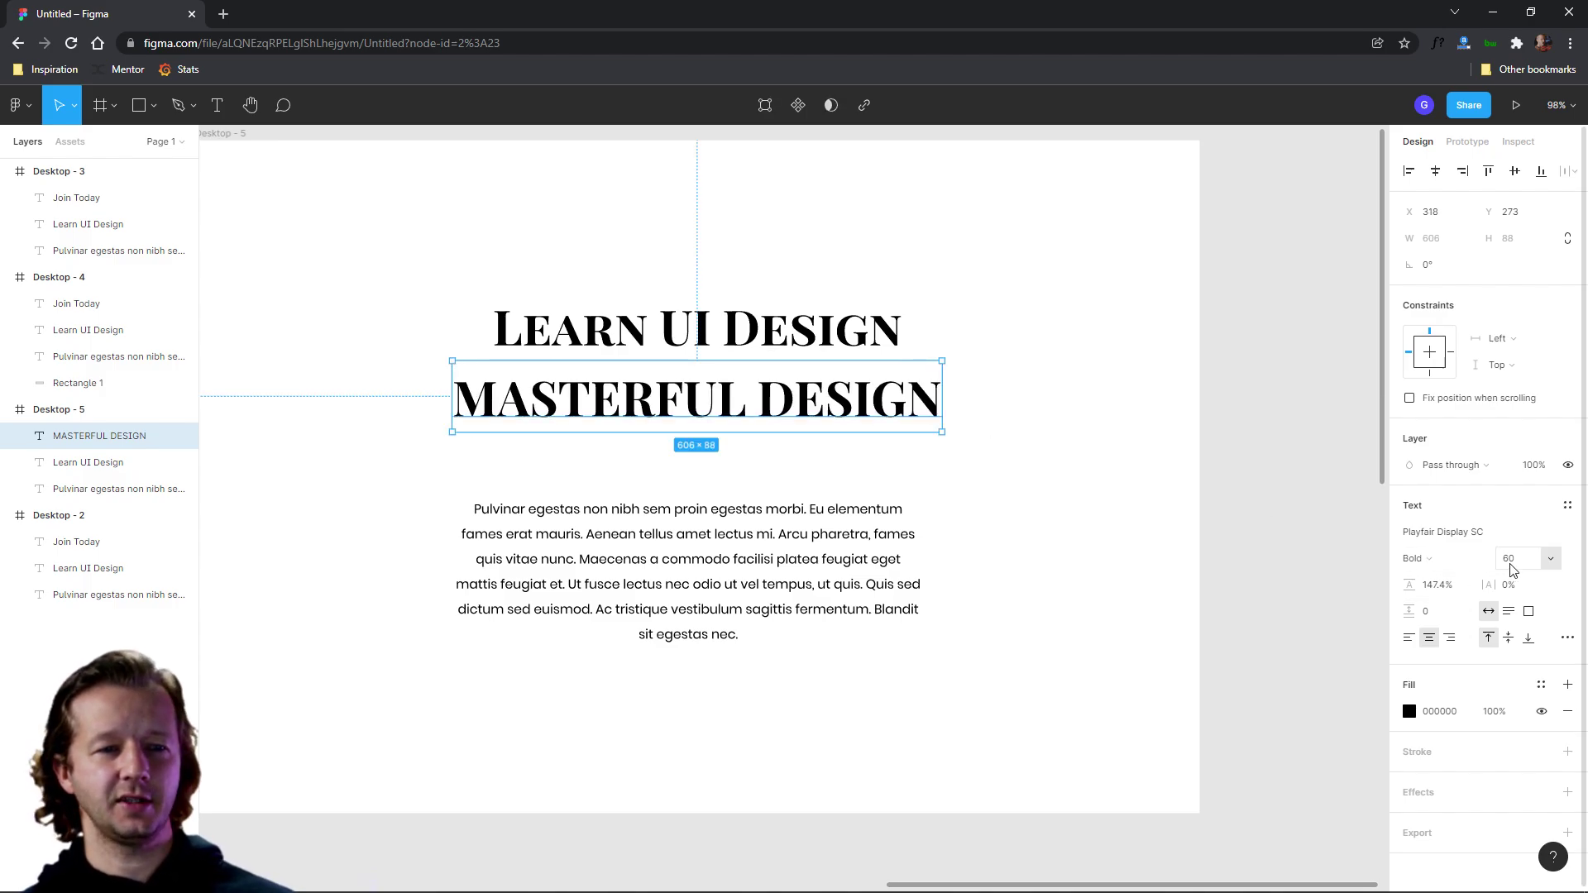
text(24)
key(Return)
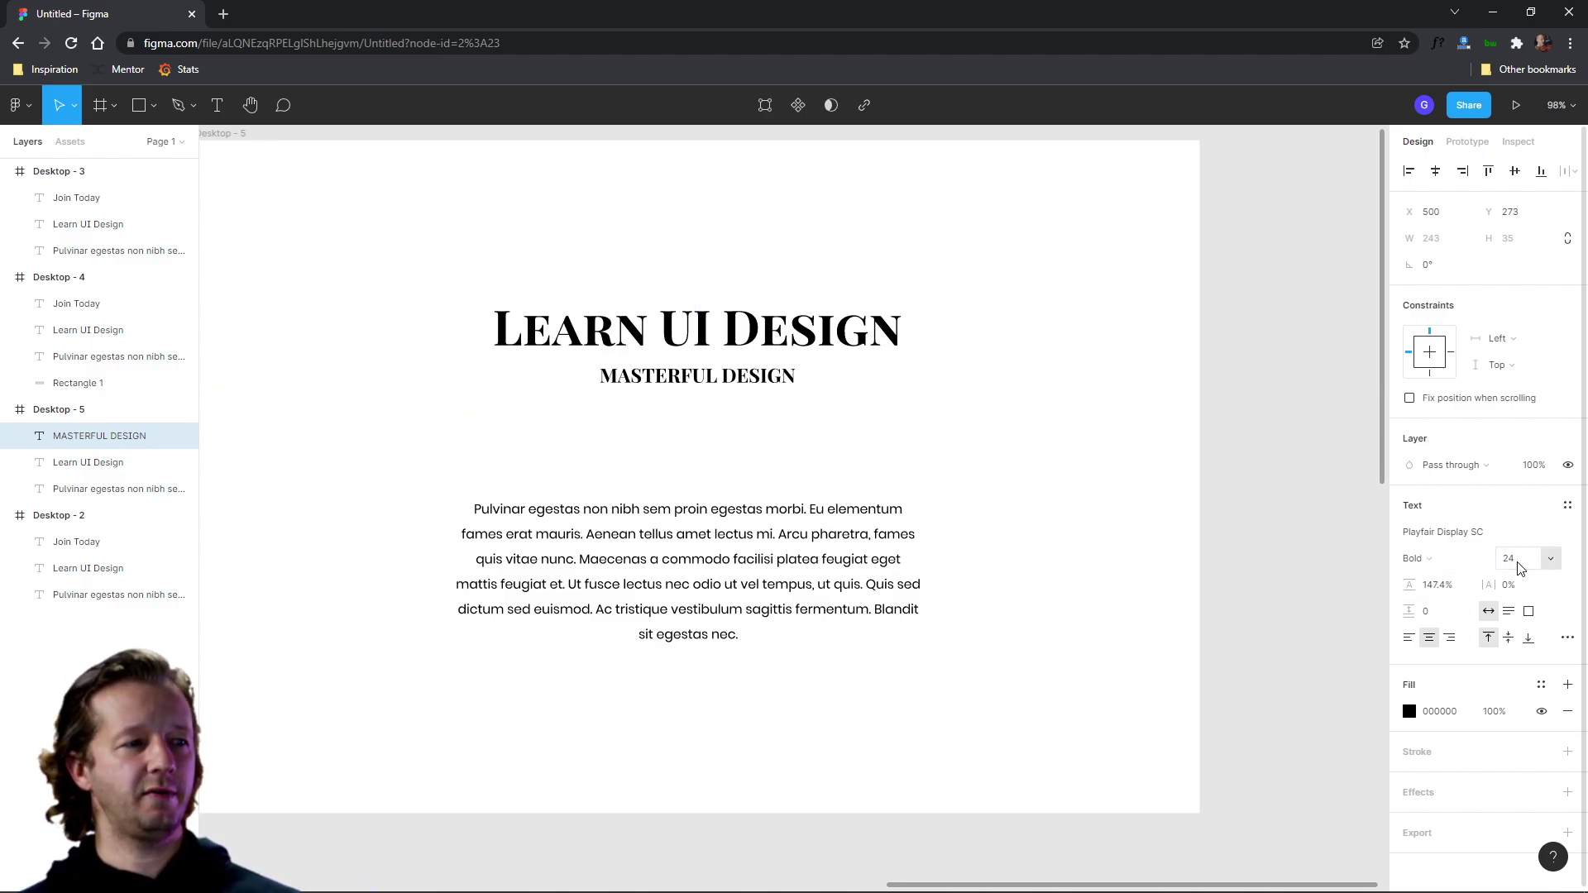
click(938, 500)
scroll(844, 469, down, 3)
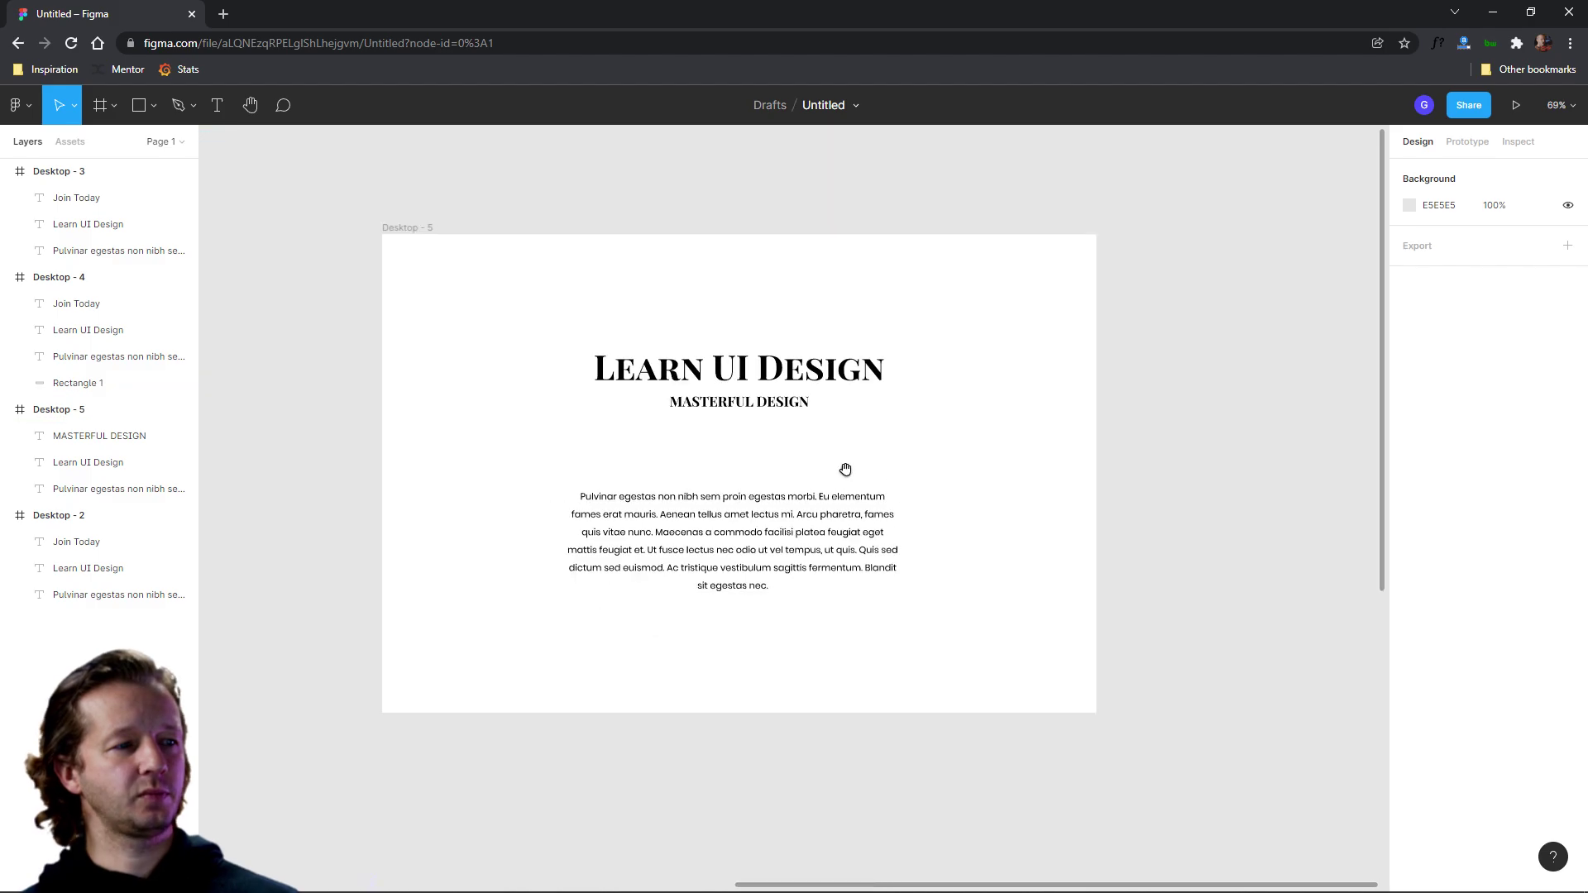
click(802, 406)
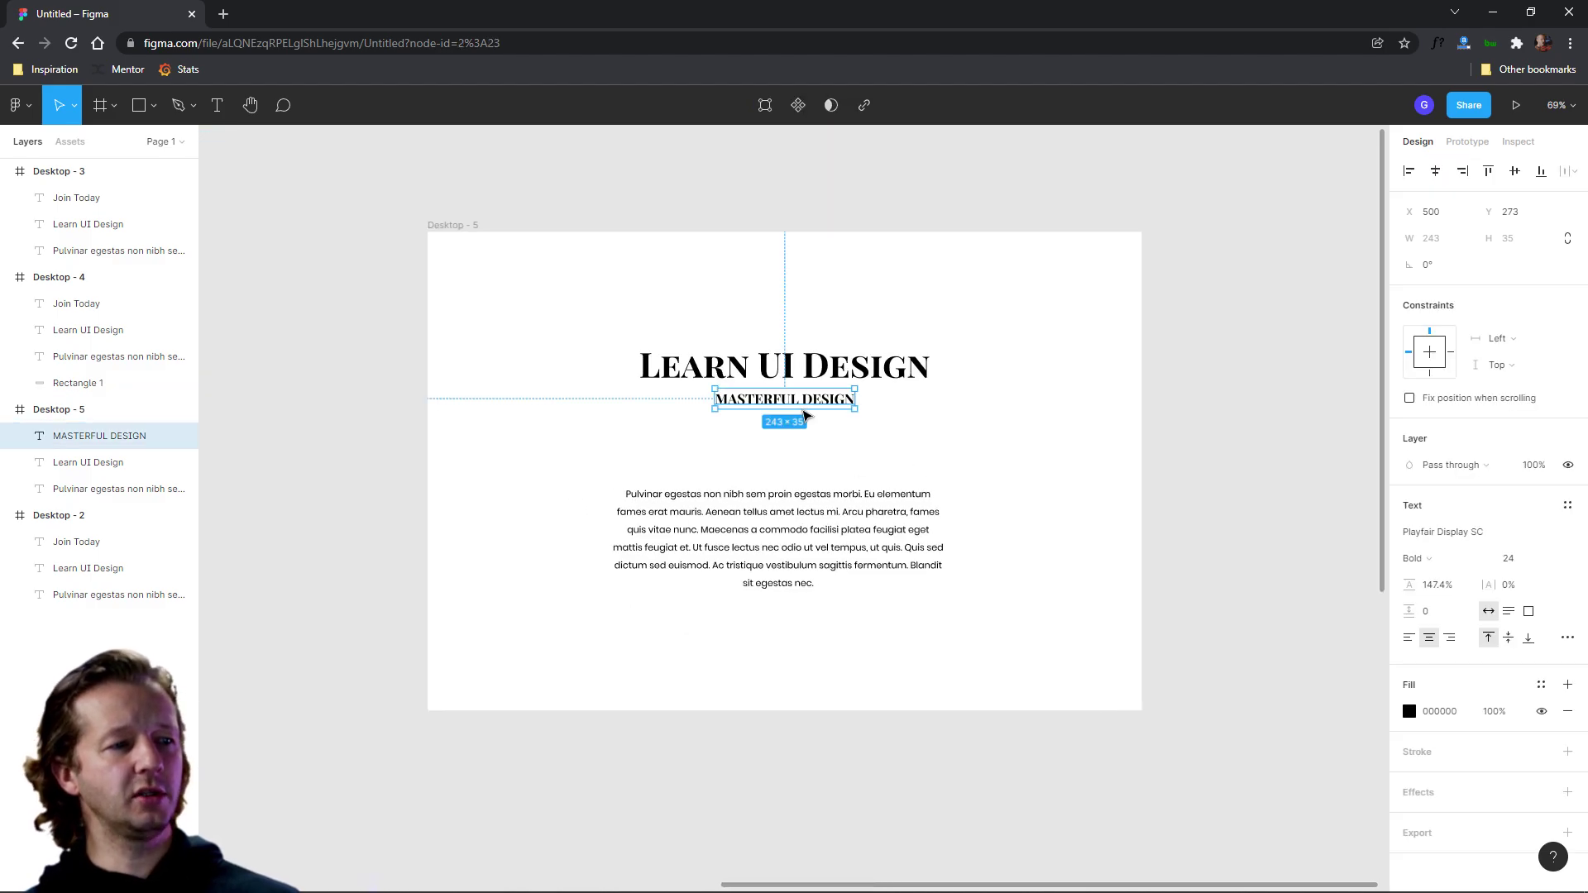
click(982, 432)
drag(548, 319, 939, 456)
drag(814, 391, 814, 411)
click(1034, 486)
click(835, 426)
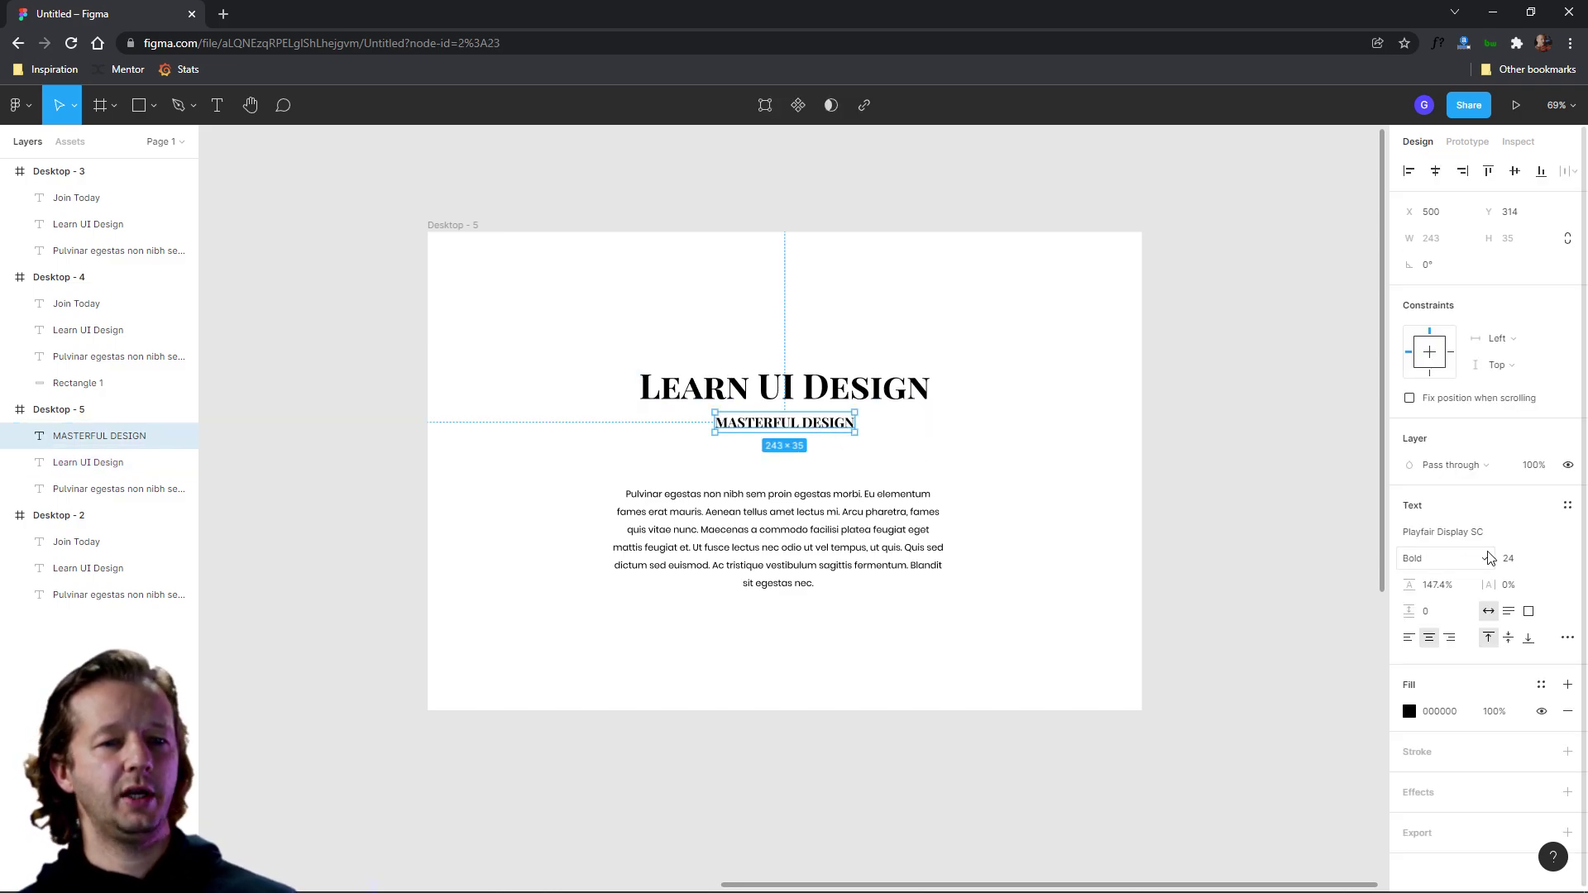
drag(1493, 585, 1576, 596)
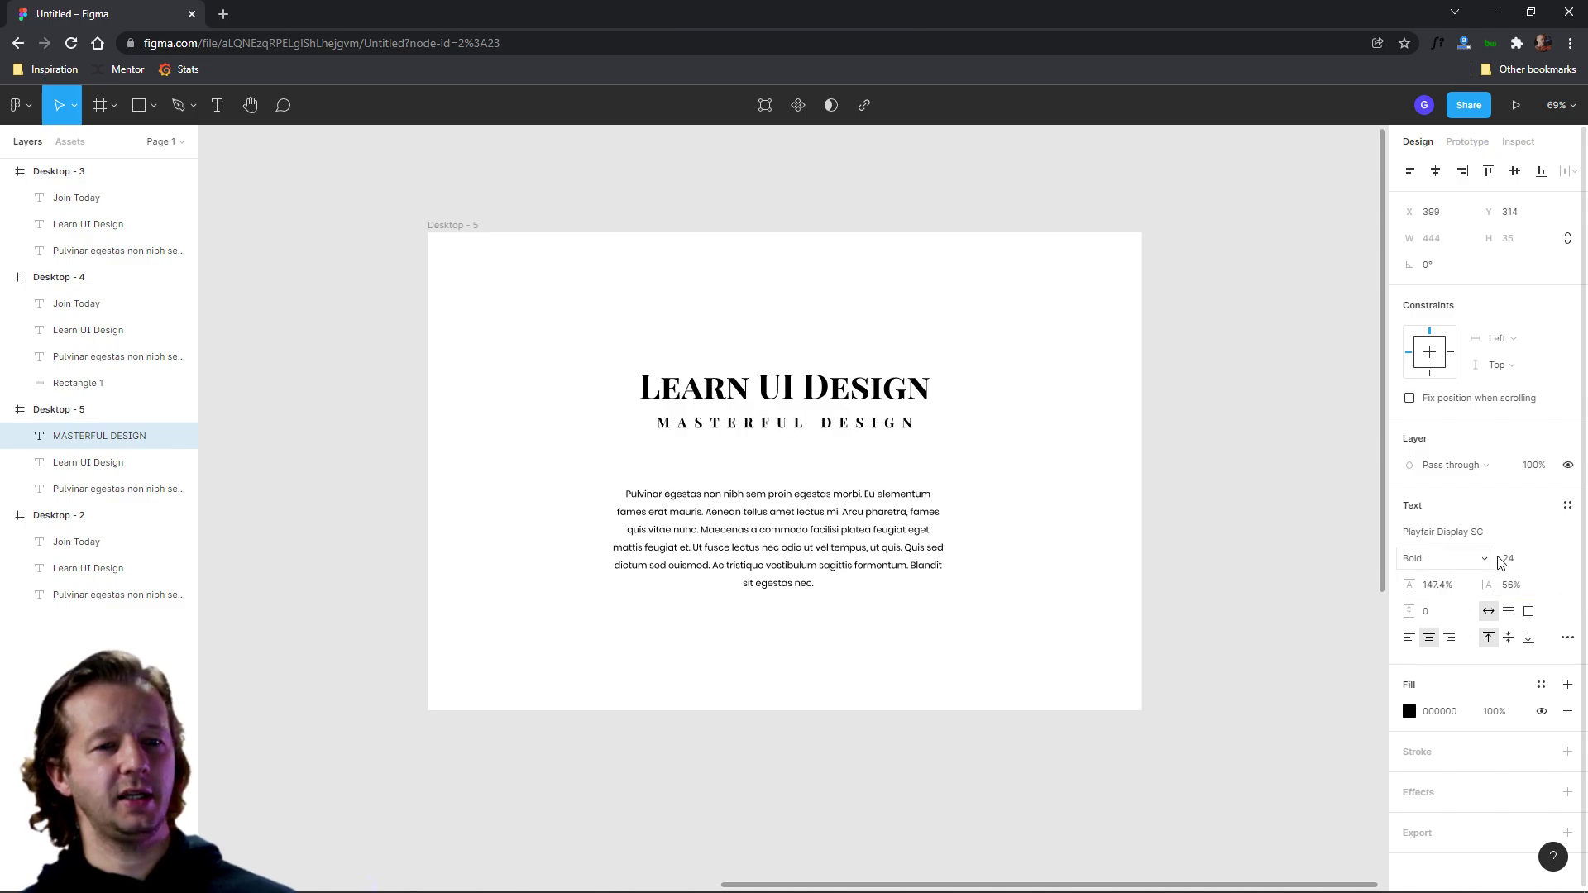
click(1510, 560)
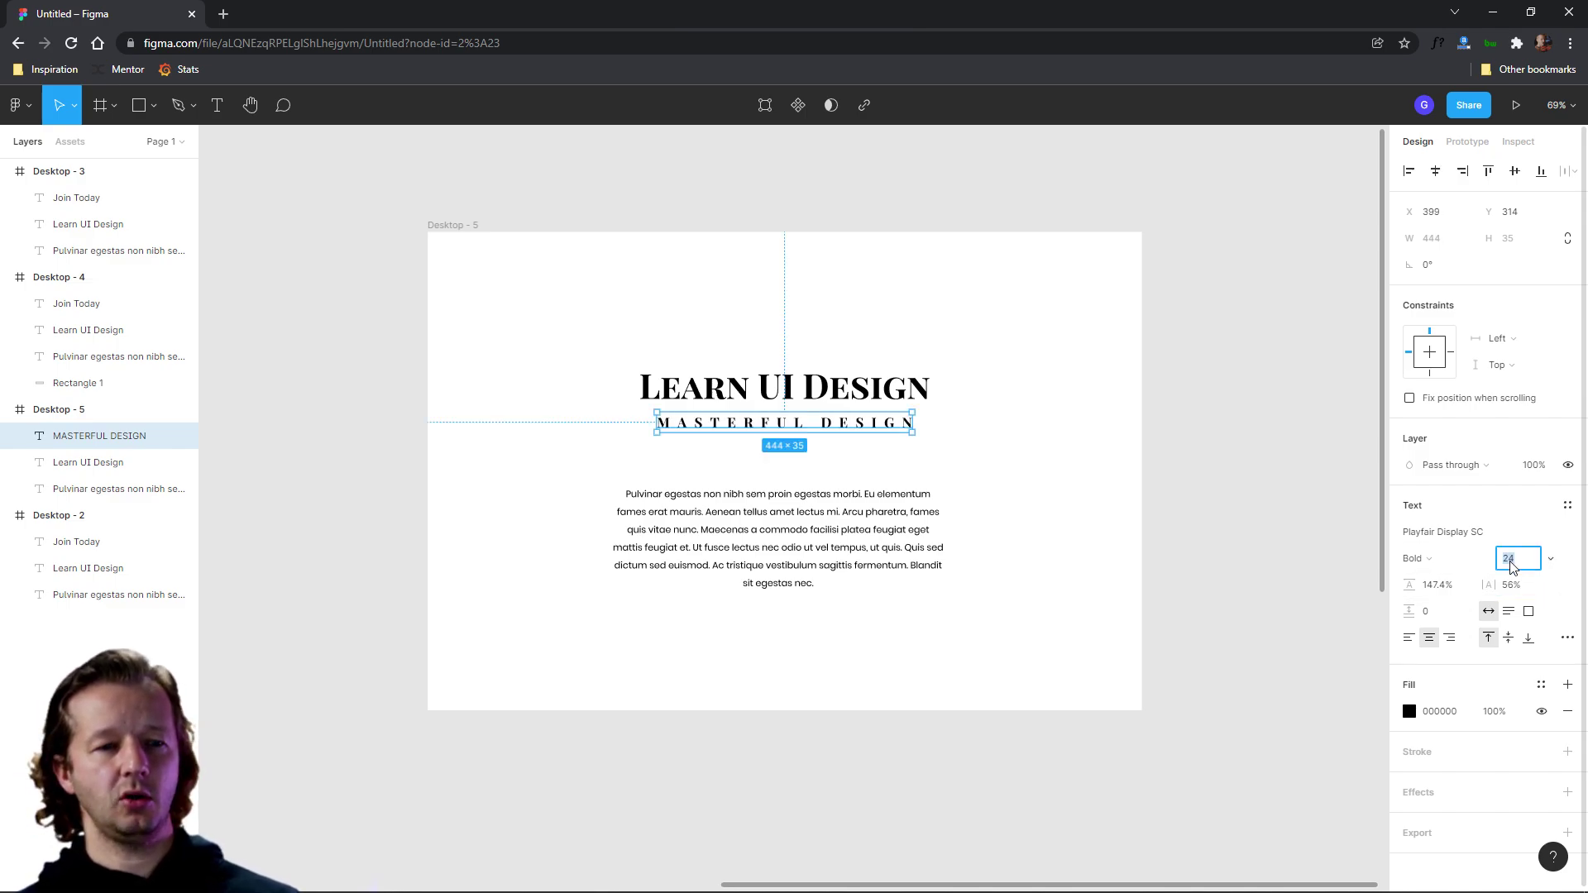
text(18)
key(Return)
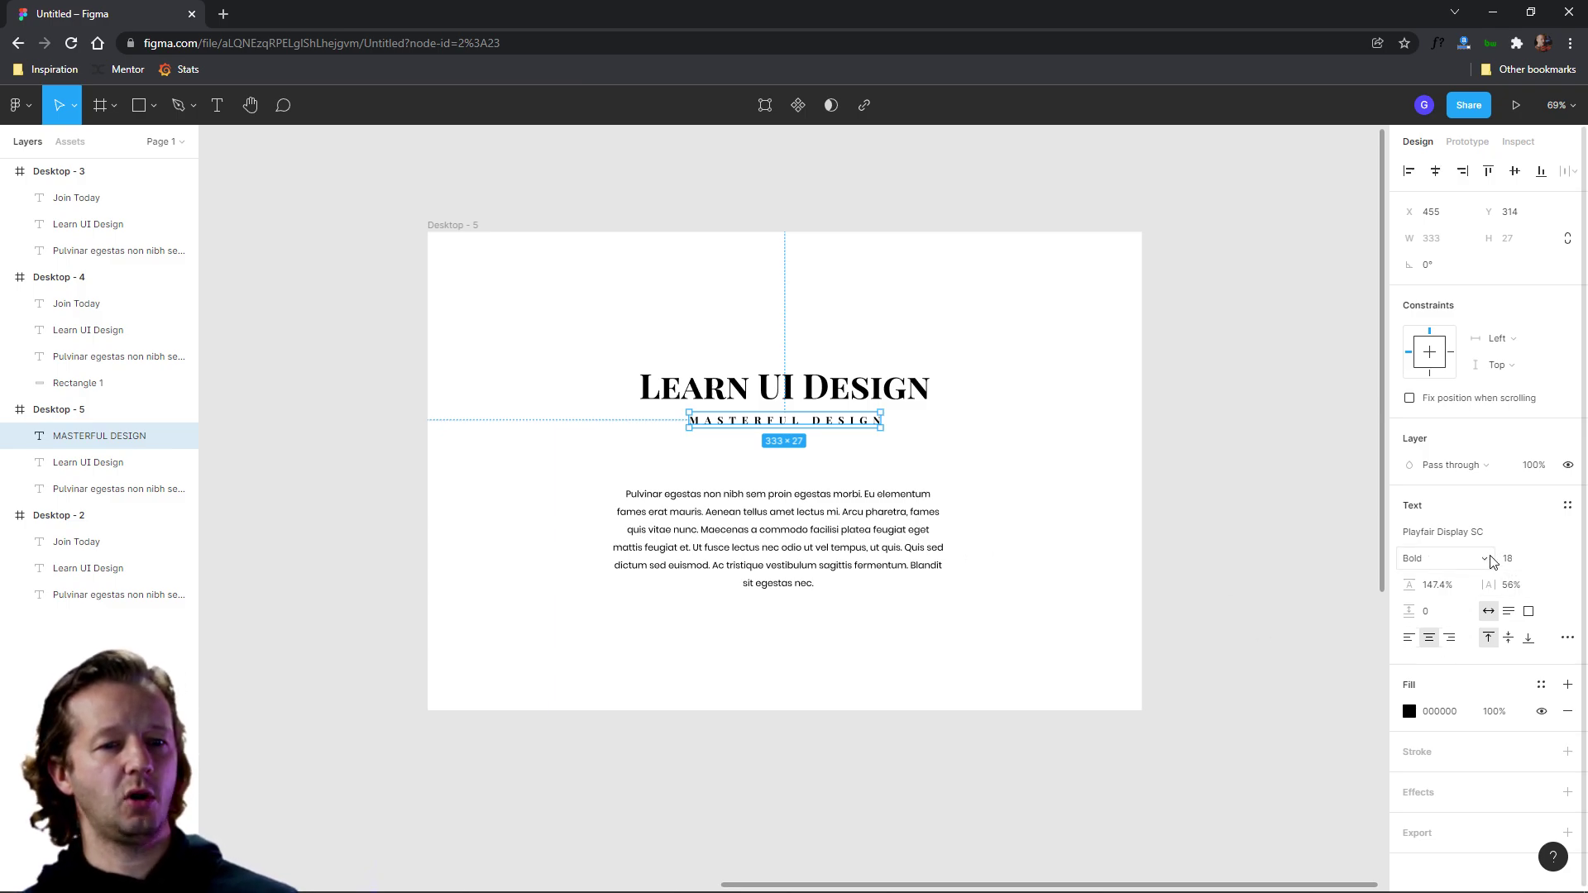
drag(1488, 584, 1540, 591)
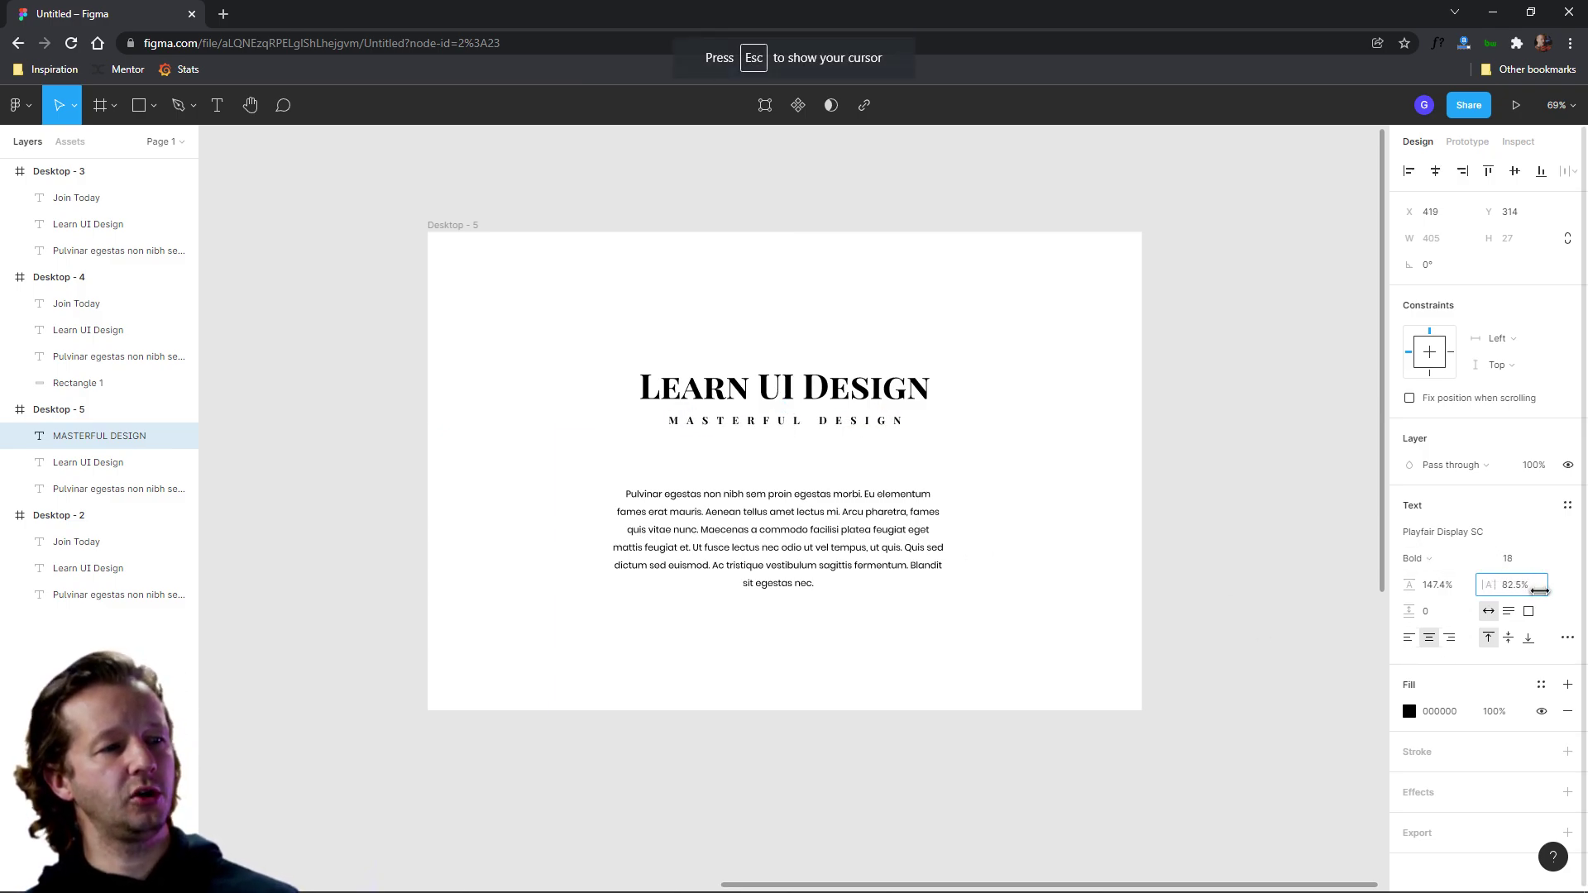
key(Escape)
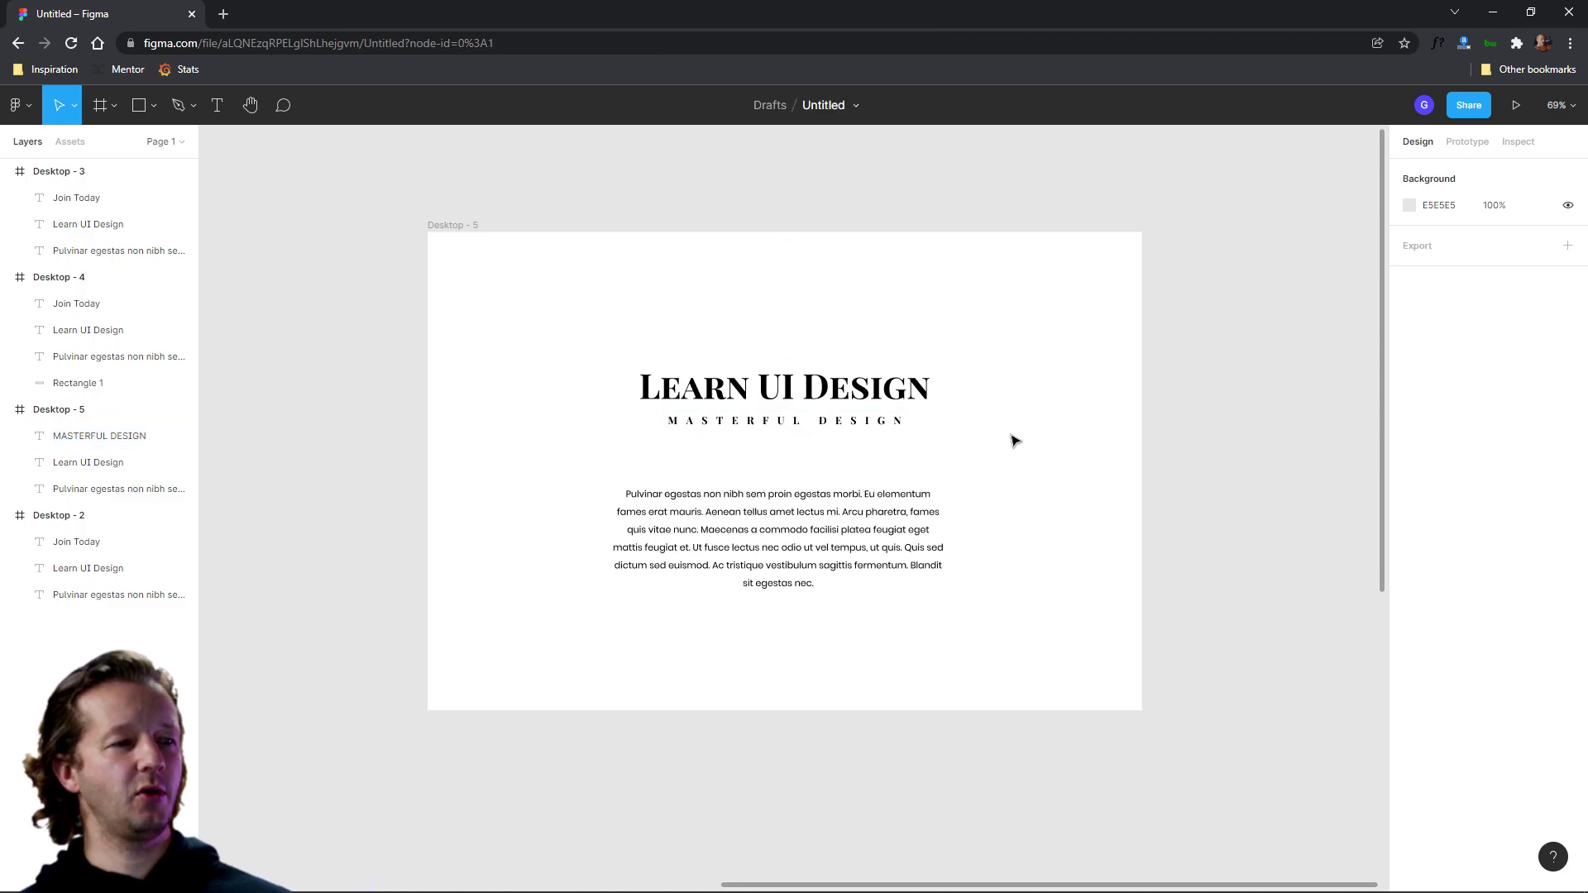
scroll(1020, 463, up, 3)
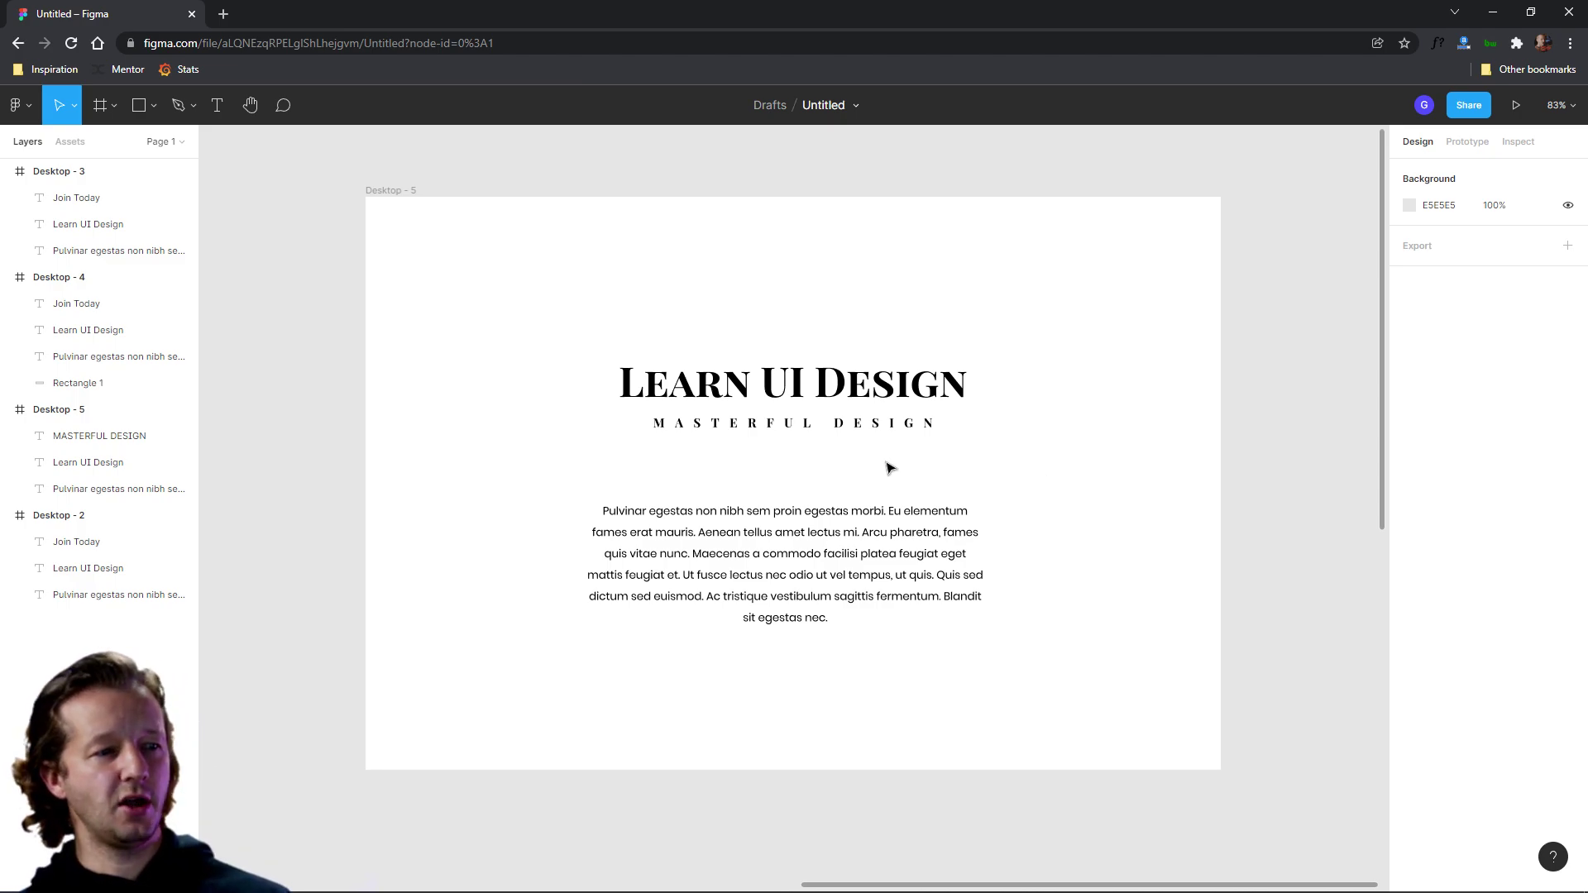
click(887, 423)
click(916, 444)
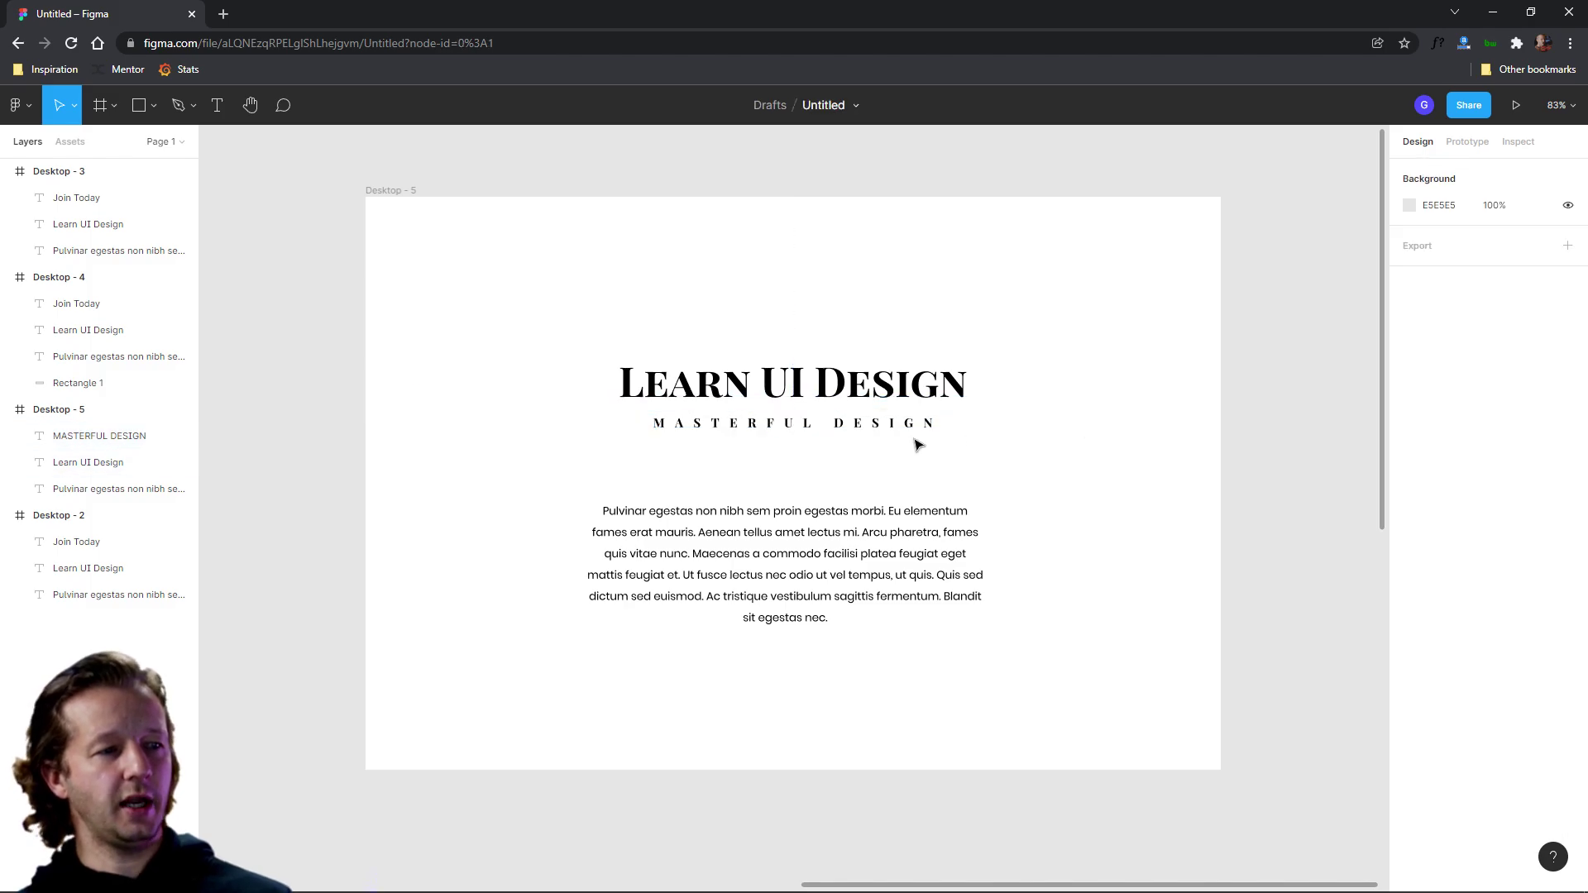
click(877, 425)
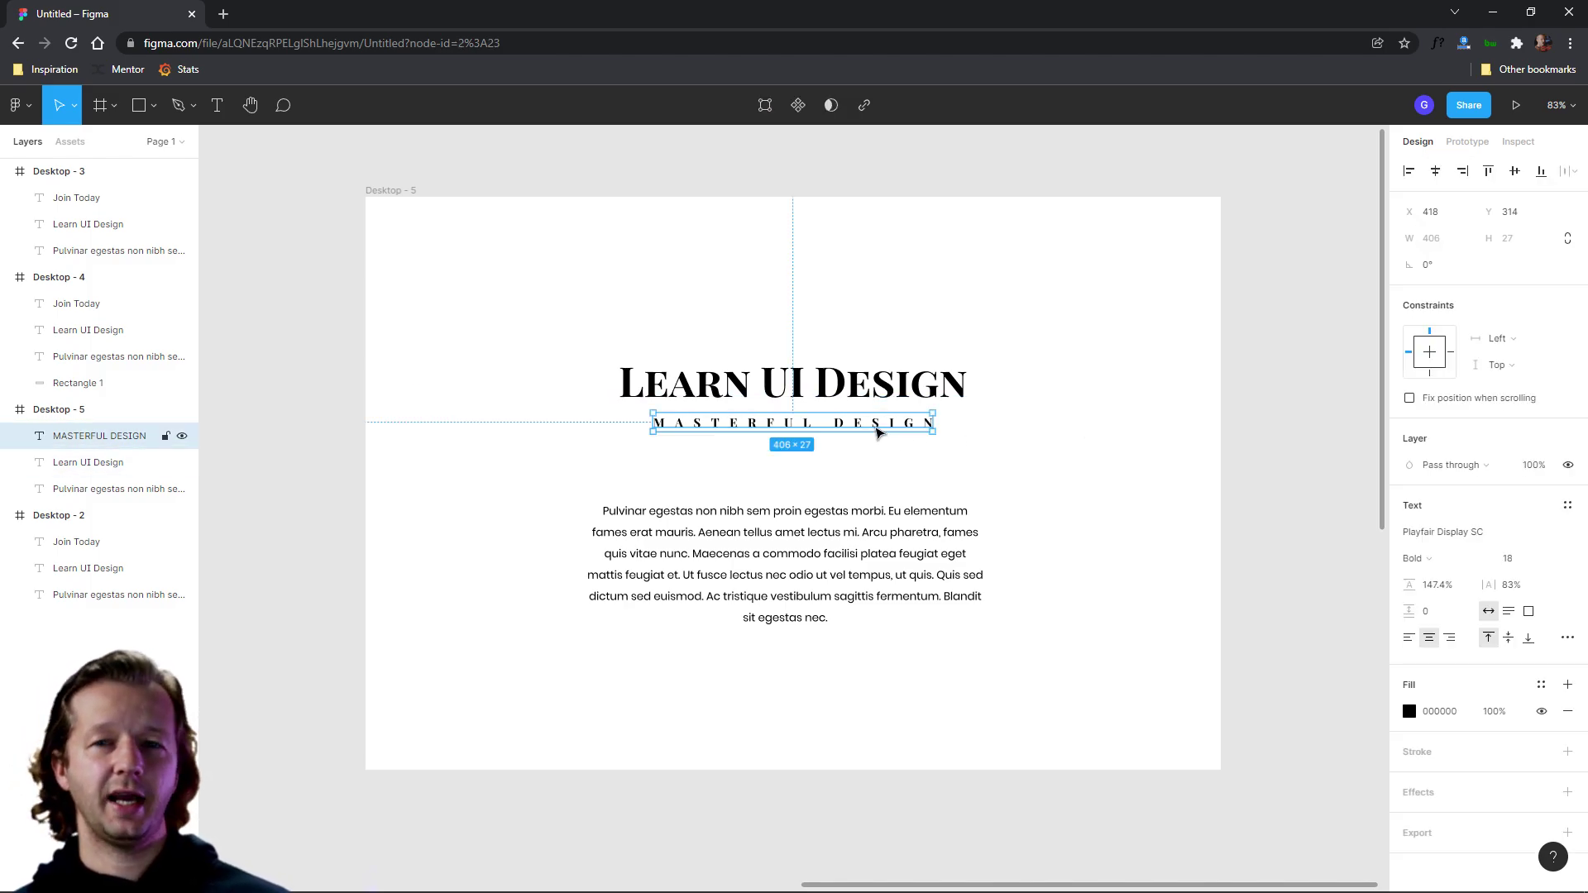
double_click(879, 426)
click(885, 423)
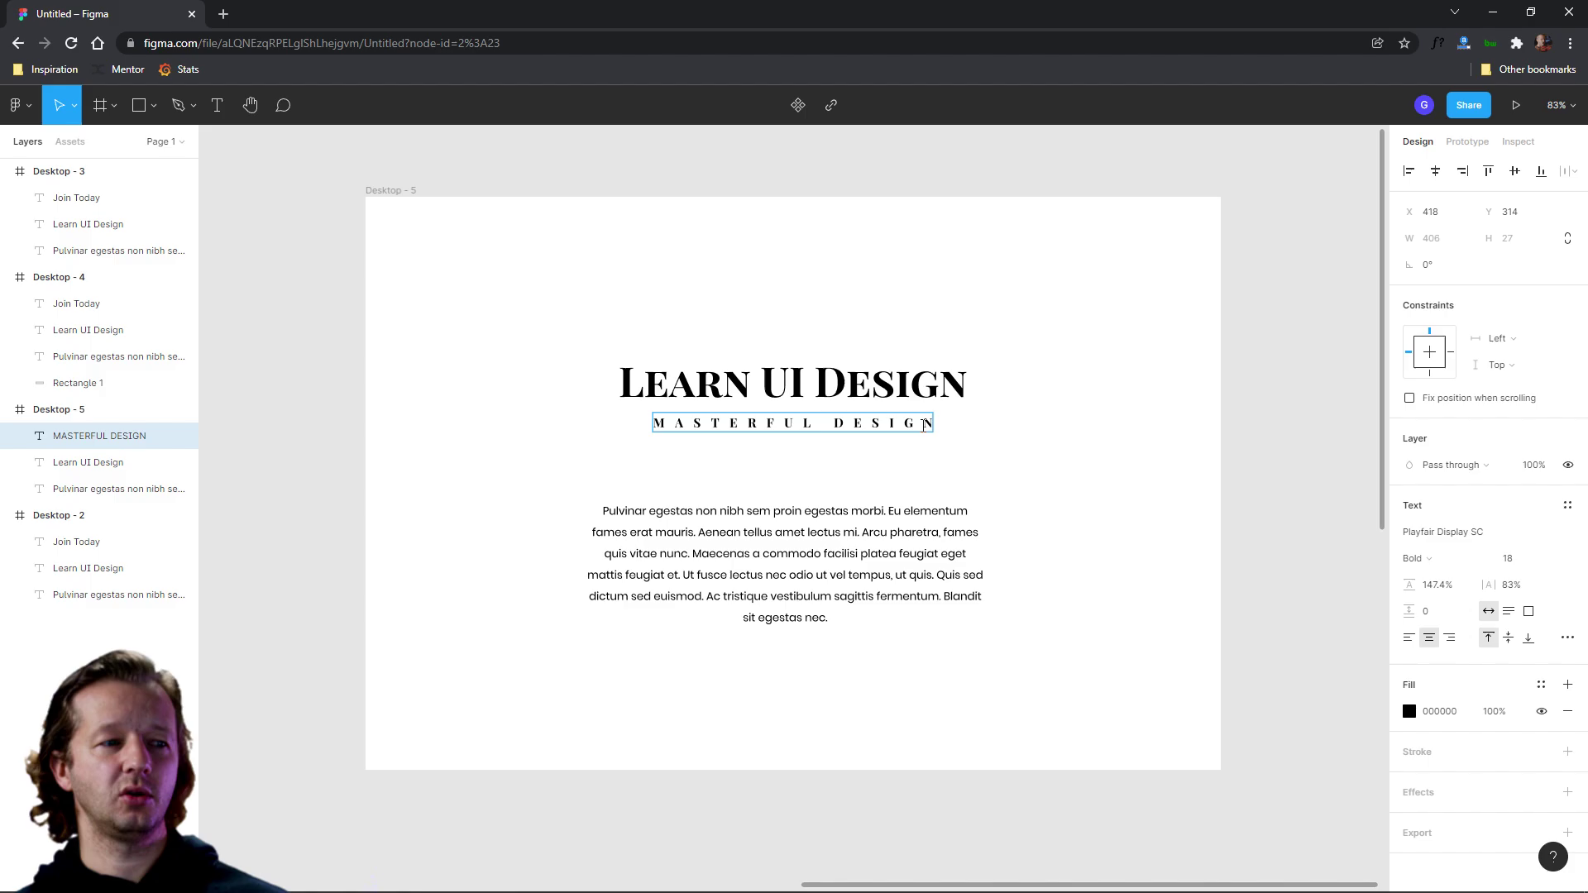
key(Escape)
click(1050, 447)
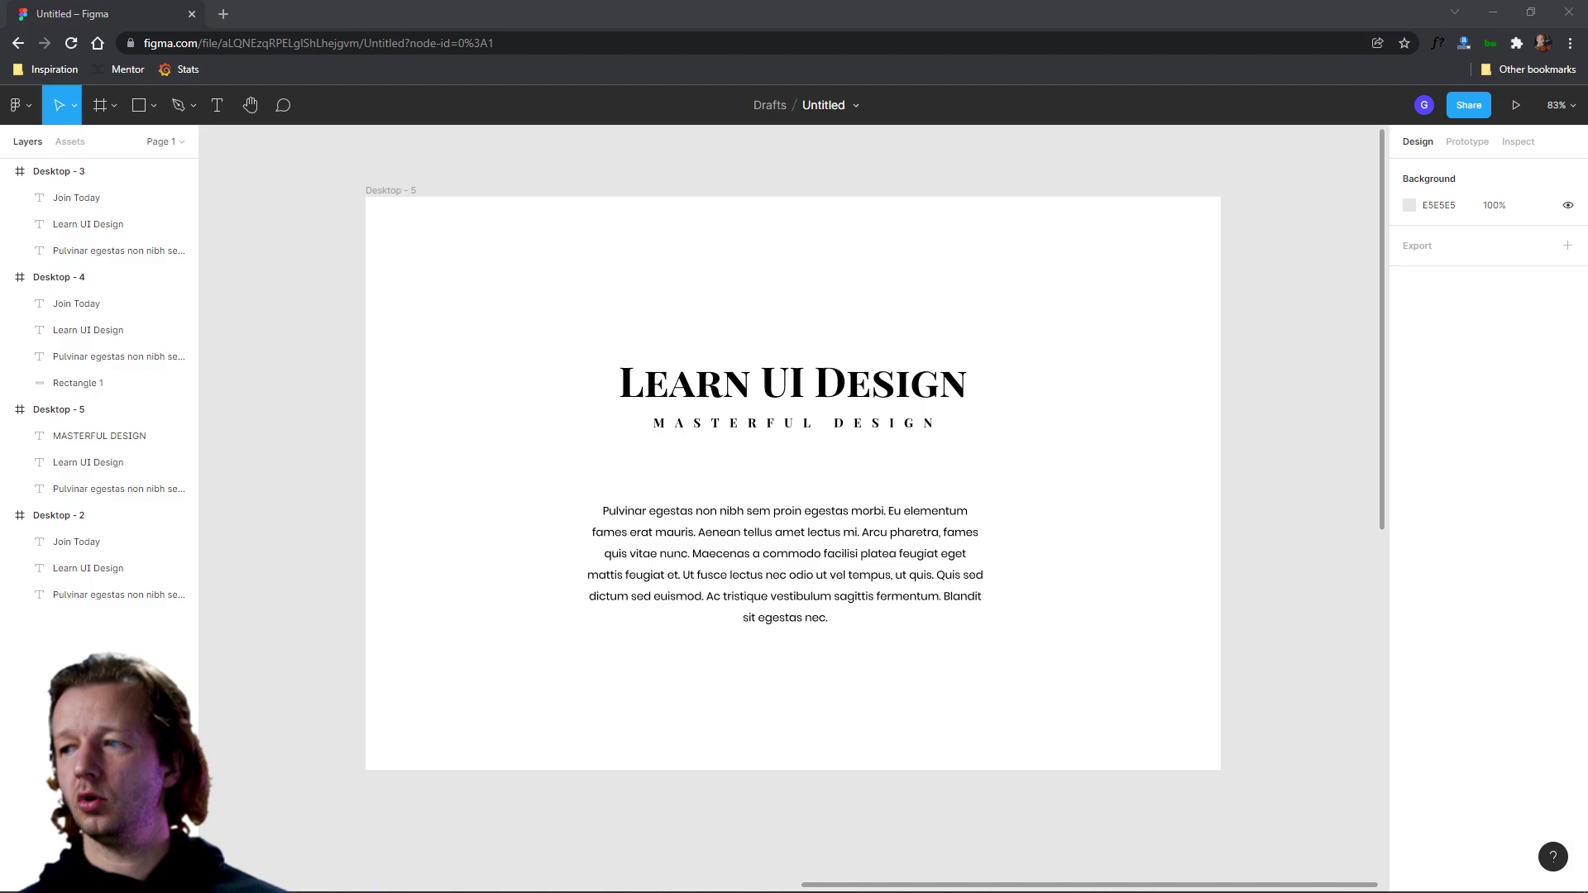
Alt-drag Desktop - 5 to the right to create the Desktop - 6 copy.
scroll(943, 343, down, 5)
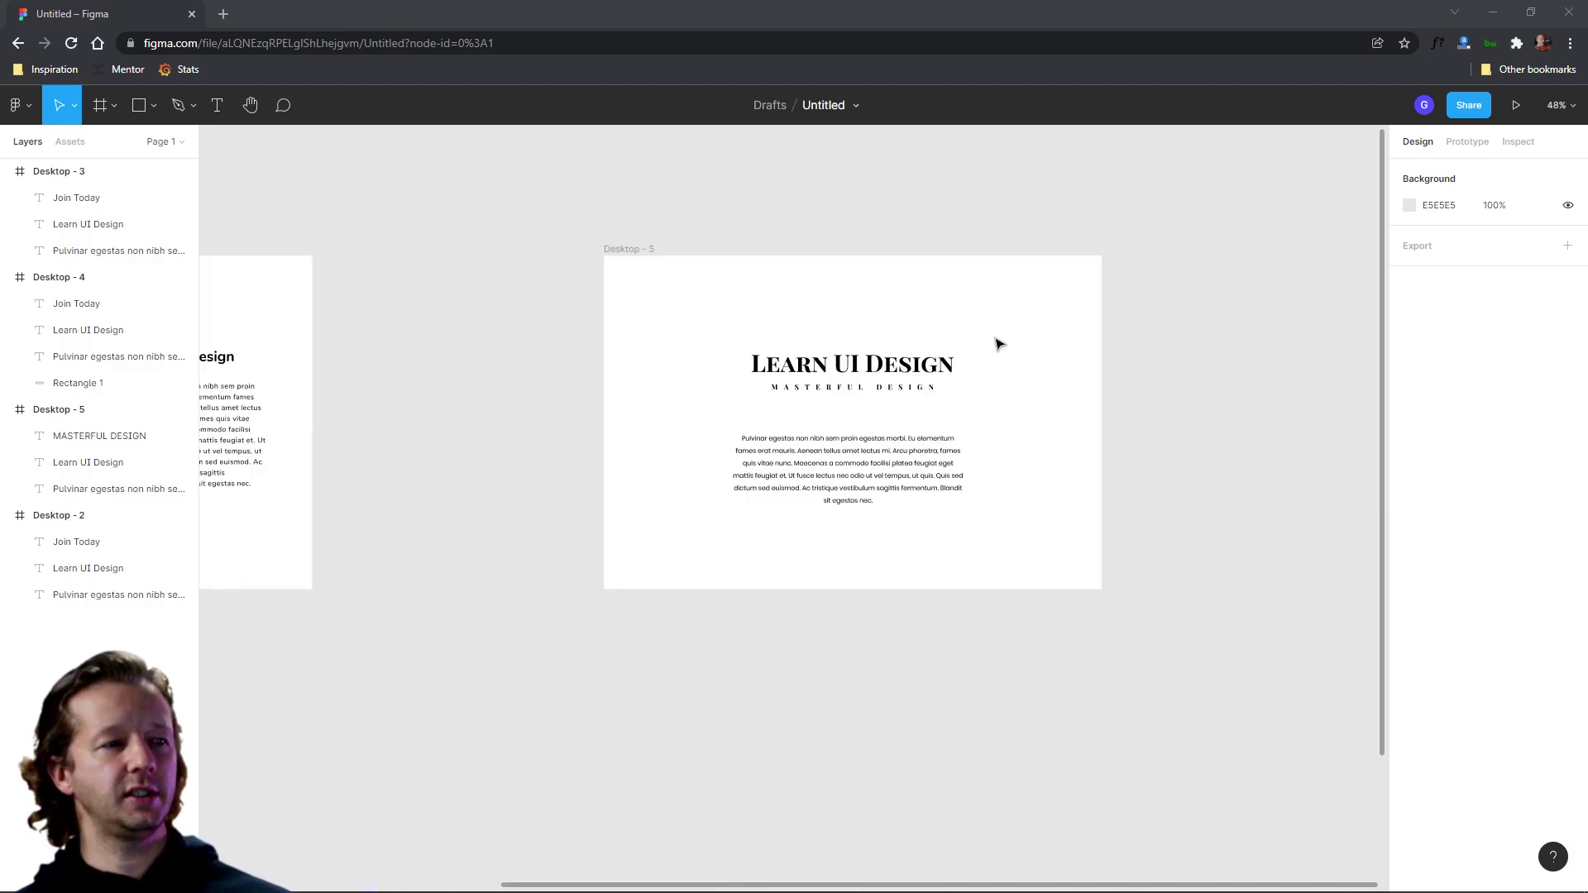
scroll(721, 325, right, 3)
scroll(721, 325, right, 4)
click(272, 259)
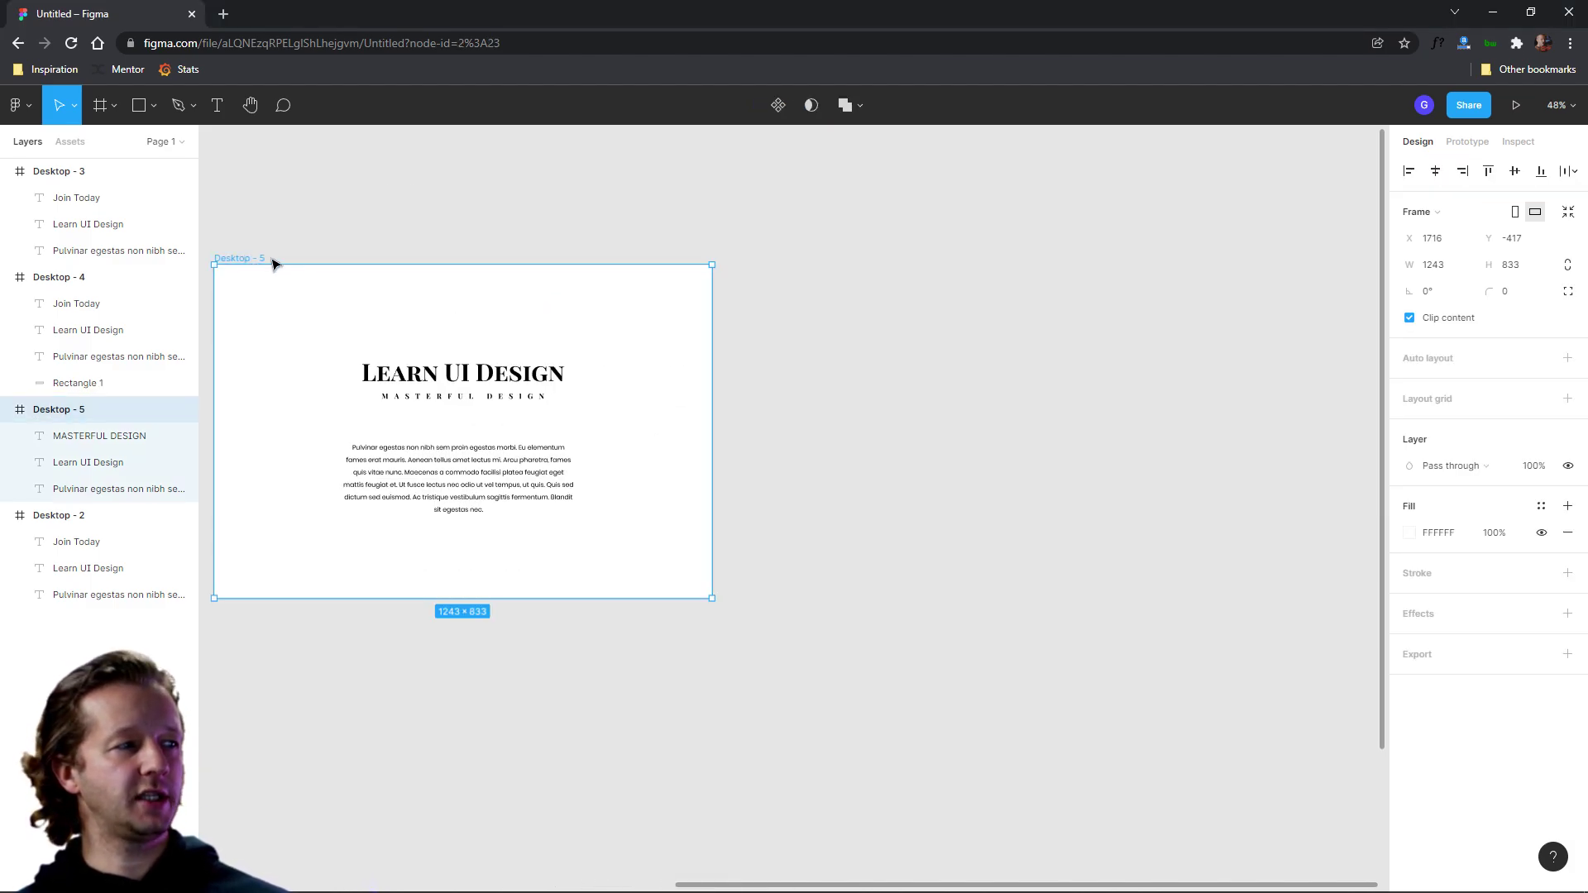
drag(273, 259, 805, 259)
click(885, 239)
scroll(827, 242, right, 3)
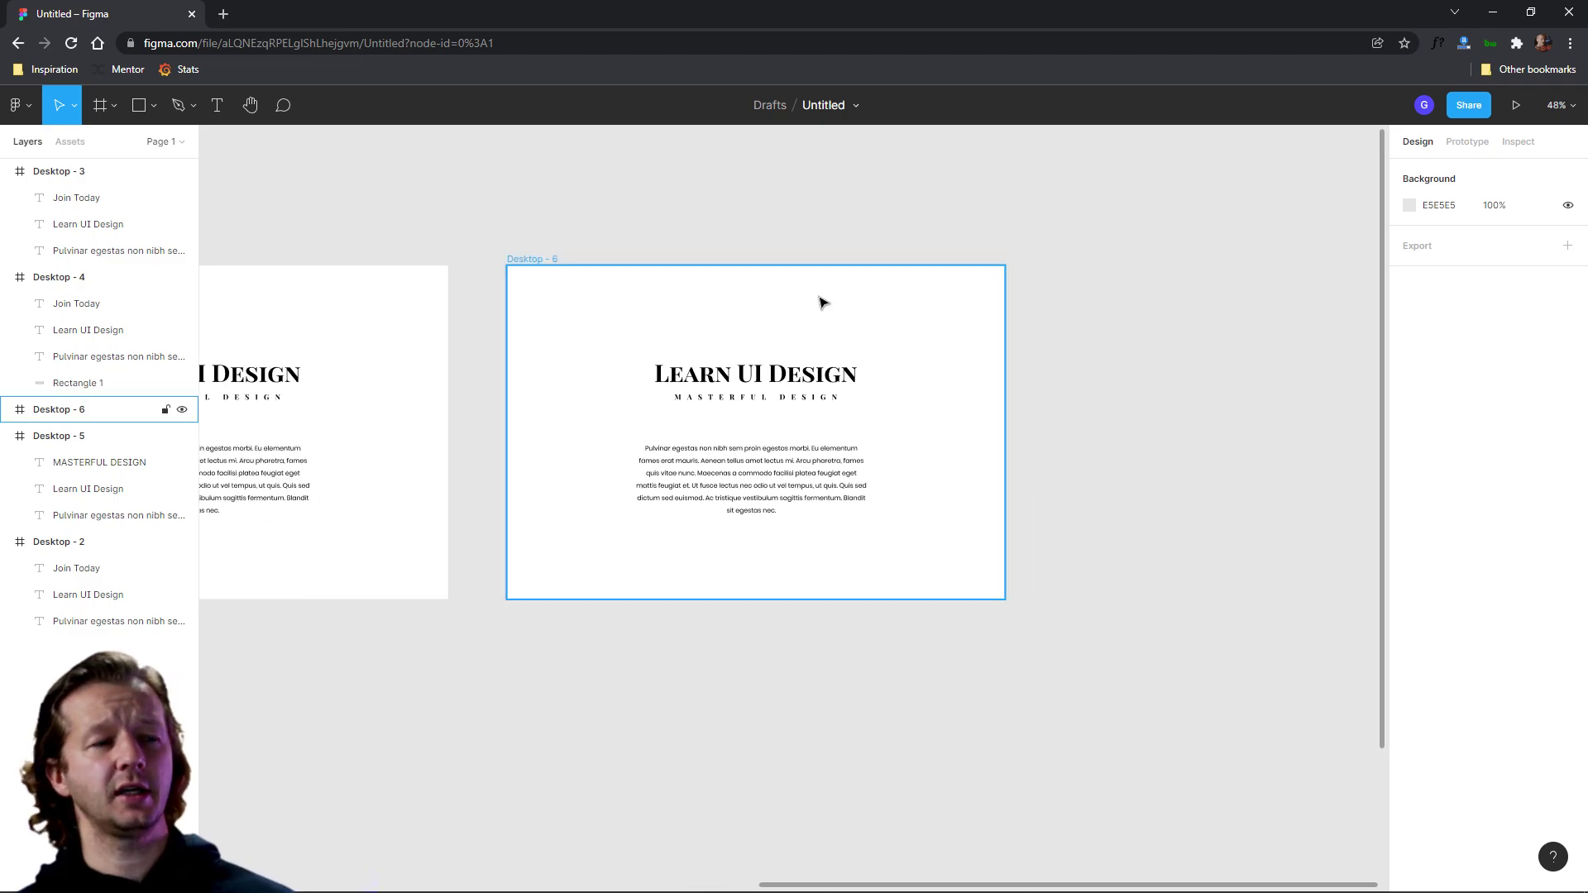
scroll(822, 301, up, 5)
drag(818, 296, 837, 291)
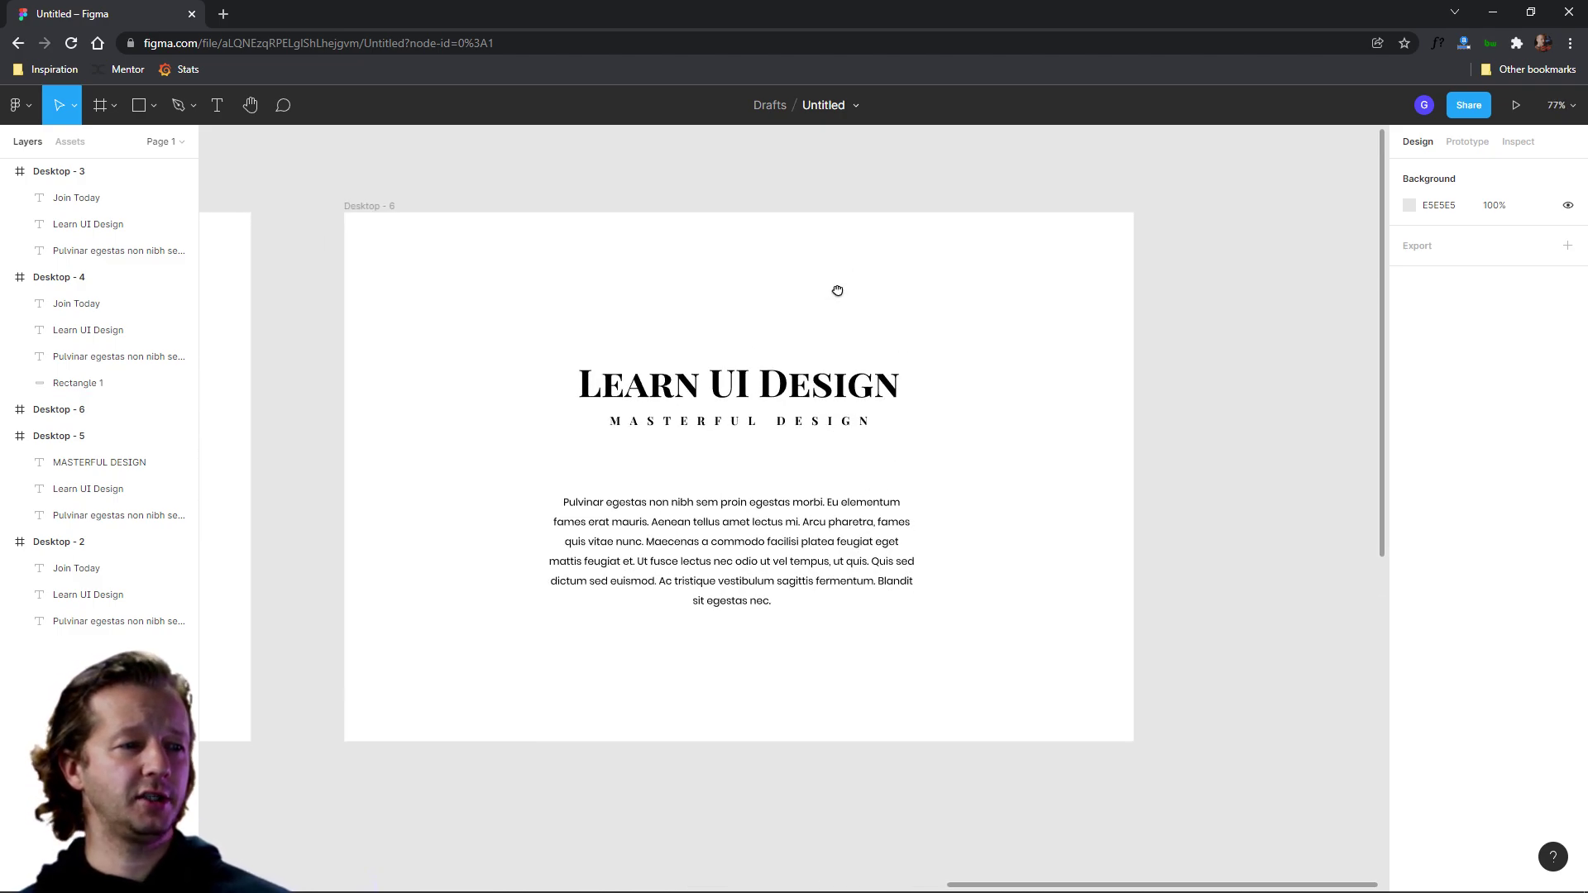
Set the Desktop - 6 frame fill to near-black 1F1F1F.
click(364, 205)
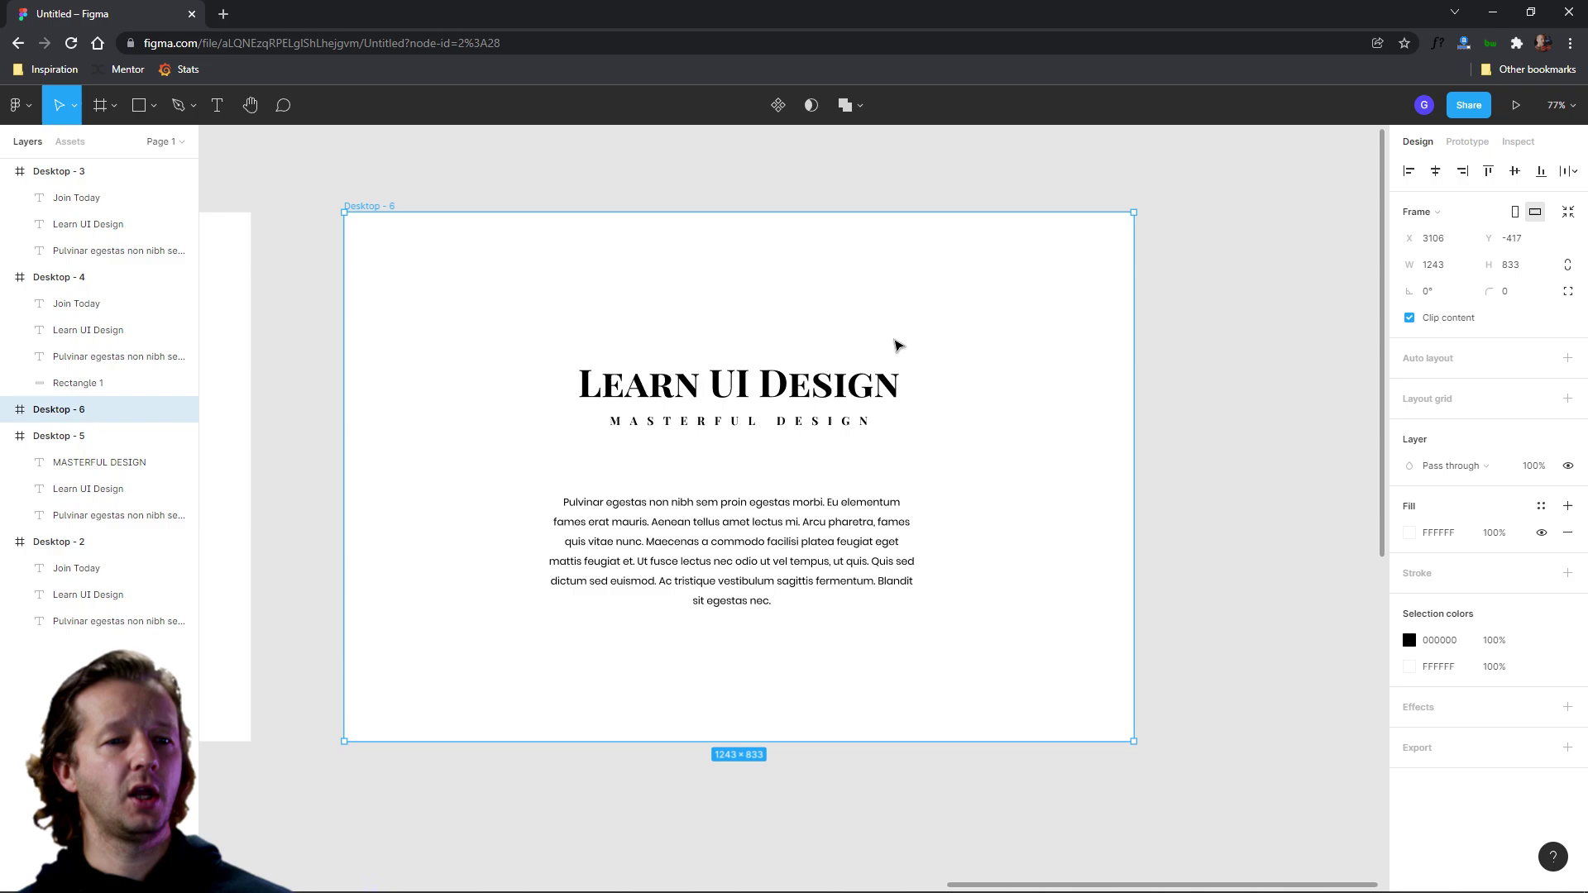
click(1409, 535)
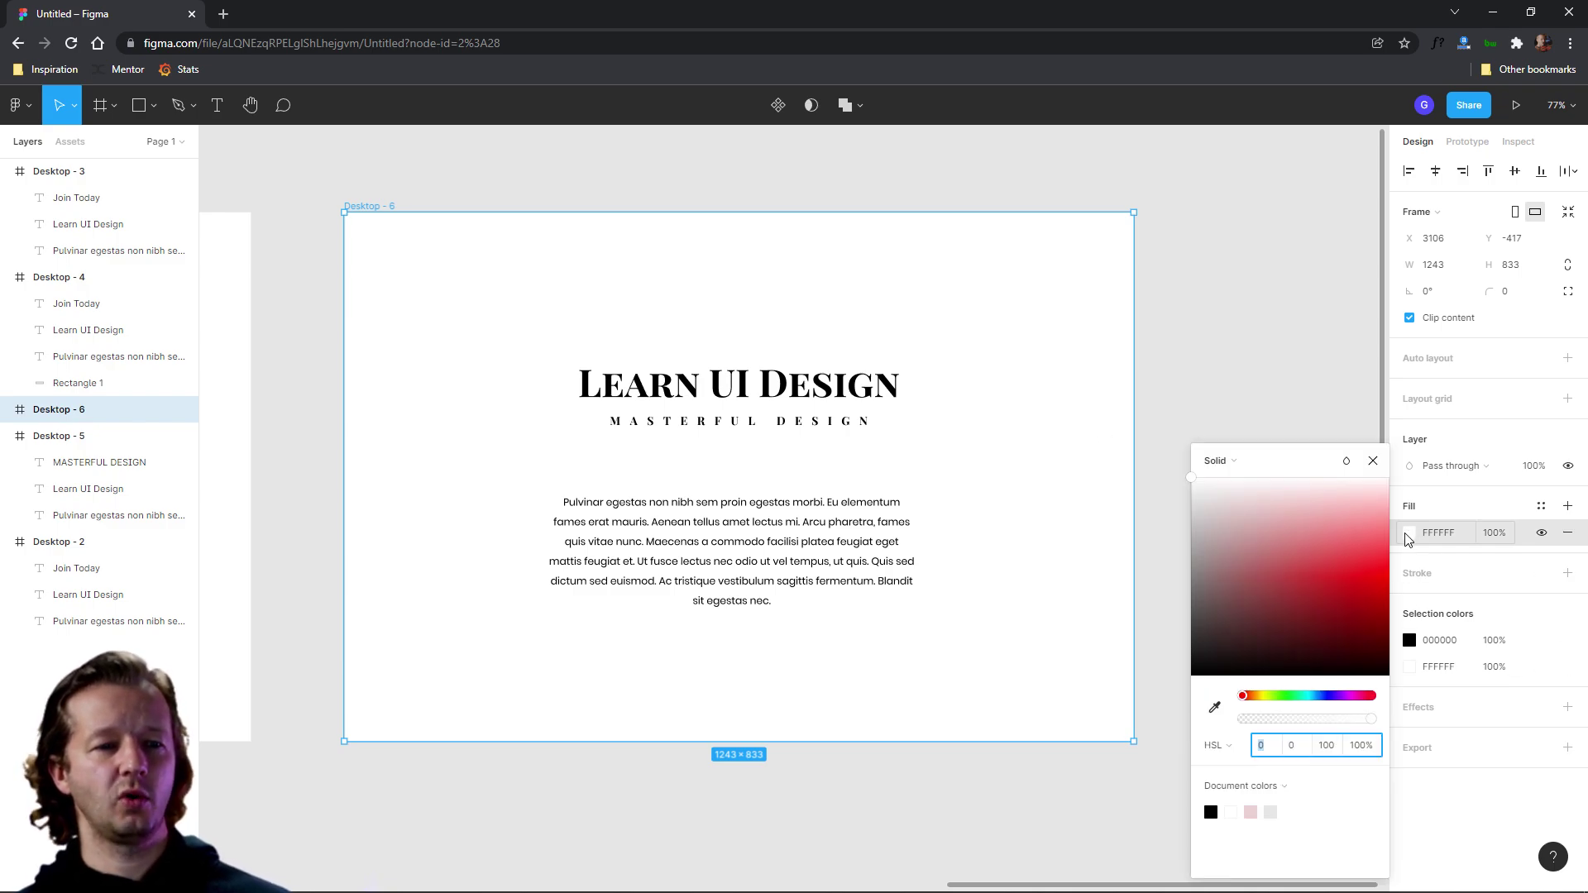
drag(1219, 652, 1169, 660)
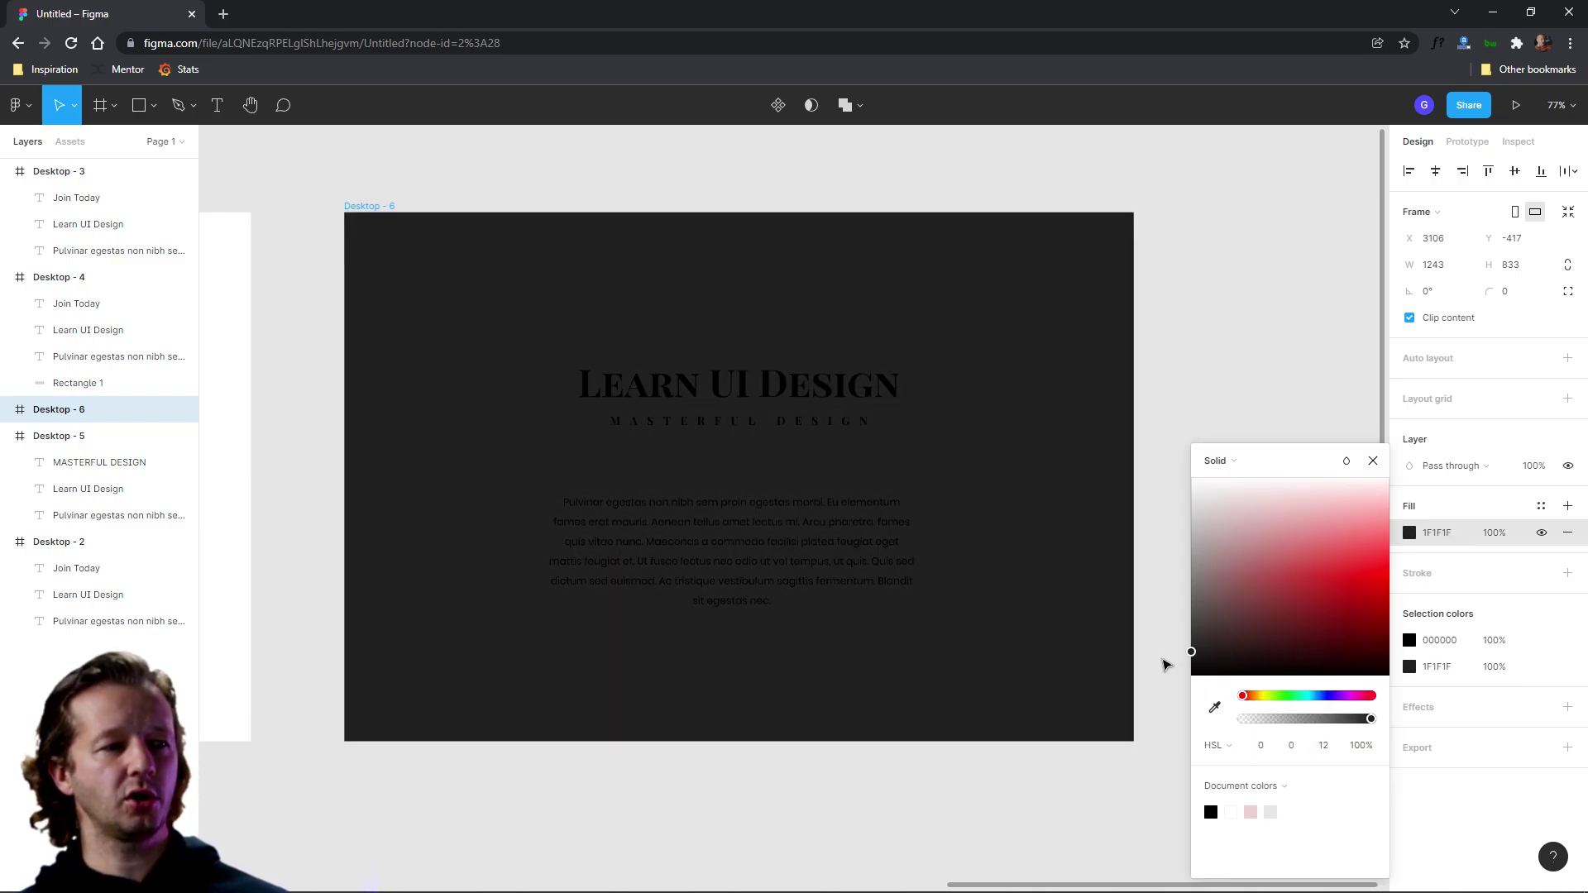
click(1257, 380)
Turn the heading, subheading and paragraph text in Desktop - 6 white.
drag(473, 297, 1032, 685)
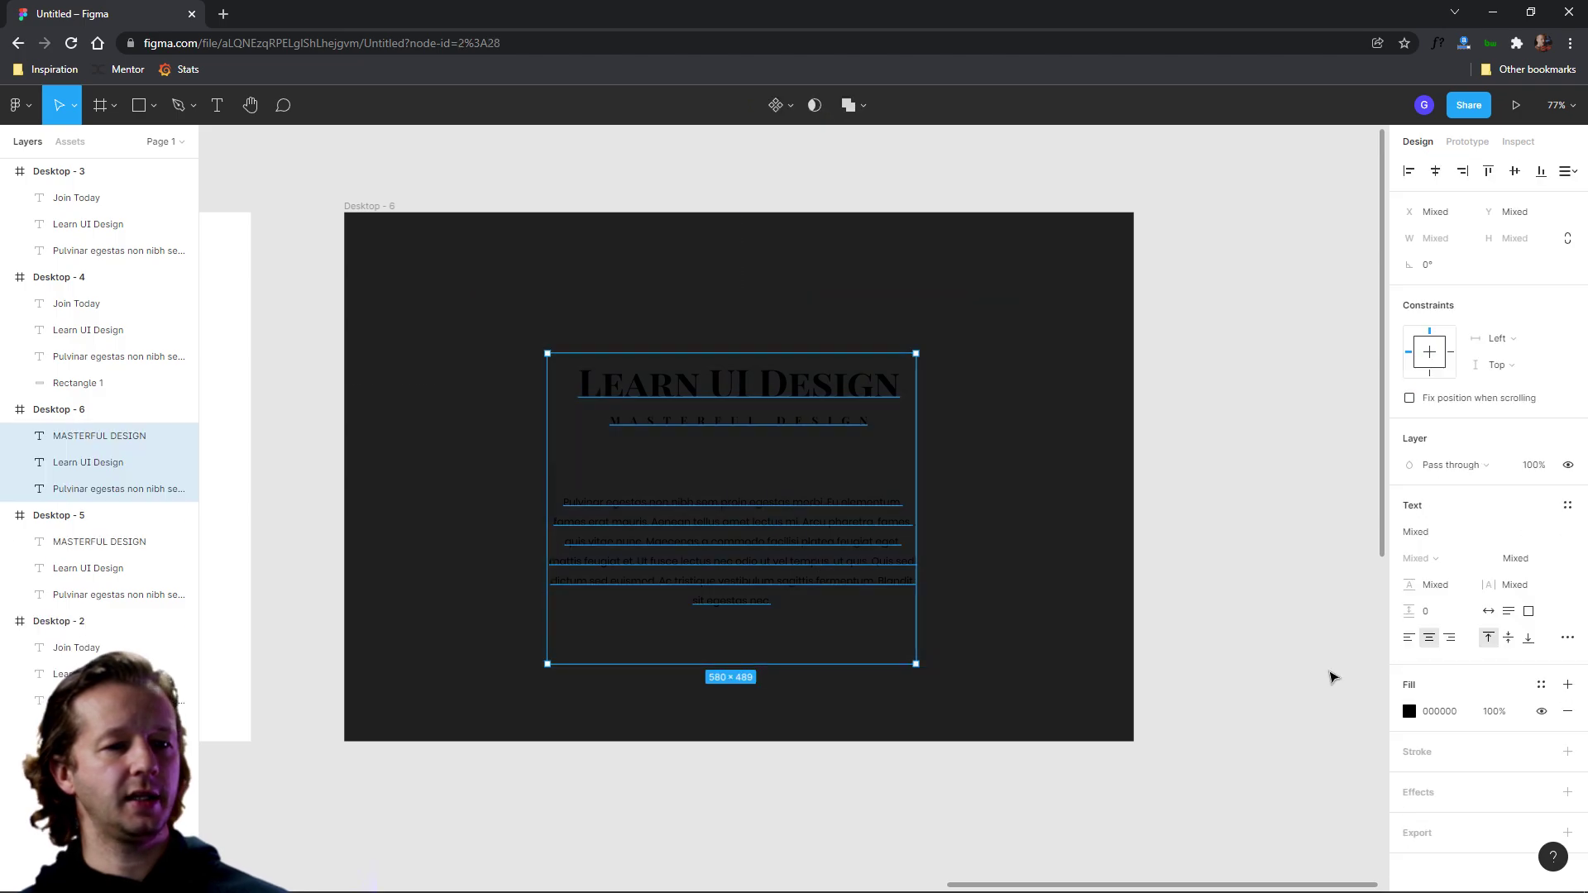
click(1415, 715)
drag(1288, 612, 1099, 358)
click(1174, 348)
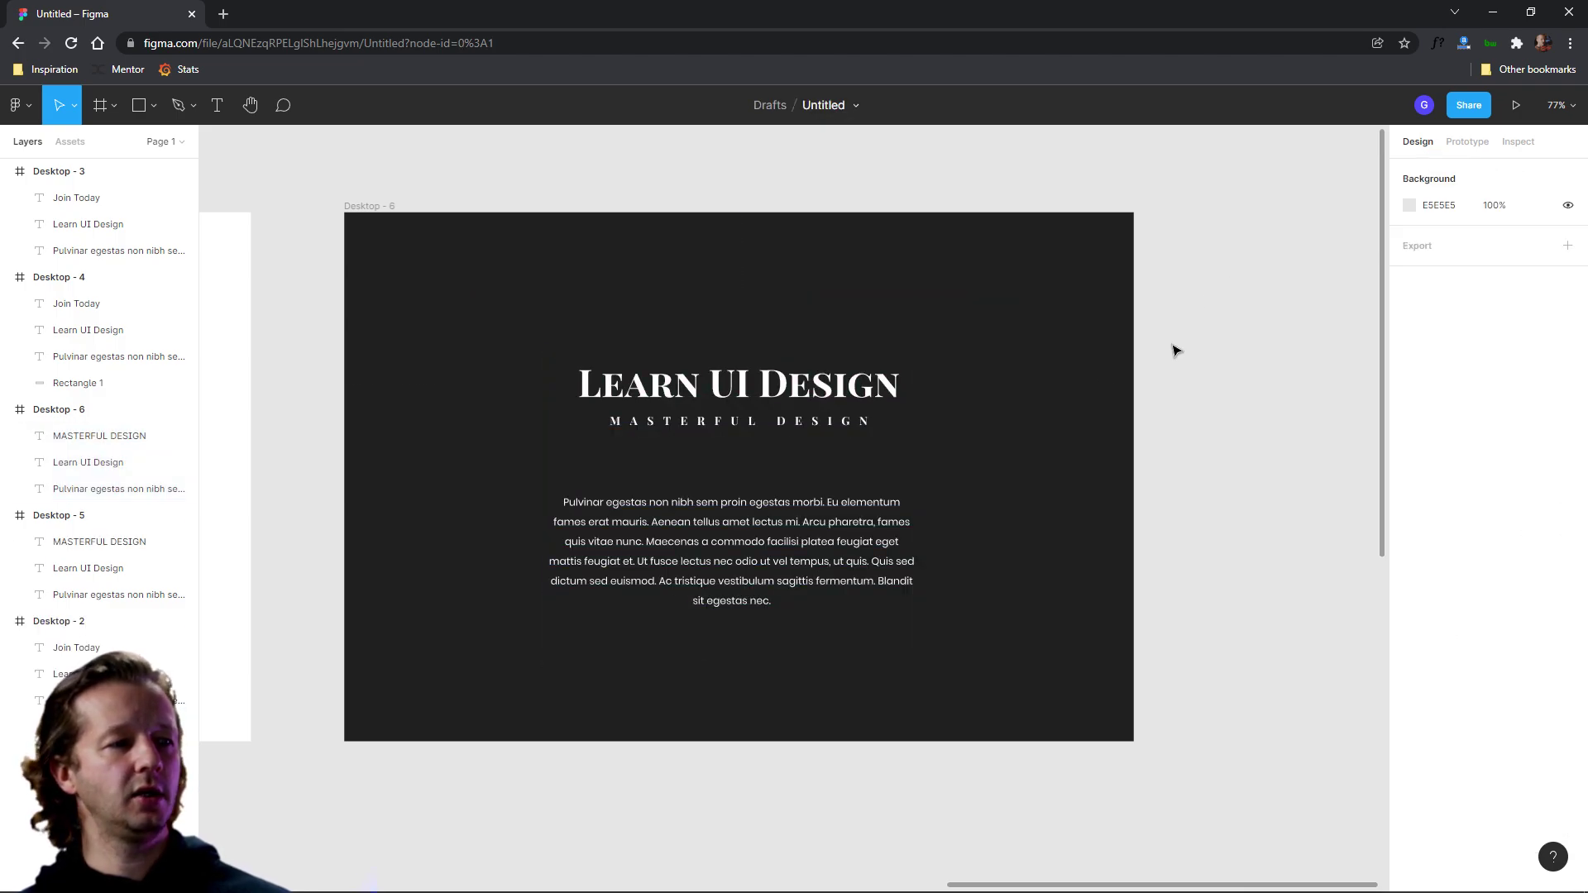
scroll(993, 397, down, 3)
scroll(973, 432, up, 4)
Duplicate the Learn UI Design headline and retype the copy as 'uiux'.
click(910, 341)
key(ctrl+d)
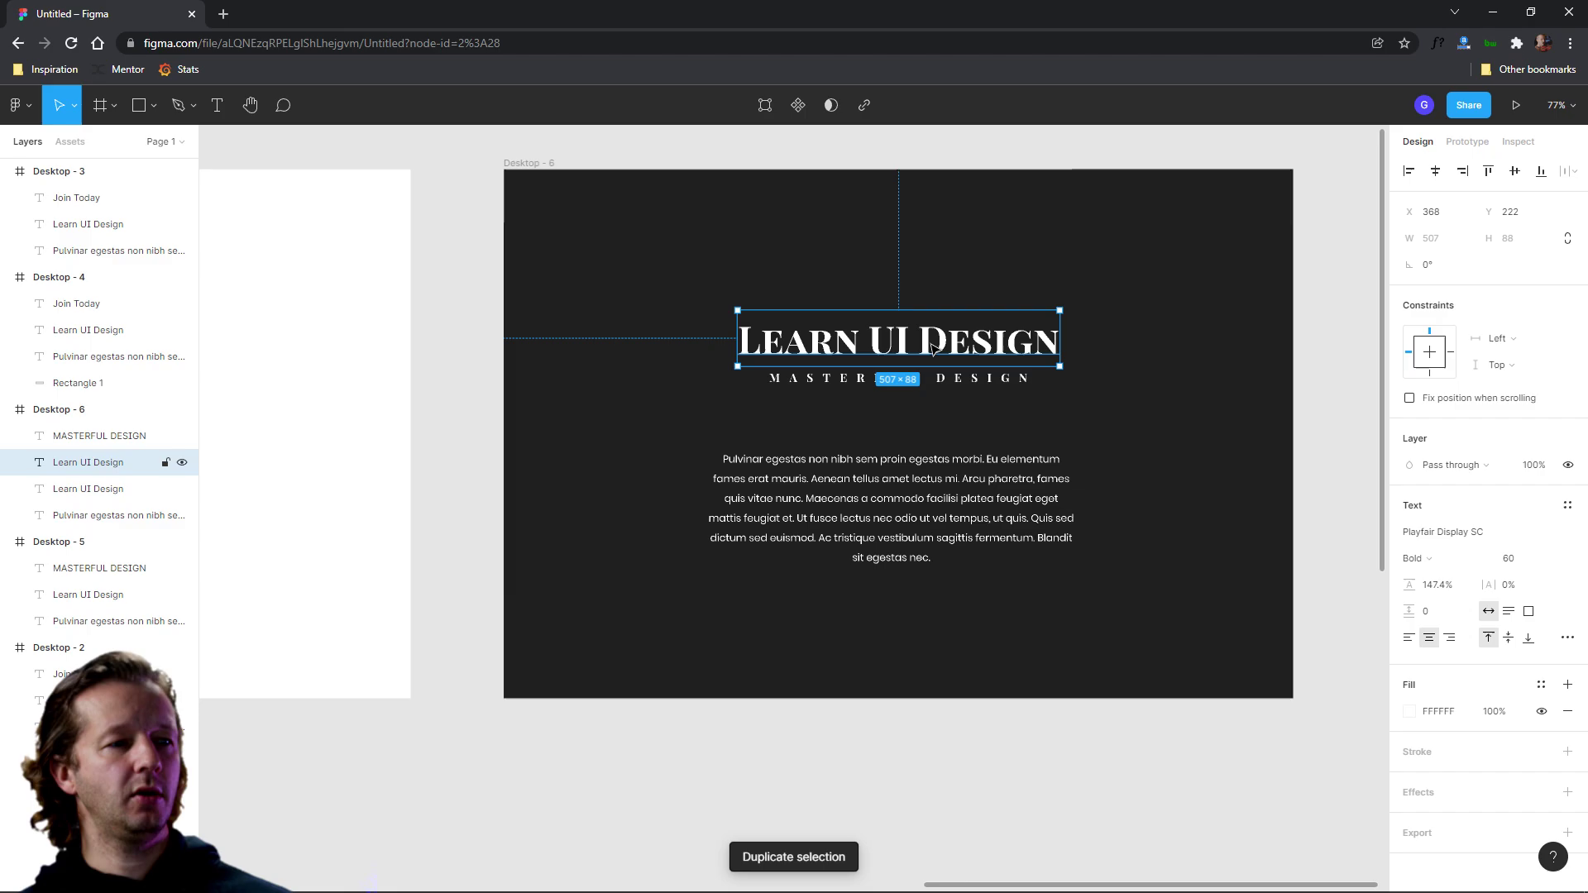
drag(940, 344, 952, 285)
double_click(951, 285)
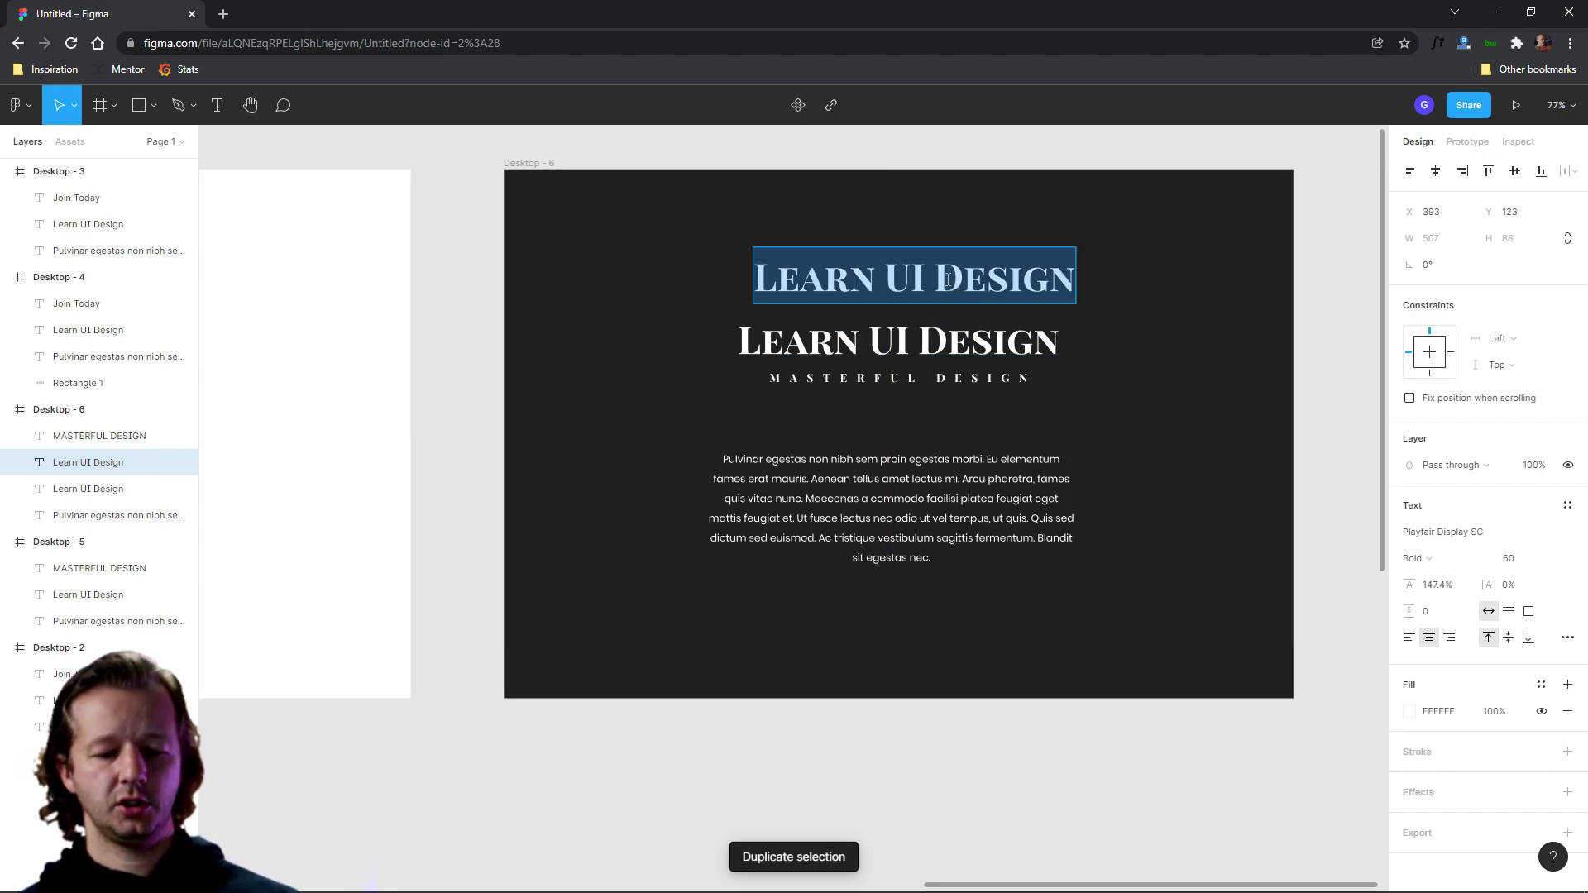
text(uix)
key(BackSpace)
text(ux)
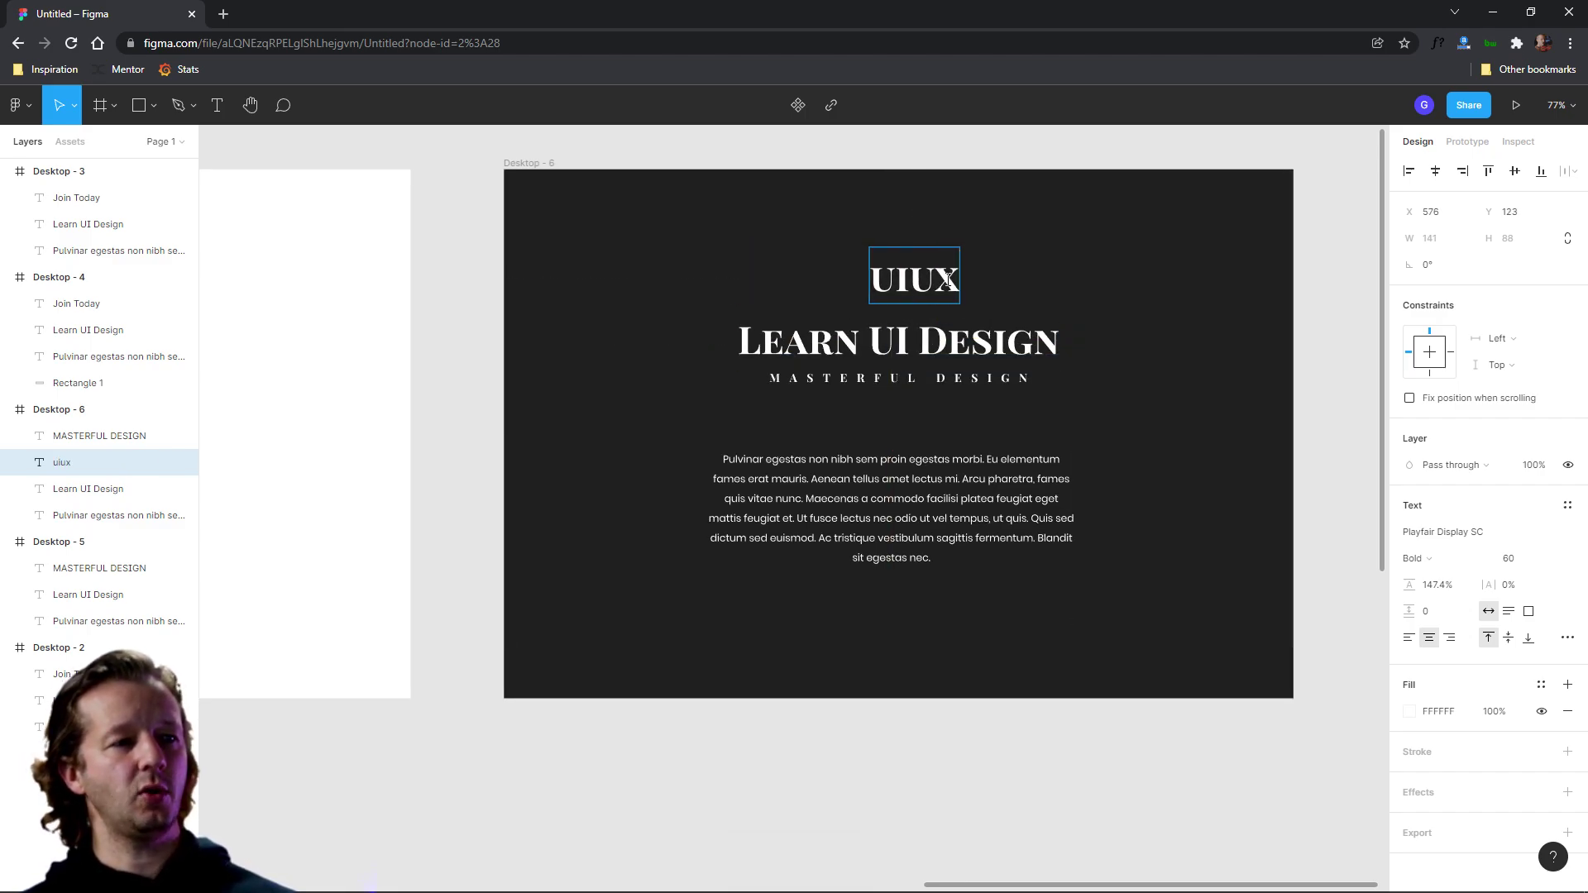
key(Escape)
drag(948, 280, 645, 397)
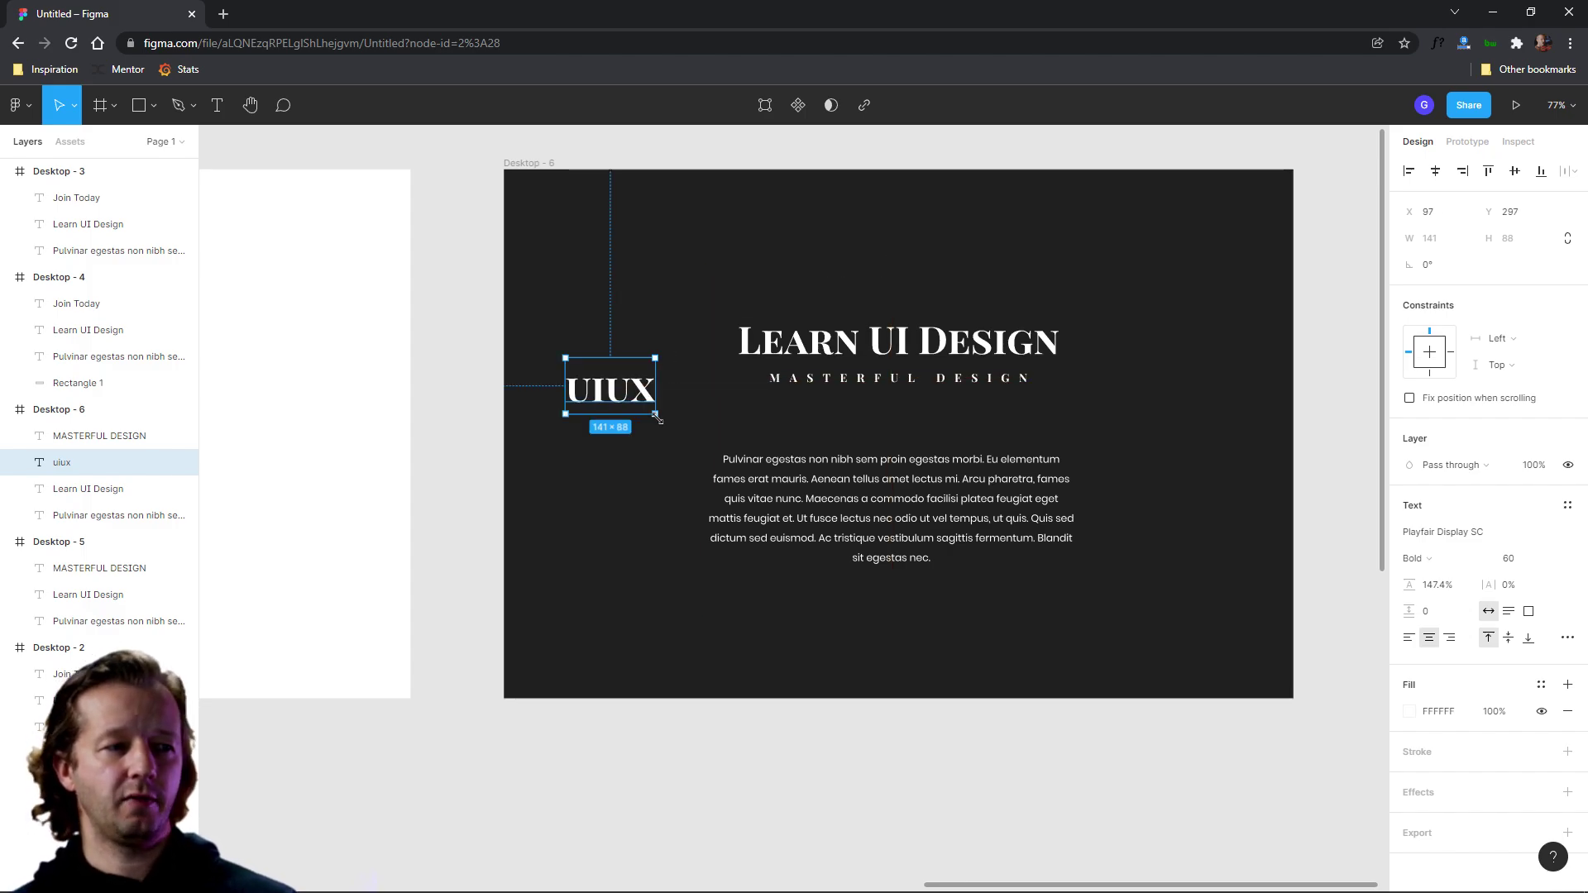
Set the uiux text to size 500 and send it behind the other content.
click(1525, 562)
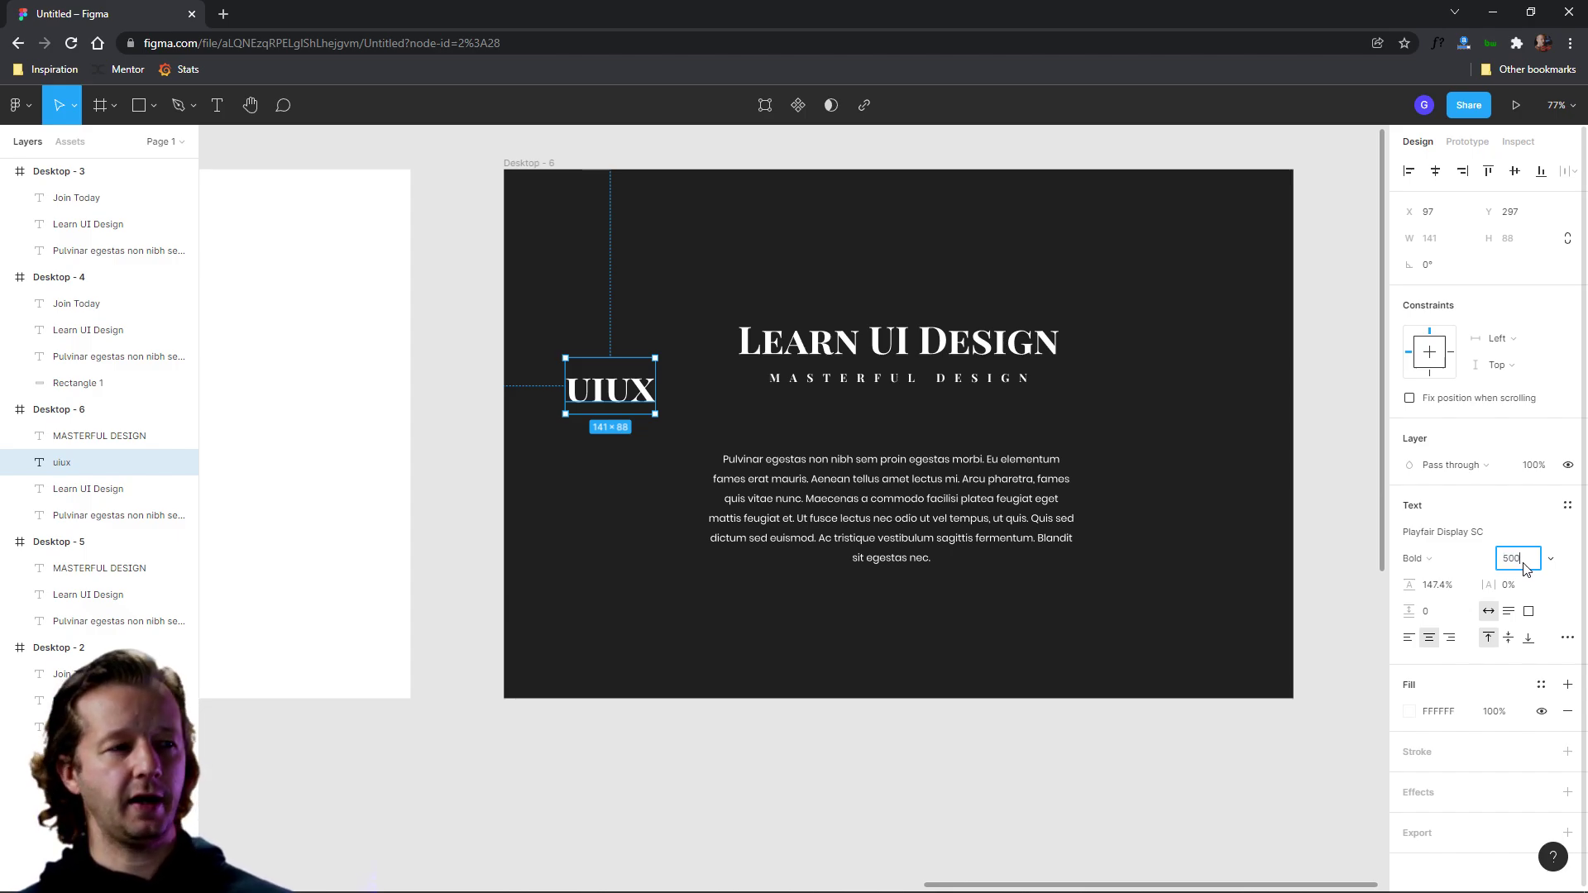
key(Return)
drag(852, 610, 1061, 393)
right_click(1079, 391)
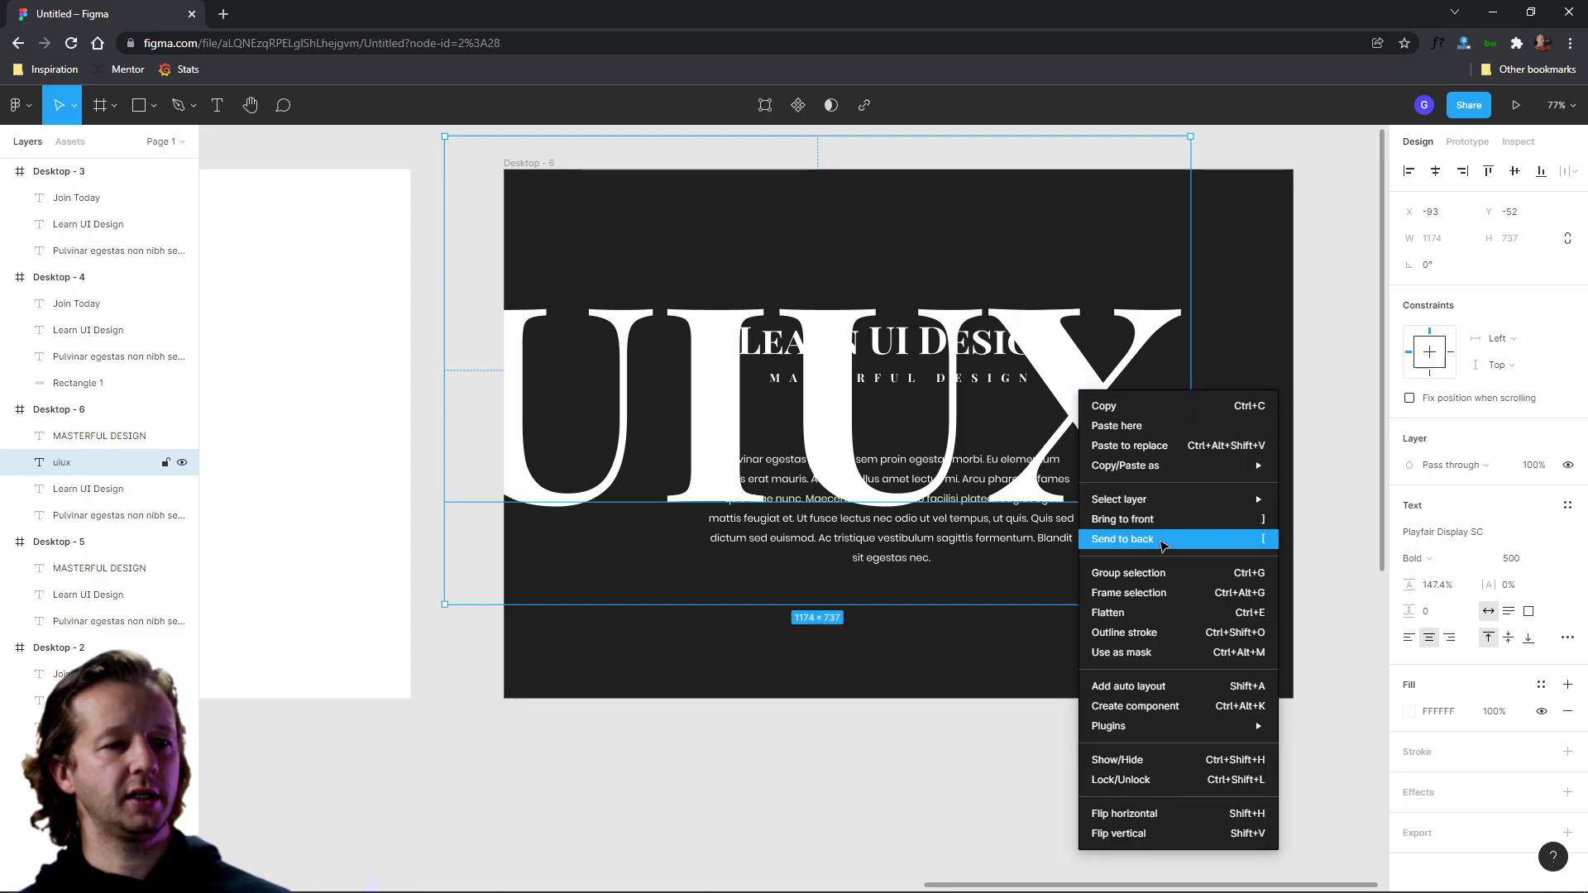
click(1163, 539)
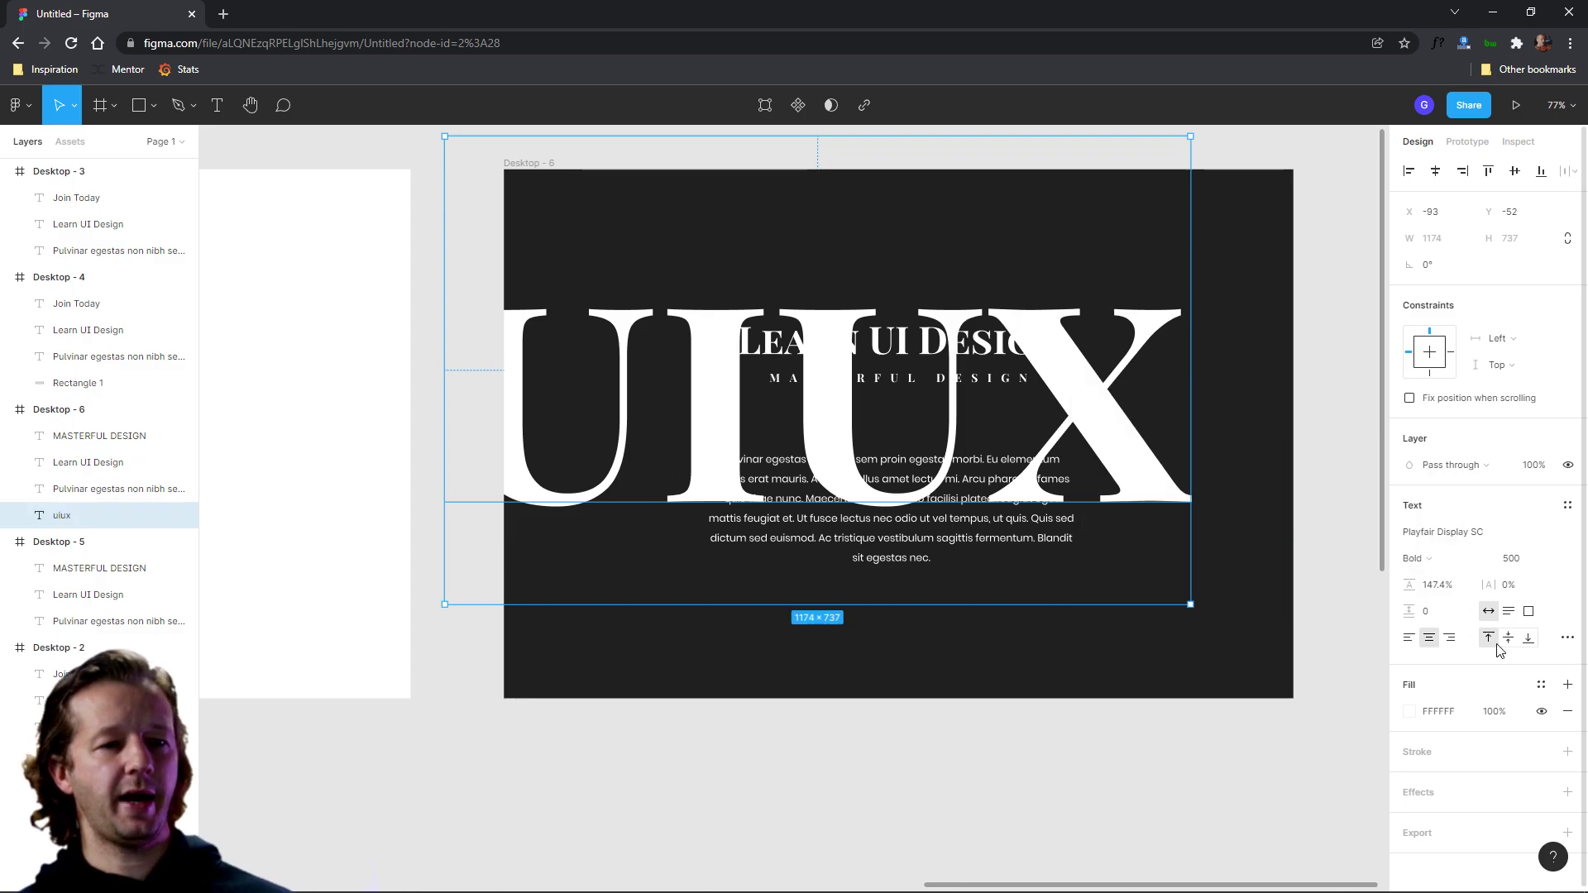
Eyedrop the dark background into the uiux fill, then shift it slightly to 1D1D1D.
click(1411, 718)
click(1215, 707)
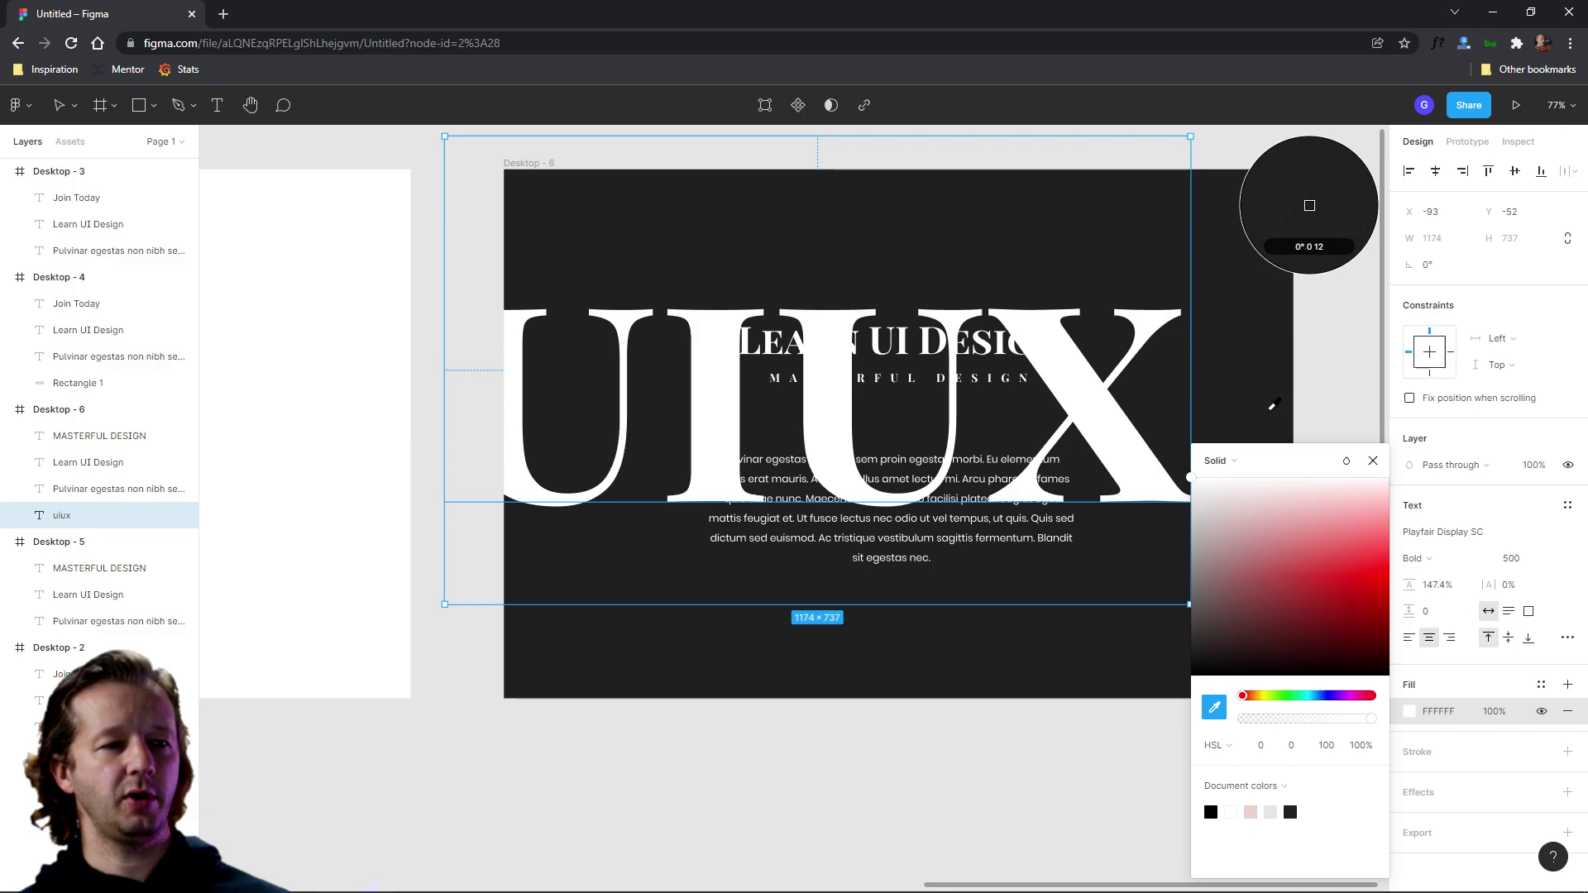
click(1249, 385)
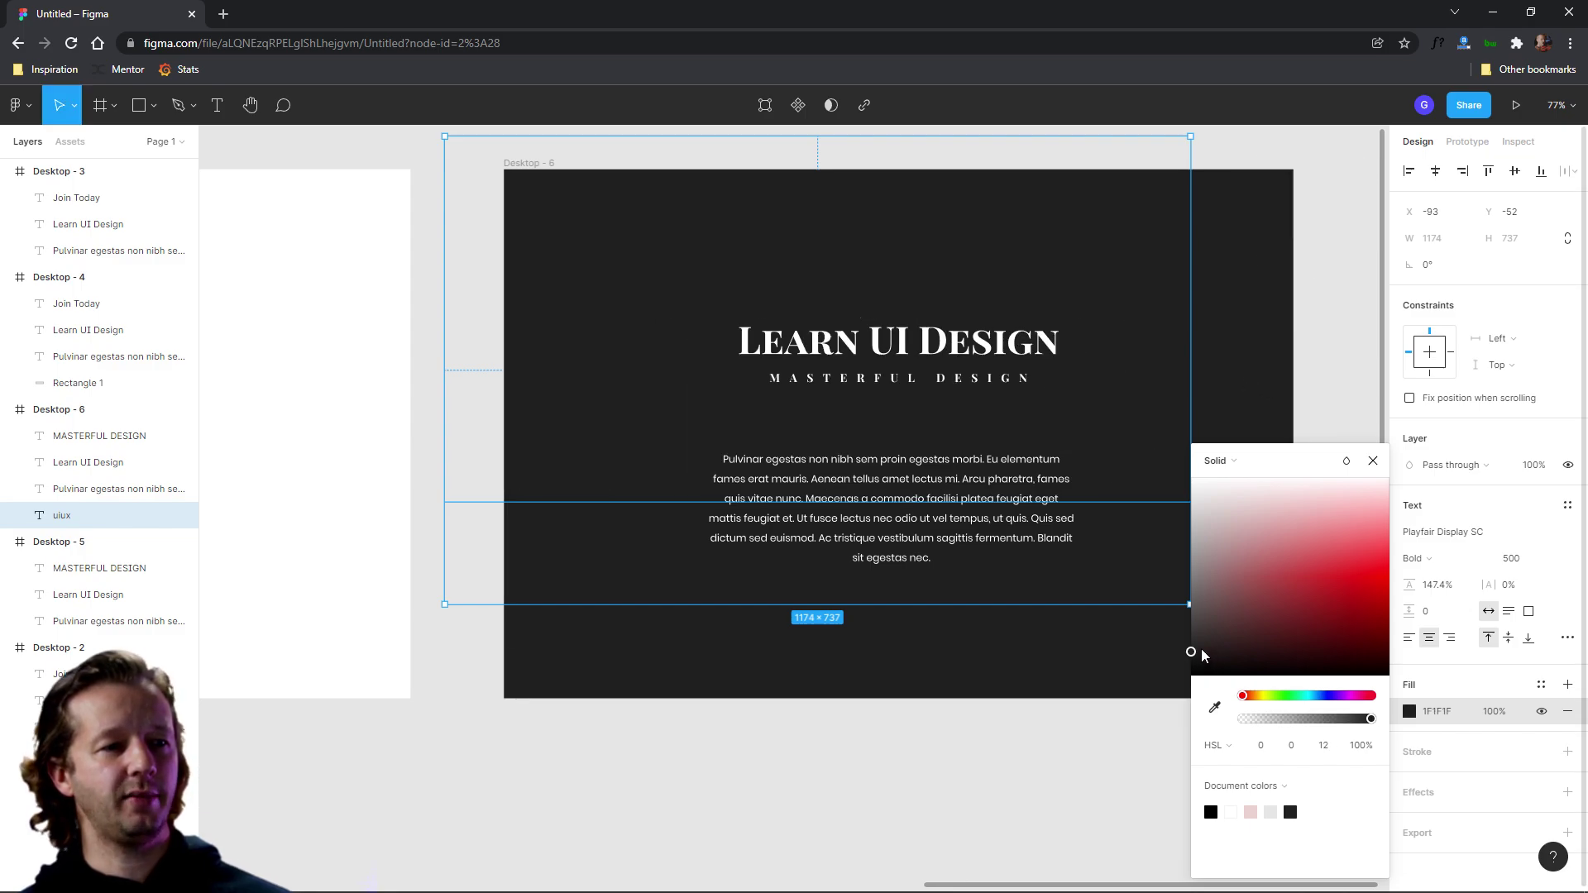
drag(1203, 656, 1146, 667)
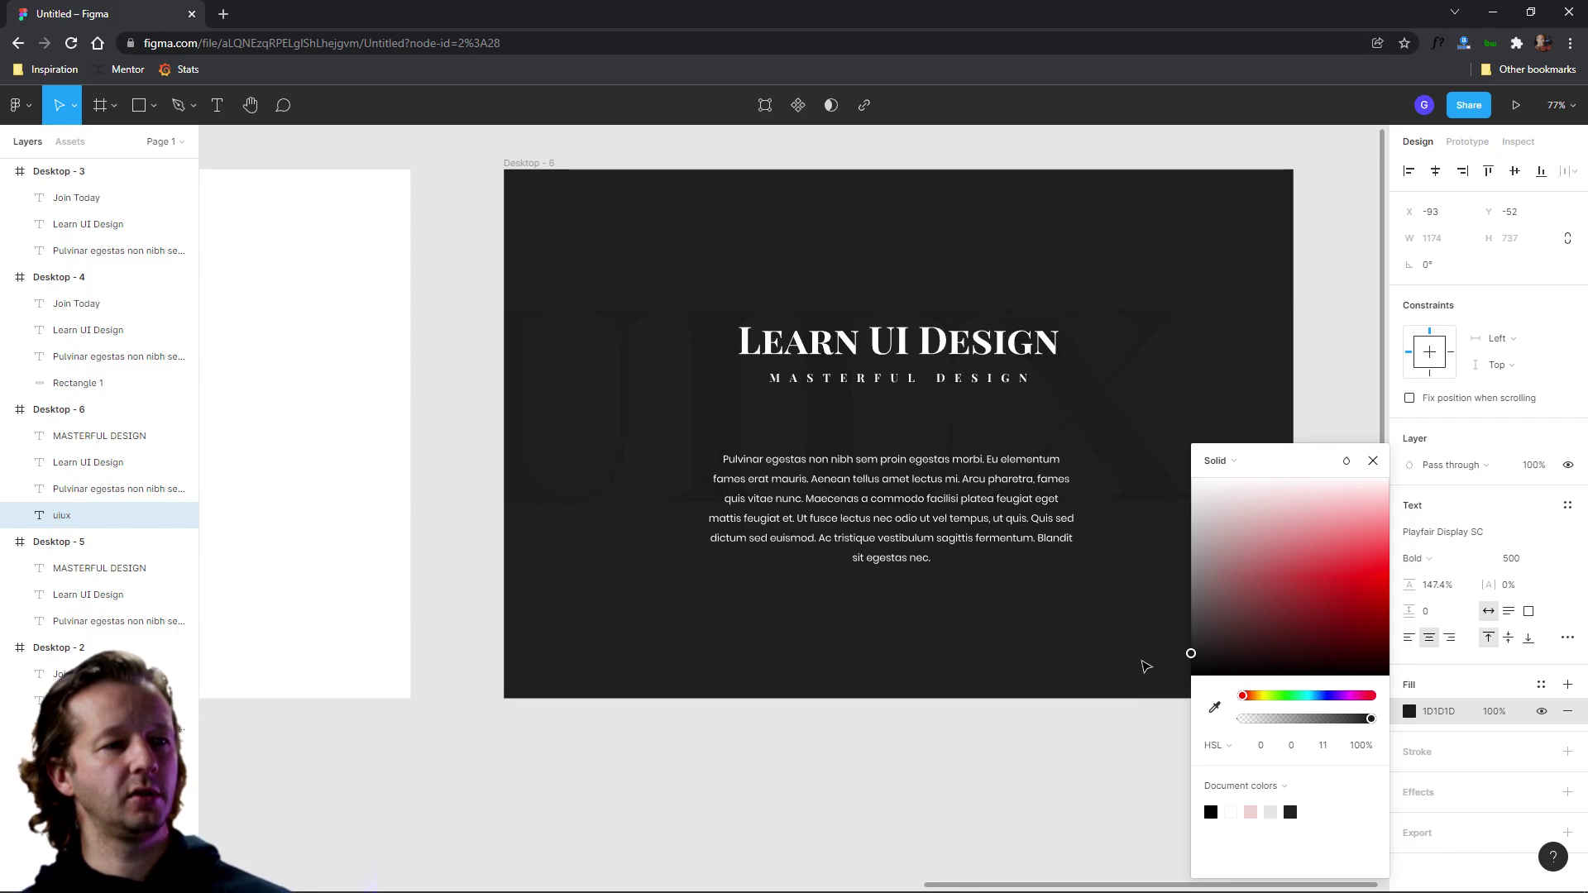
click(1100, 637)
Set the UIUX watermark's letter spacing to 19%.
scroll(1034, 604, down, 2)
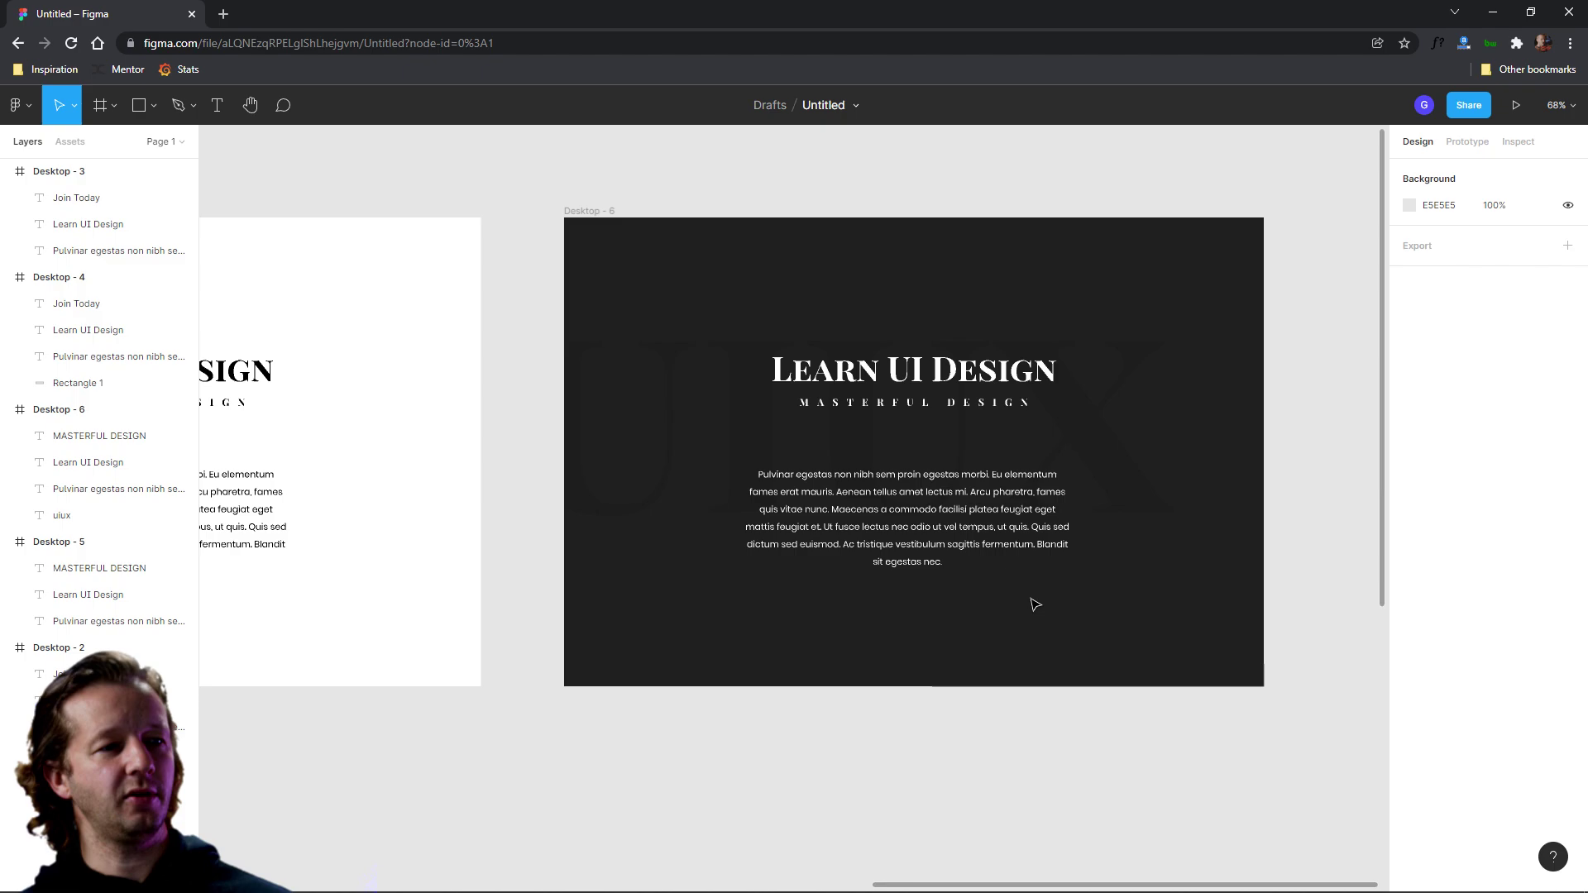
click(1159, 397)
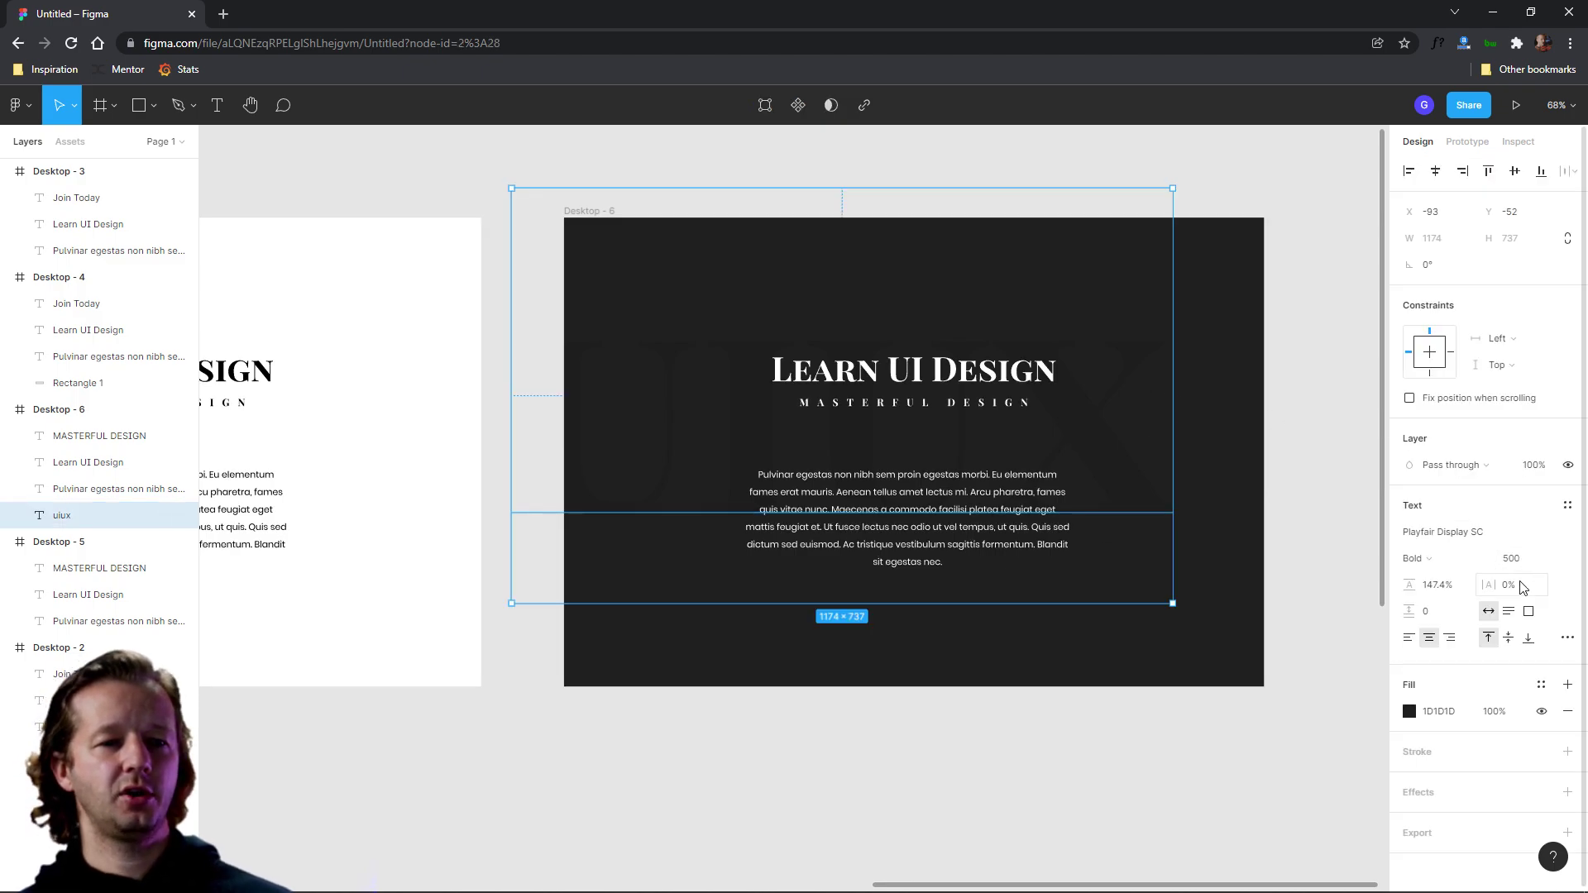
mouse_move(1522, 588)
mouse_down()
mouse_move(1548, 585)
mouse_move(1530, 584)
mouse_up()
drag(1173, 439, 1251, 454)
click(1170, 721)
Align the watermark's bottom with Desktop - 6's bottom edge and centre the frame in view.
scroll(1073, 655, down, 3)
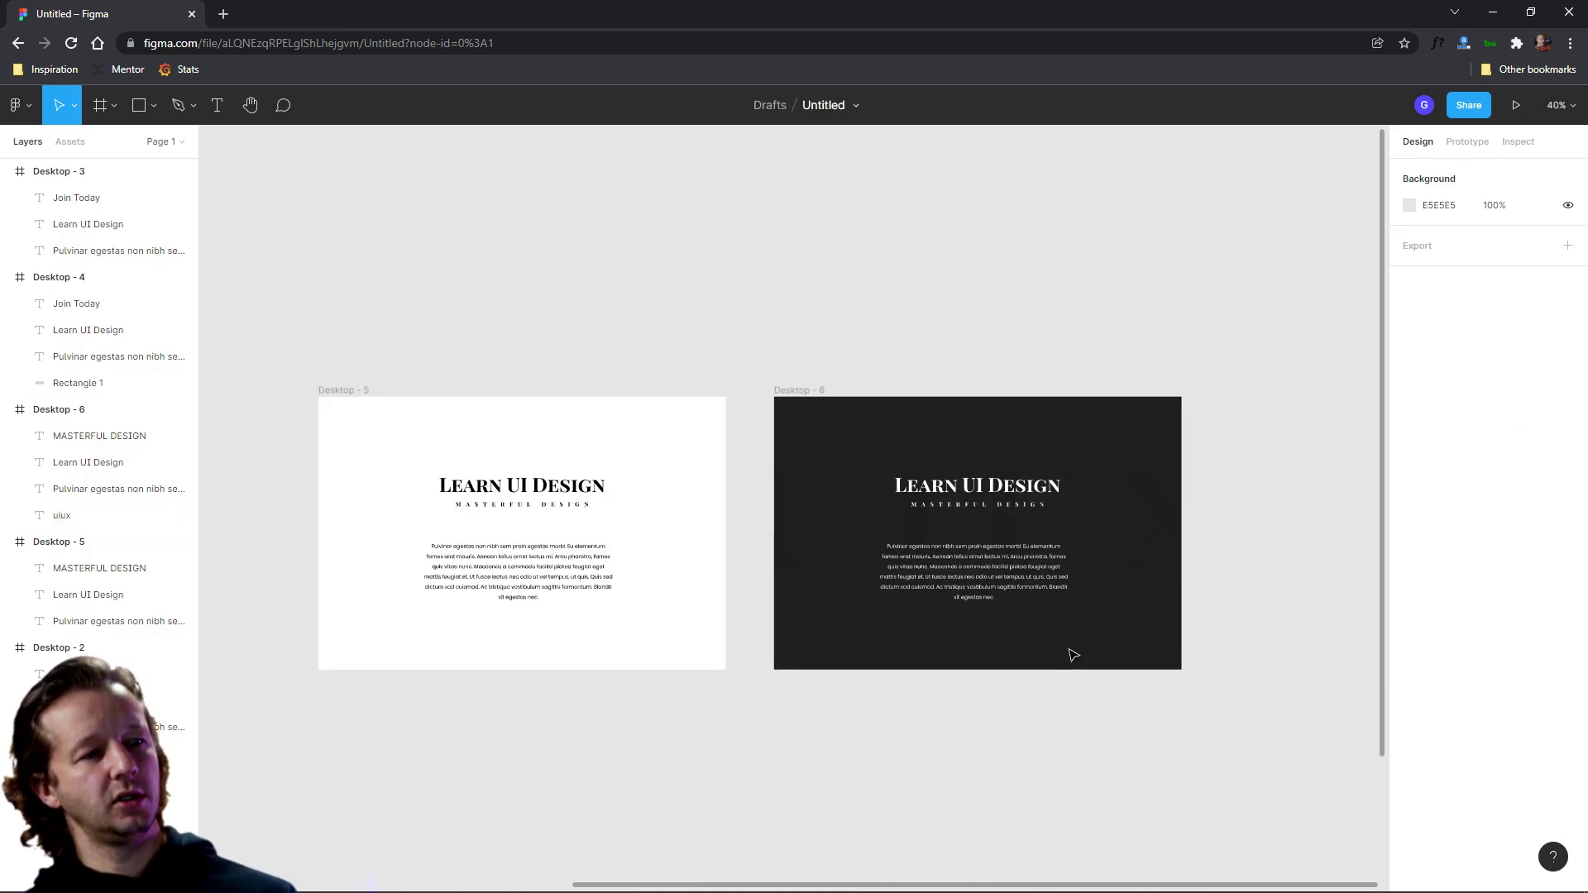
scroll(1072, 656, down, 2)
drag(1166, 418, 1191, 376)
click(1169, 579)
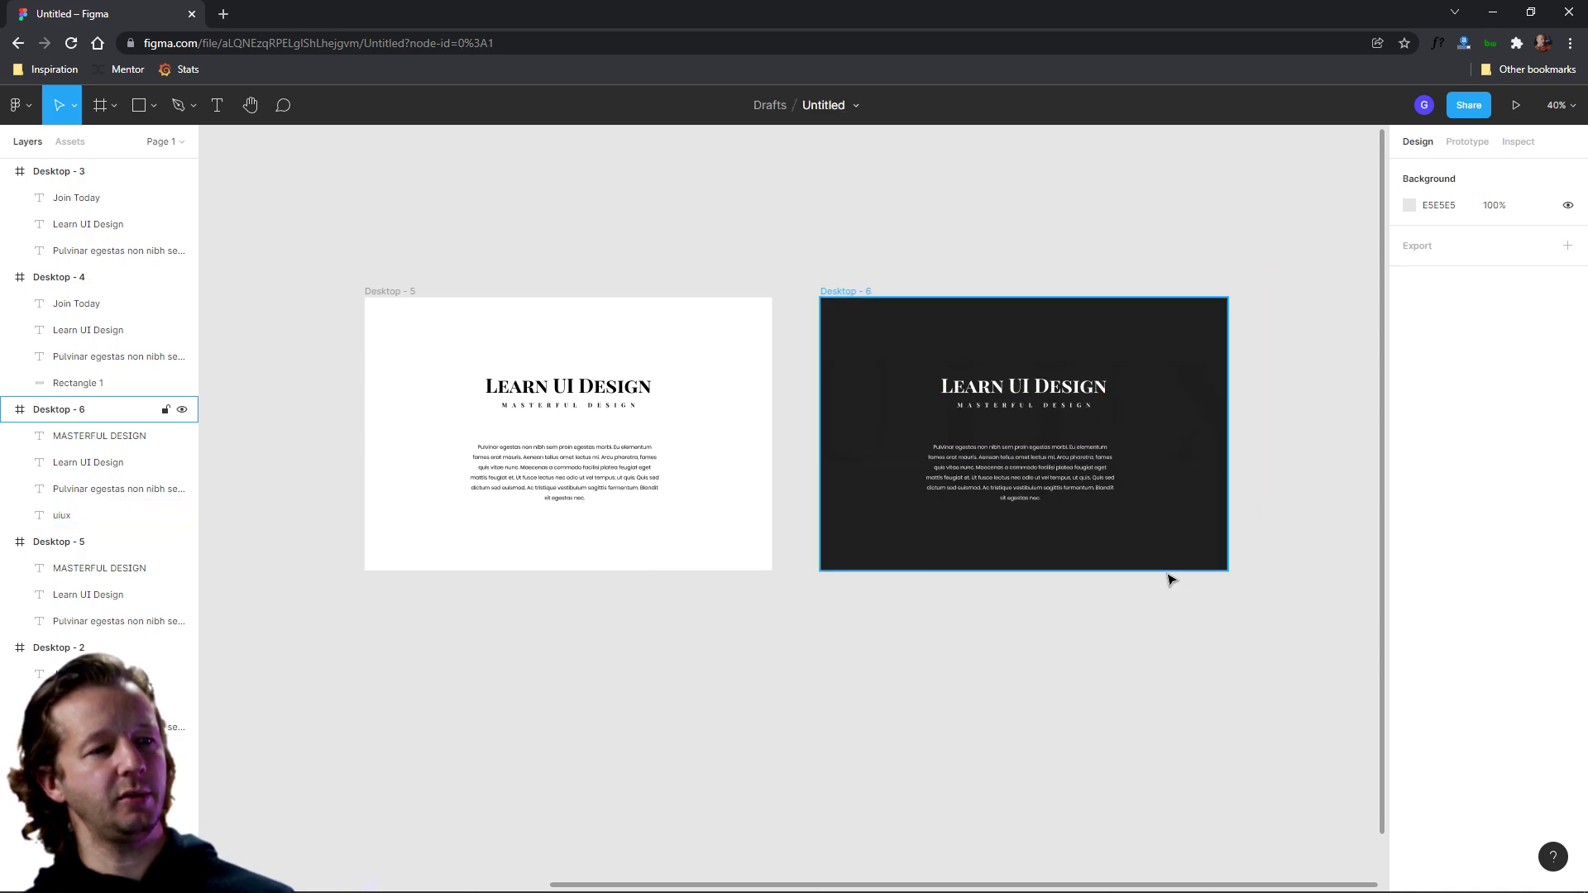
scroll(1170, 574, right, 5)
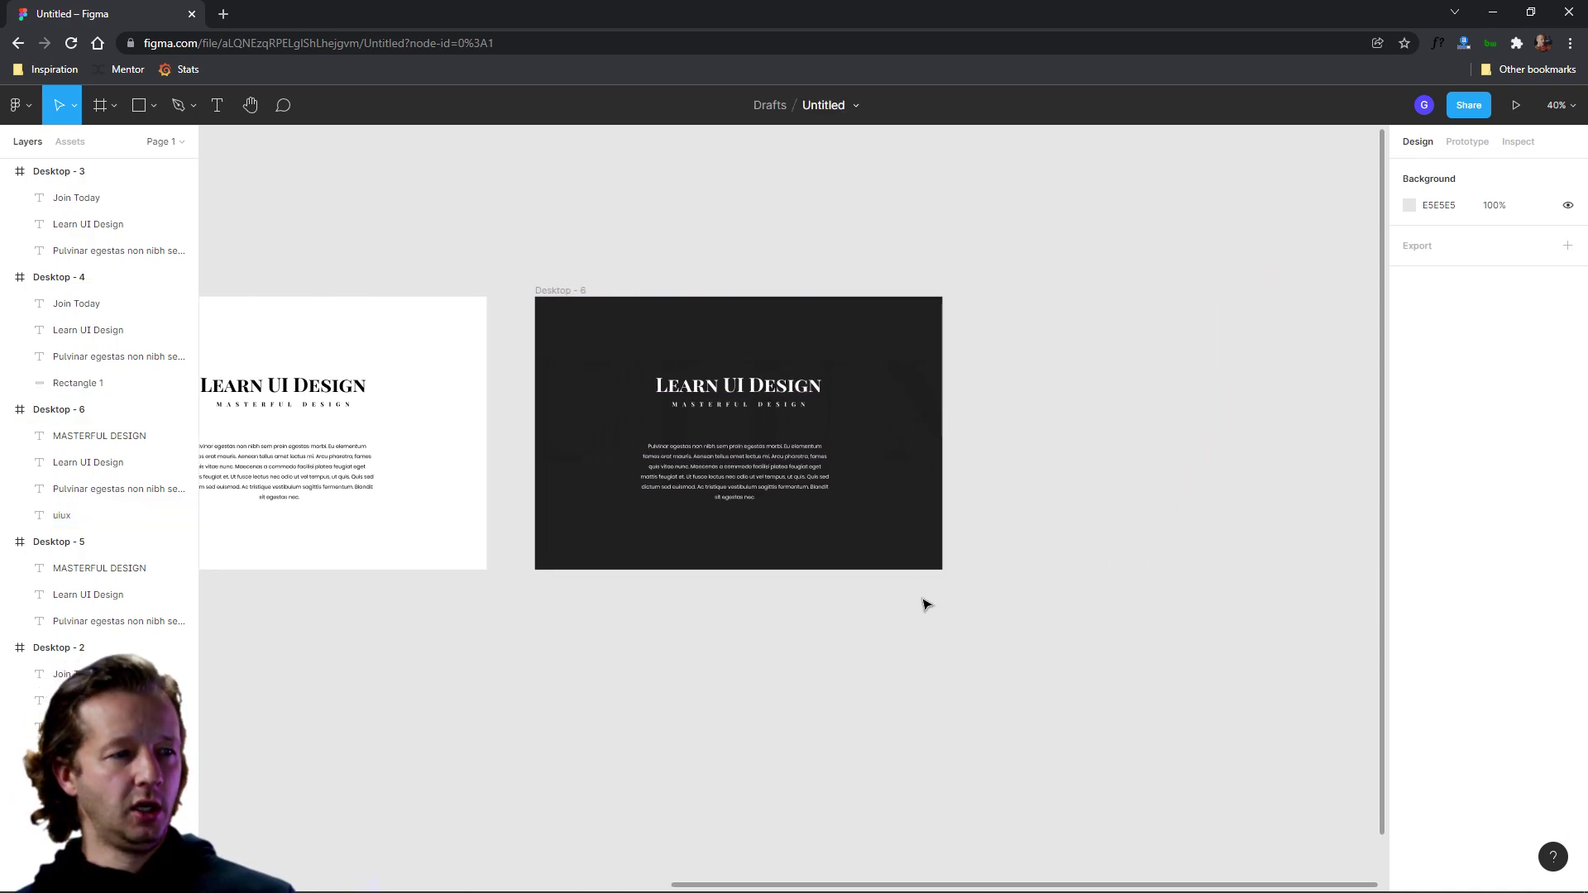
ctrl+scroll(944, 584, up, 2)
scroll(709, 574, up, 1)
scroll(709, 574, right, 1)
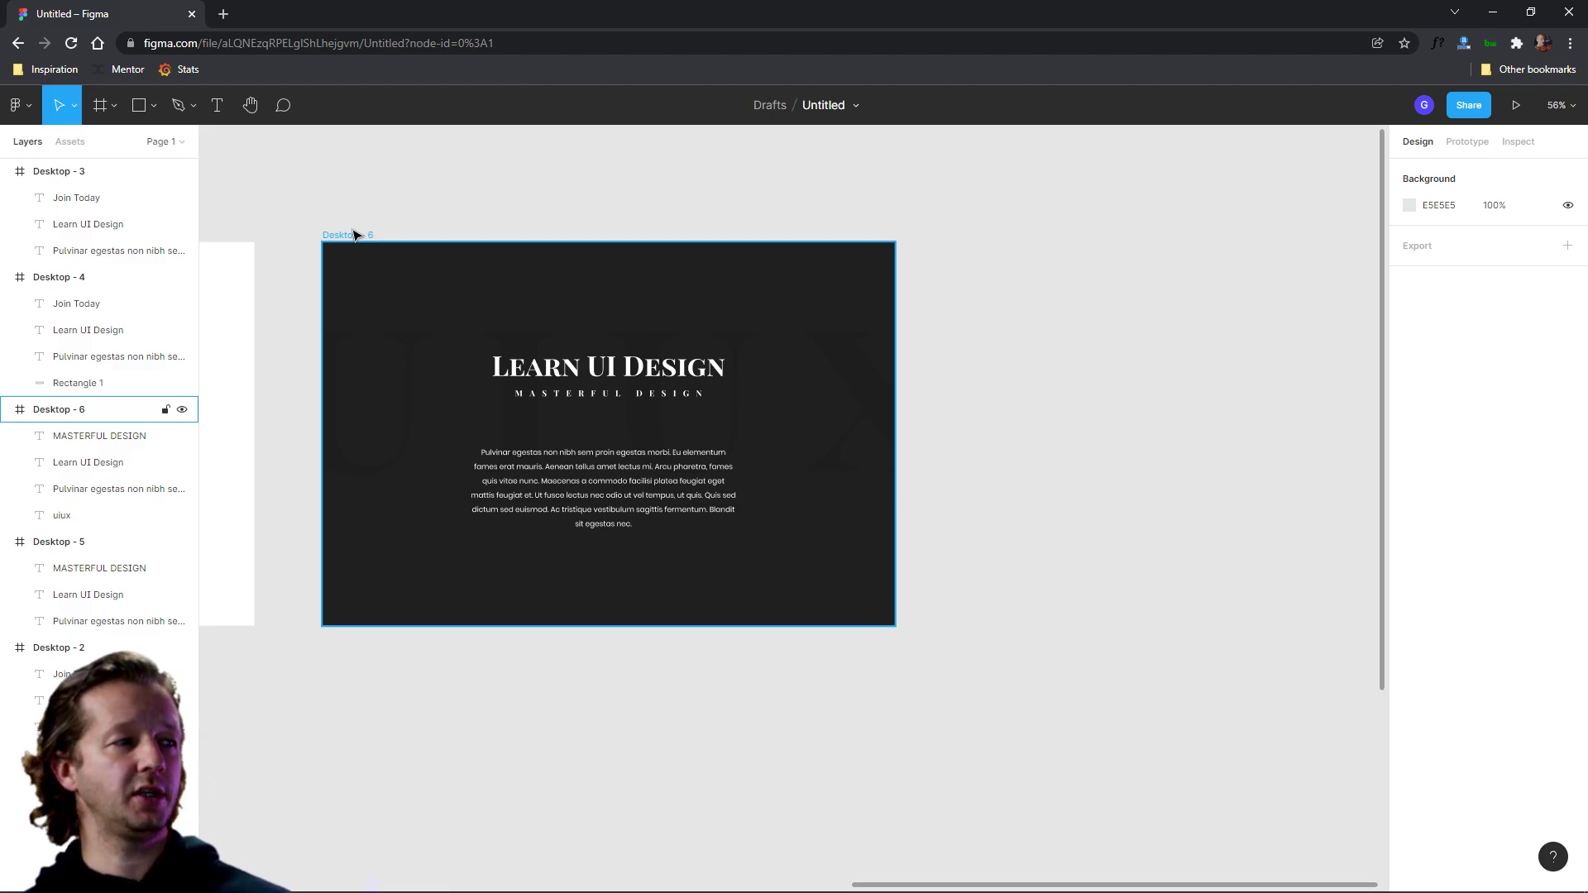
Alt-drag Desktop - 6 to the right to create the Desktop - 7 copy.
alt+drag(354, 236, 992, 237)
click(836, 202)
scroll(836, 202, right, 5)
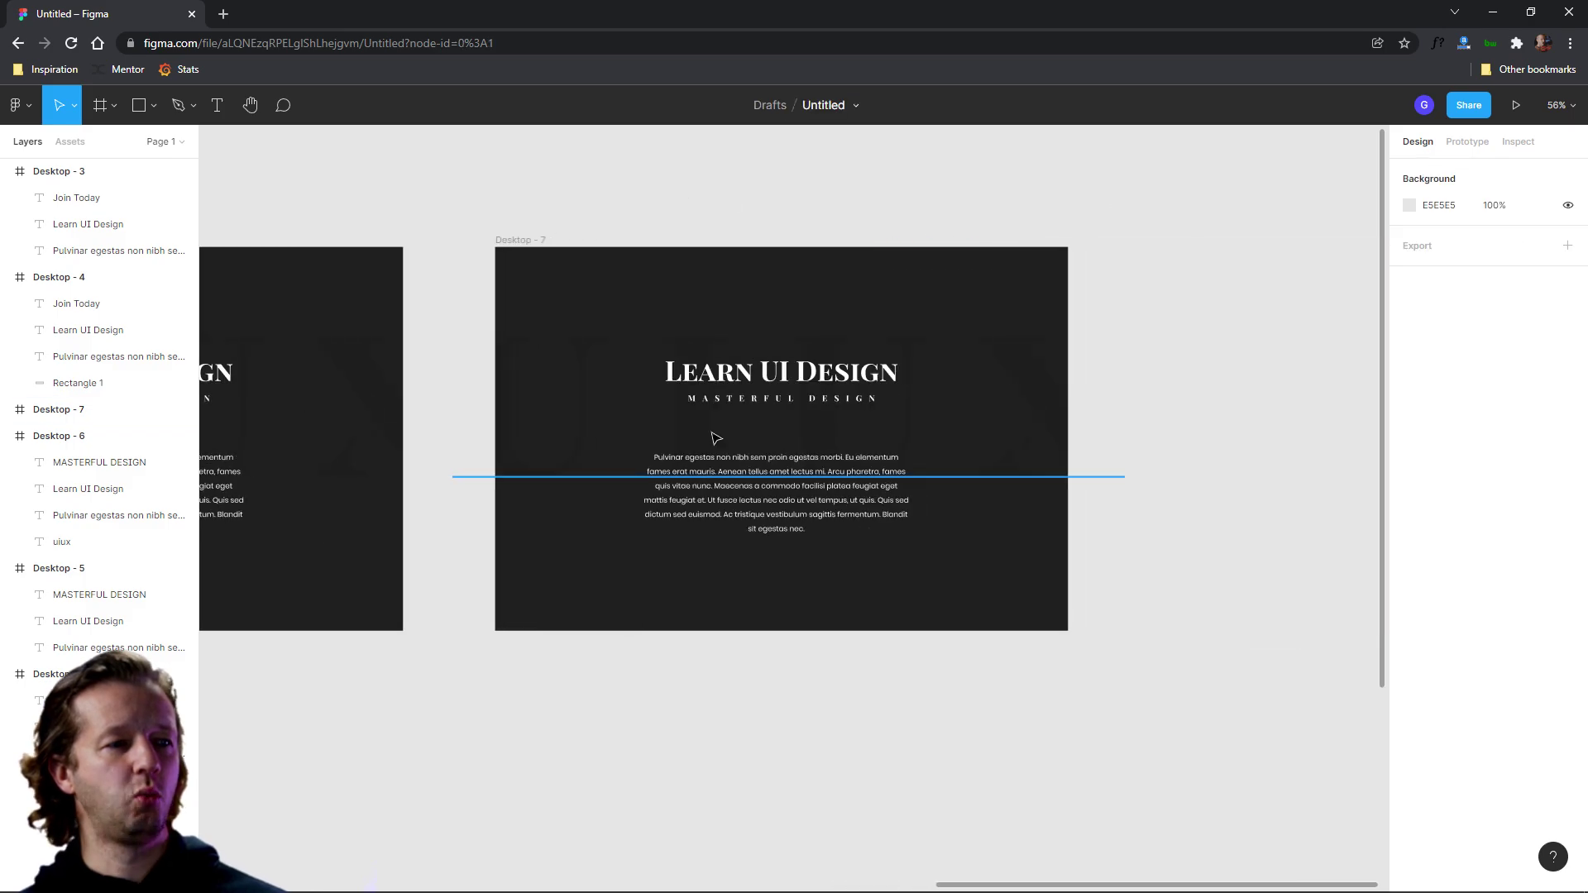
ctrl+scroll(712, 535, up, 4)
ctrl+scroll(732, 406, down, 3)
Restyle Desktop - 7's Learn UI Design heading in Poppins Black.
click(798, 356)
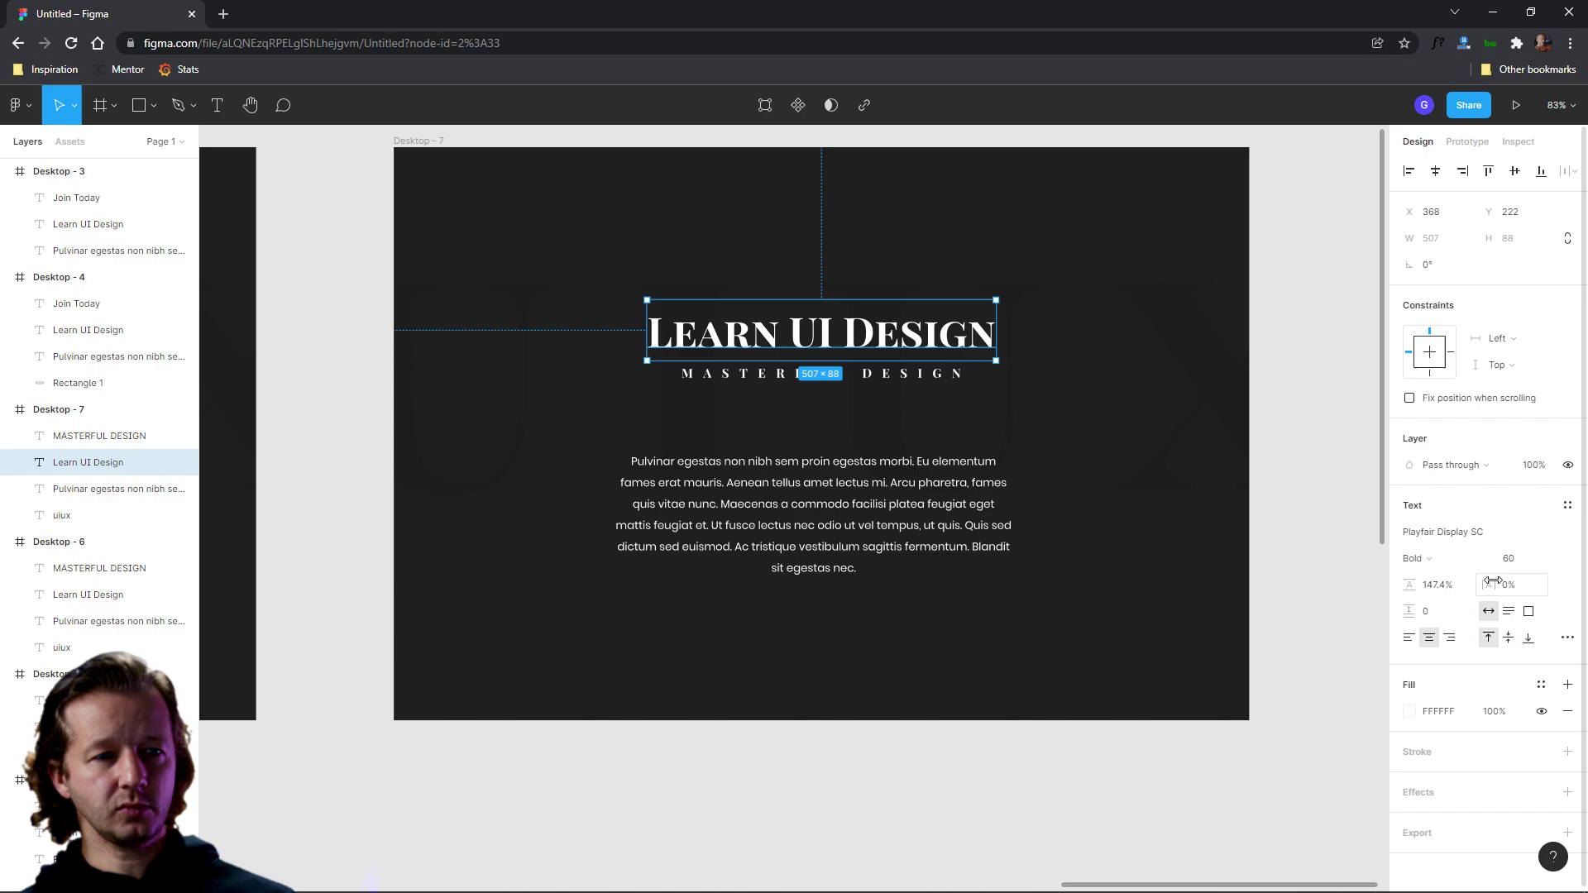
click(1481, 533)
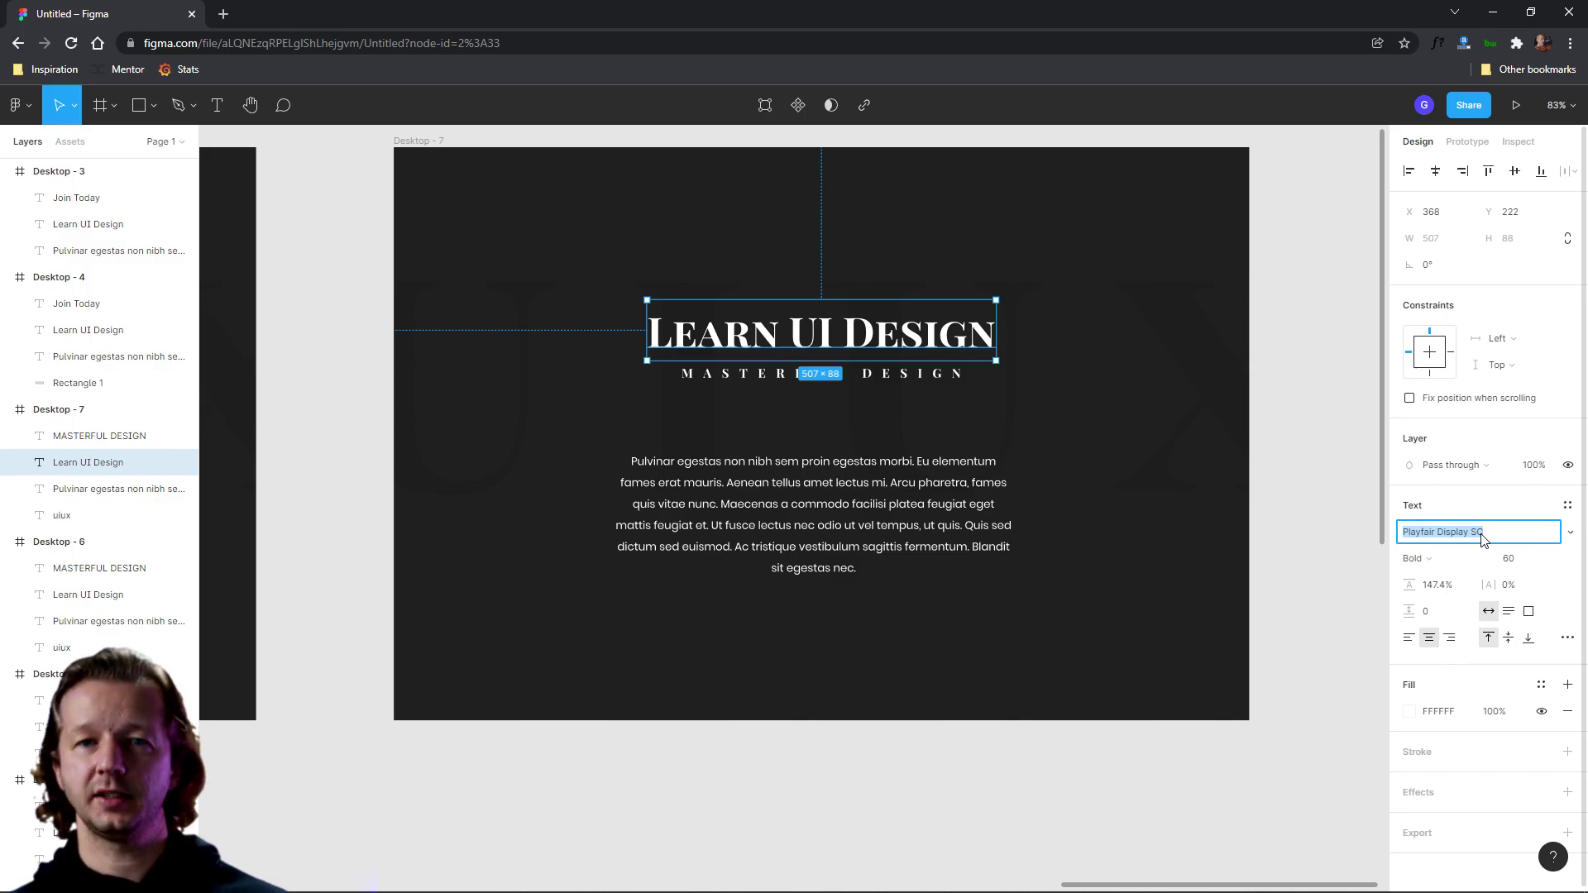
text(Poppins)
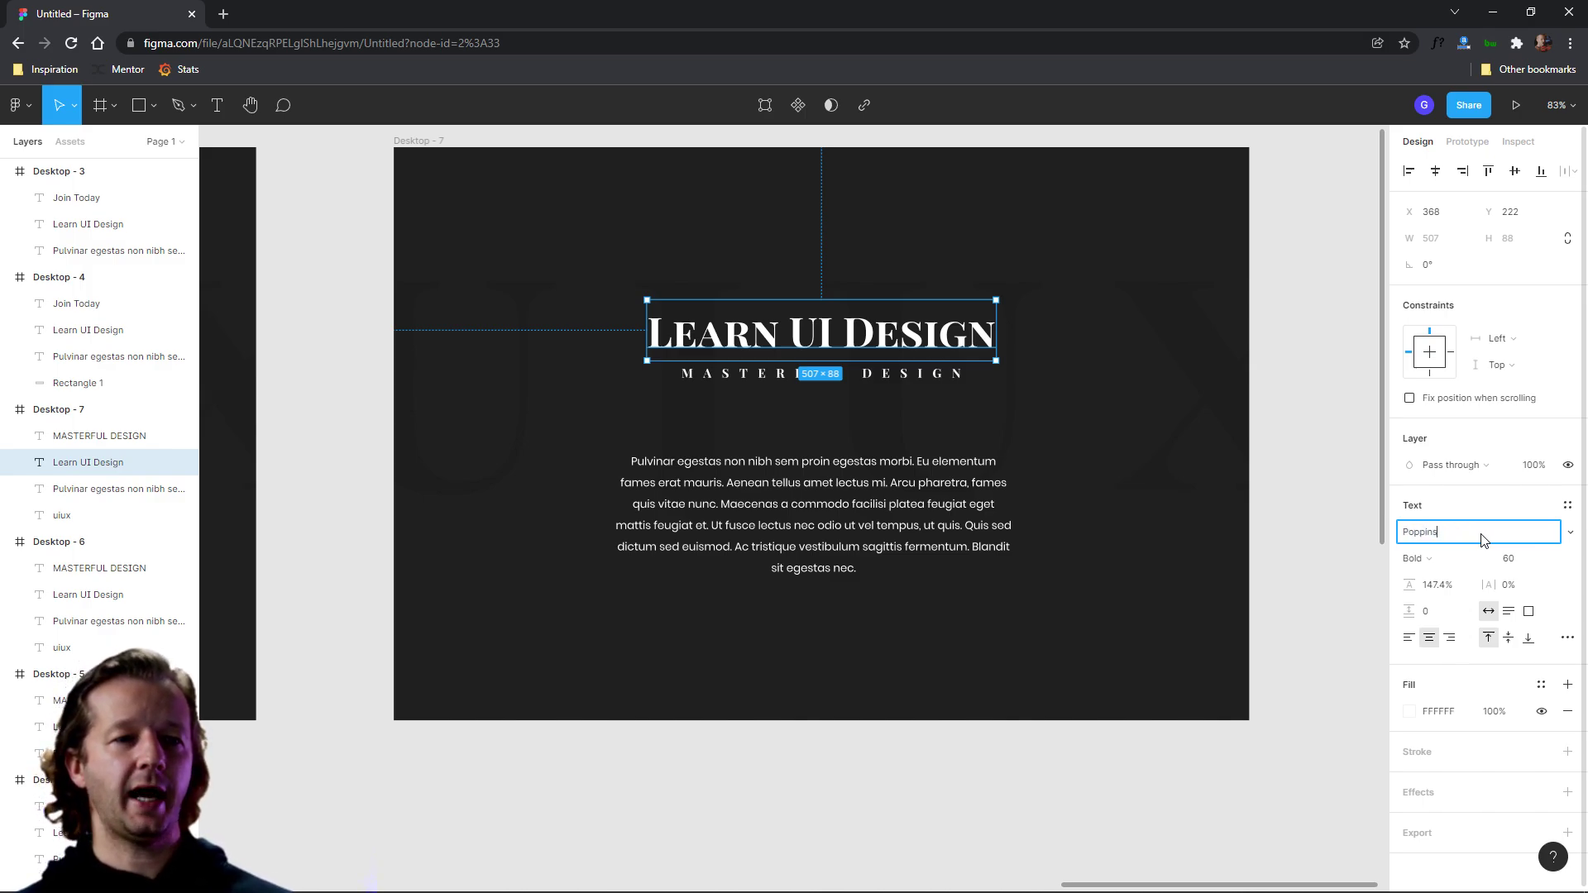
key(Return)
click(1416, 558)
click(1427, 598)
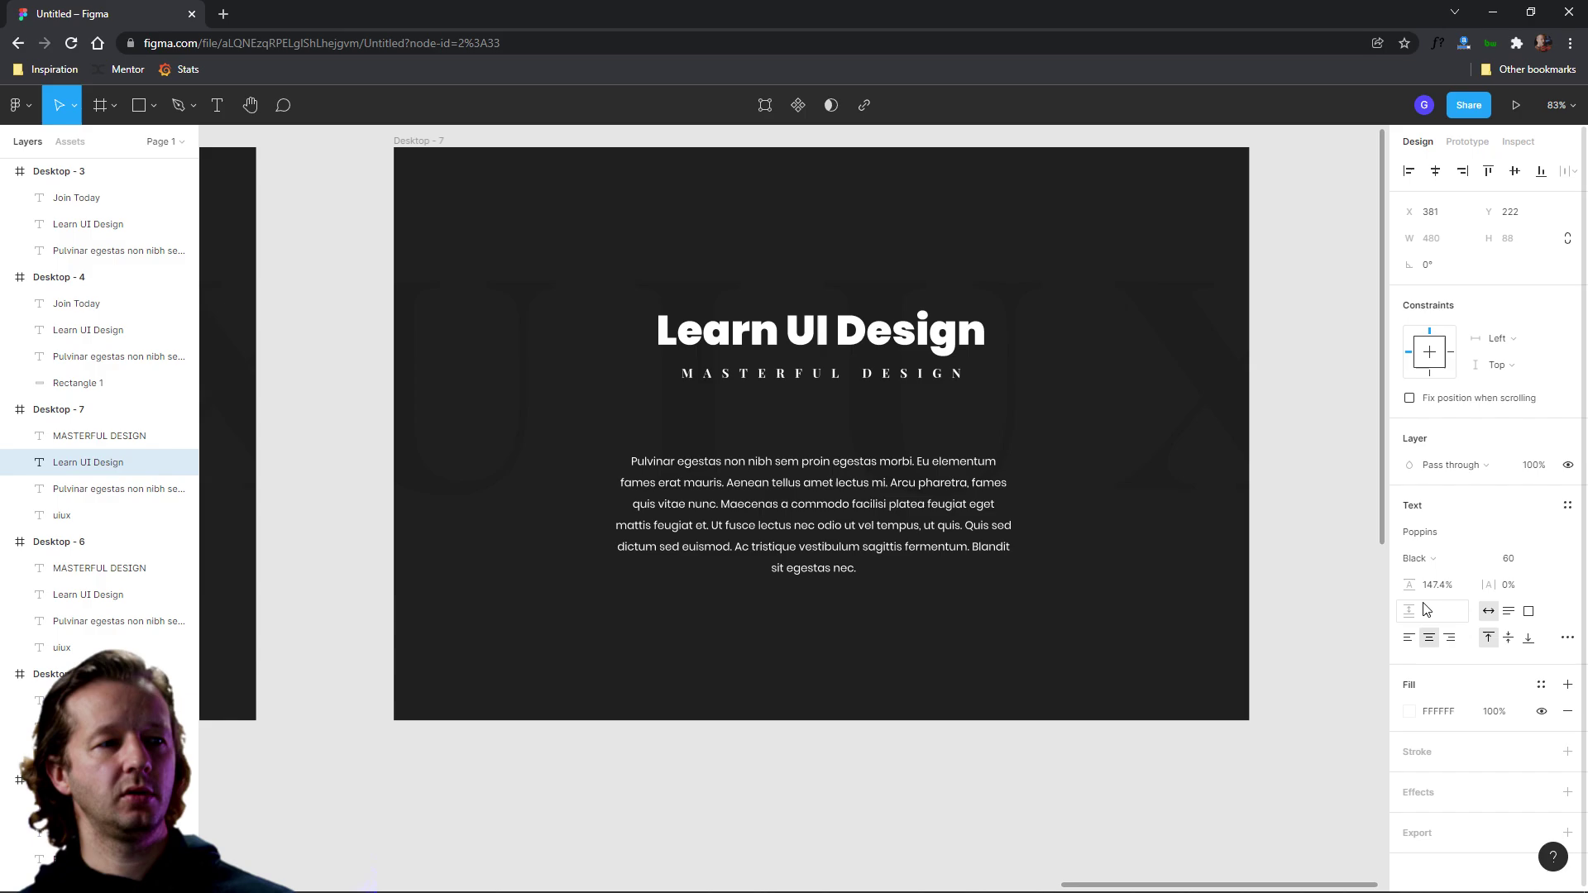
Retype the Desktop - 7 heading as 'Let's Get Bold'.
double_click(710, 336)
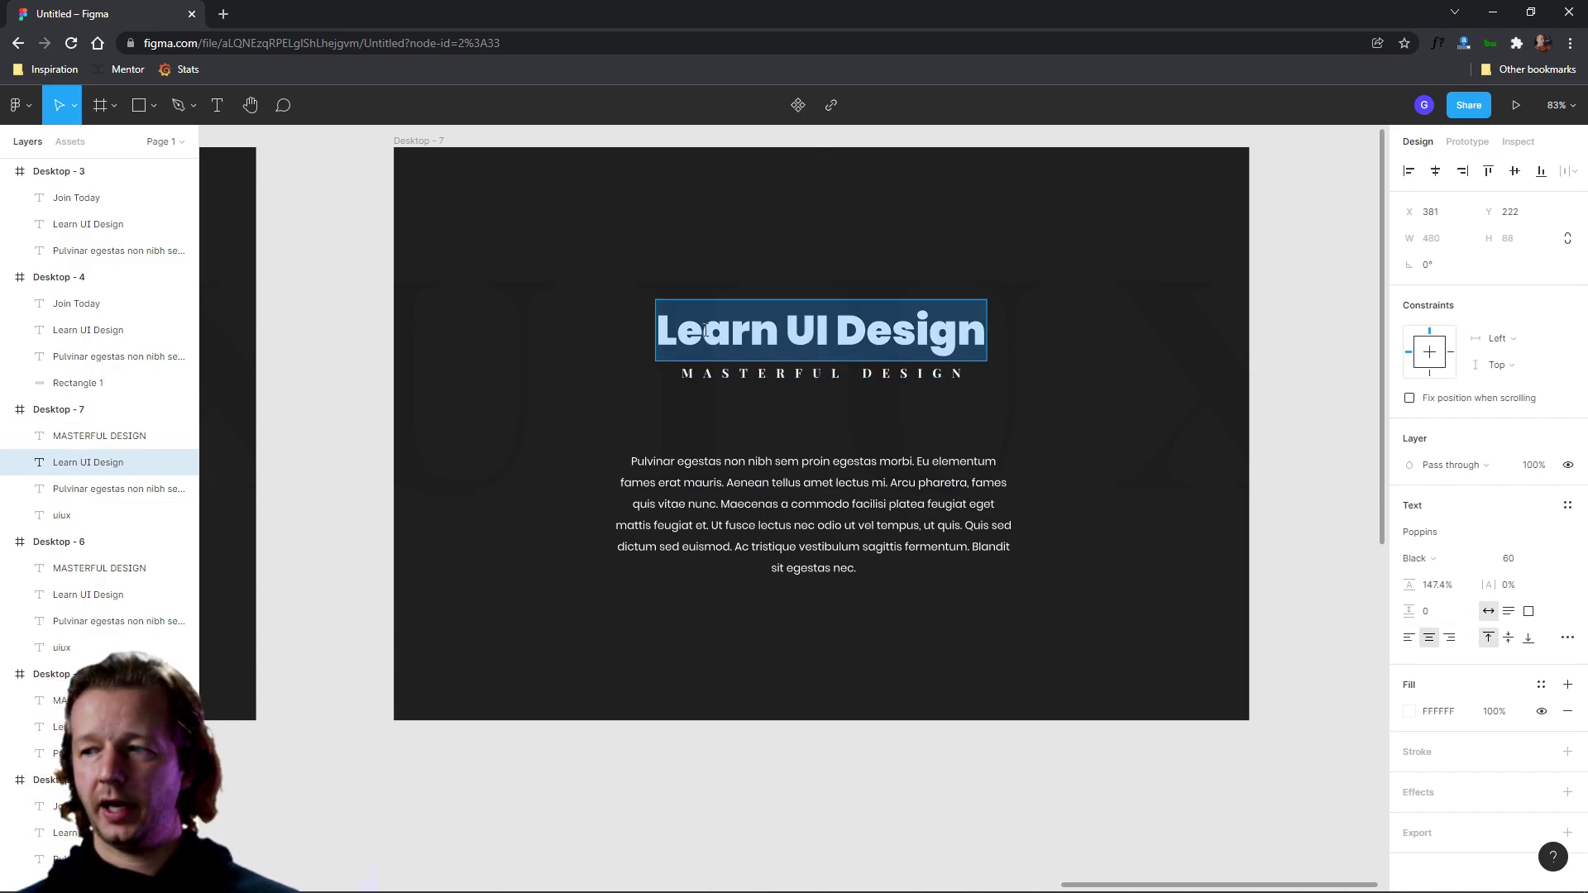
text(Let's)
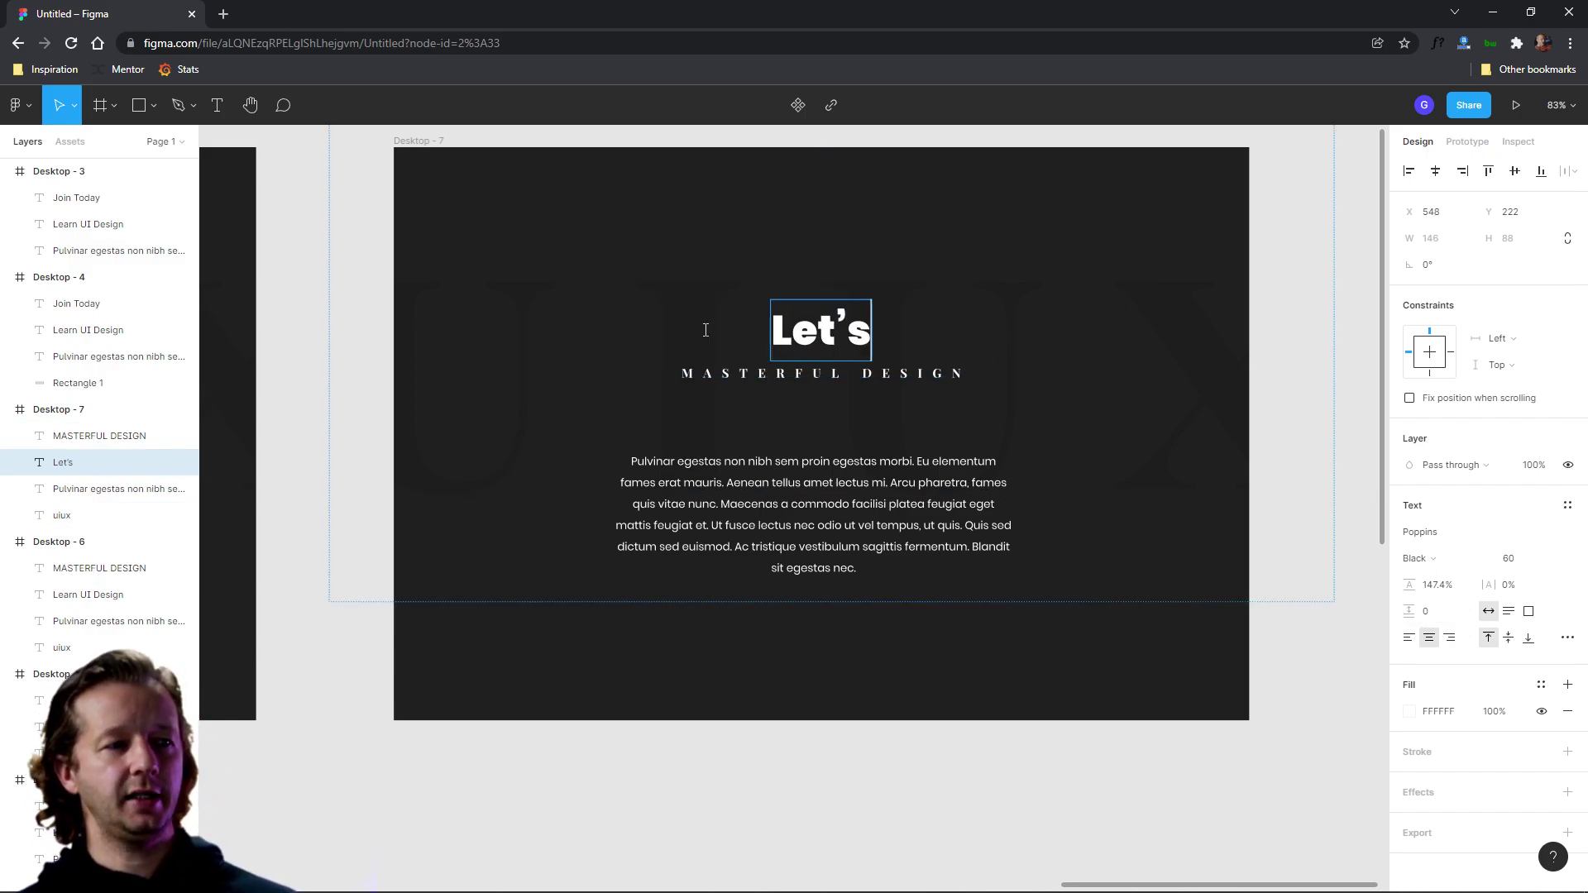
text( Get VBo)
key(BackSpace)
key(BackSpace)
key(BackSpace)
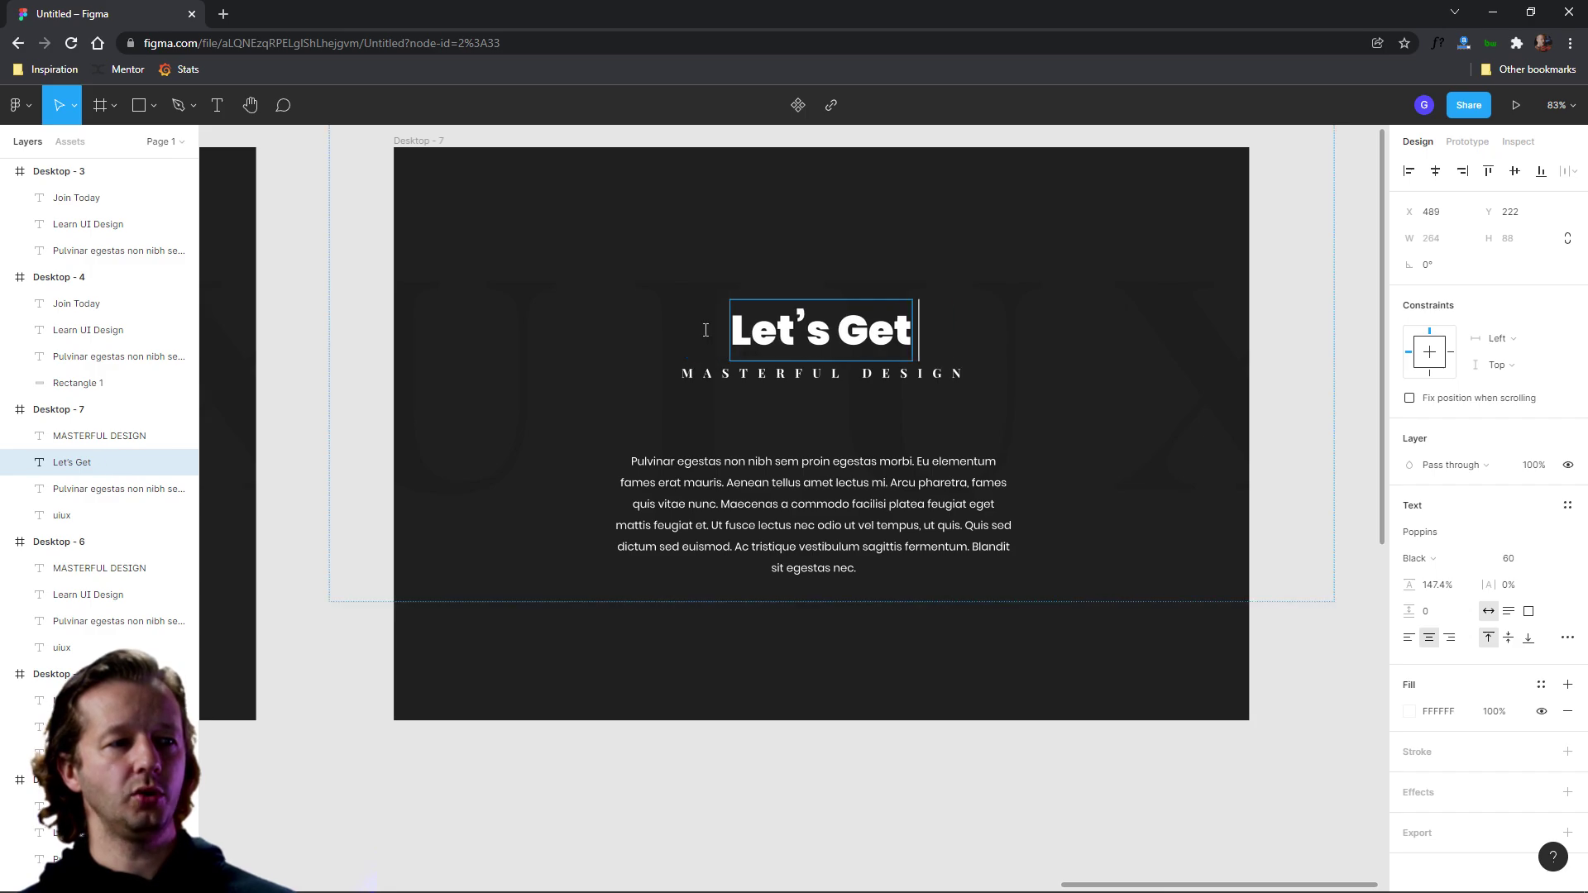
text(Bold)
key(Escape)
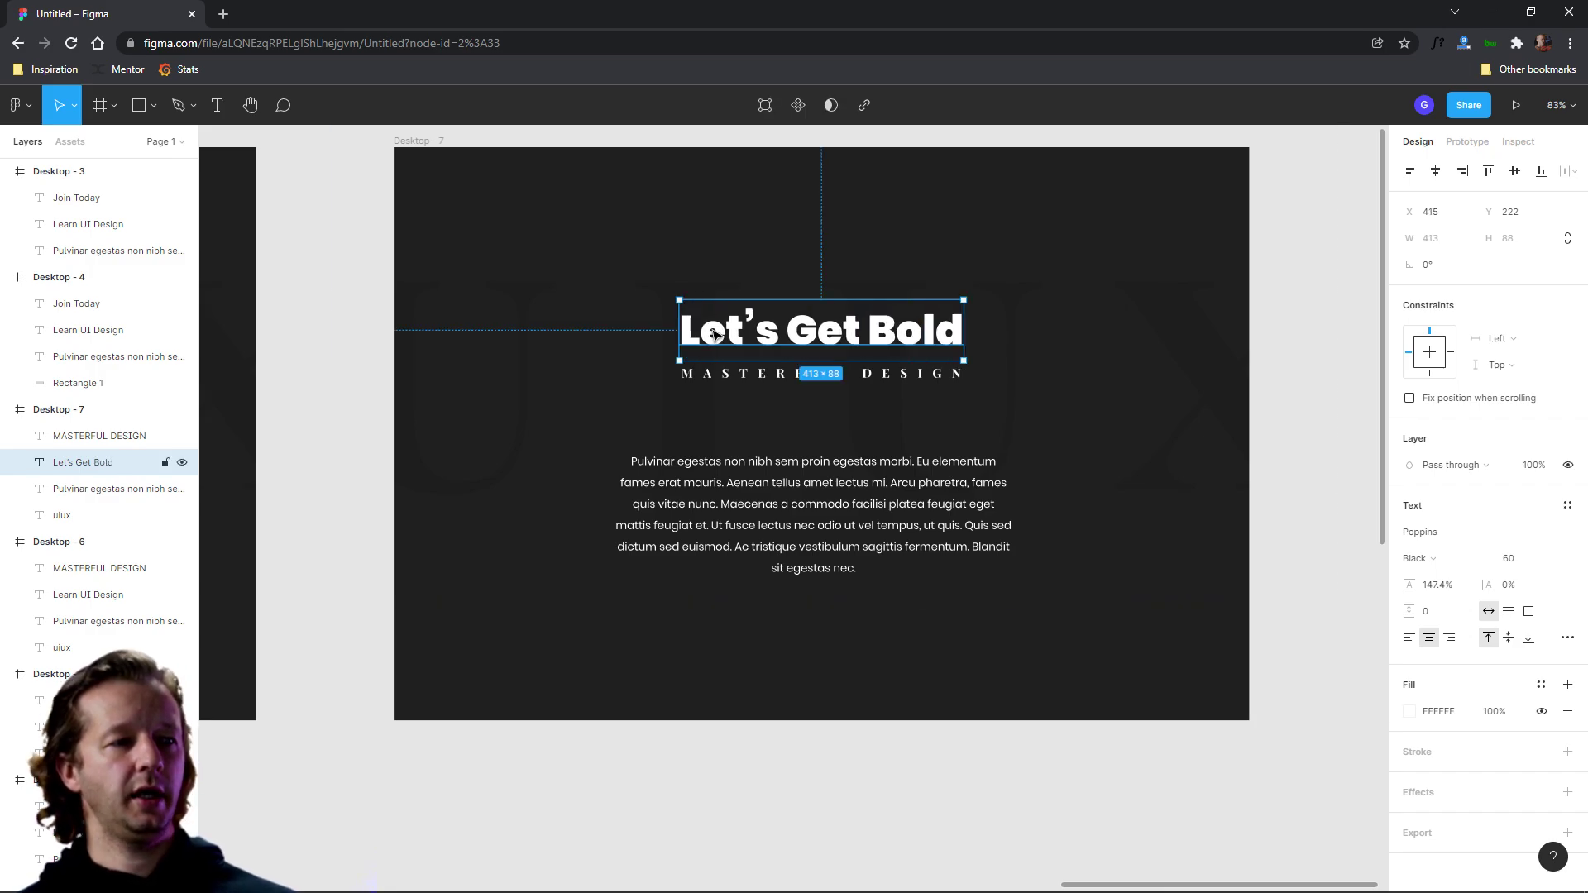
Delete the MASTERFUL DESIGN subheading, move the paragraph right and the heading left.
click(964, 369)
click(926, 381)
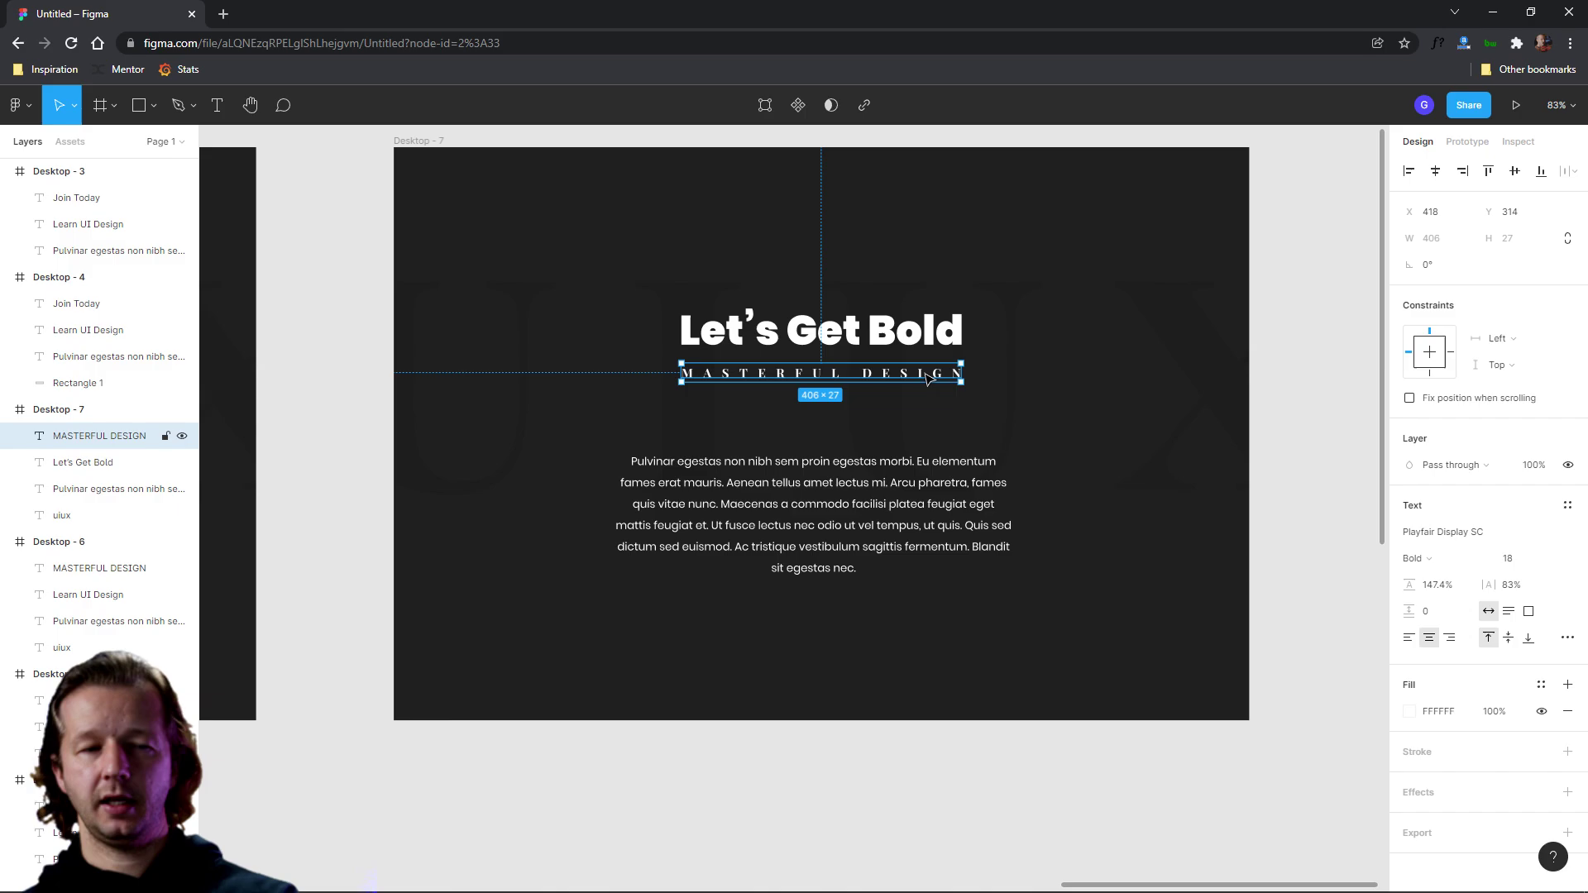
key(Delete)
drag(885, 480, 1191, 510)
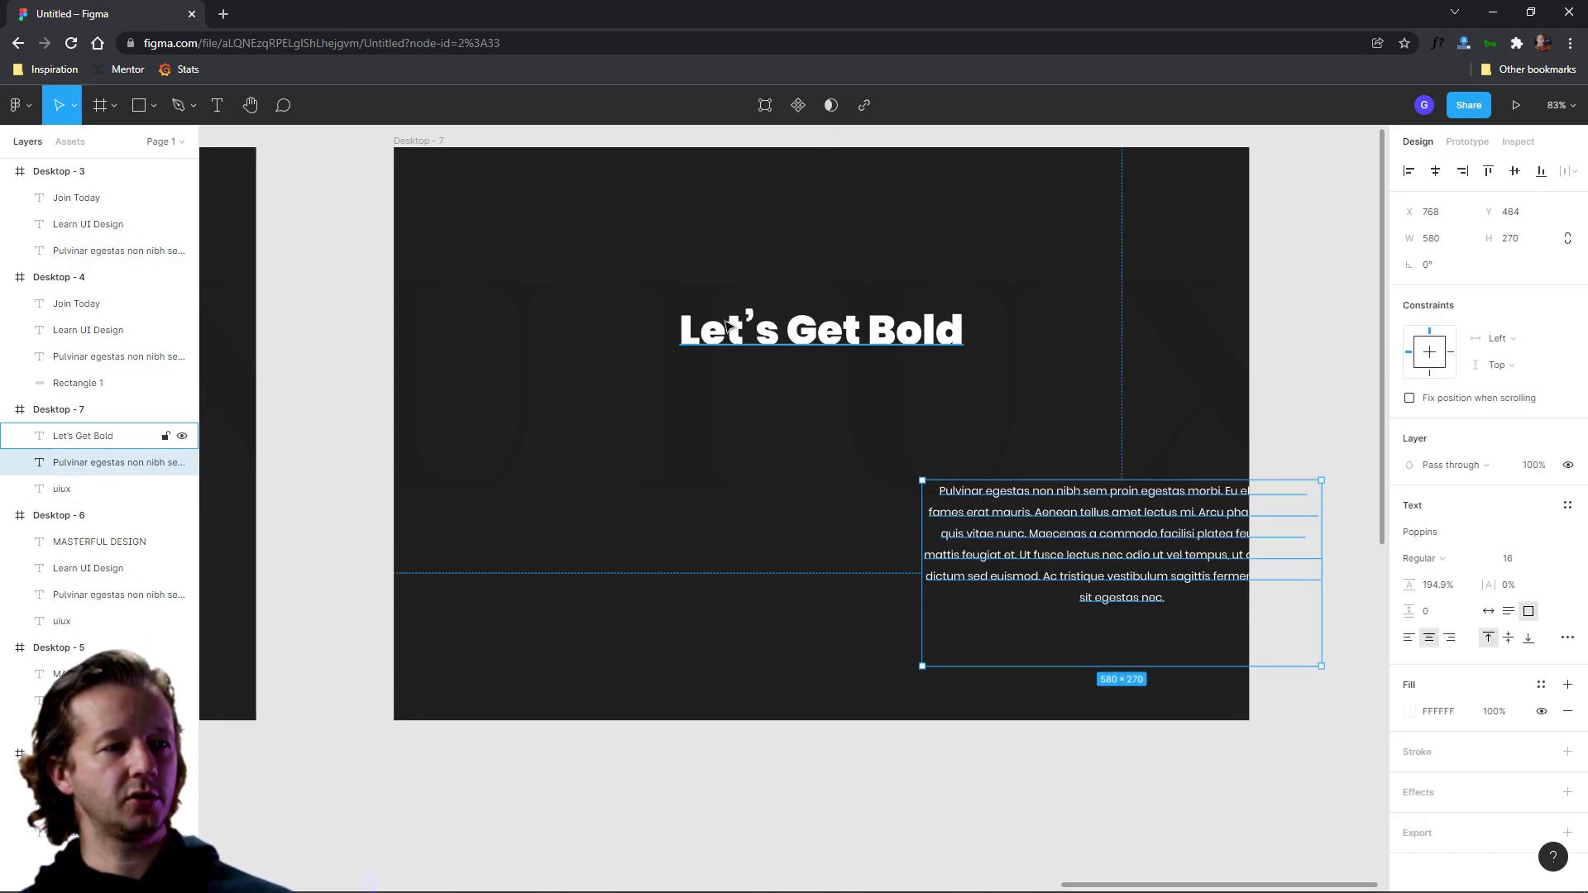
drag(729, 325, 553, 330)
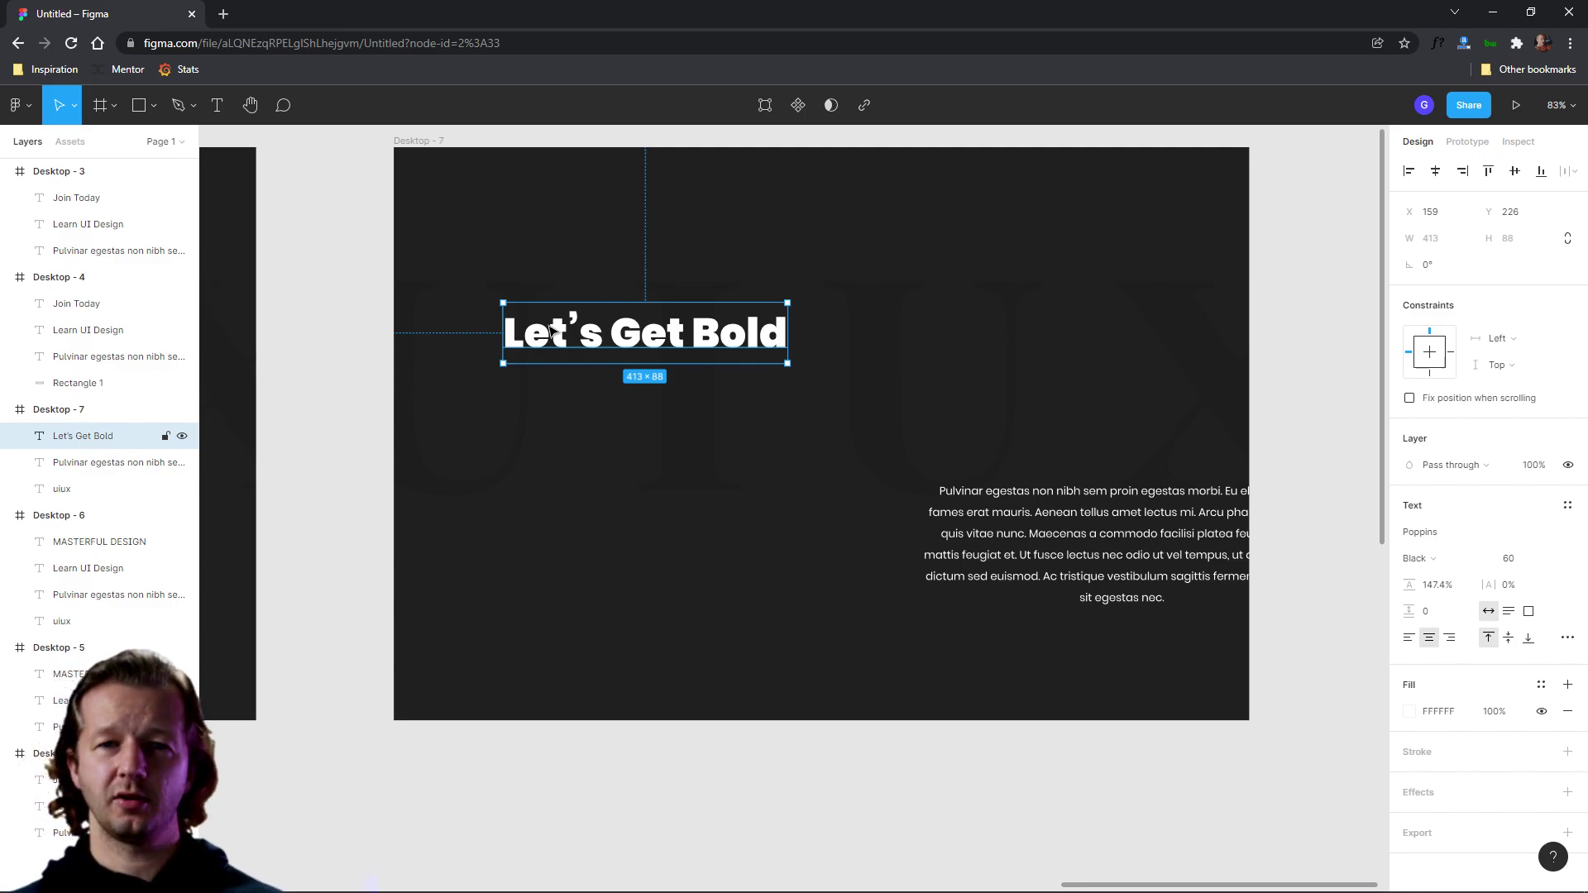
Set the heading font size to 100 and reposition it.
click(1538, 559)
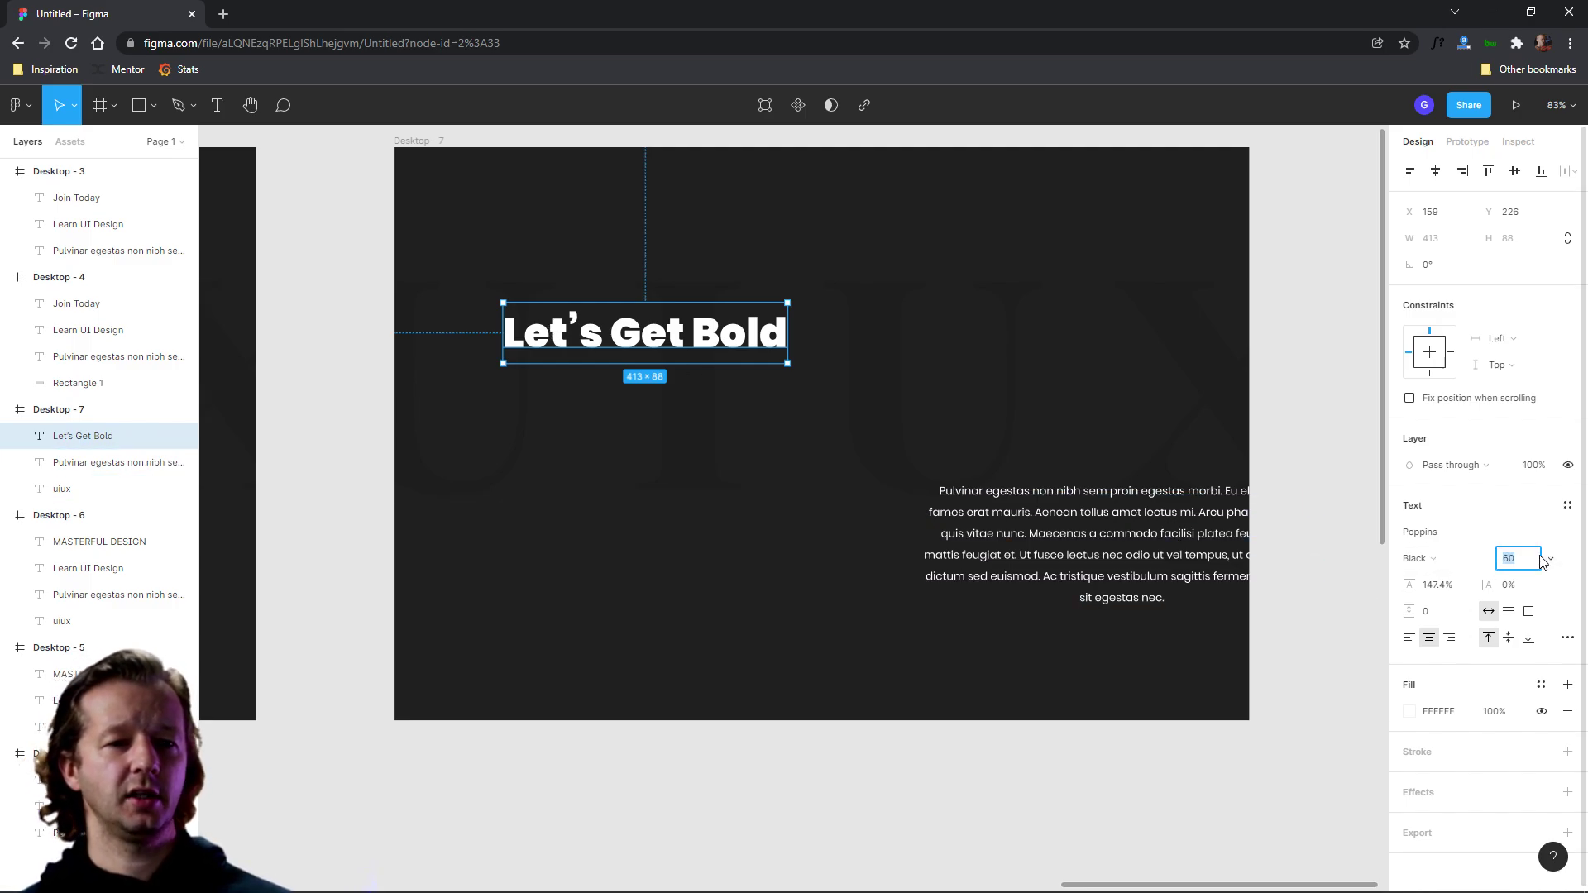
text(120)
key(Return)
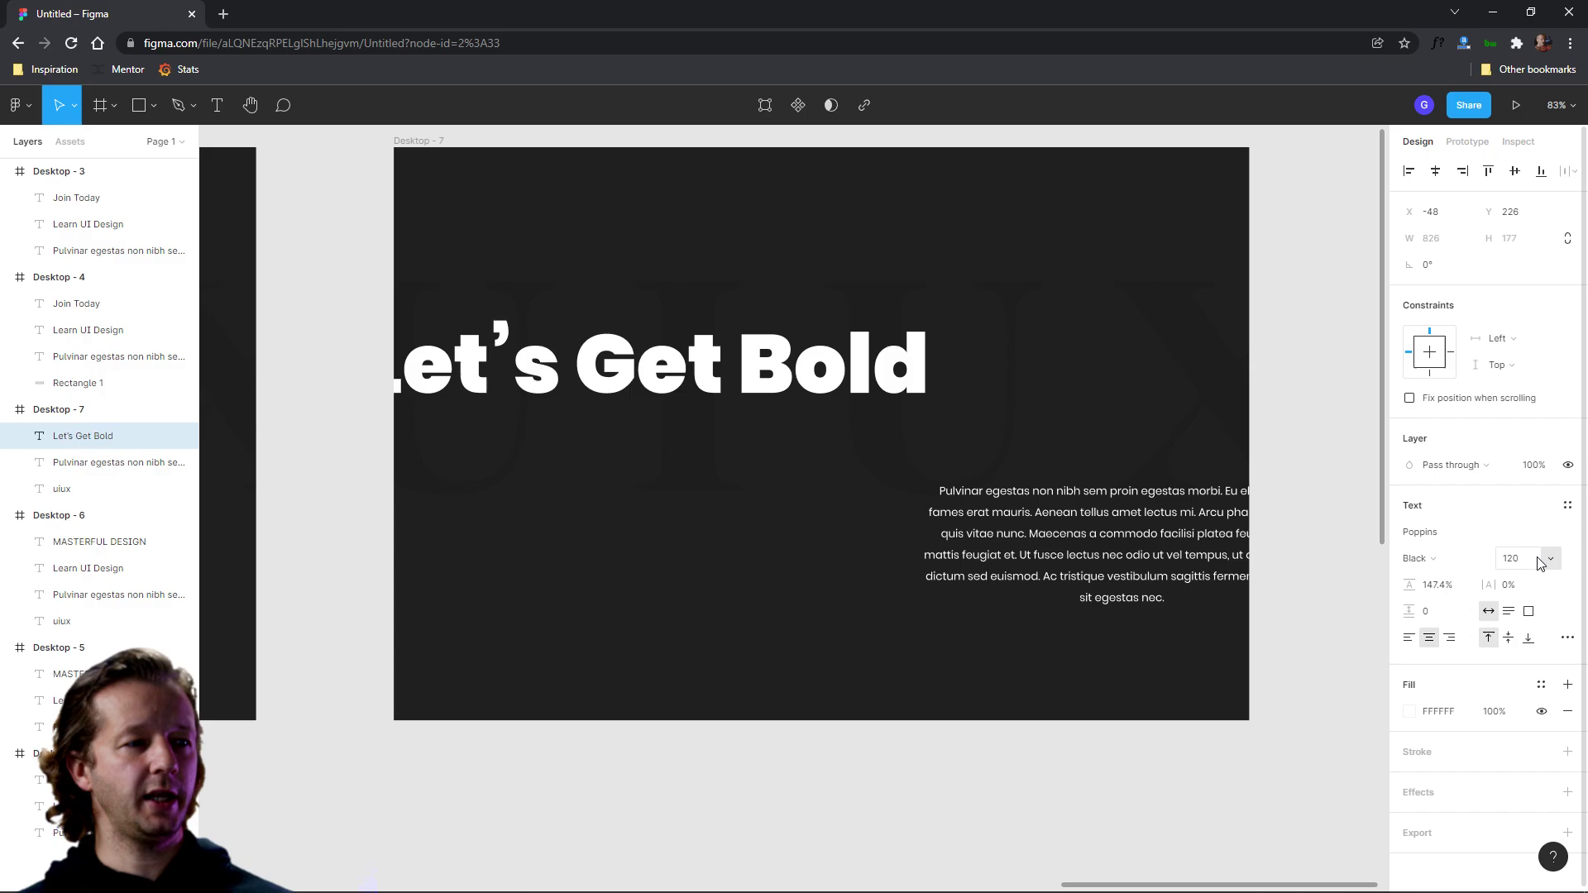
click(1531, 569)
text(1)
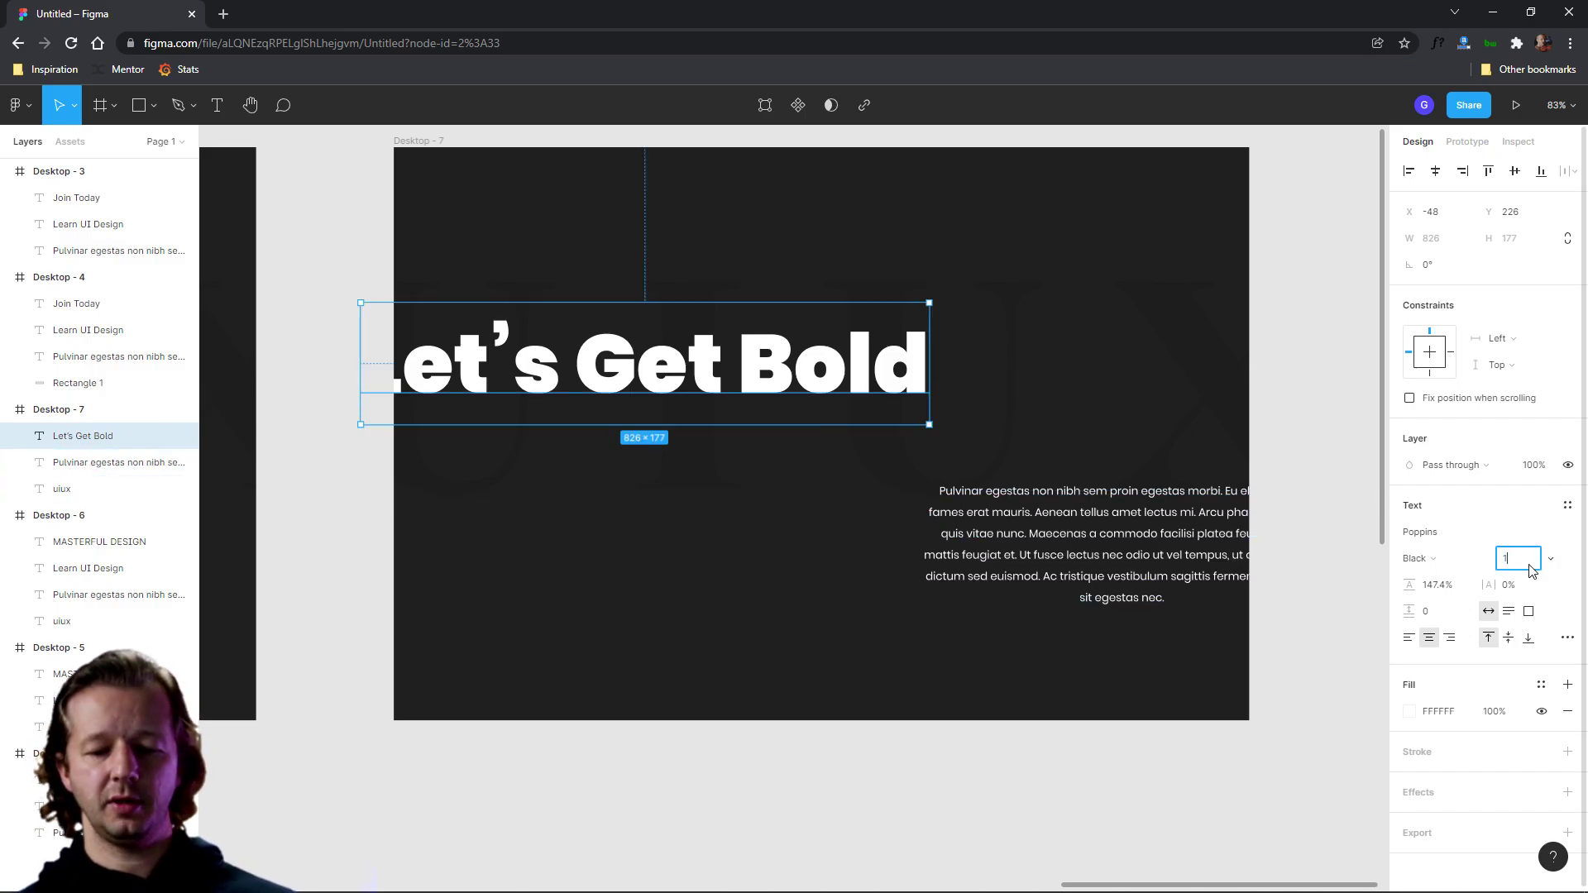
text(00)
key(Return)
drag(536, 358, 670, 351)
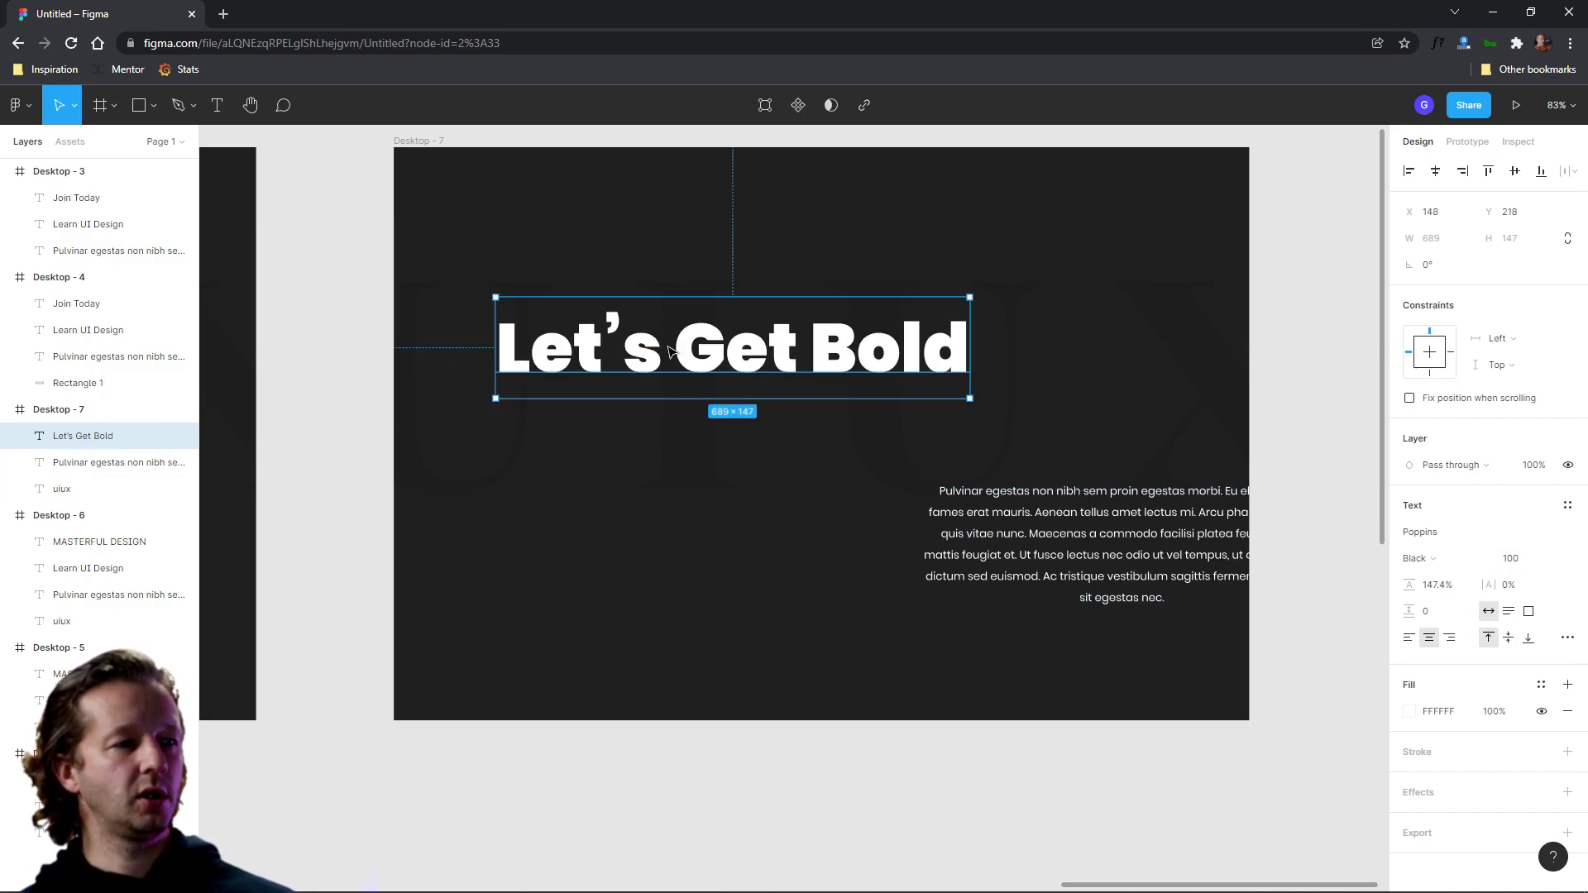
Break the heading so Let's, Get and Bold sit on three lines.
double_click(670, 352)
key(Return)
click(752, 450)
key(Return)
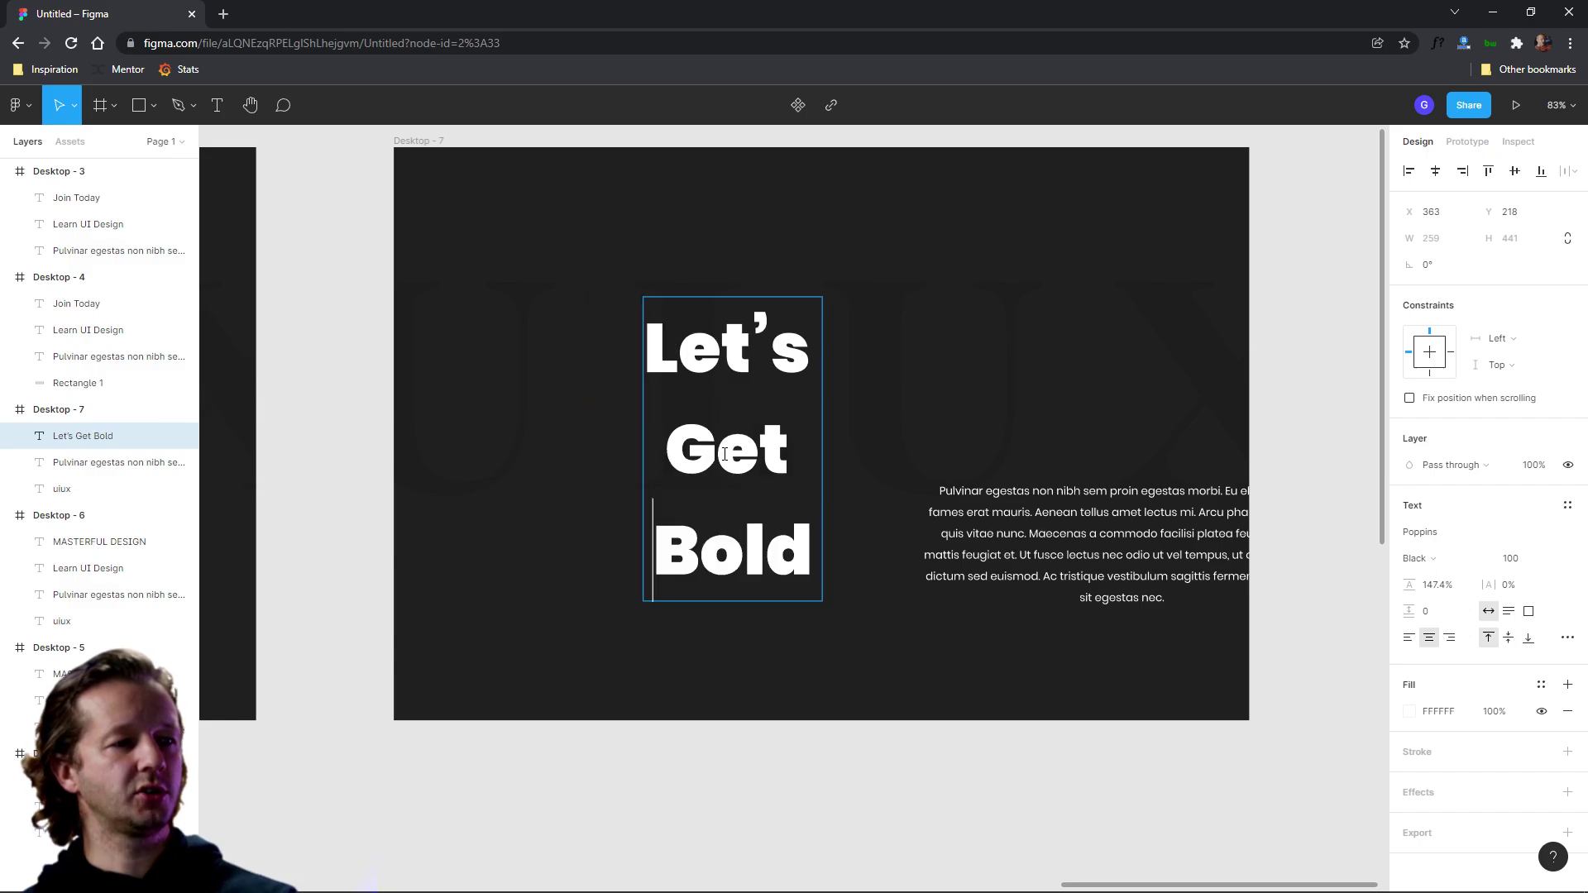
key(Escape)
drag(676, 444, 600, 448)
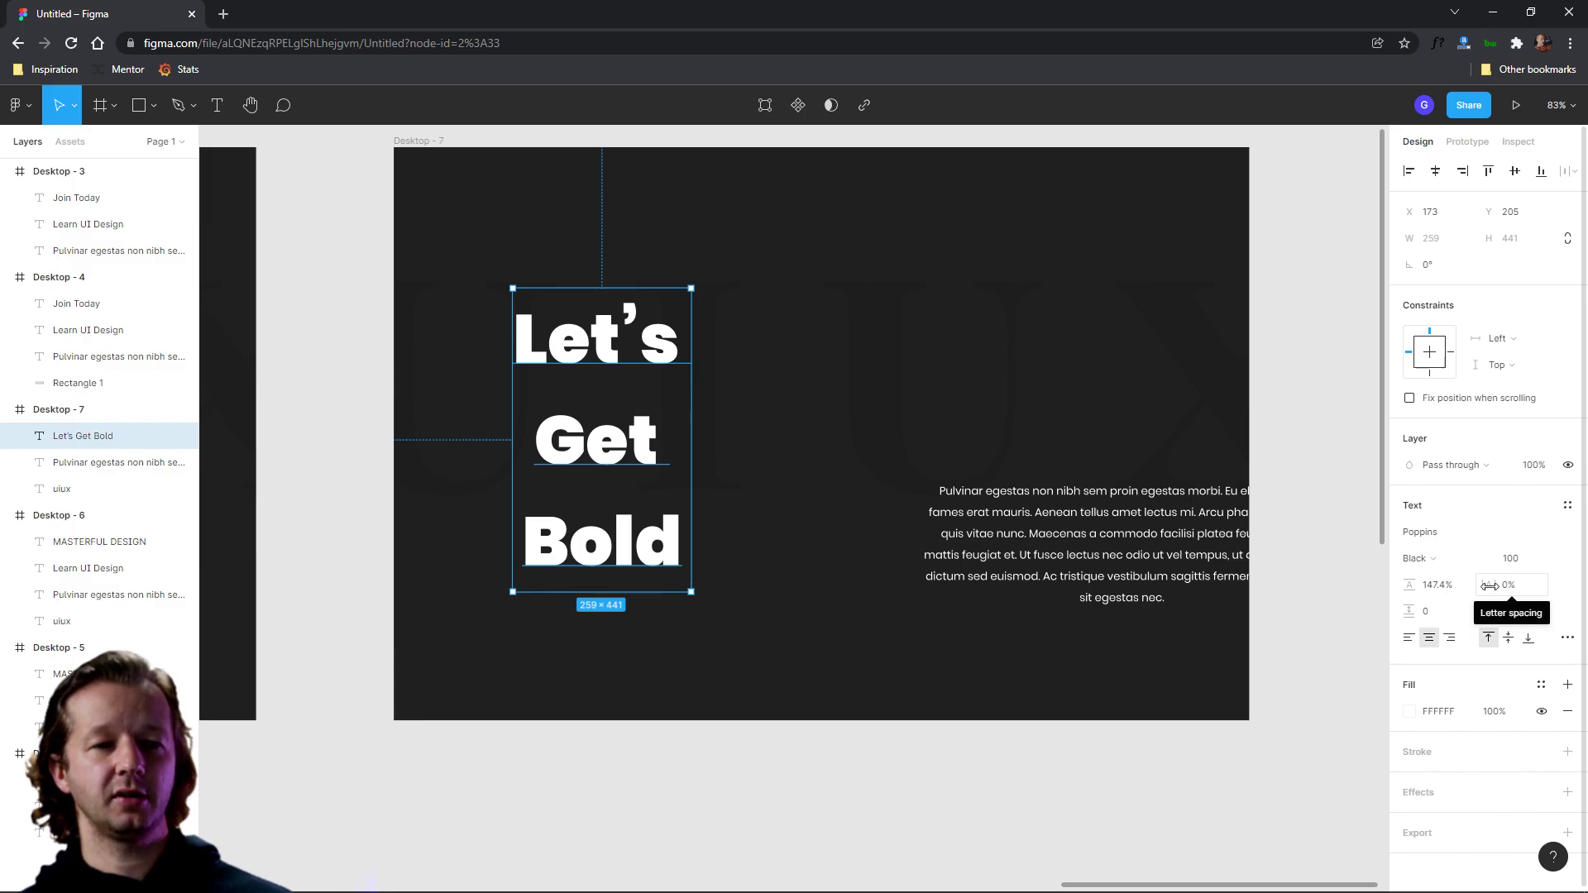
Left-align the heading with 69.4% line height and -11% letter spacing.
drag(1409, 584, 1315, 570)
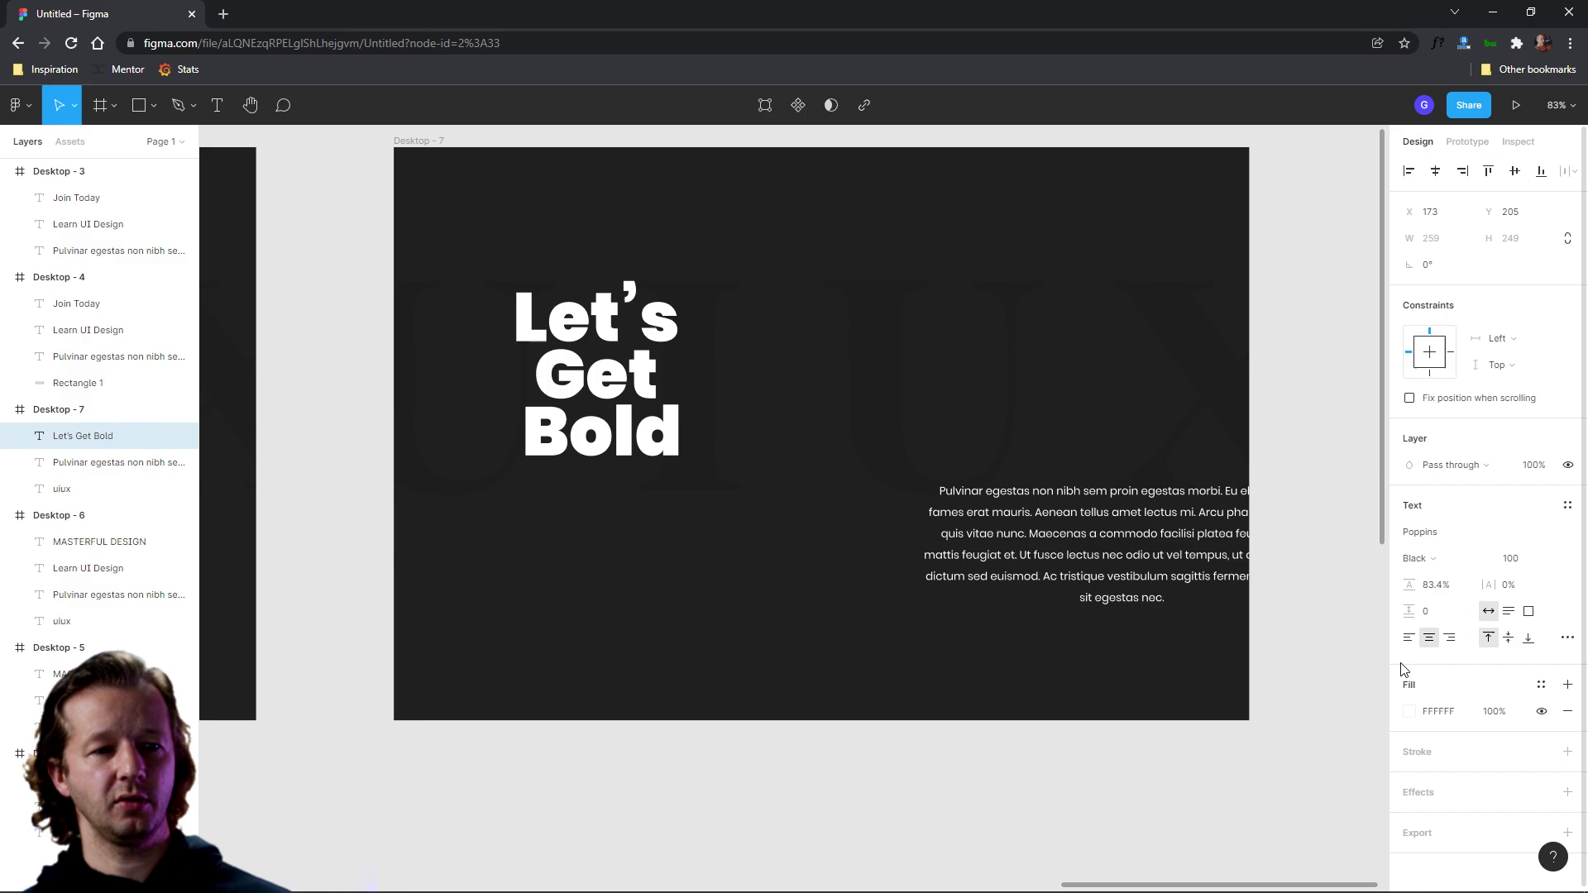
click(1408, 637)
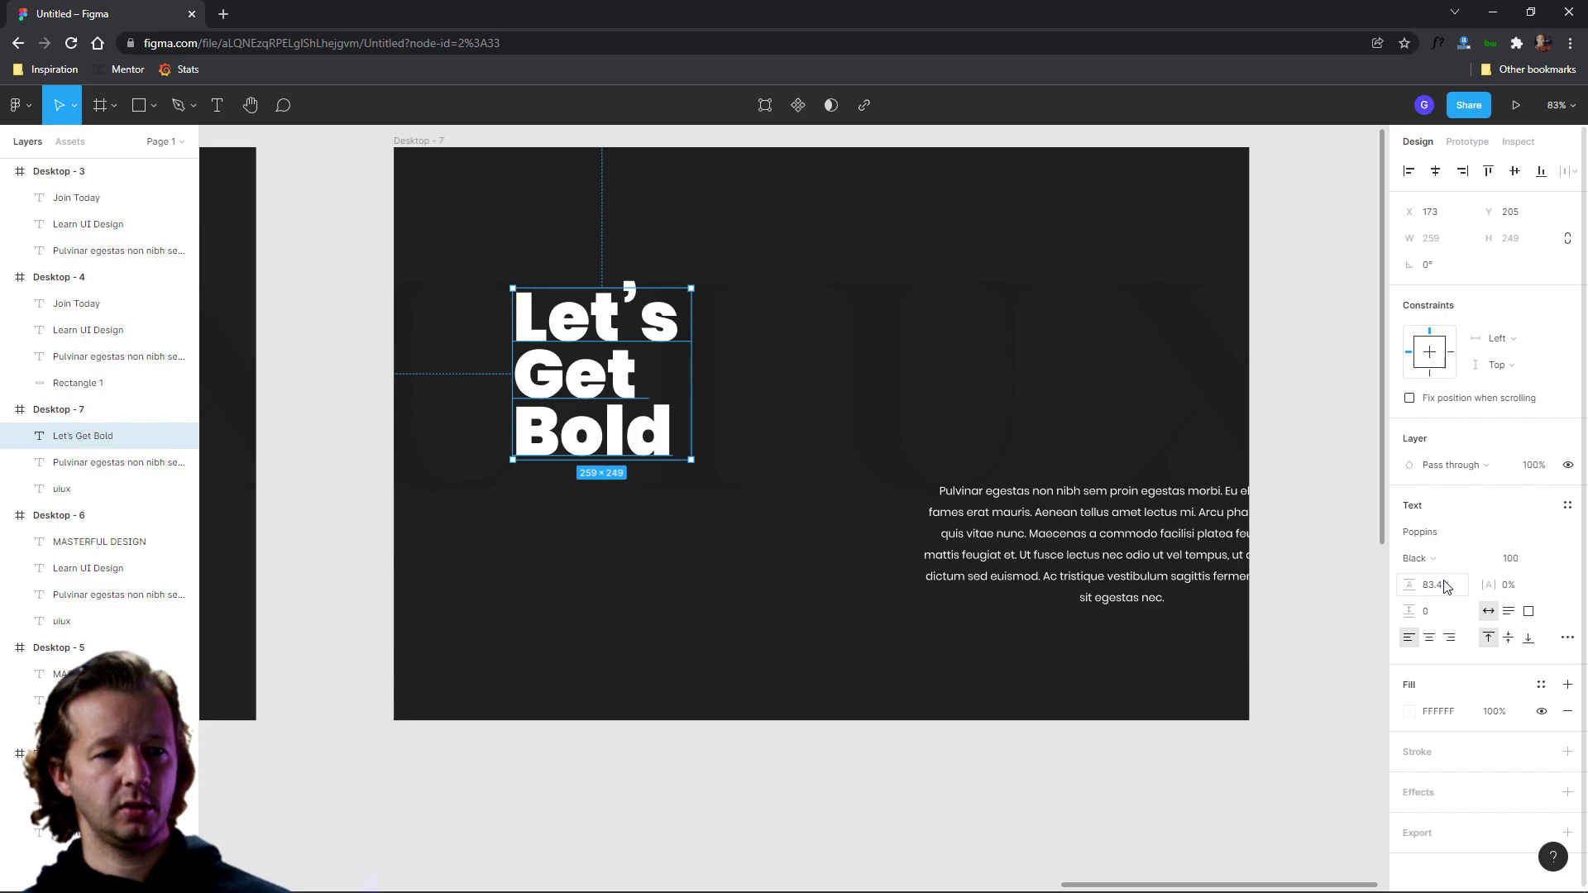
drag(1411, 583, 1393, 576)
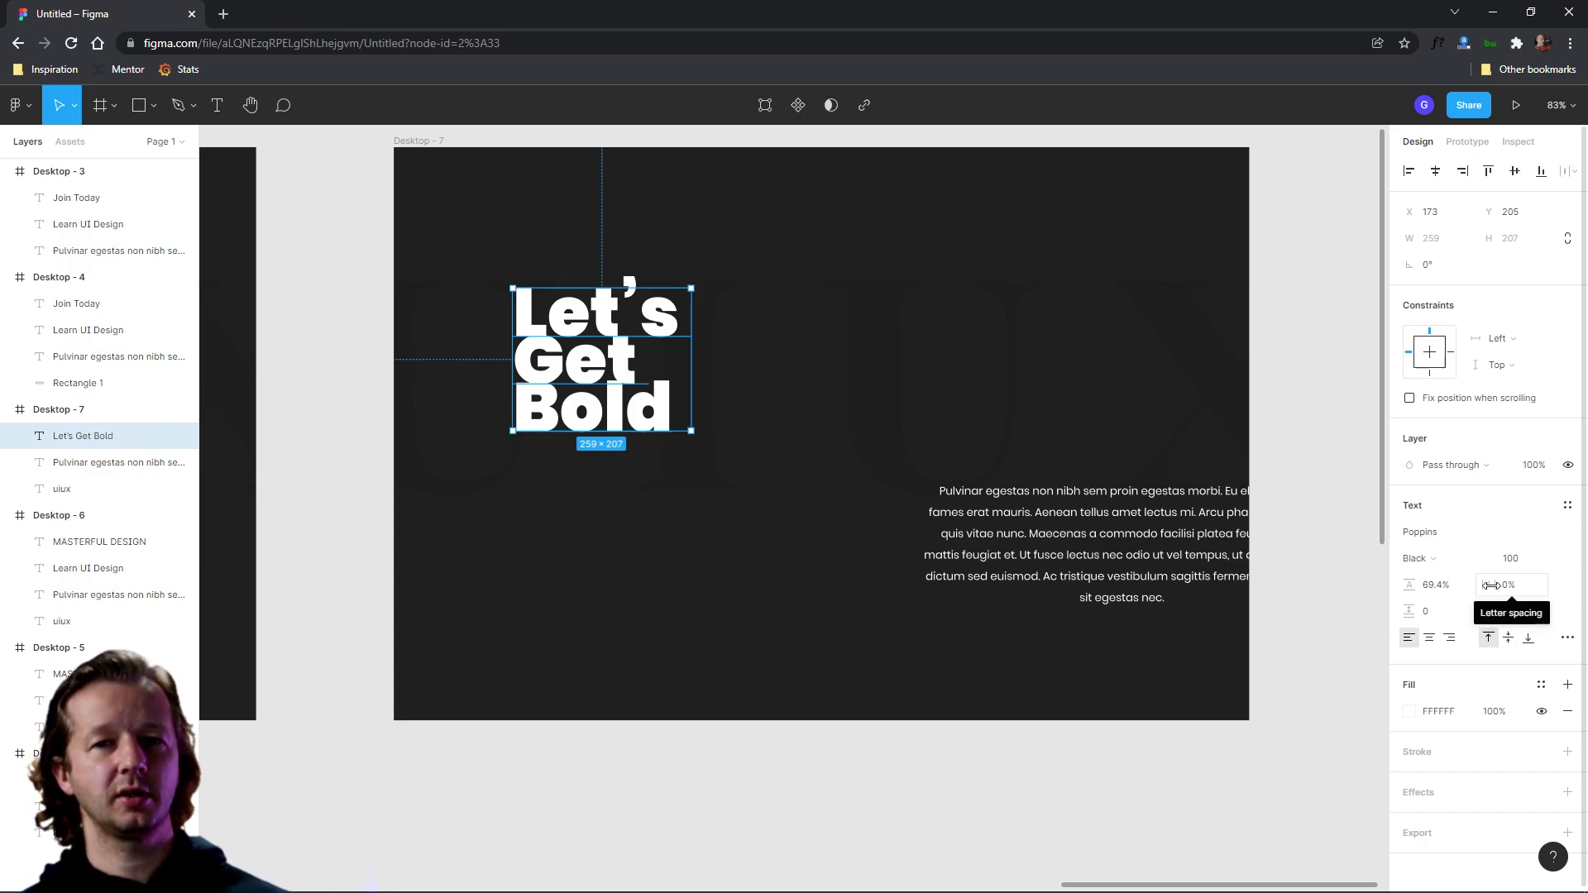
drag(1491, 585, 1475, 584)
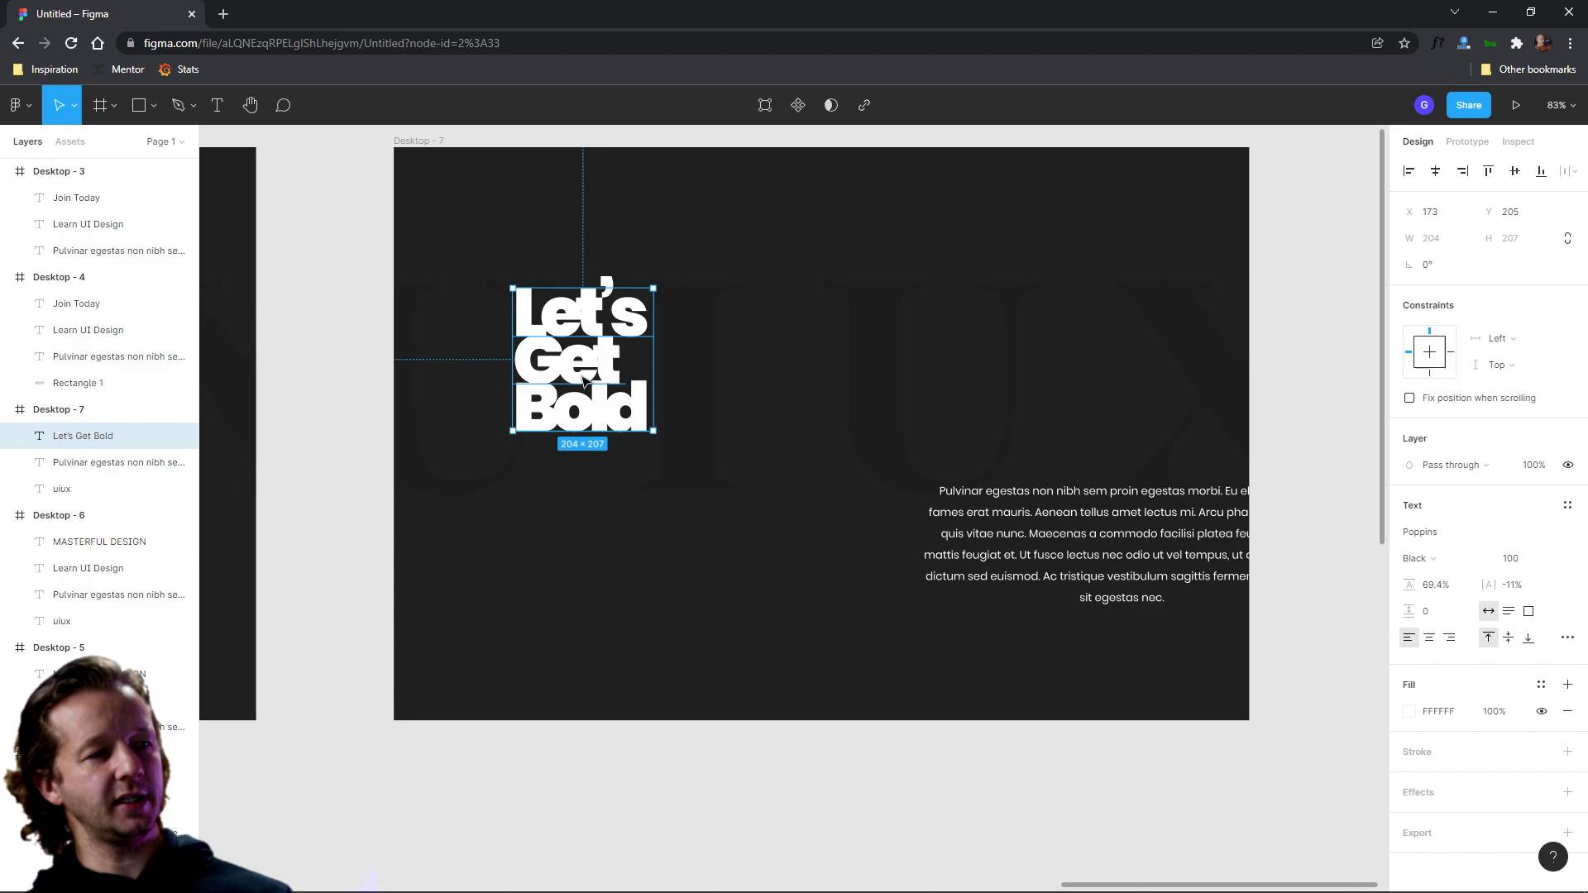
Move the Let's Get Bold heading lower in the frame.
drag(581, 411, 581, 447)
click(716, 650)
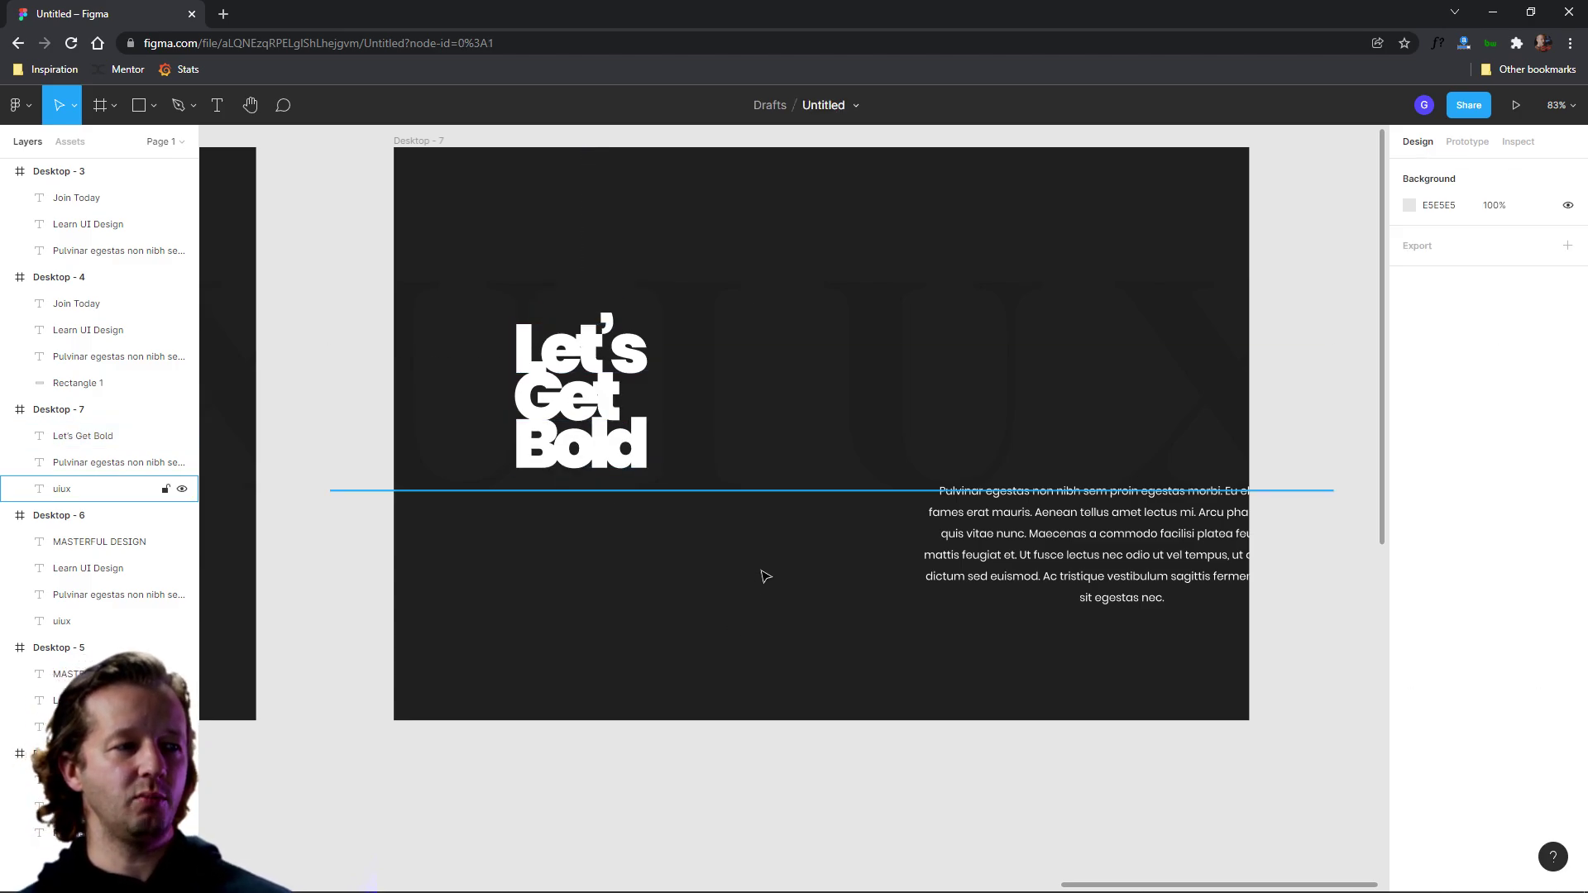
click(582, 397)
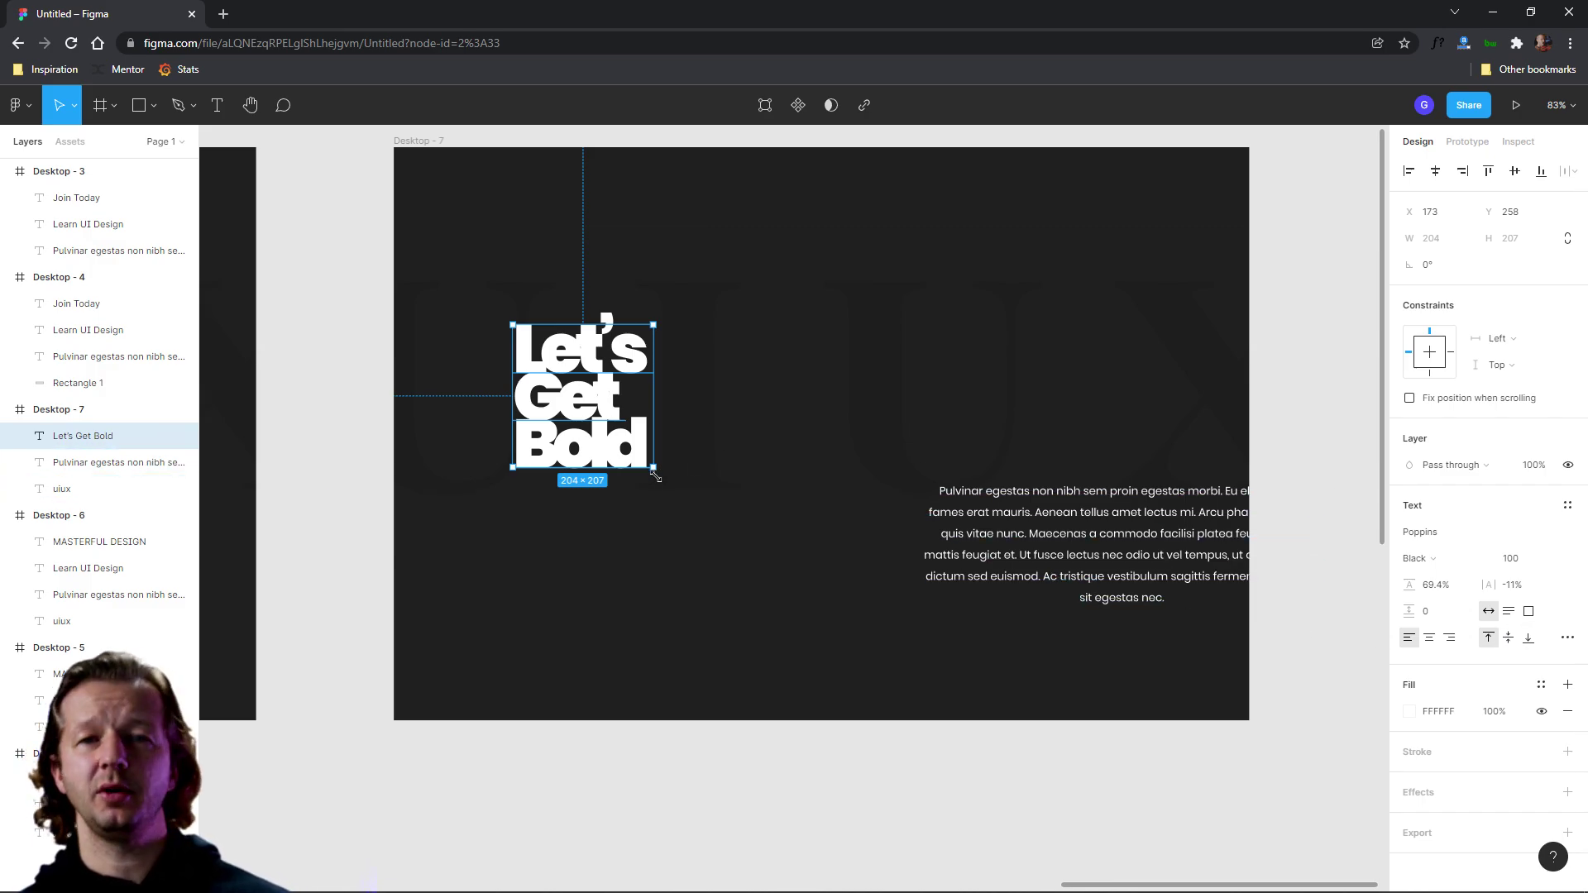
mouse_move(596, 415)
mouse_down()
mouse_move(620, 430)
mouse_move(597, 435)
mouse_up()
Move the paragraph up beside the heading and left-align it.
click(759, 546)
click(323, 267)
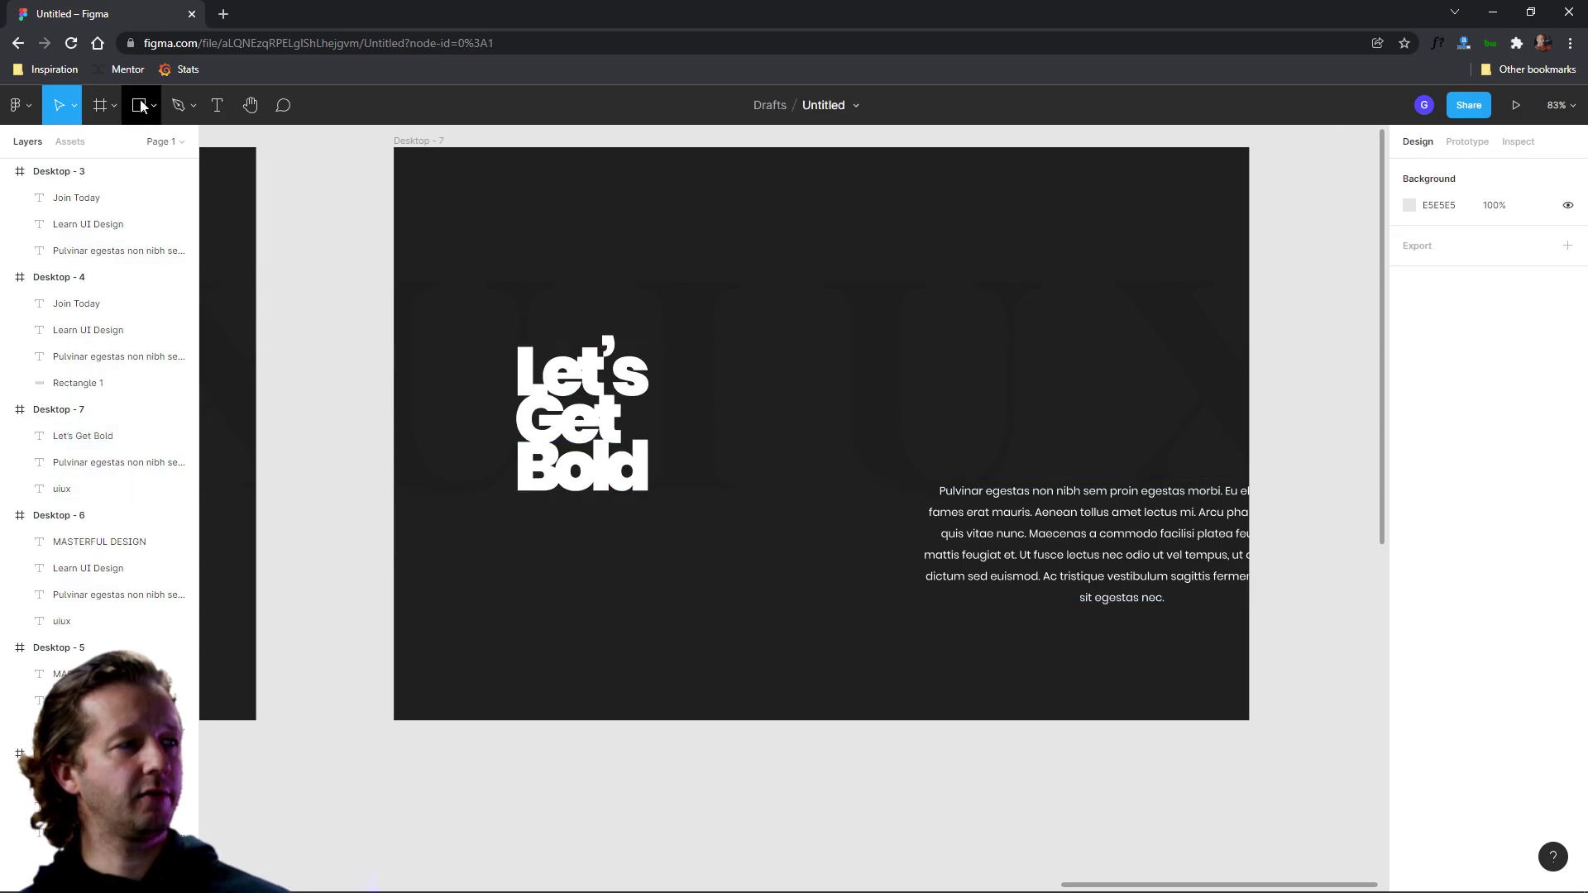
drag(915, 503, 786, 362)
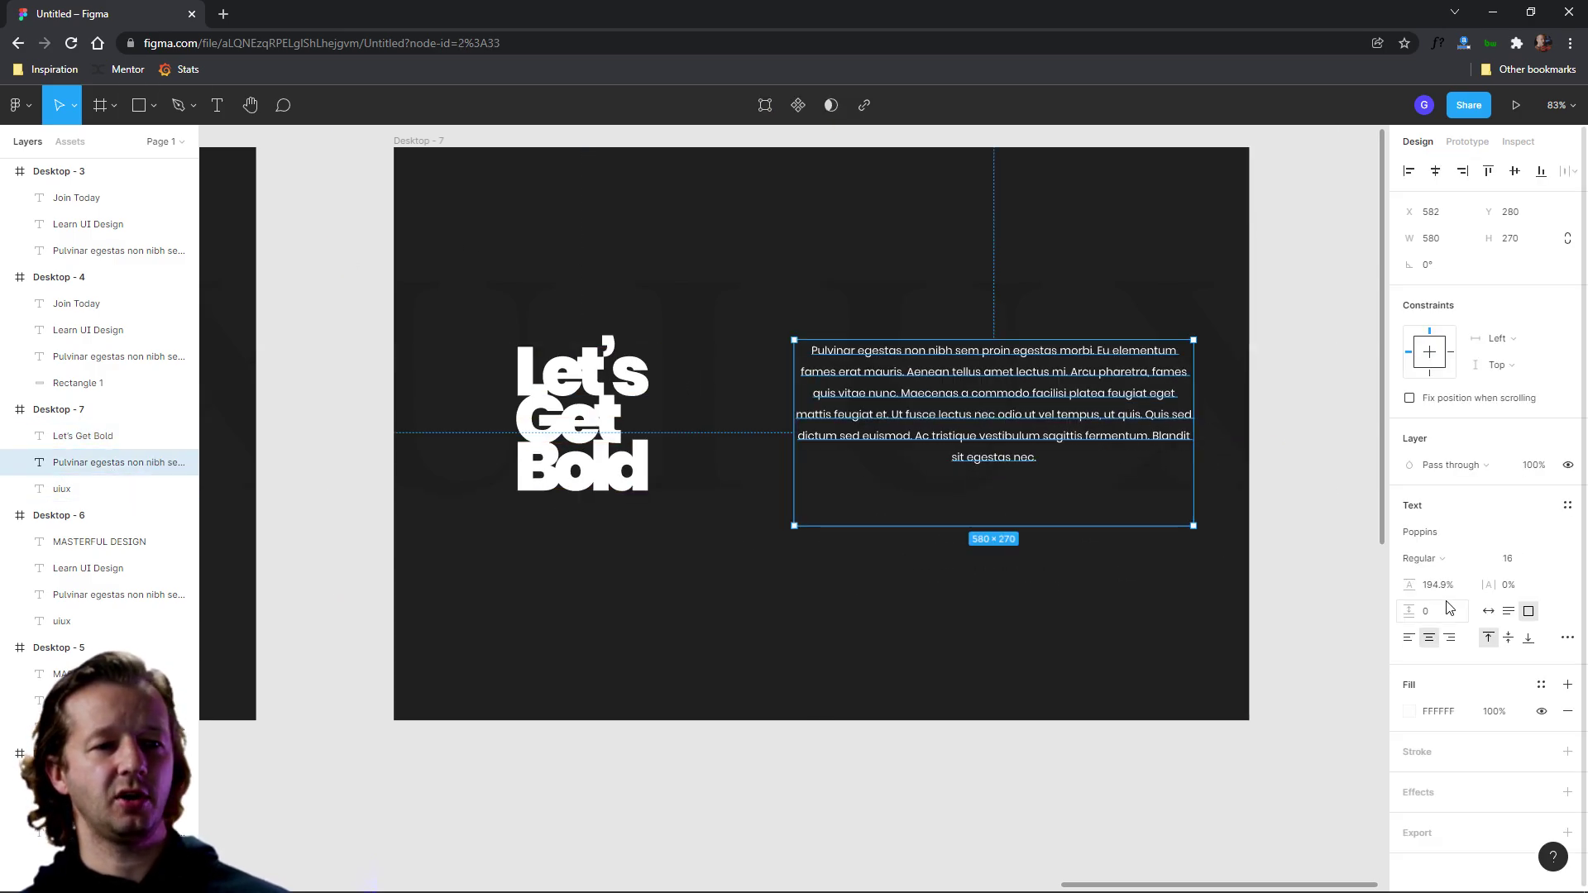
click(1410, 637)
mouse_move(925, 400)
mouse_down()
mouse_move(929, 413)
mouse_move(912, 407)
mouse_up()
Draw a white vertical divider line between the headline and paragraph.
click(885, 589)
click(617, 696)
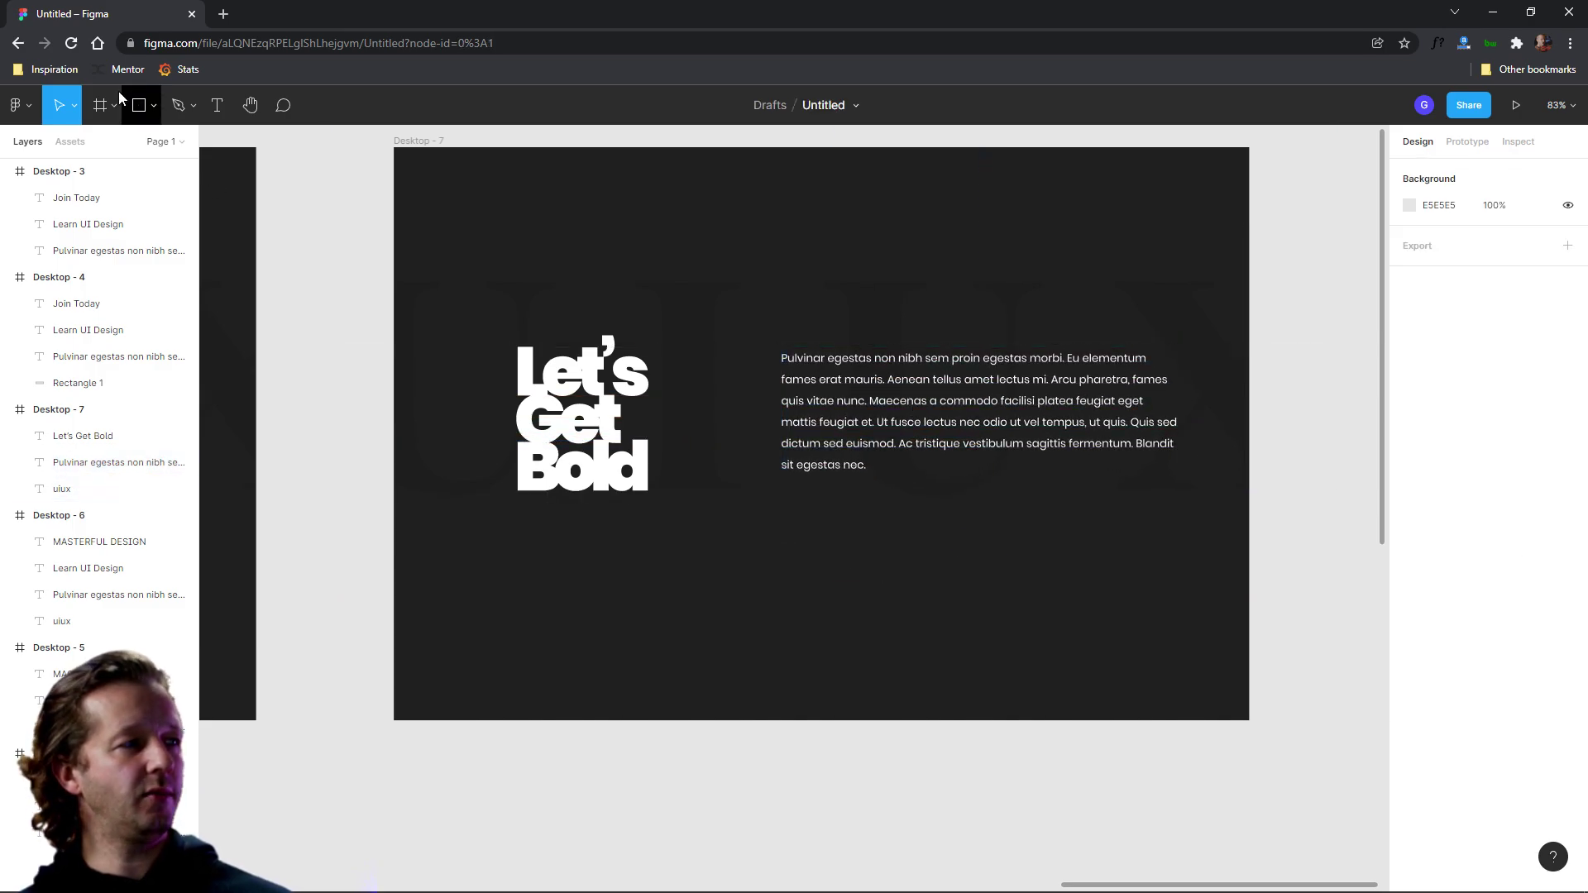
click(138, 110)
click(127, 167)
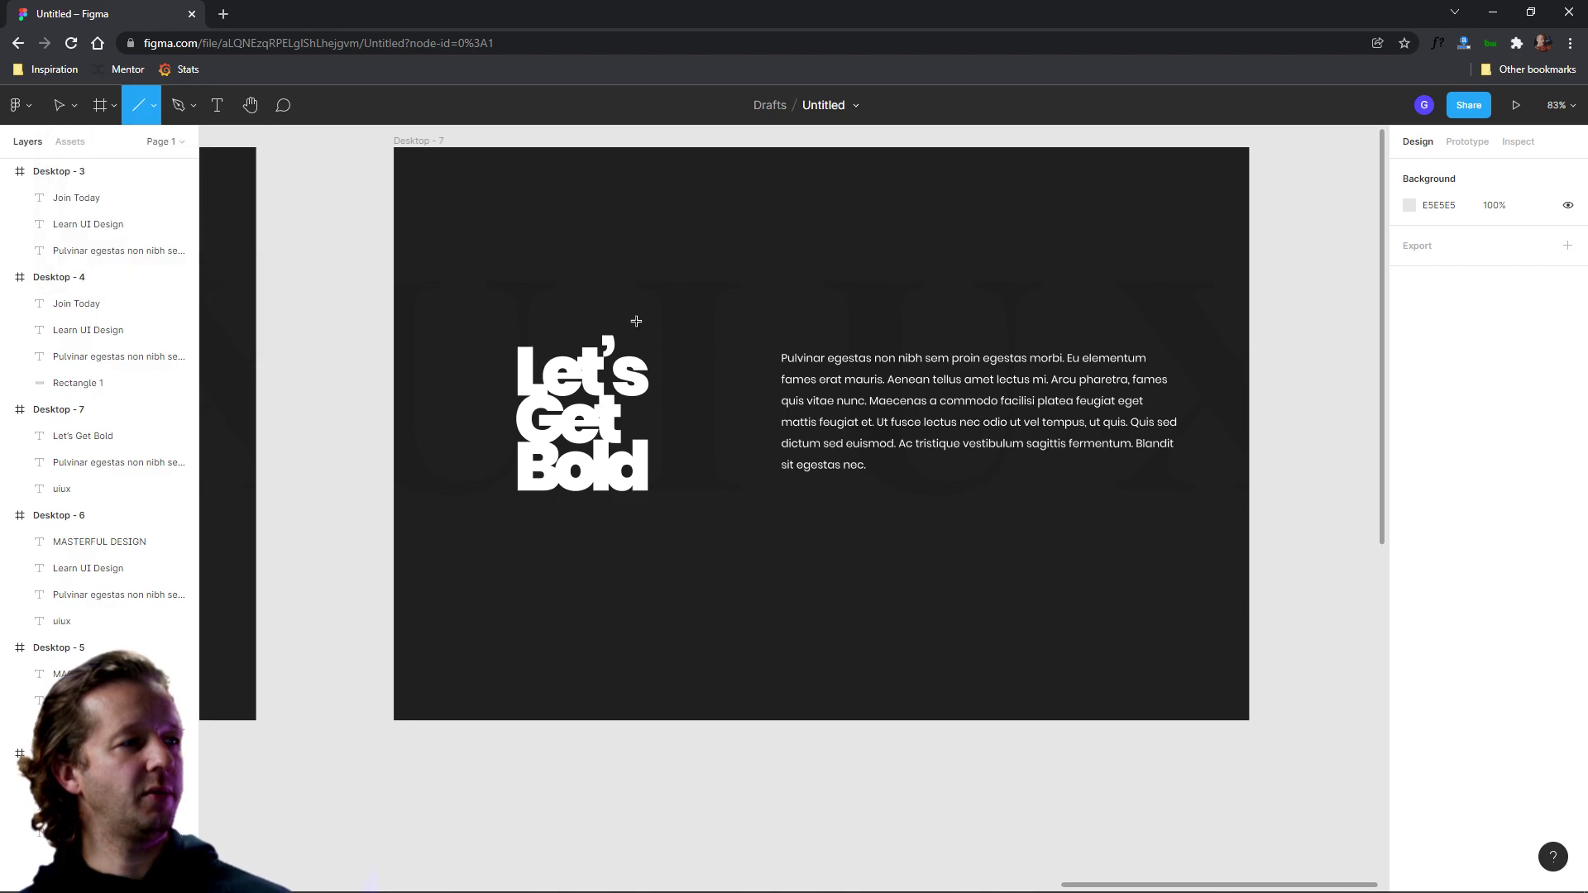
drag(726, 351, 723, 490)
click(1410, 572)
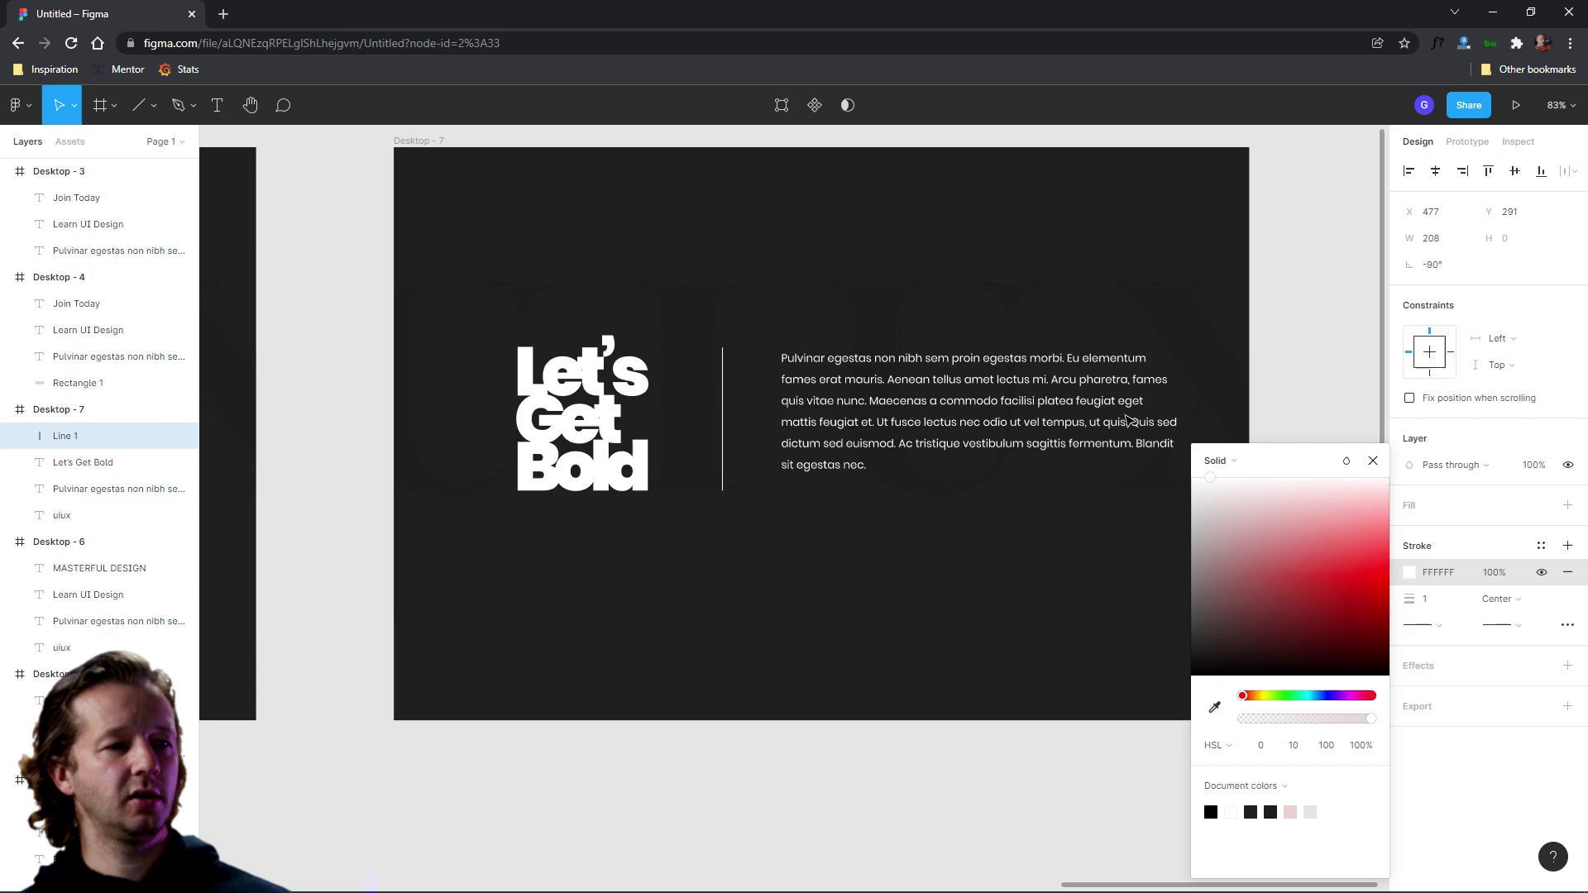
click(780, 490)
Increase the paragraph's line height to 233.9%.
click(866, 415)
drag(866, 414, 866, 408)
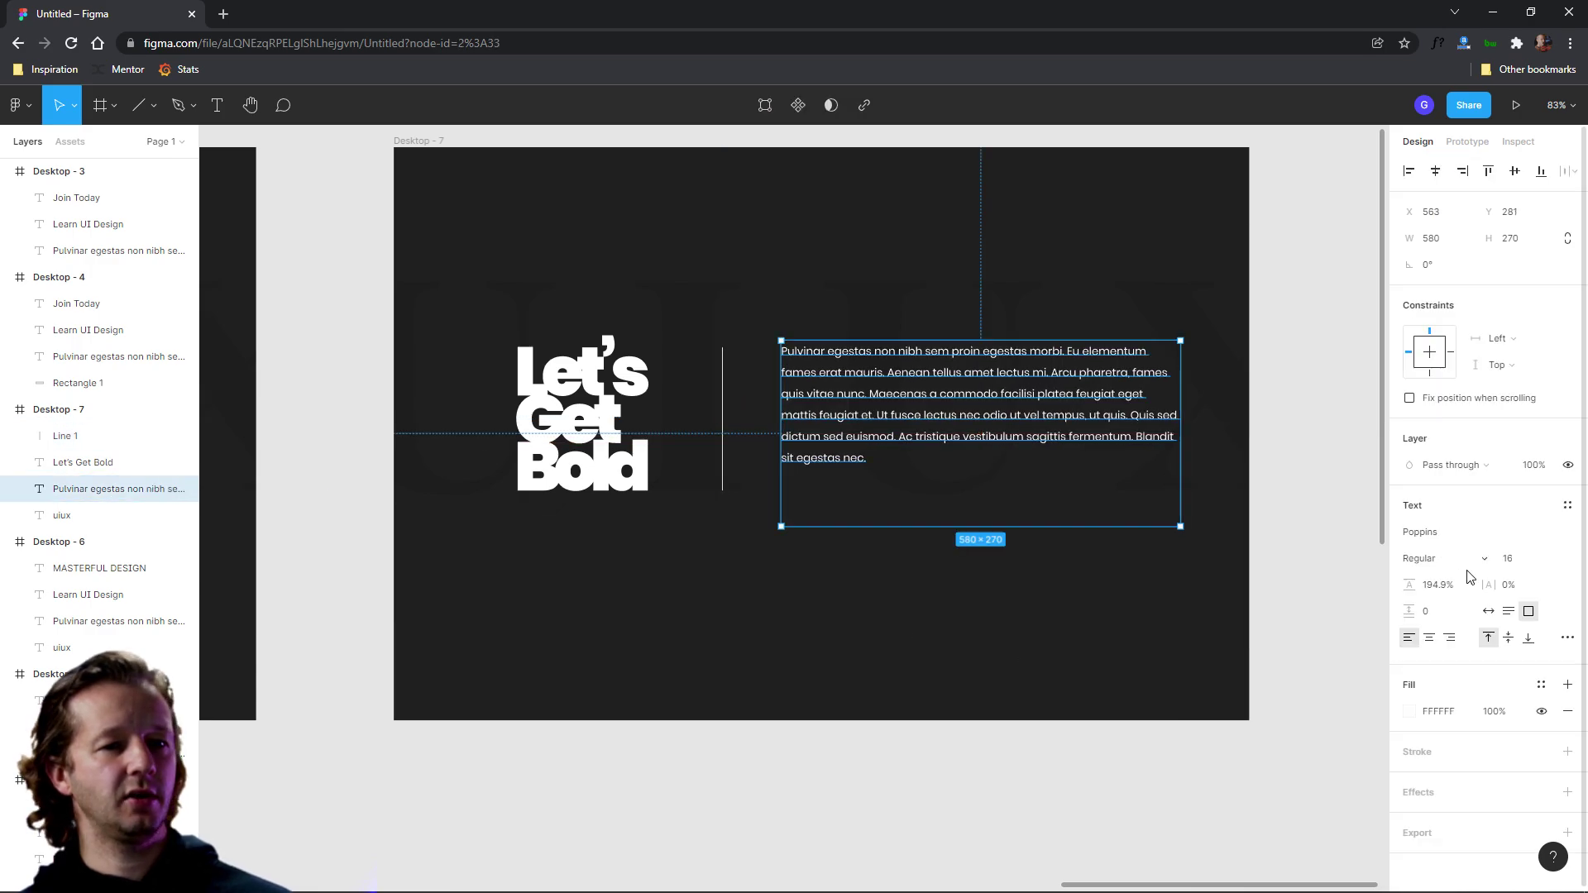
drag(1411, 584, 1478, 571)
click(764, 623)
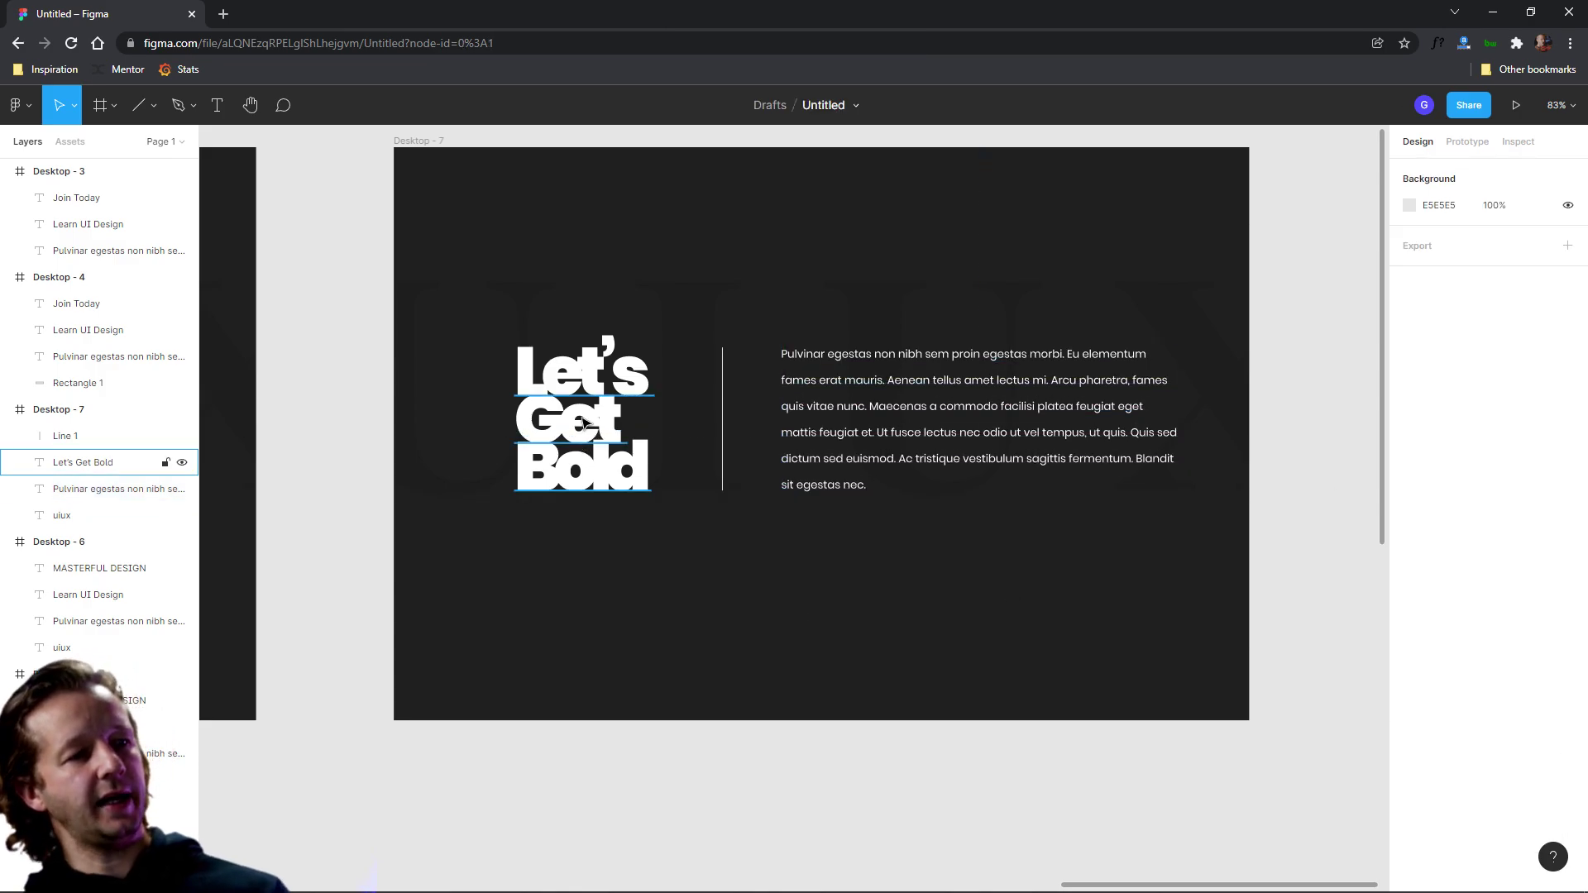
Move the uiux watermark lower in the frame.
click(62, 516)
drag(709, 304, 709, 405)
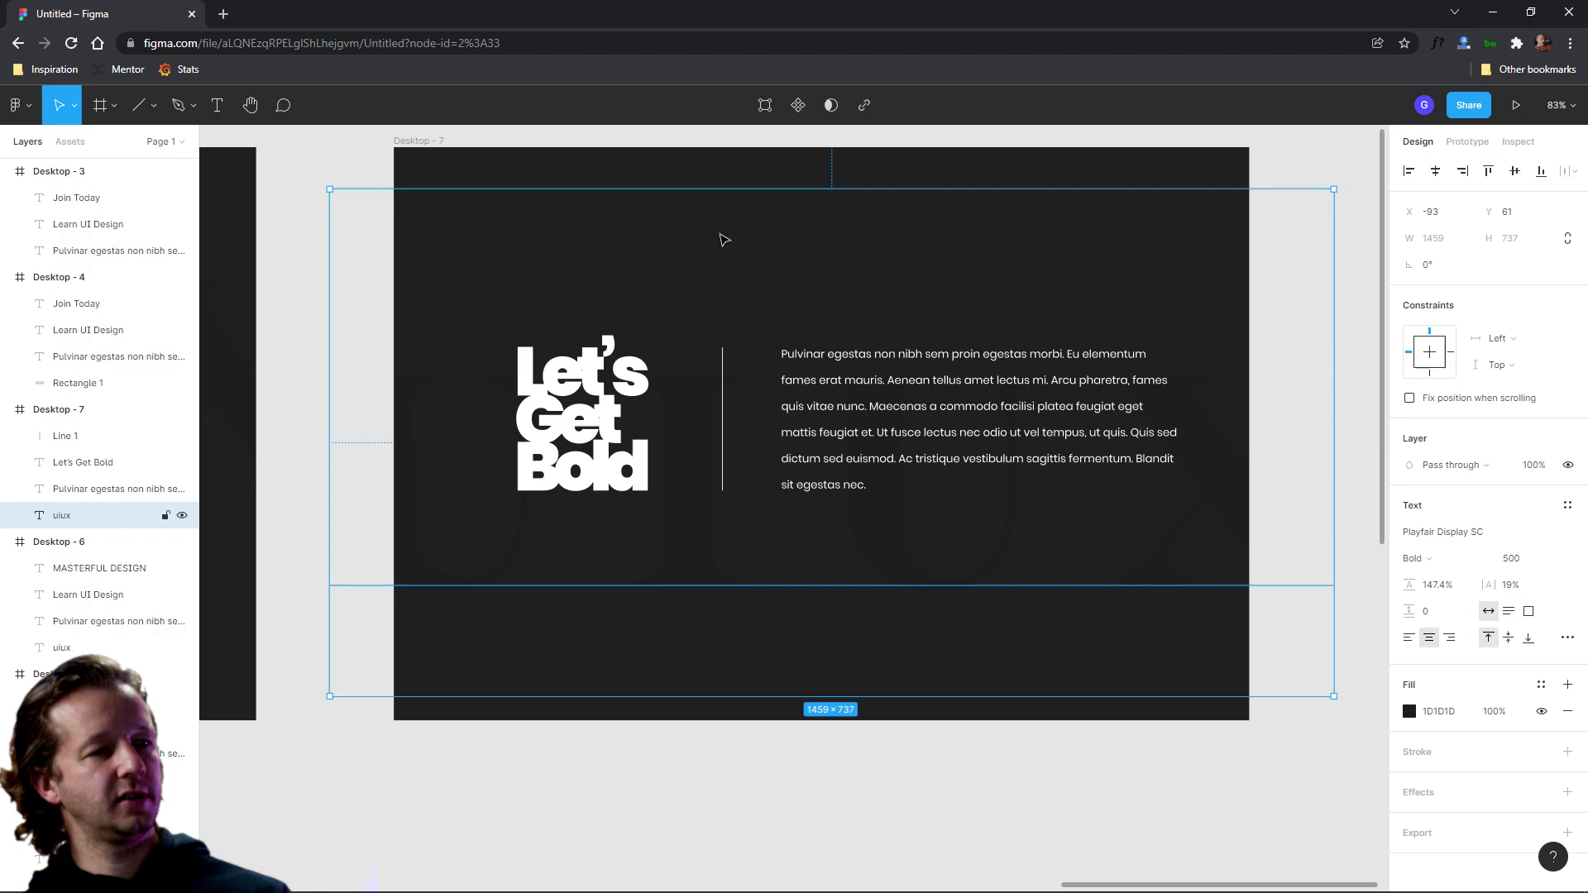
click(1129, 186)
Check the letter spacing on the left frame's body paragraph.
scroll(626, 345, up, 3)
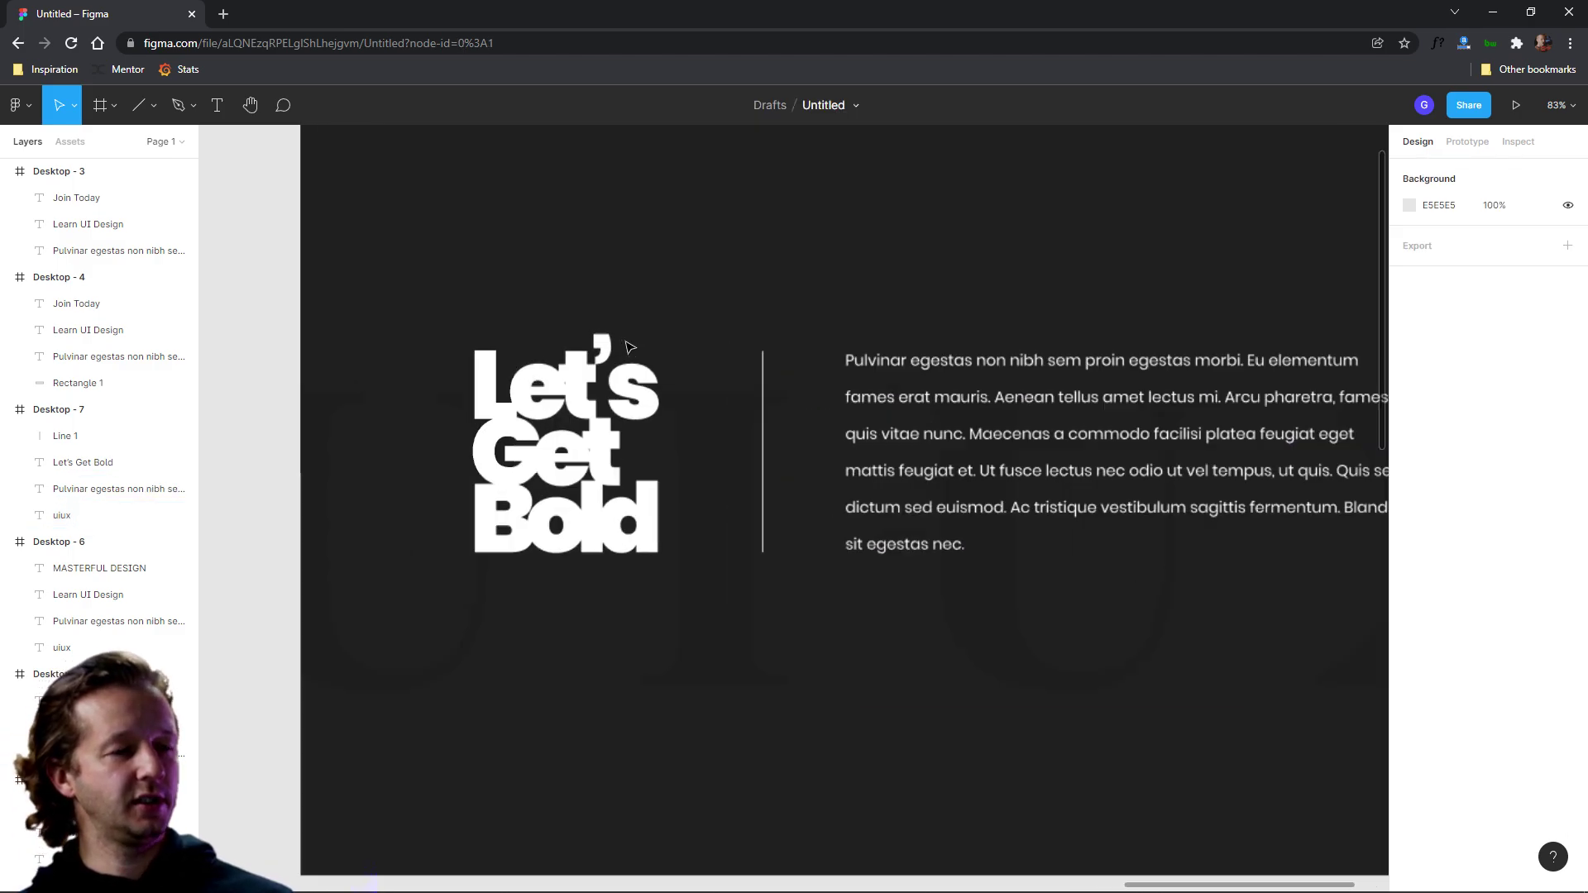
scroll(626, 345, down, 4)
scroll(626, 346, down, 5)
scroll(968, 517, left, 10)
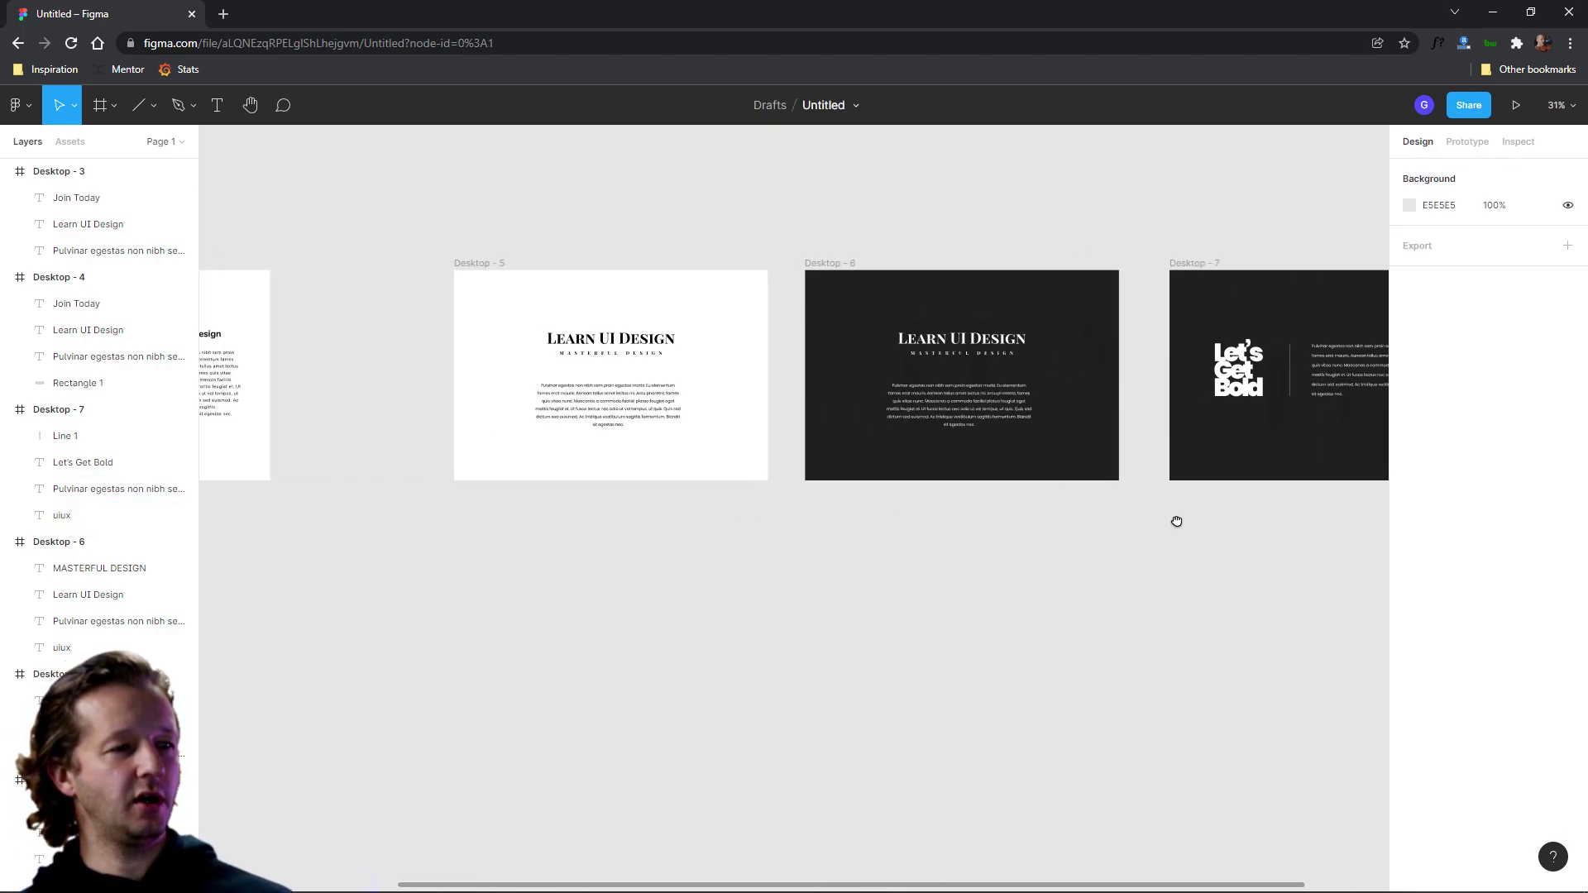
scroll(928, 517, left, 5)
scroll(549, 358, up, 5)
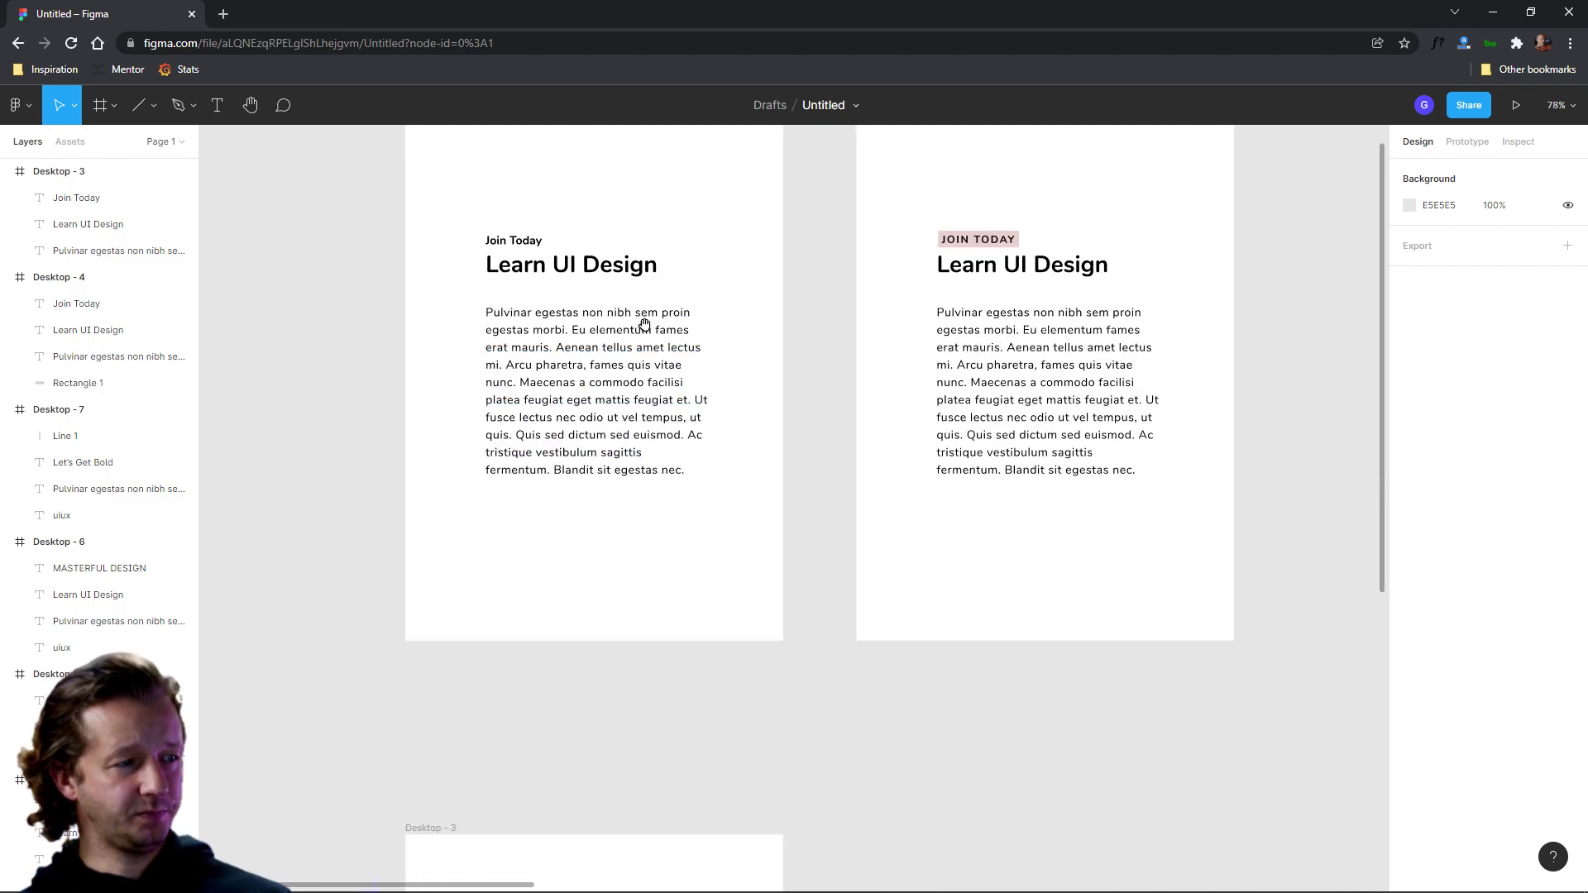
scroll(579, 347, up, 1)
scroll(639, 324, up, 3)
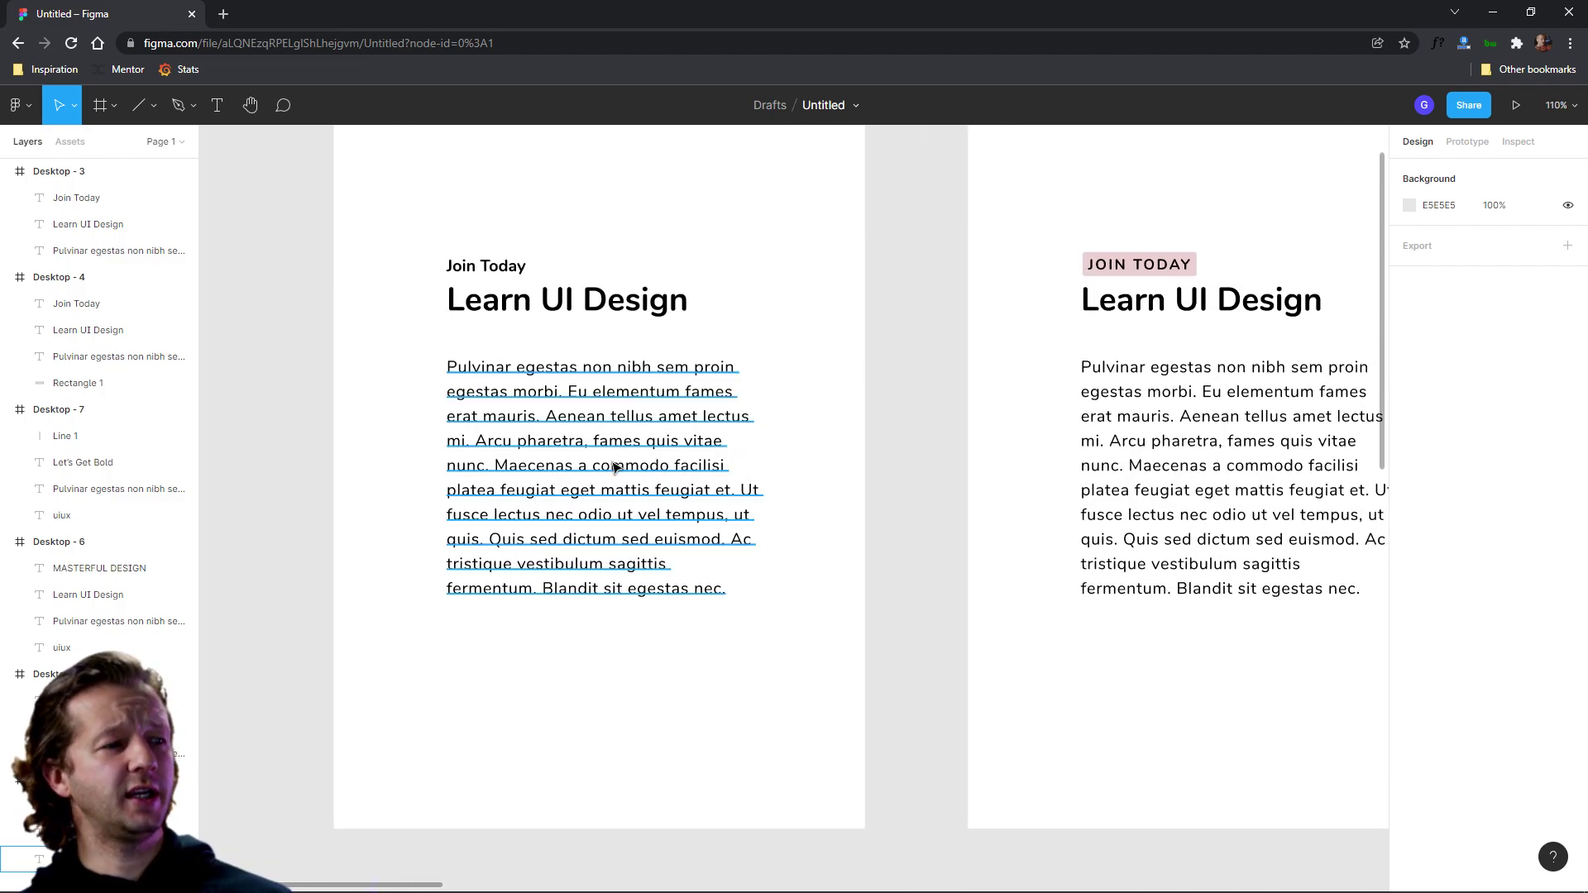
click(615, 468)
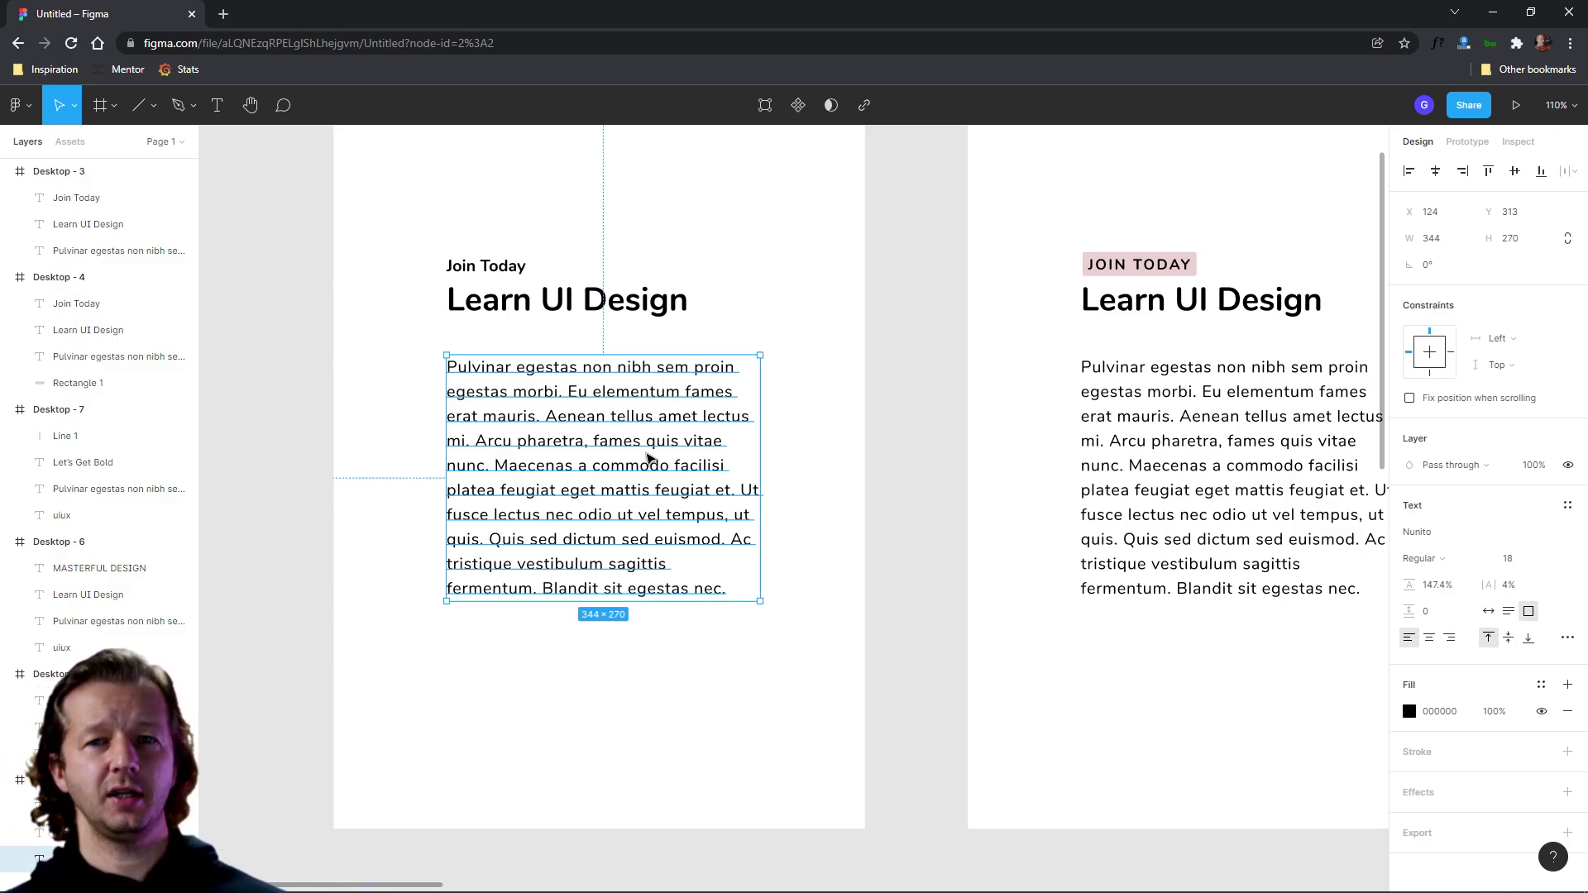
click(811, 468)
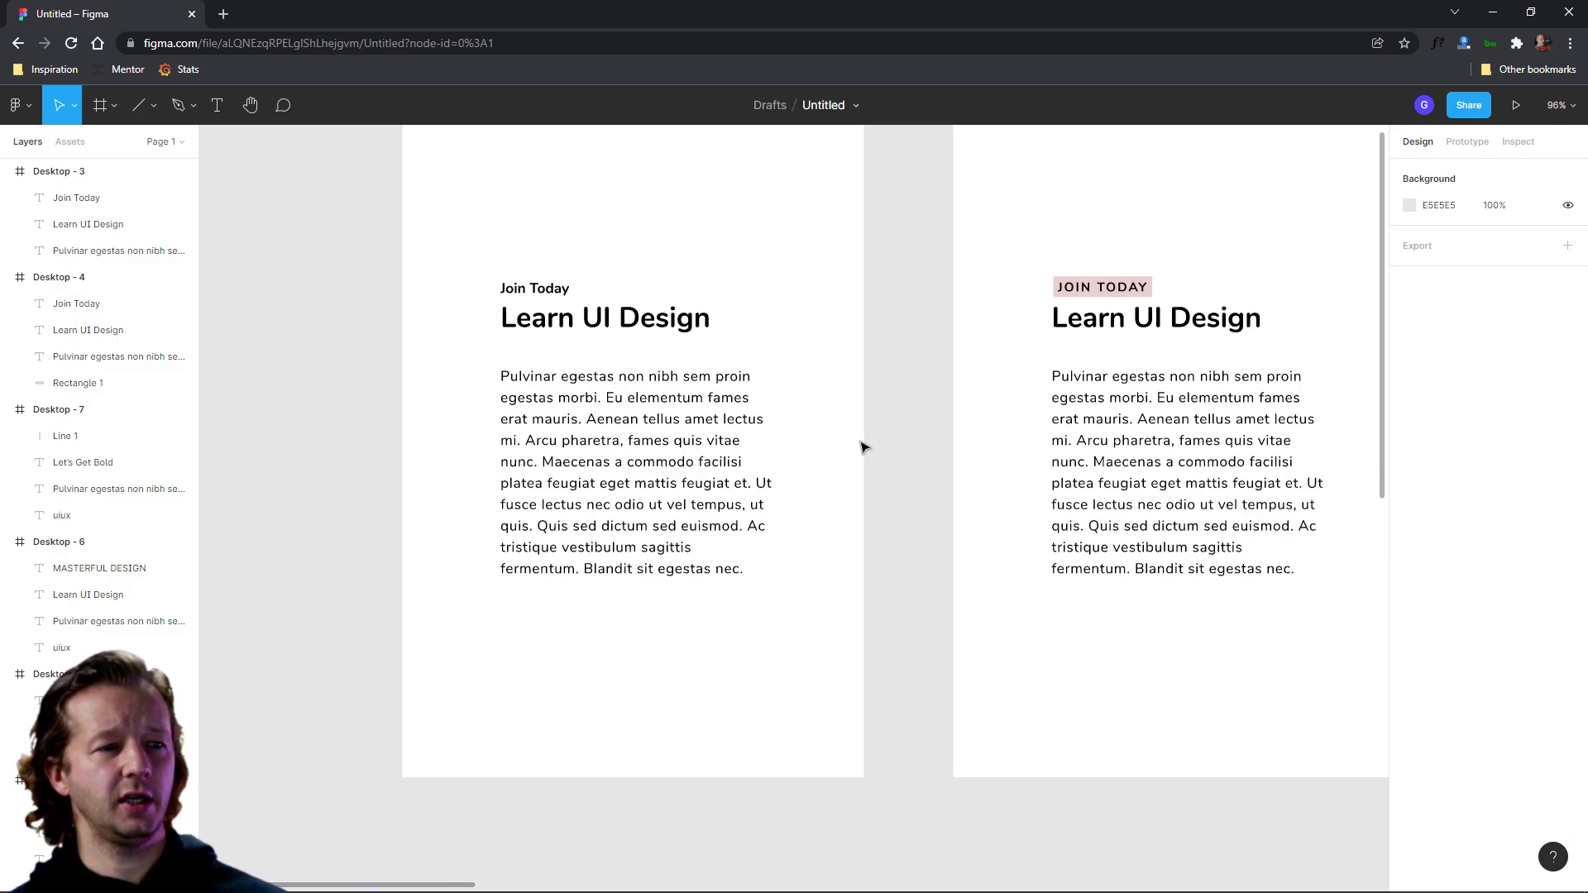
Set the Desktop - 4 body paragraph's letter spacing to 0%.
scroll(883, 439, down, 2)
scroll(883, 439, right, 5)
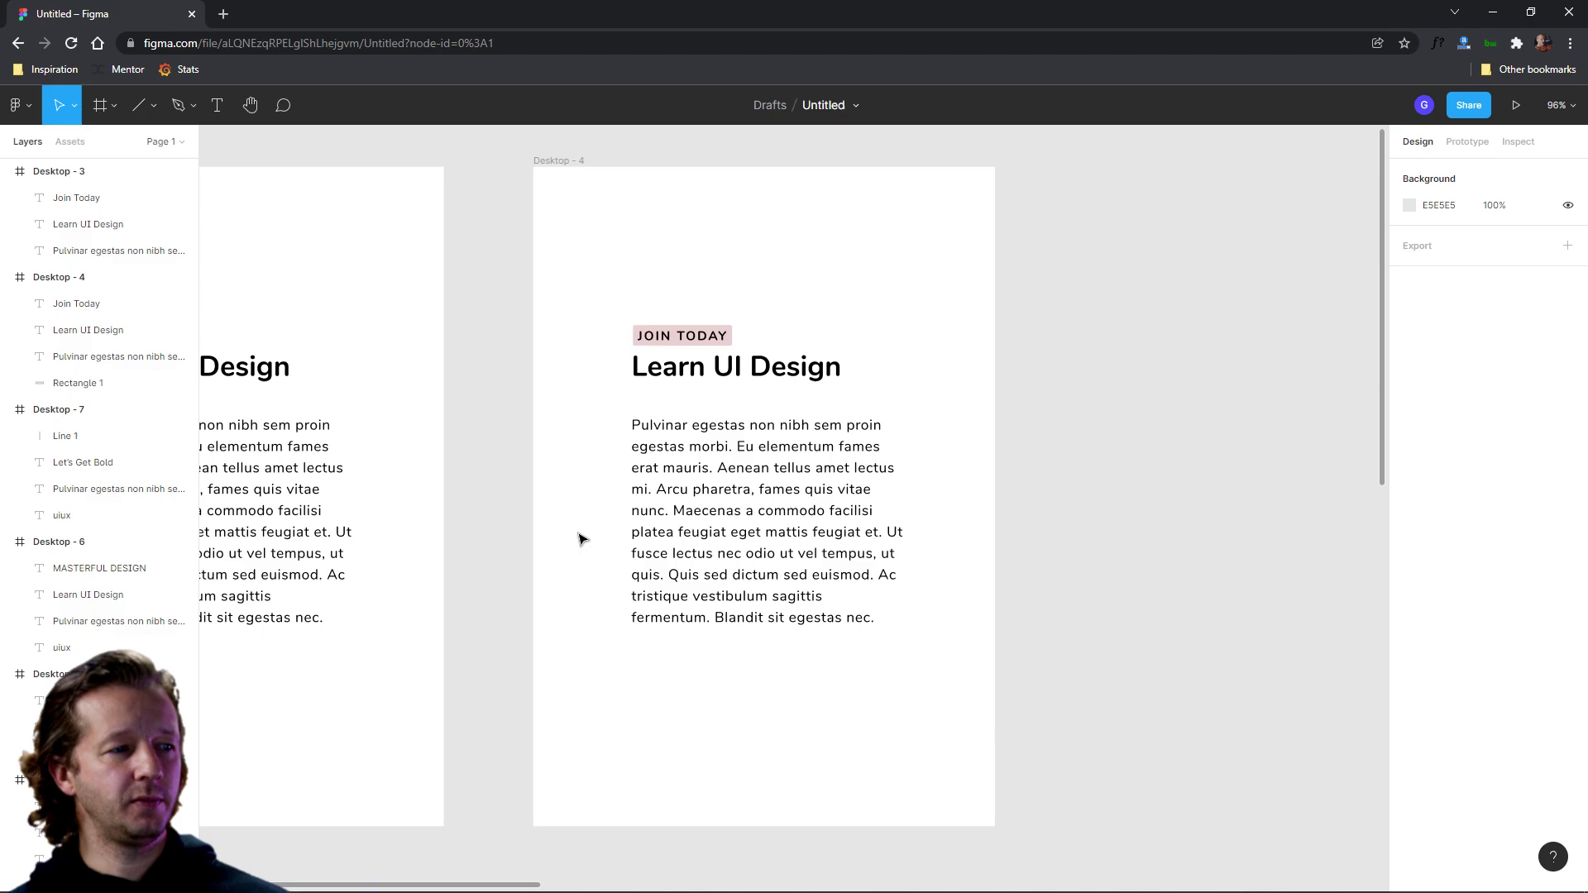
scroll(581, 539, left, 3)
scroll(653, 540, up, 2)
click(1076, 429)
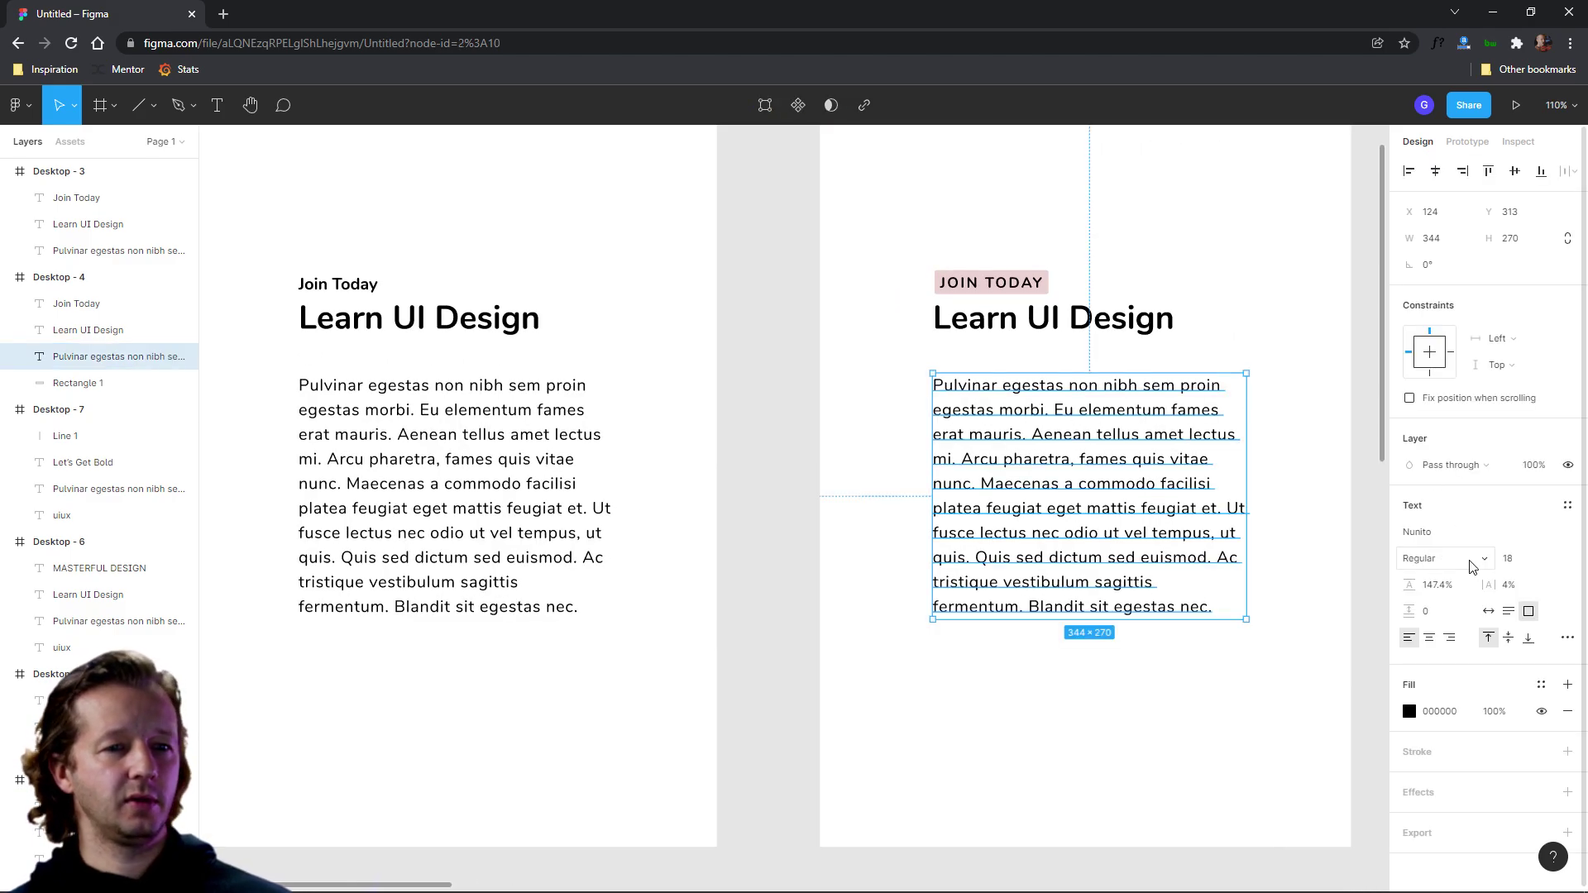
click(1510, 587)
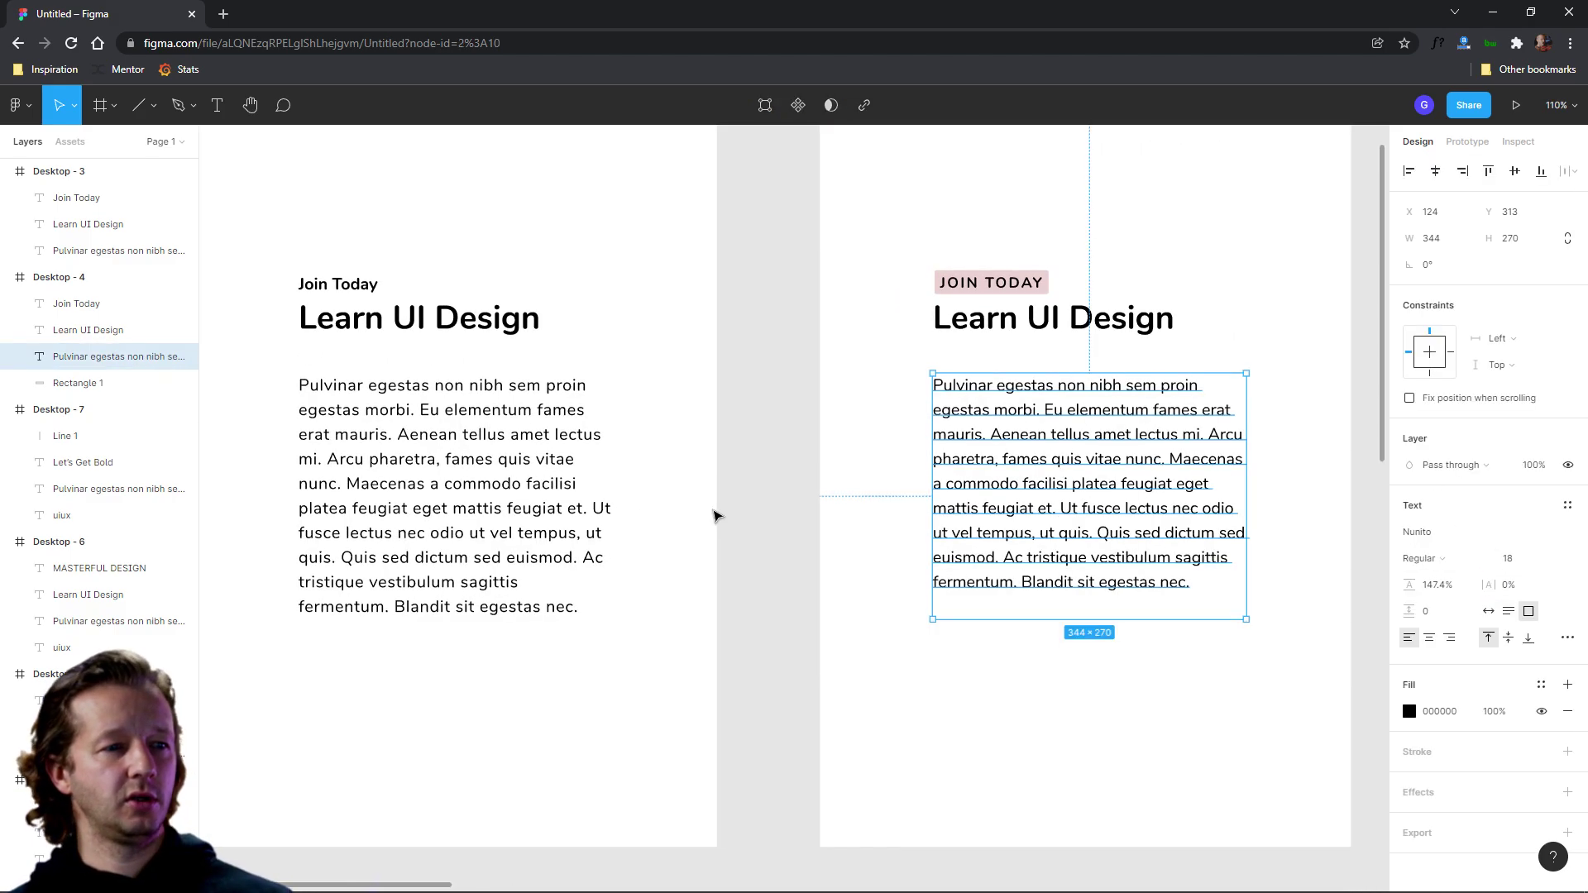
click(719, 521)
Compare the left paragraph at 4% with the right paragraph at 0%.
scroll(827, 536, left, 3)
click(518, 447)
click(871, 467)
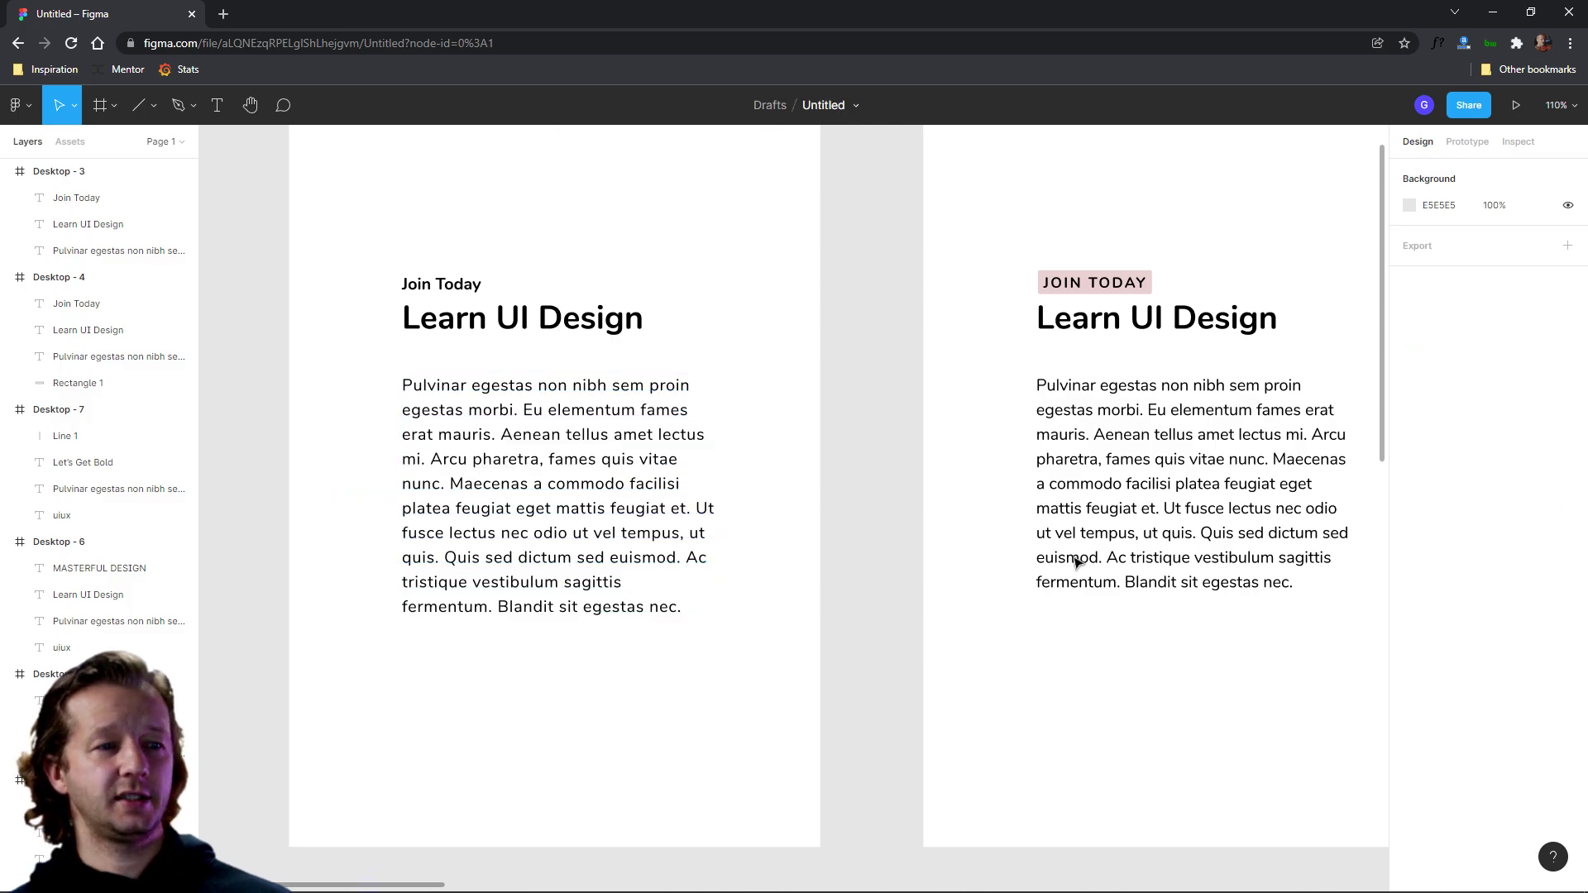
click(1078, 509)
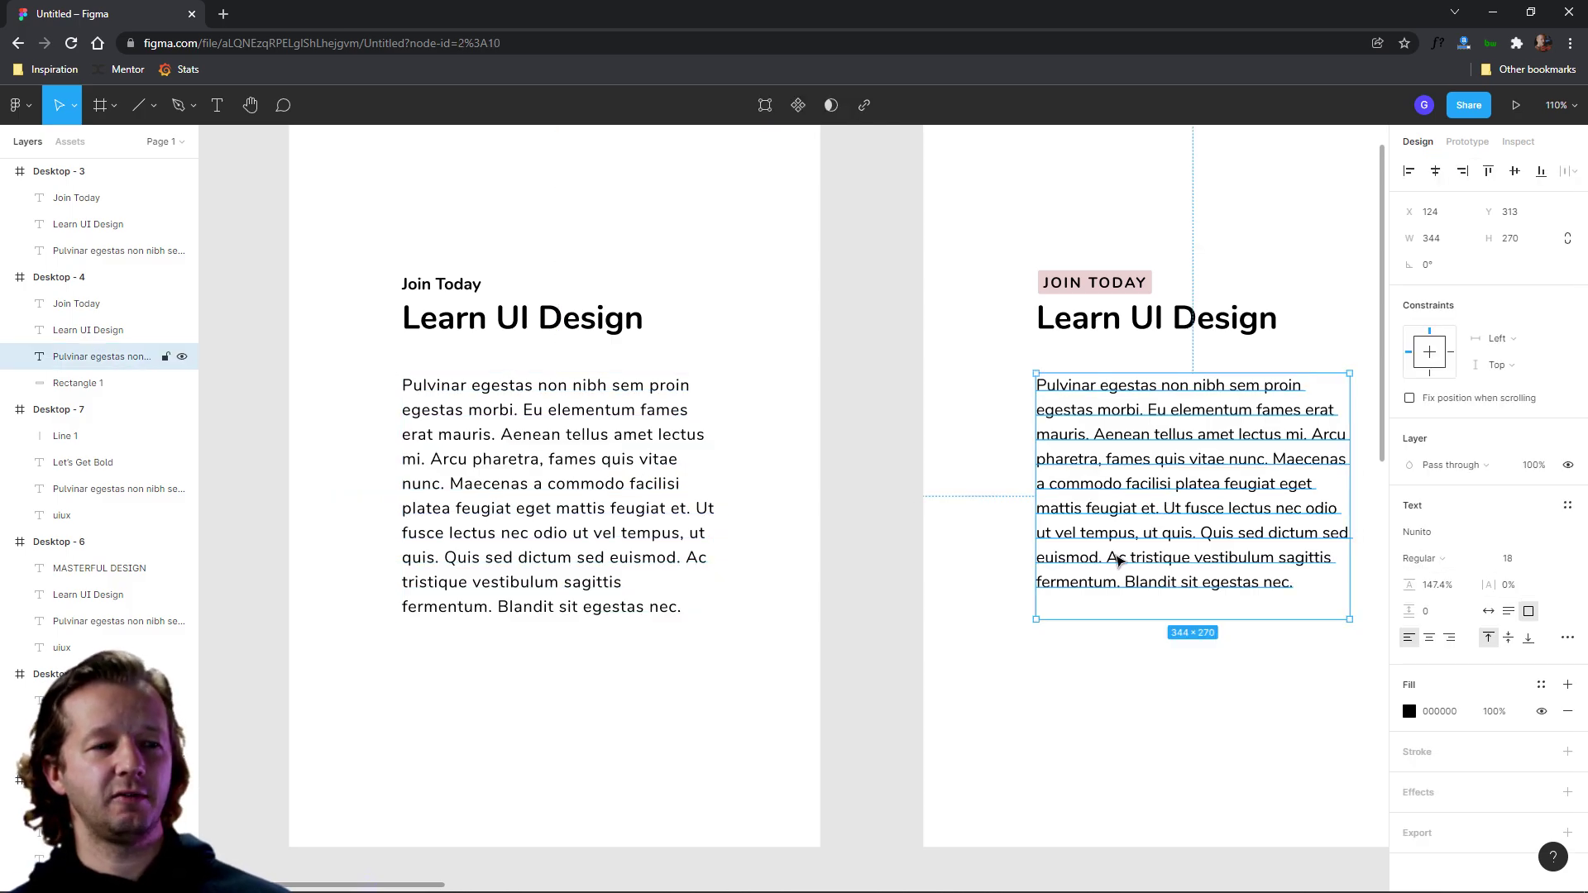
click(1084, 656)
Bring the two Join Today frames into view.
scroll(1084, 656, down, 5)
scroll(854, 660, right, 3)
drag(837, 648, 890, 560)
scroll(890, 560, up, 5)
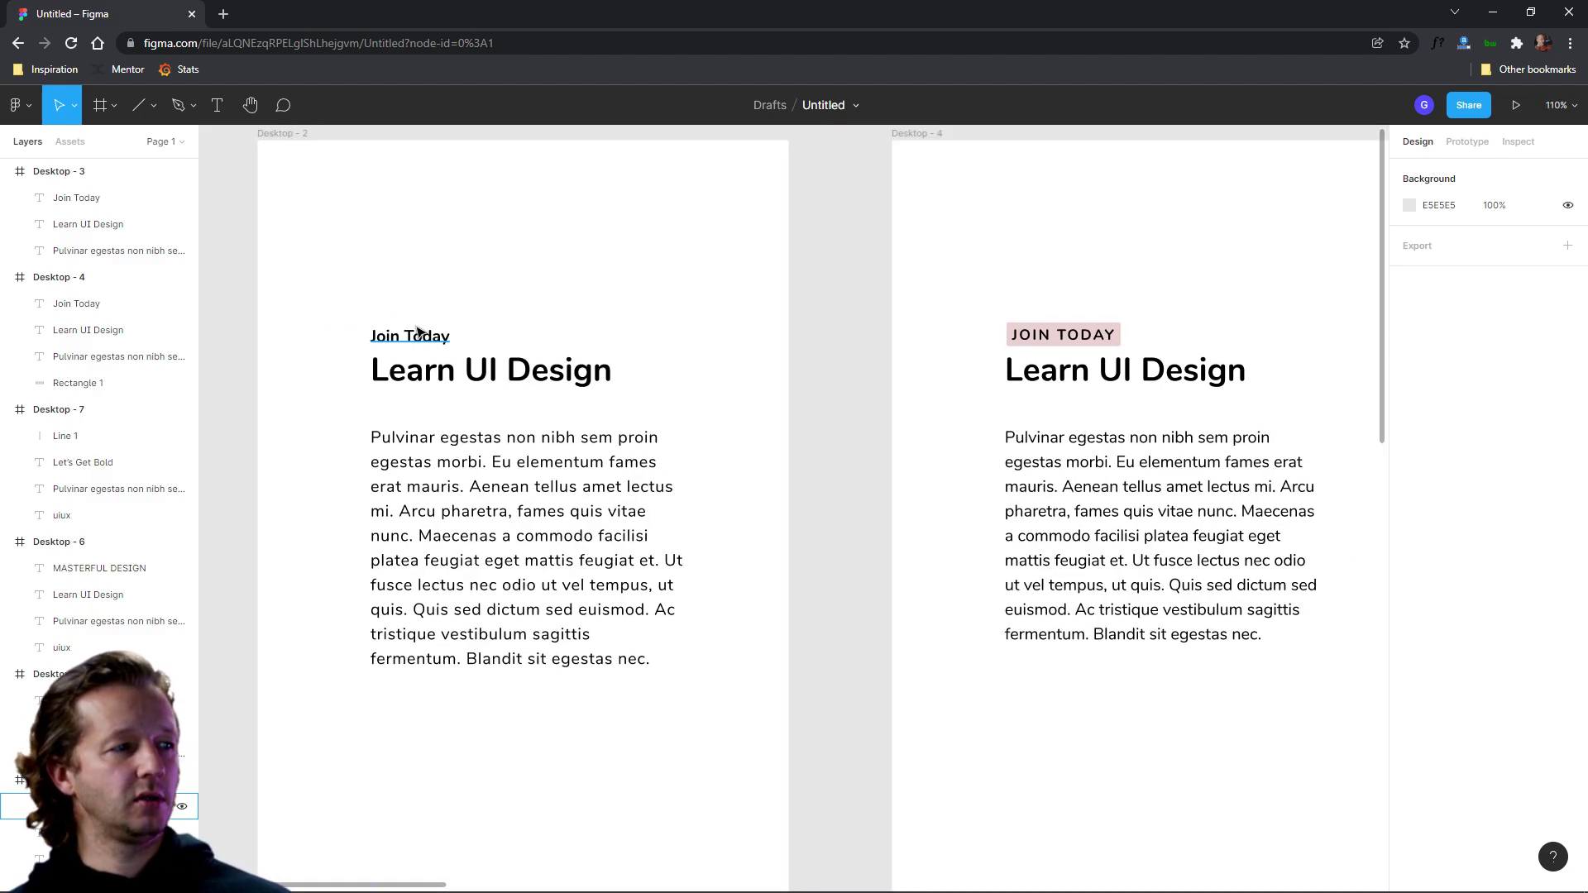
click(418, 332)
click(1083, 334)
click(1127, 289)
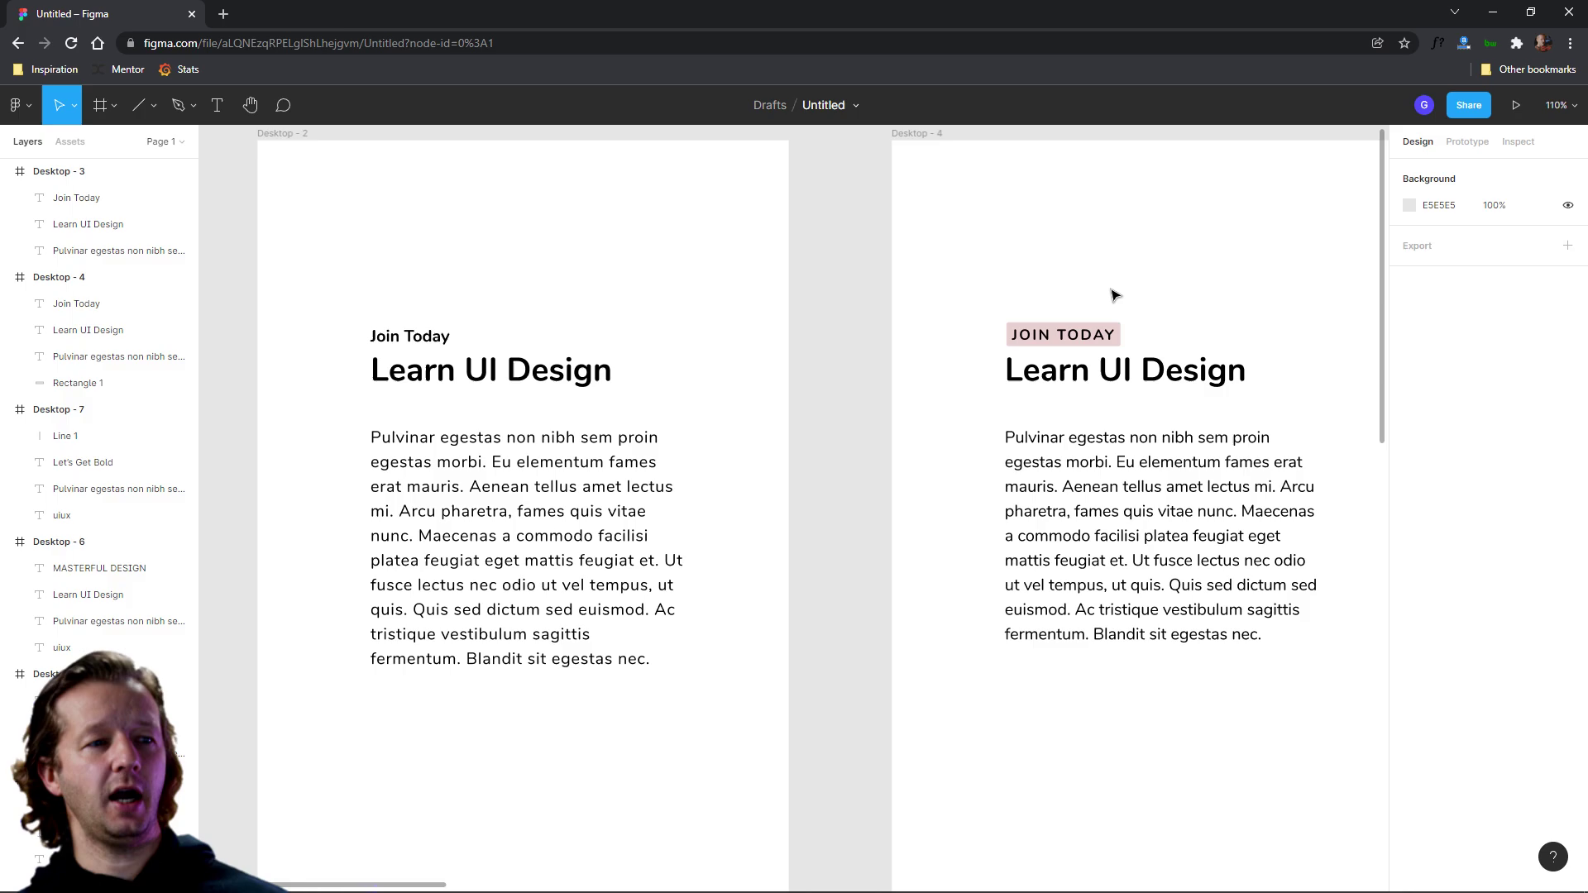
click(1075, 331)
click(1049, 290)
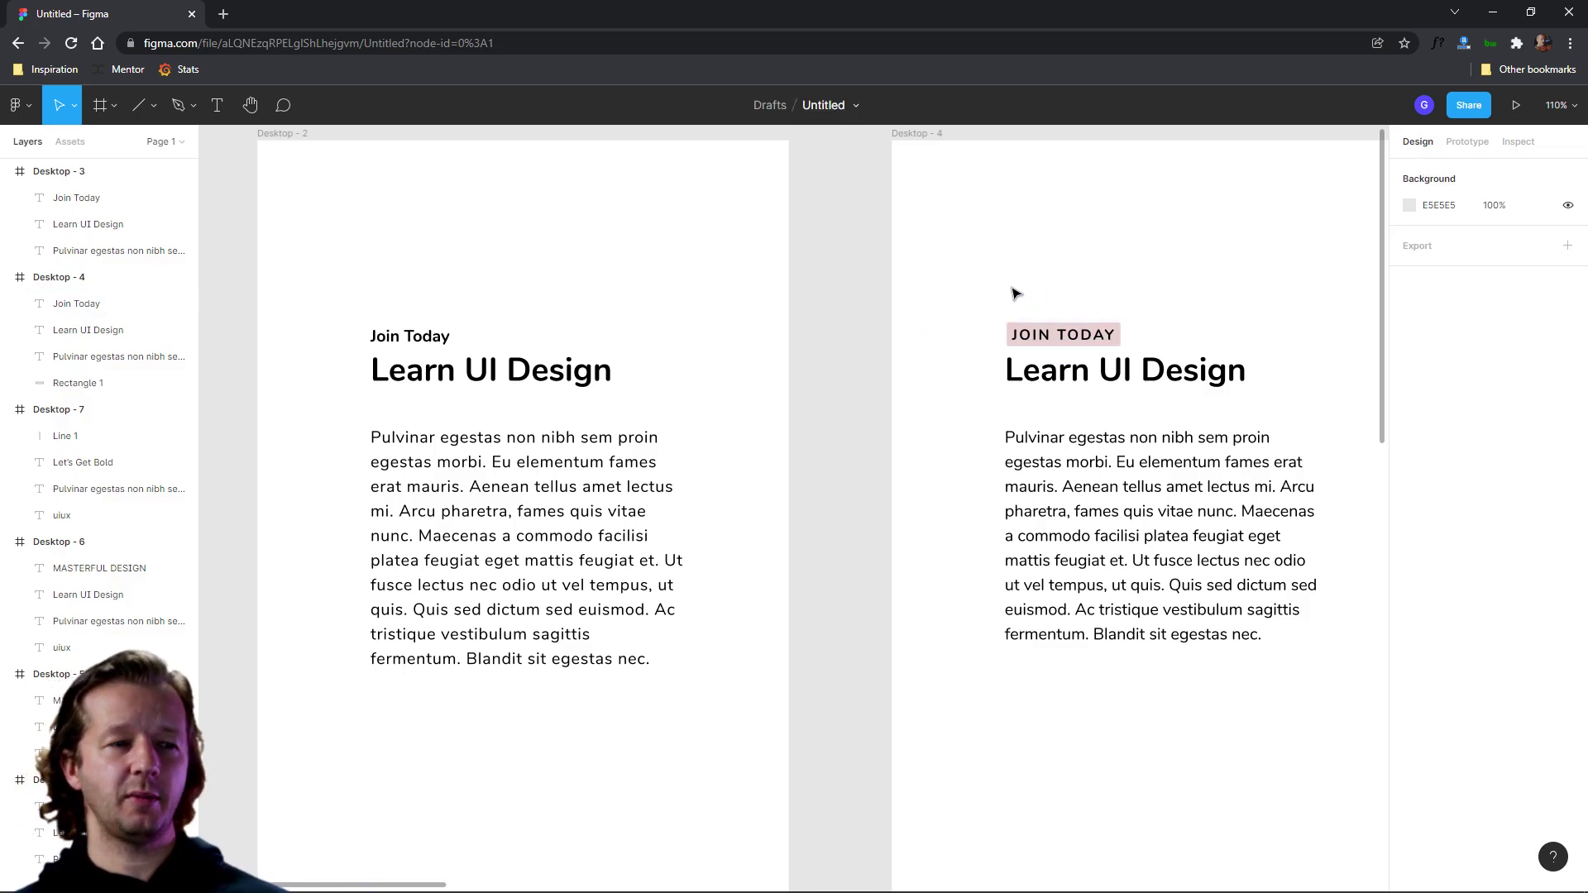
scroll(1010, 294, down, 3)
scroll(861, 326, right, 5)
scroll(500, 376, up, 2)
scroll(740, 435, right, 3)
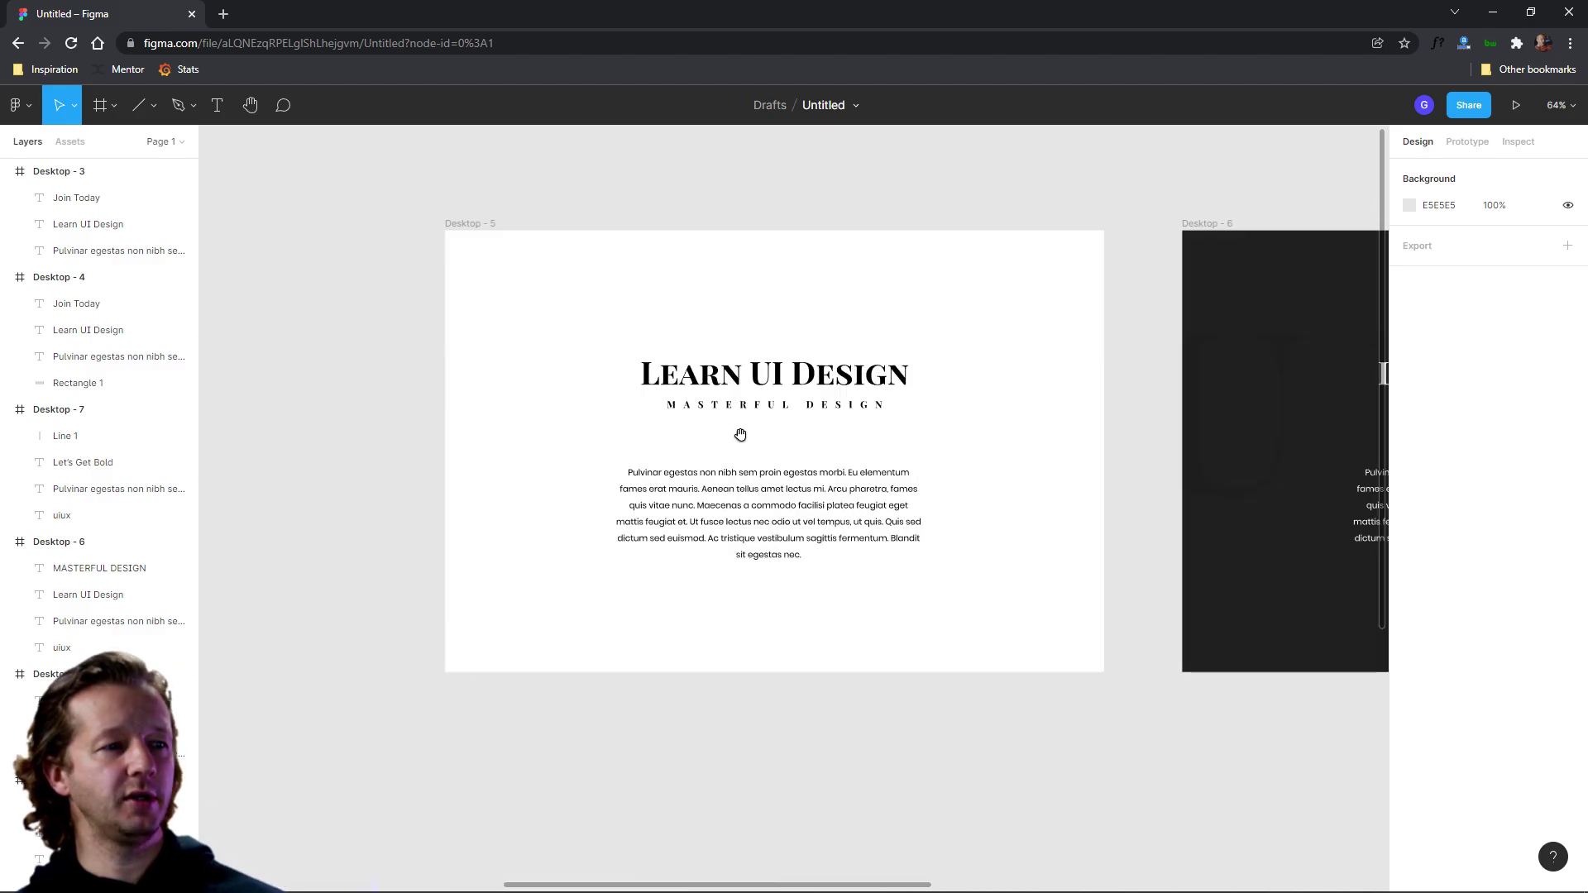
scroll(900, 468, up, 2)
click(808, 400)
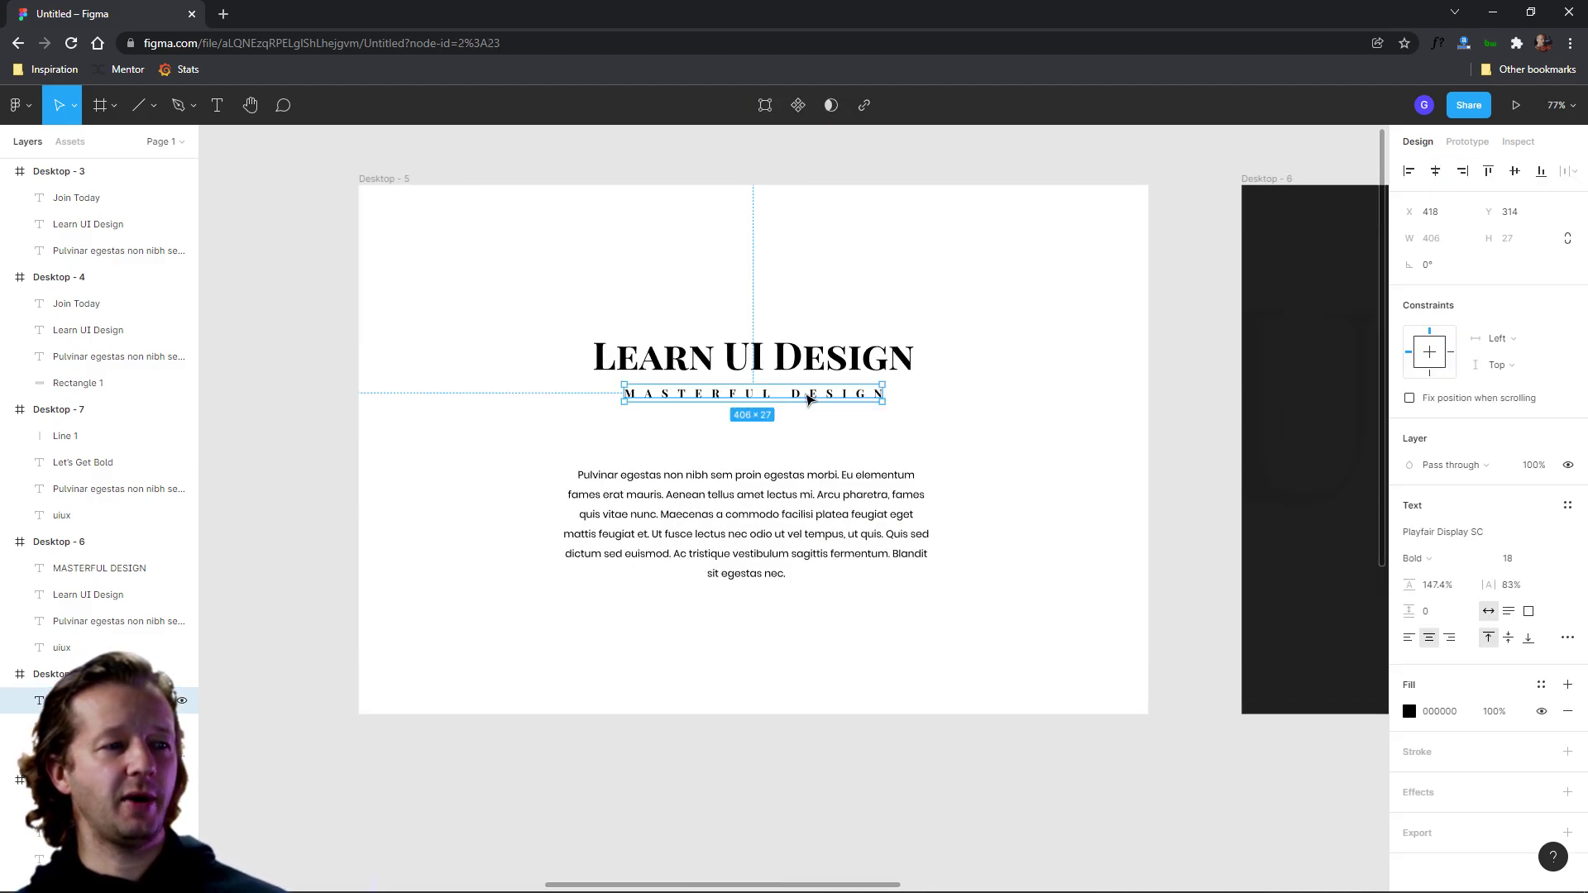
click(875, 428)
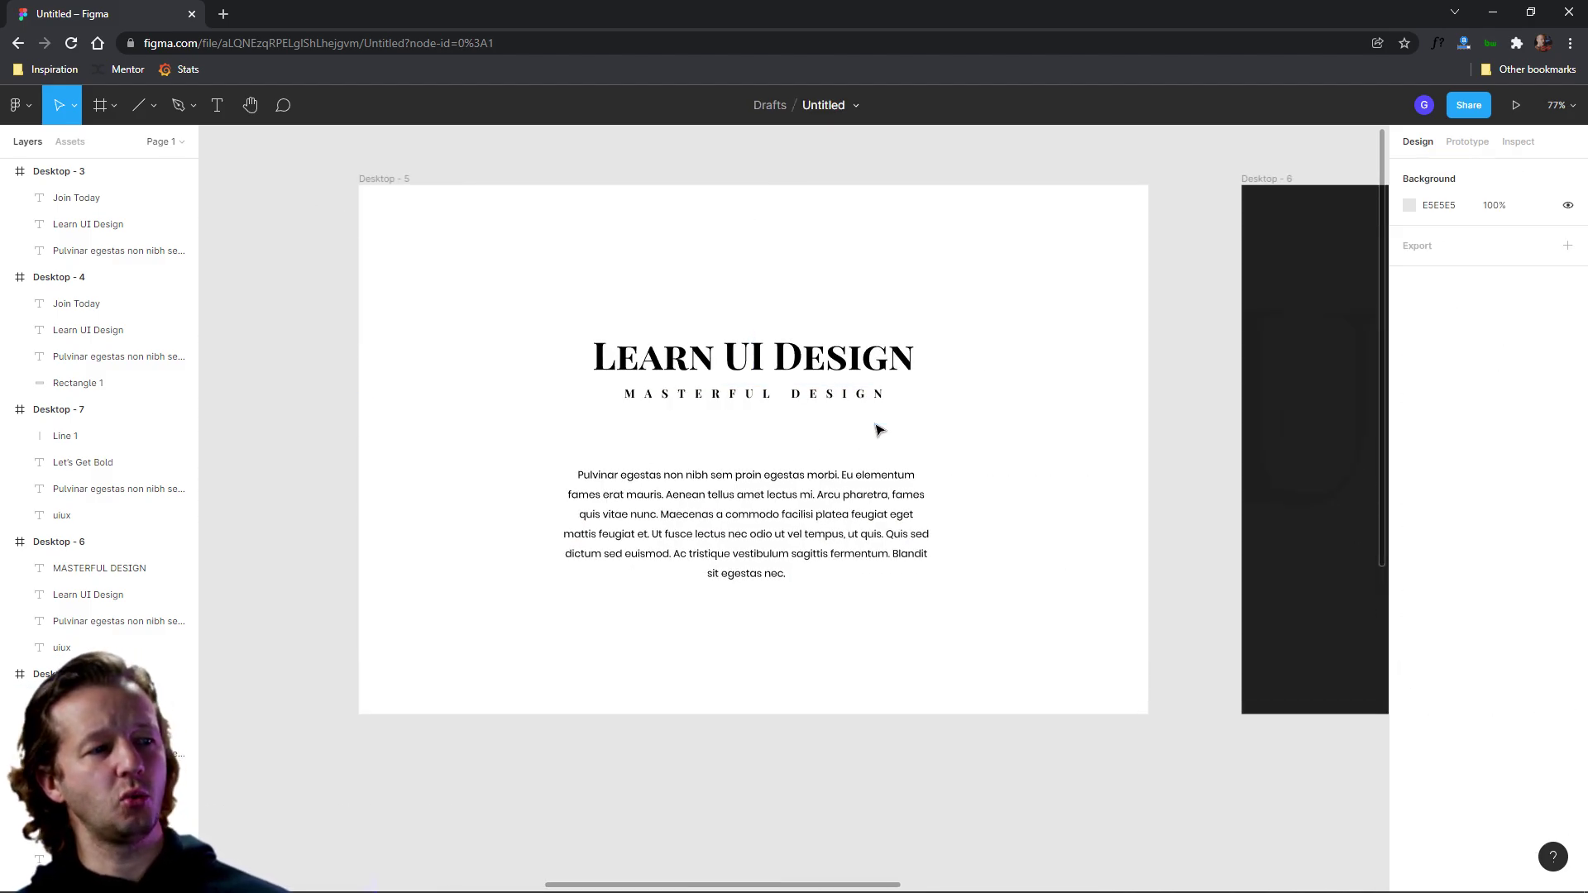
click(792, 398)
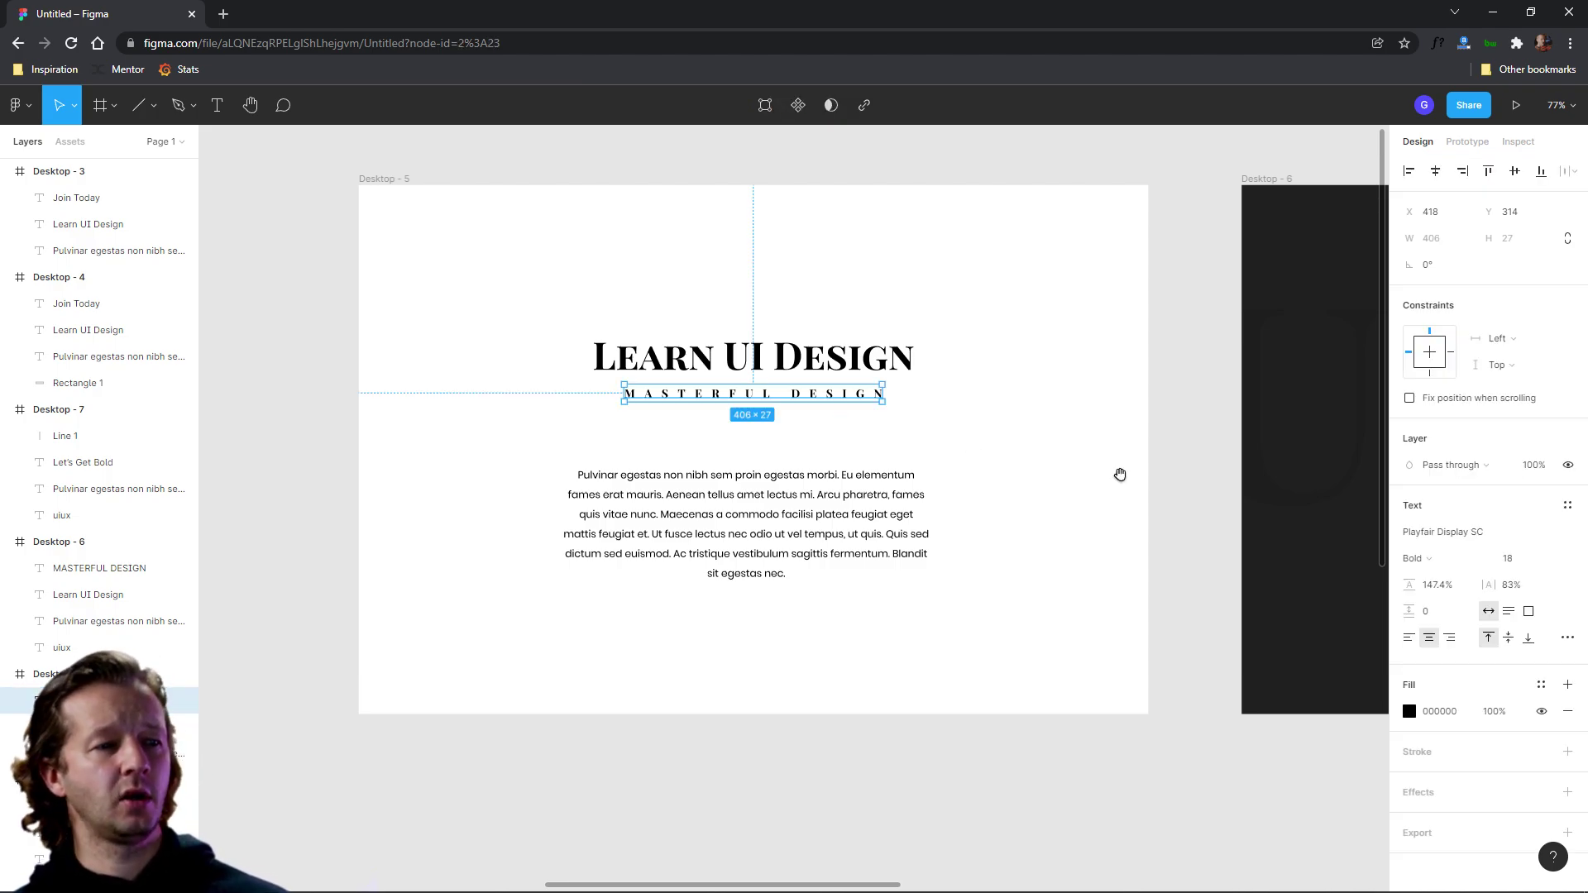
click(1166, 471)
drag(1170, 472, 308, 496)
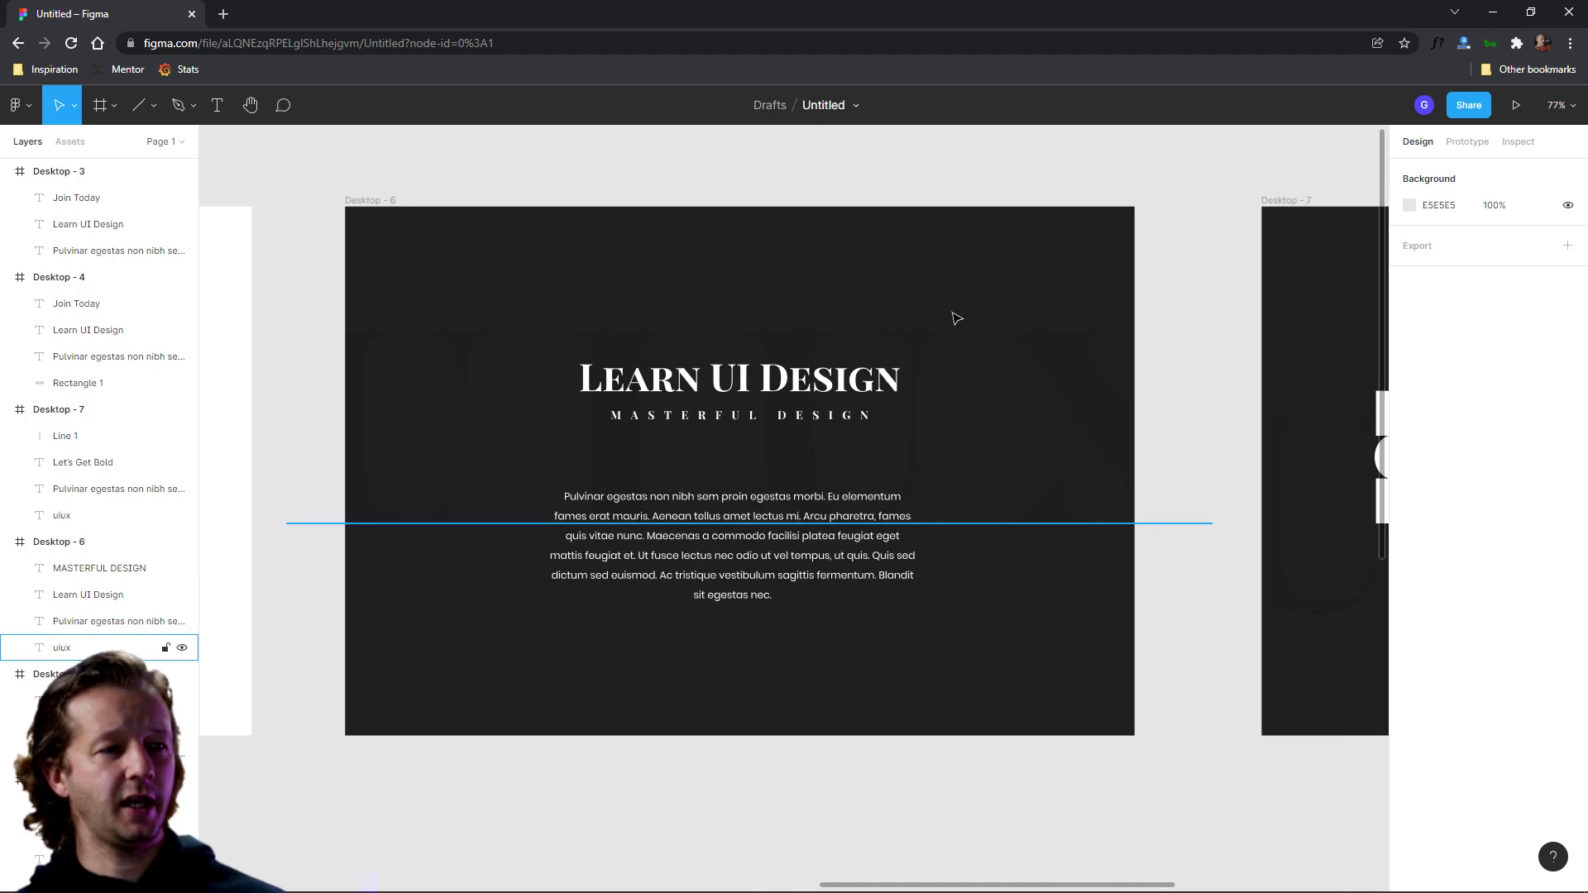
click(946, 222)
click(1159, 326)
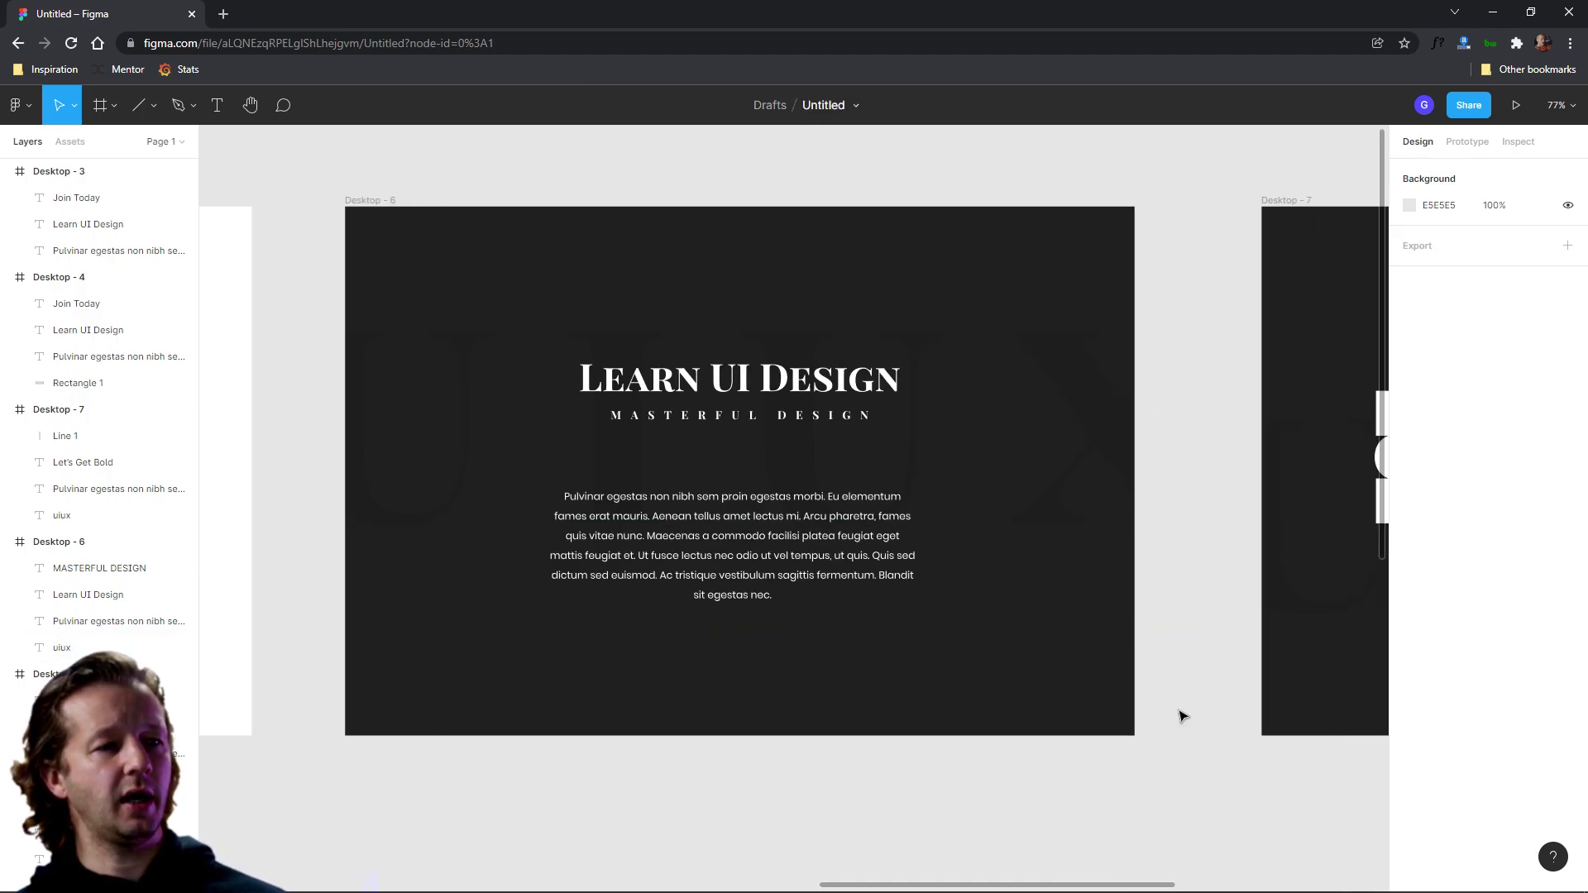
click(1056, 506)
click(1212, 667)
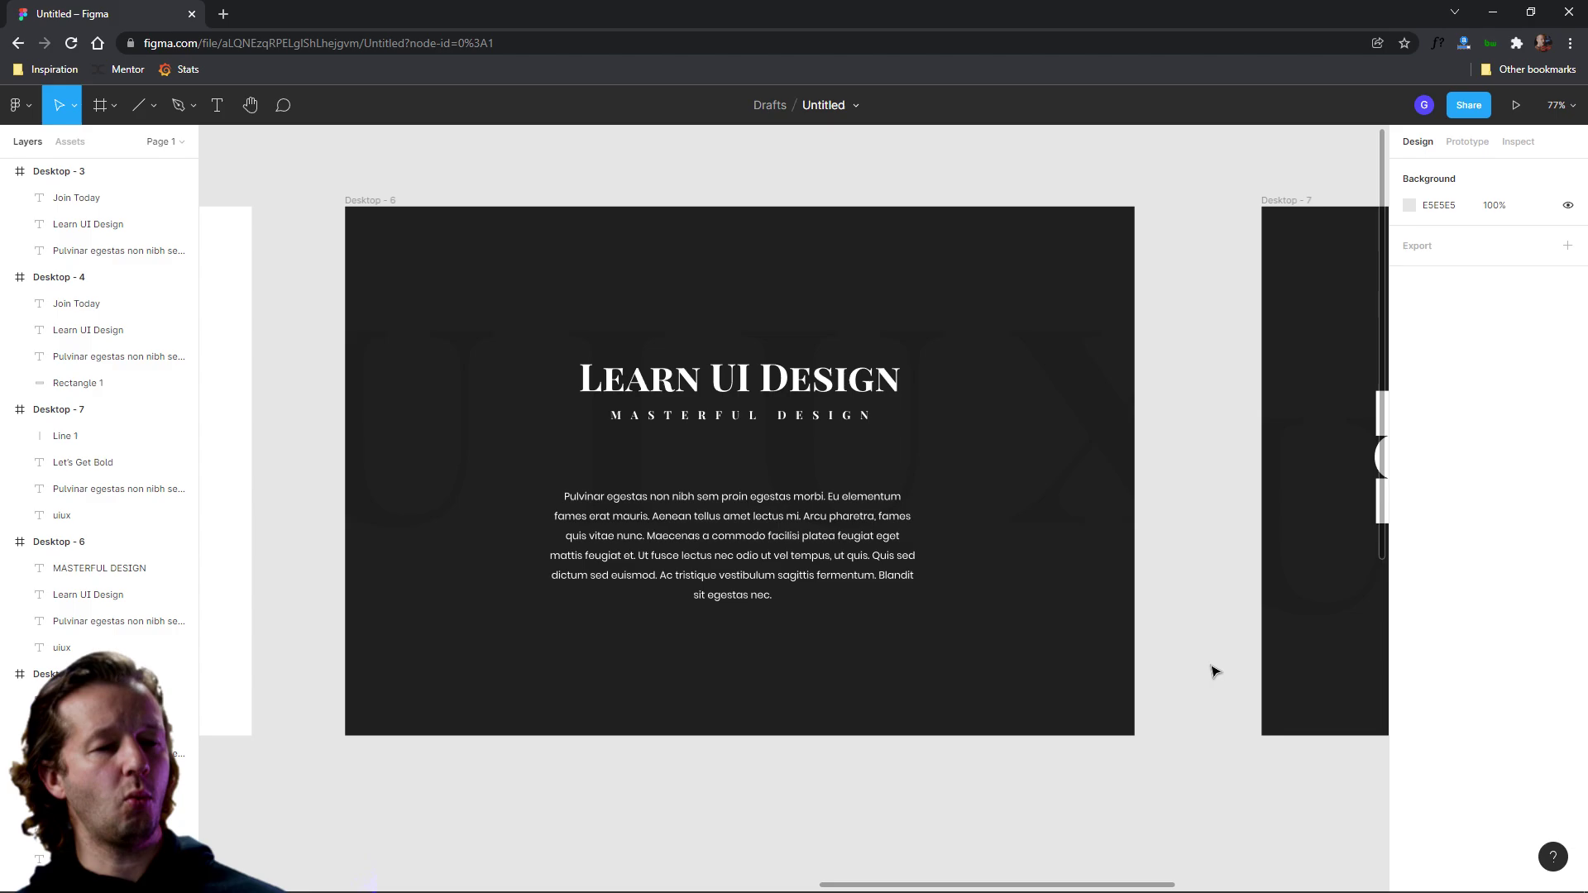
scroll(1192, 638, down, 3)
scroll(1199, 634, right, 5)
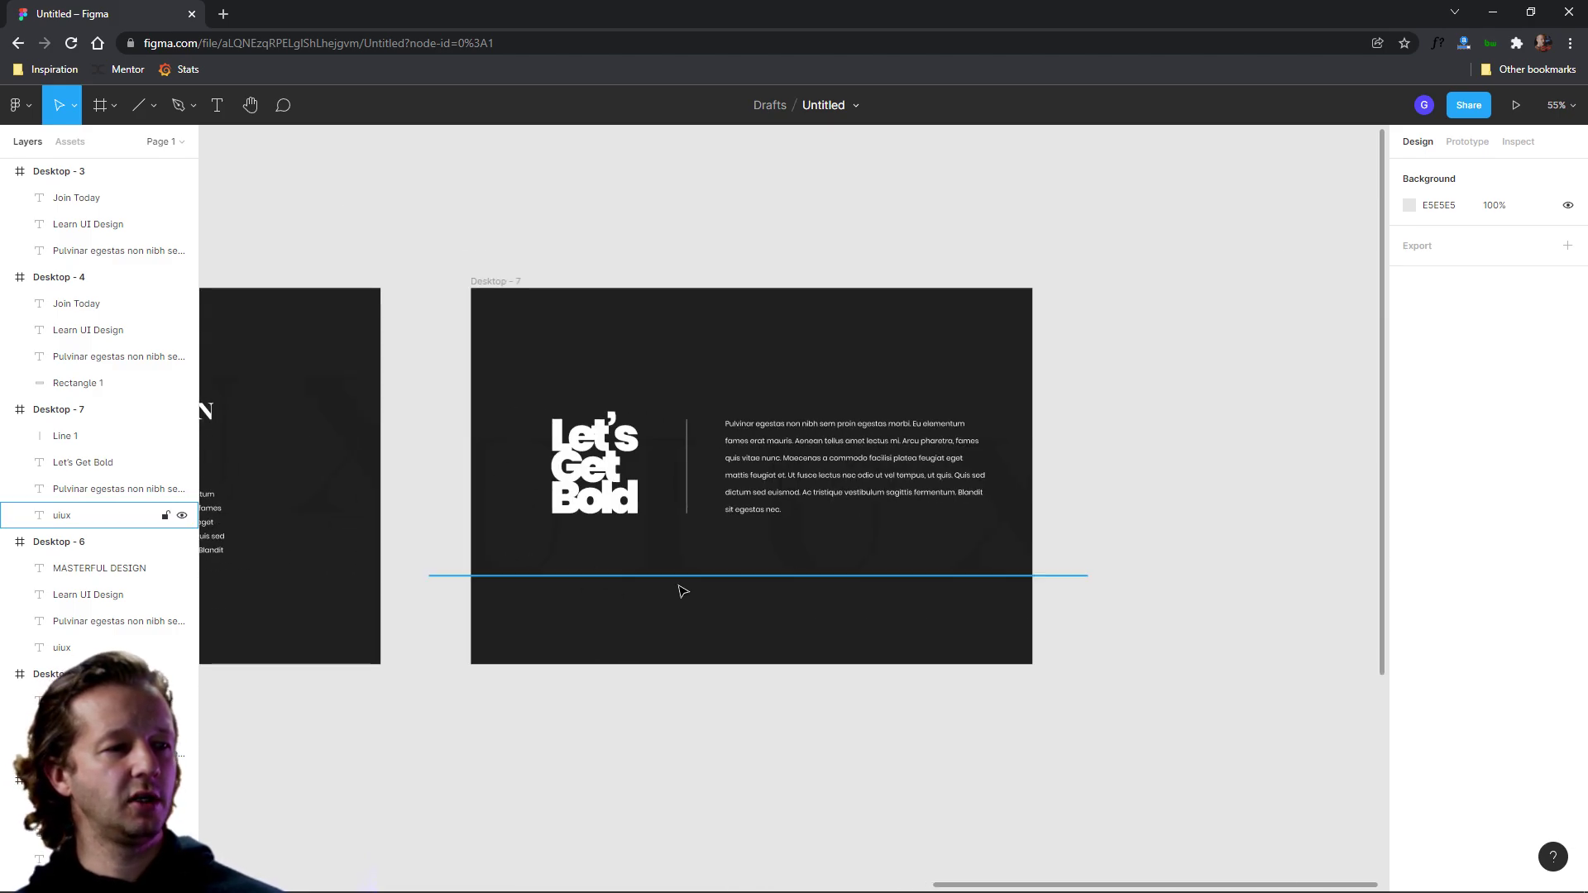
scroll(684, 588, up, 3)
scroll(801, 582, up, 1)
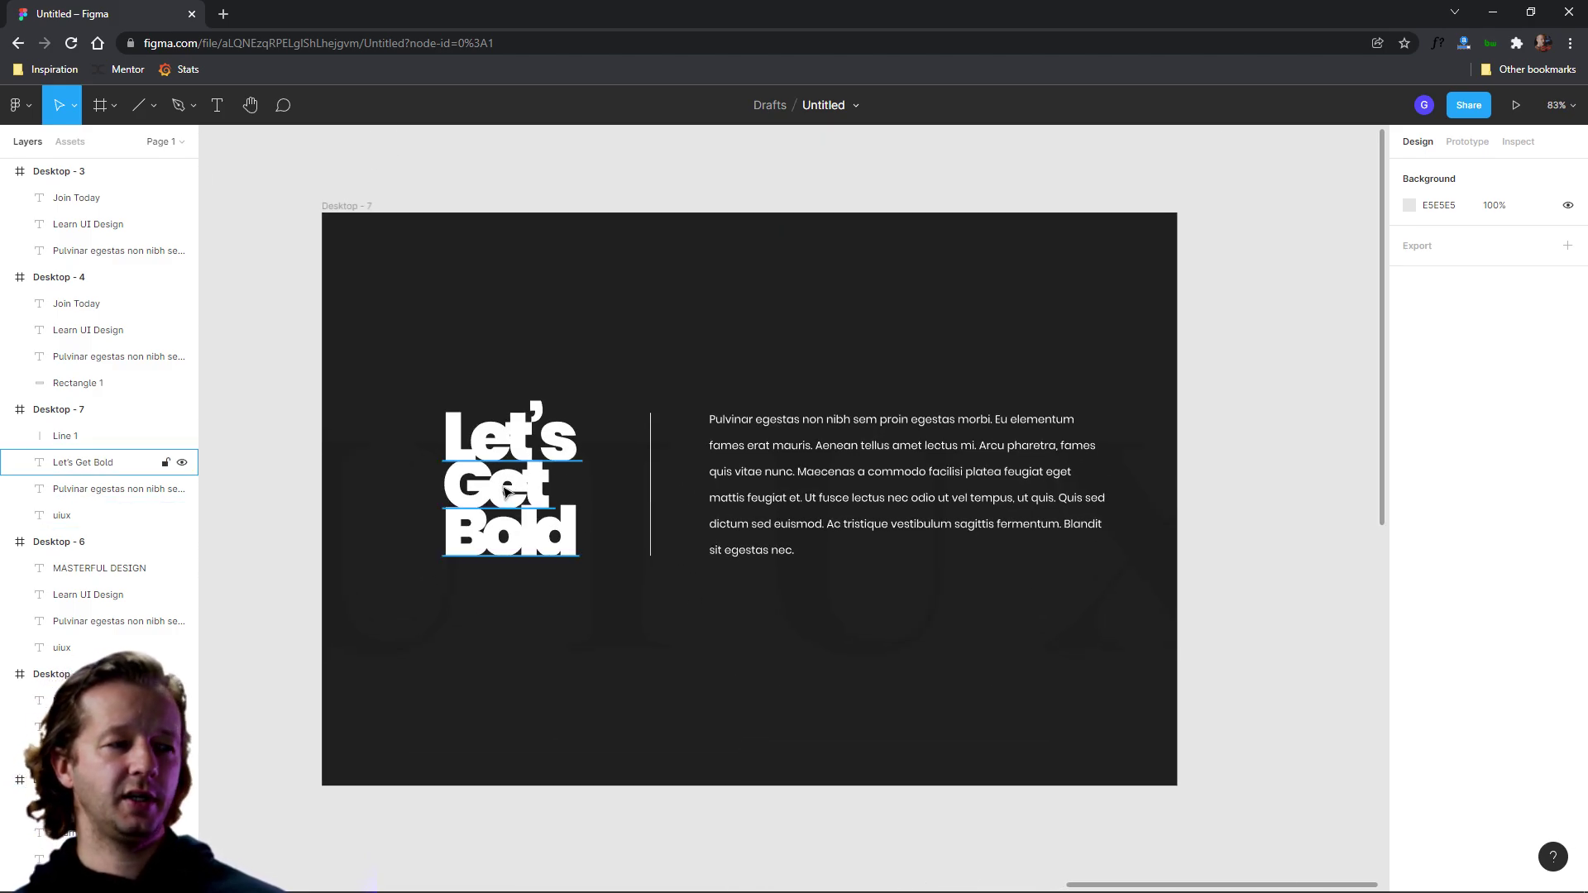